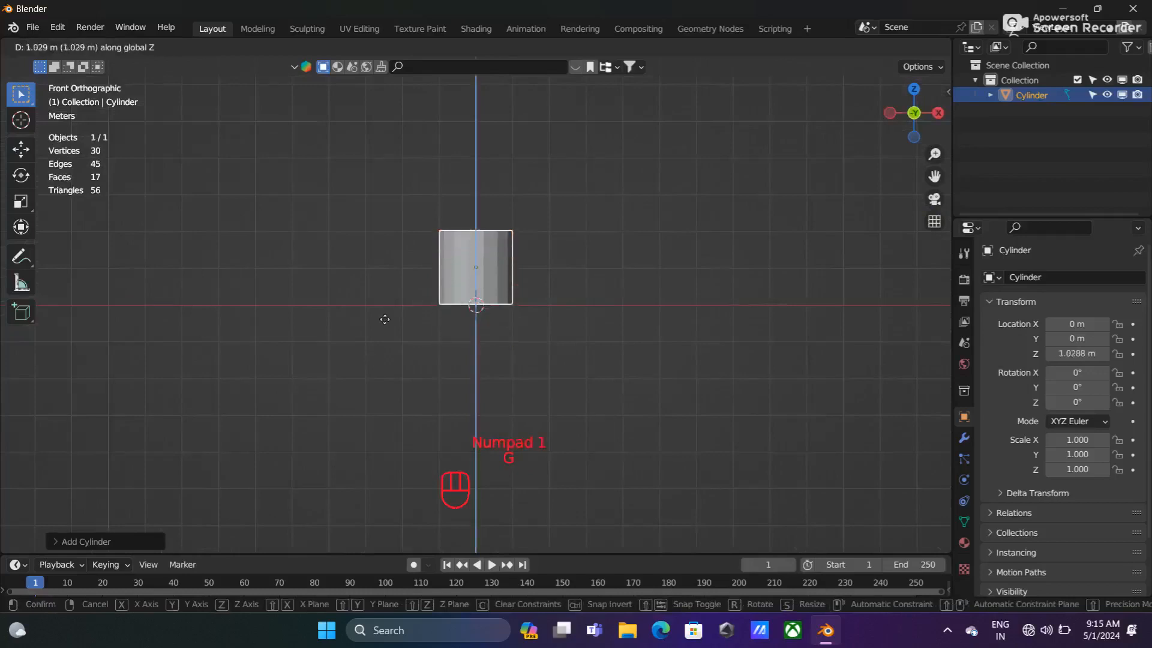
- Enter Edit Mode, add three evenly spaced horizontal loop cuts around the cylinder, and scale them outward by about 1.04
scroll(493, 243, up, 4)
shift+middle_drag(498, 233, 486, 284)
key(Tab)
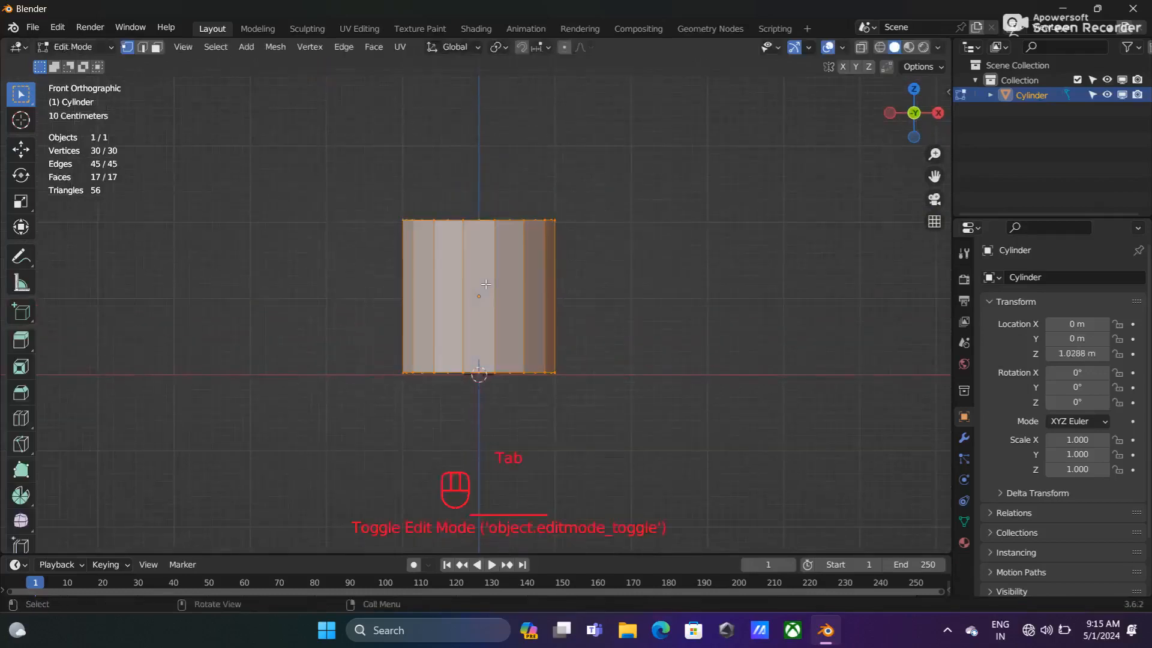
key(ctrl+r)
scroll(486, 285, up, 2)
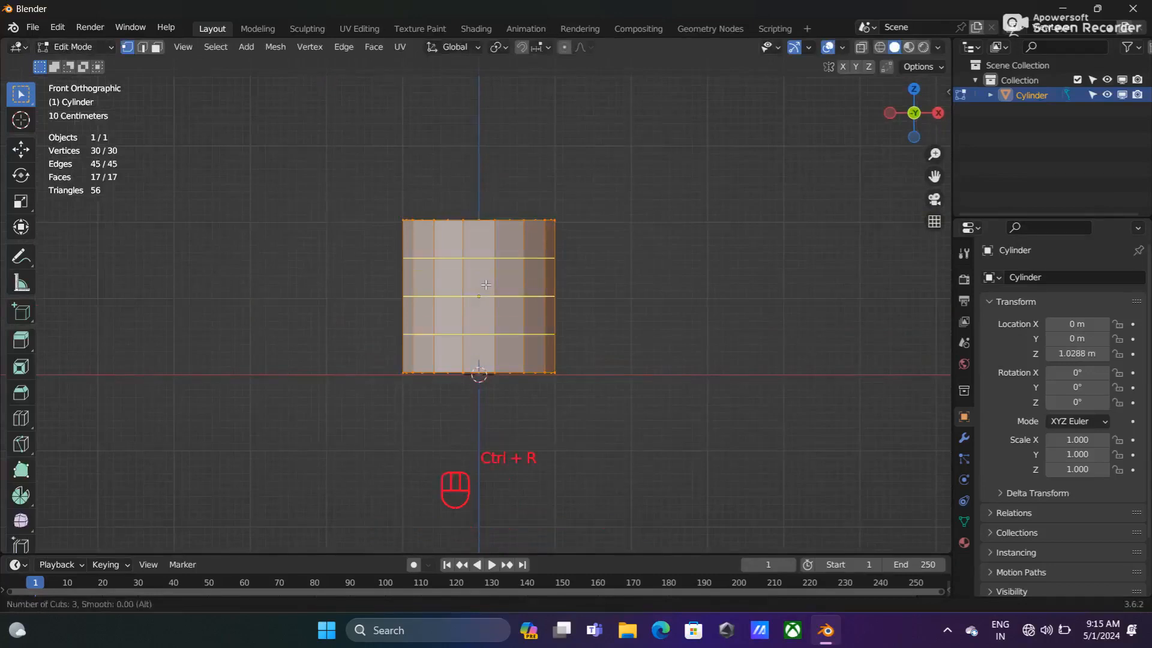
click(486, 284)
click(486, 285)
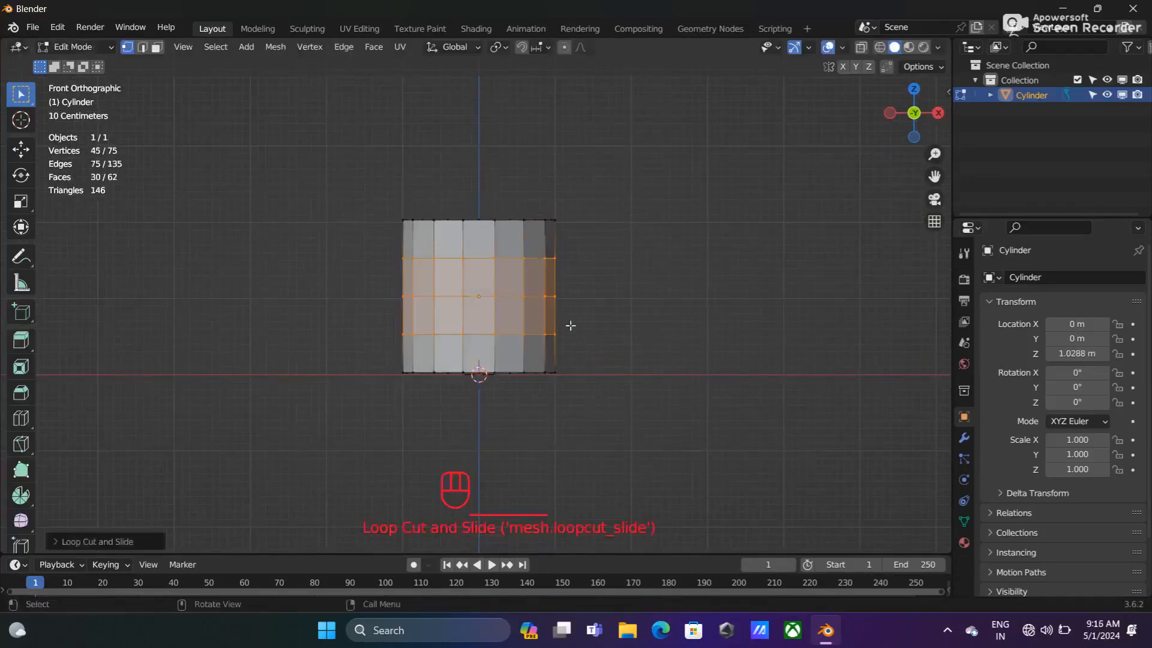
key(s)
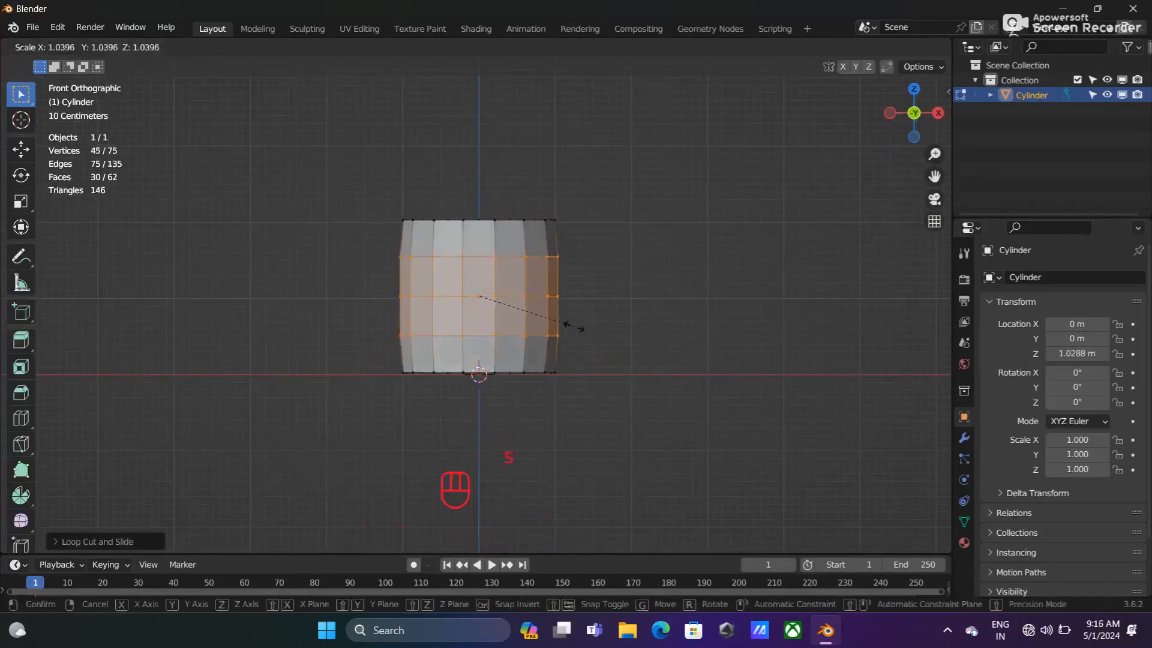
click(574, 327)
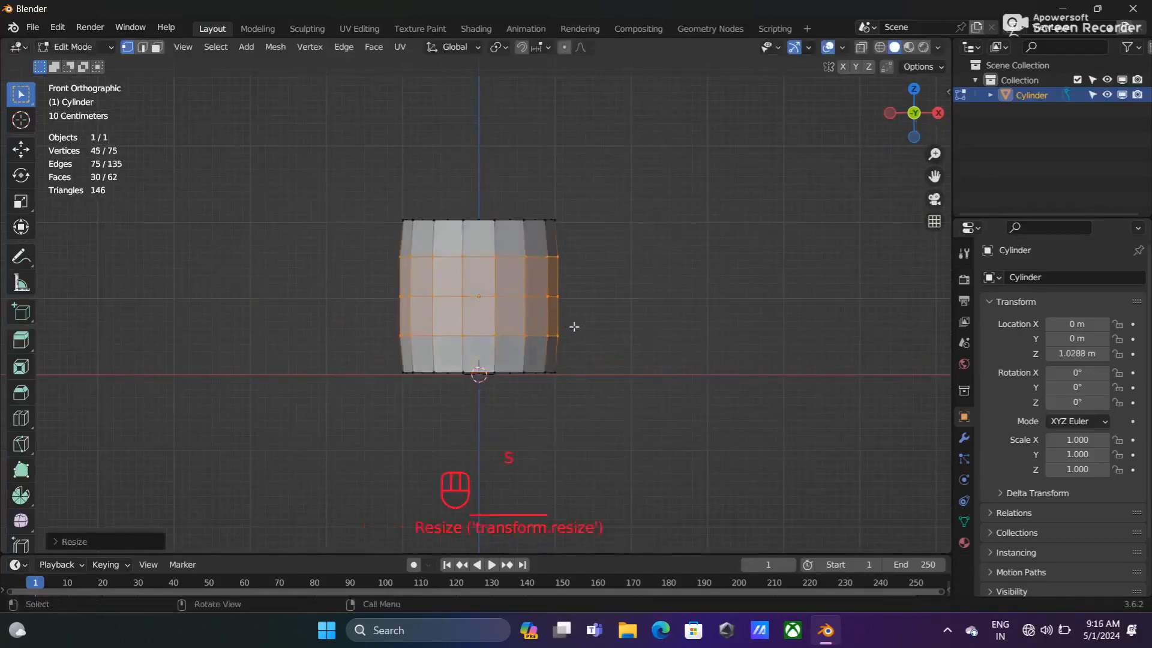
- Raise the cylinder's top edge ring along Z, and rotate it about 14 degrees in front view to slant the top
click(462, 219)
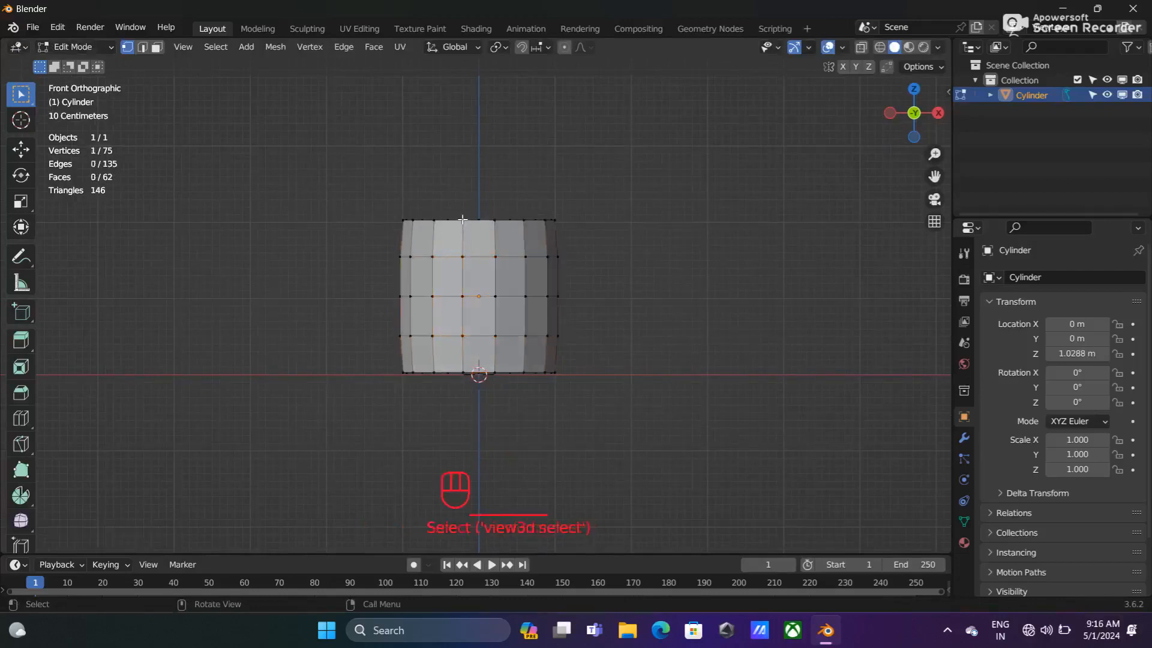
alt+shift+click(494, 219)
key(g)
key(z)
click(490, 184)
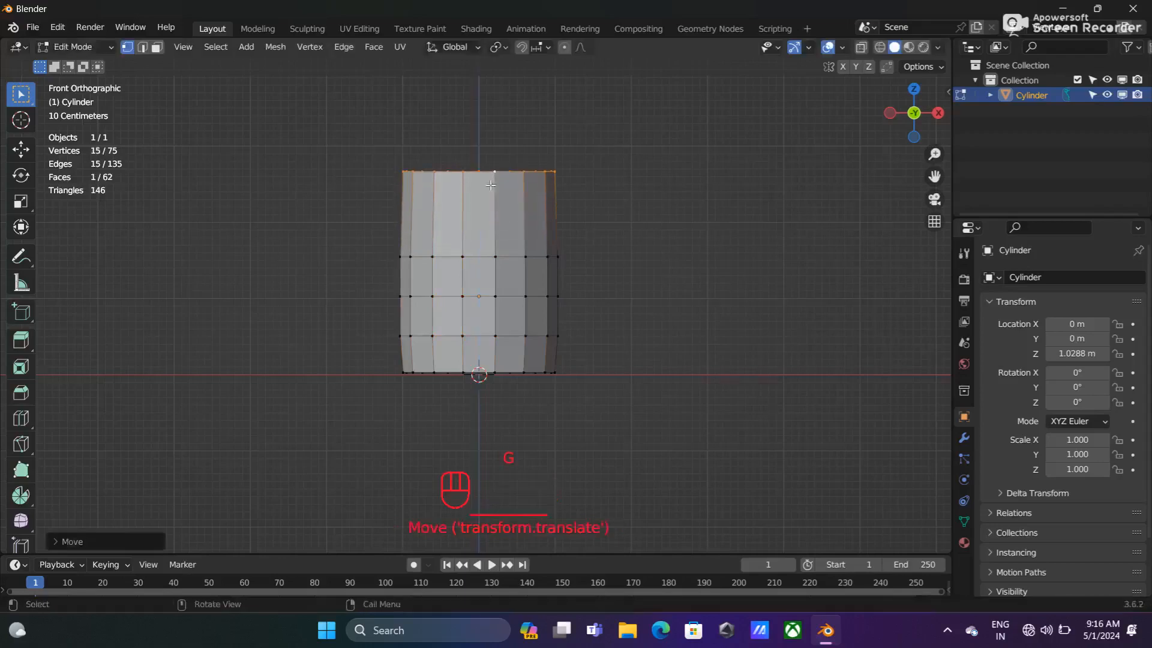
key(r)
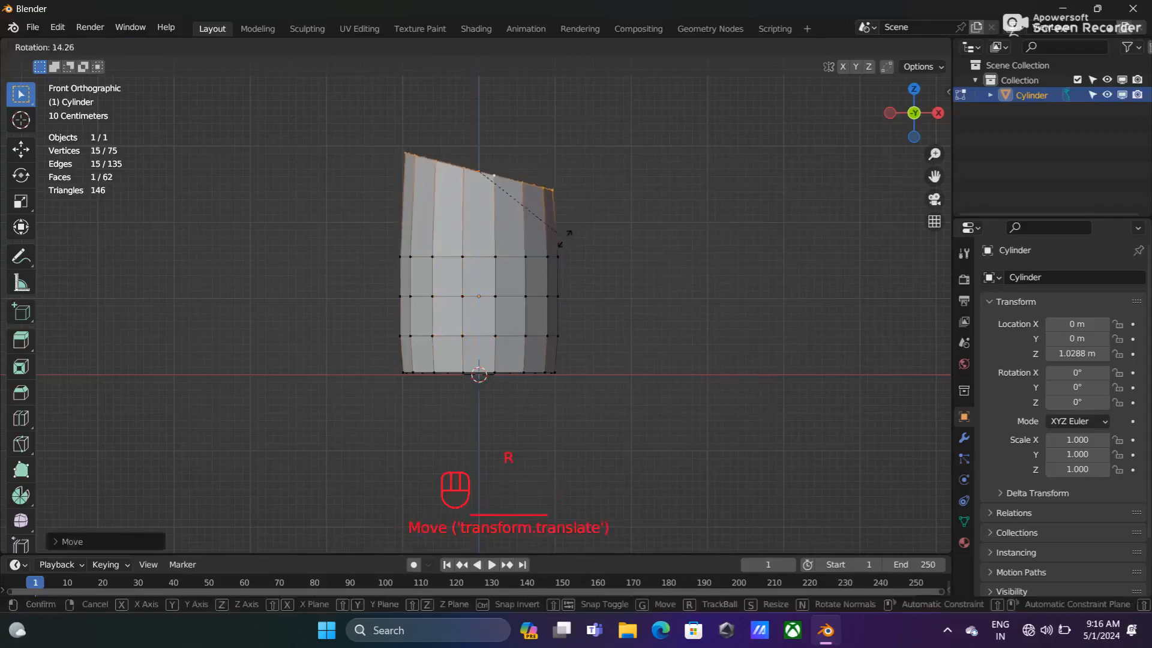
click(564, 237)
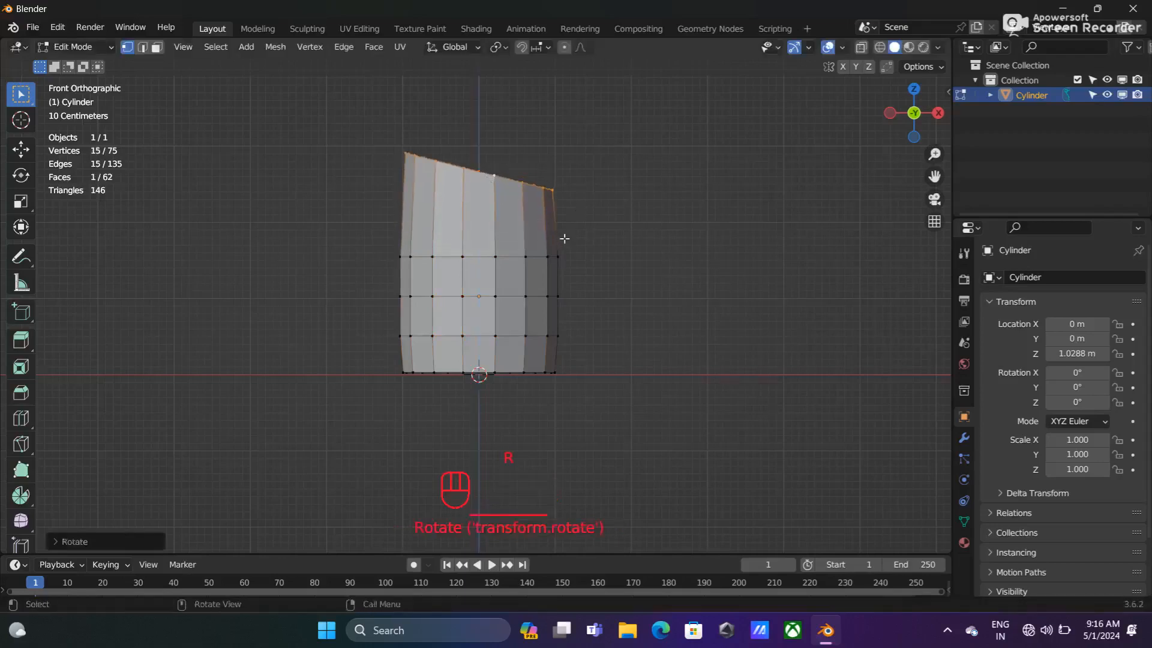
- Add one loop cut in the upper section below the slanted top, rotate it closer to level, and scale it in slightly
key(ctrl+r)
click(509, 230)
click(509, 229)
key(r)
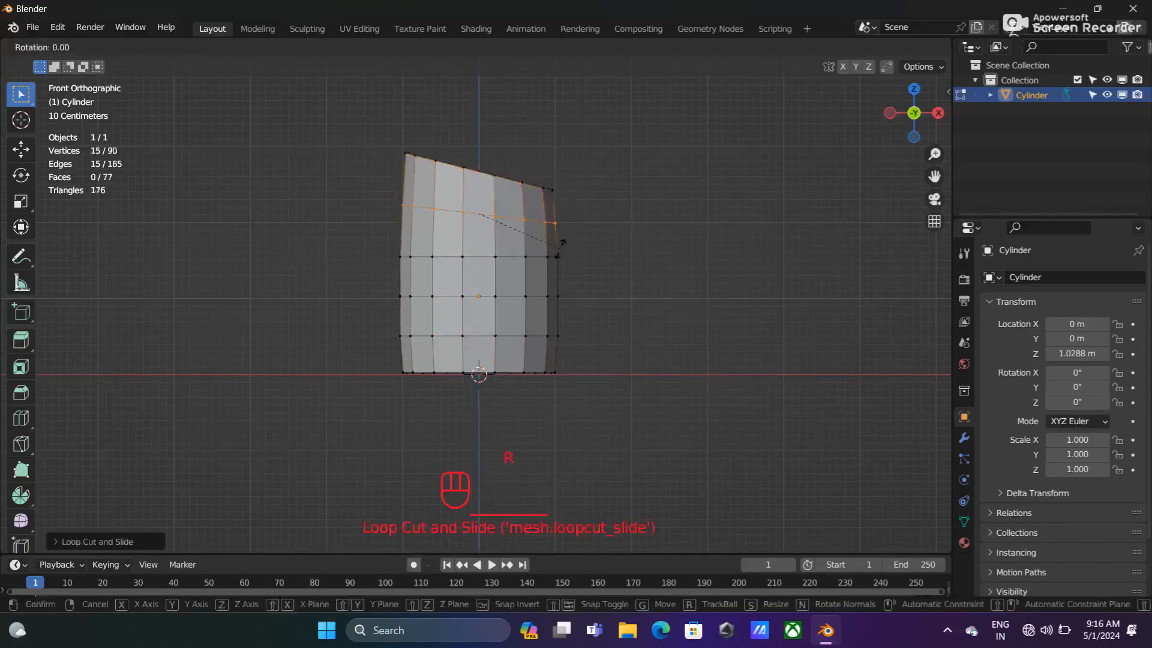
click(562, 242)
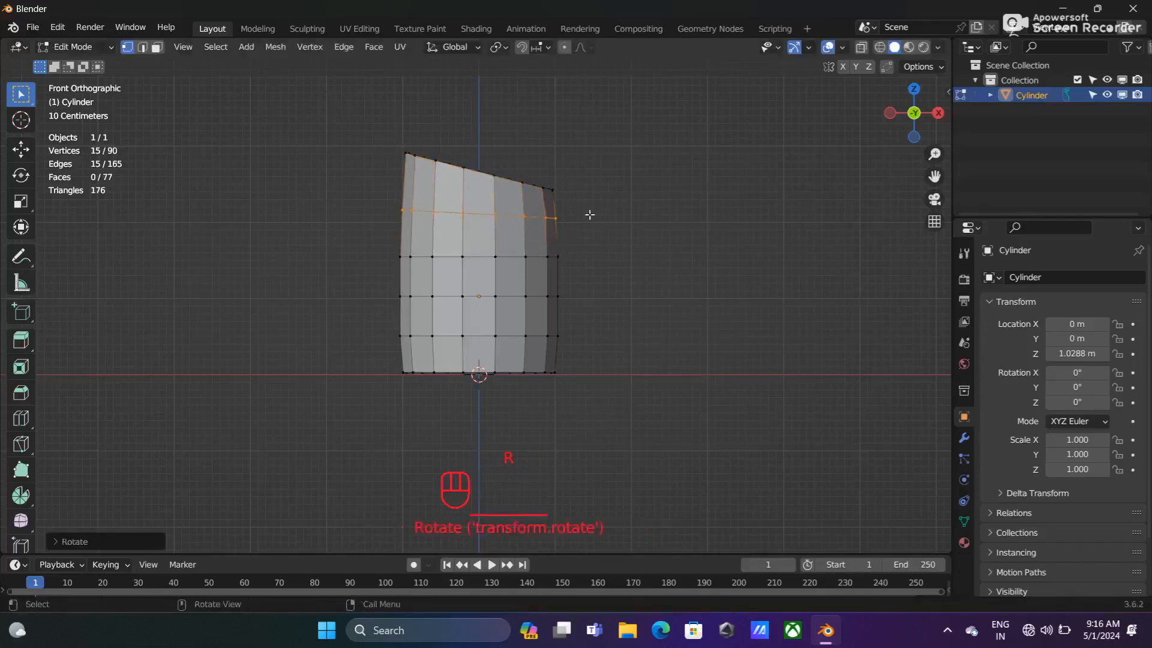
key(s)
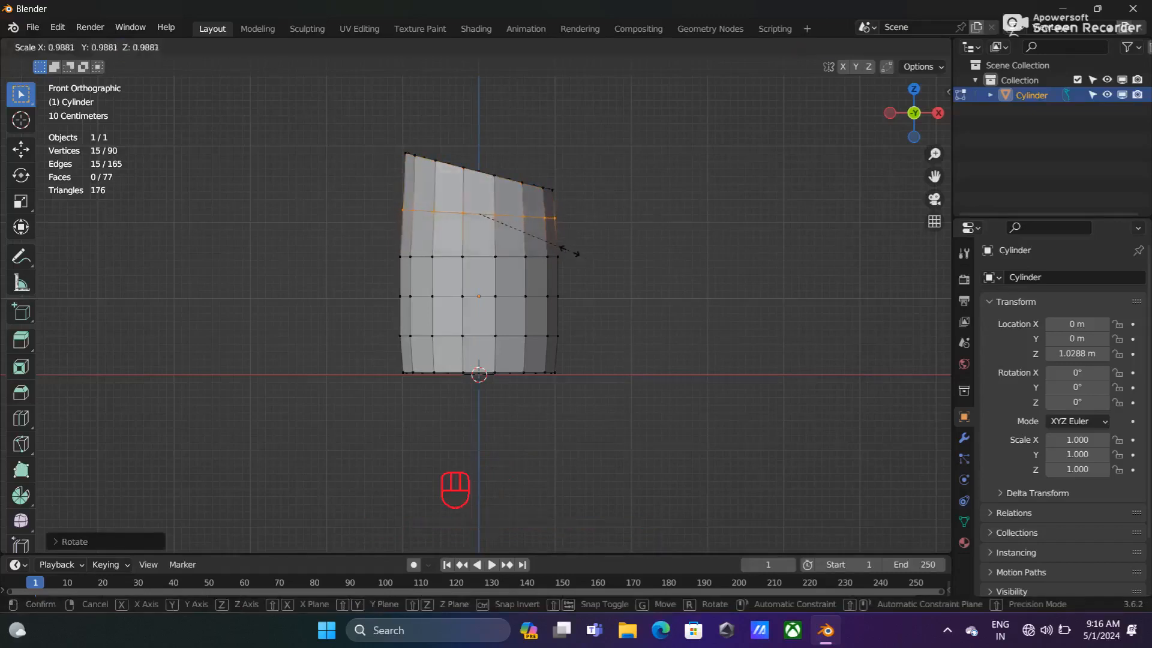
click(580, 255)
- Switch the mesh selection to face mode
middle_drag(624, 243, 593, 272)
key(3)
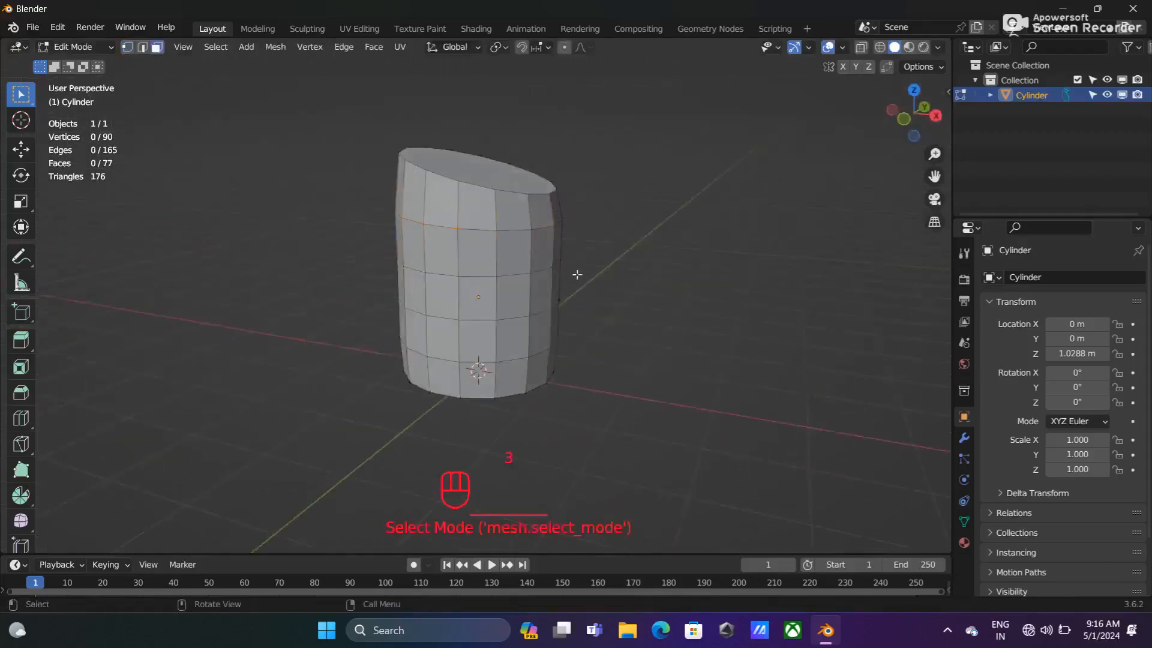
shift+click(488, 208)
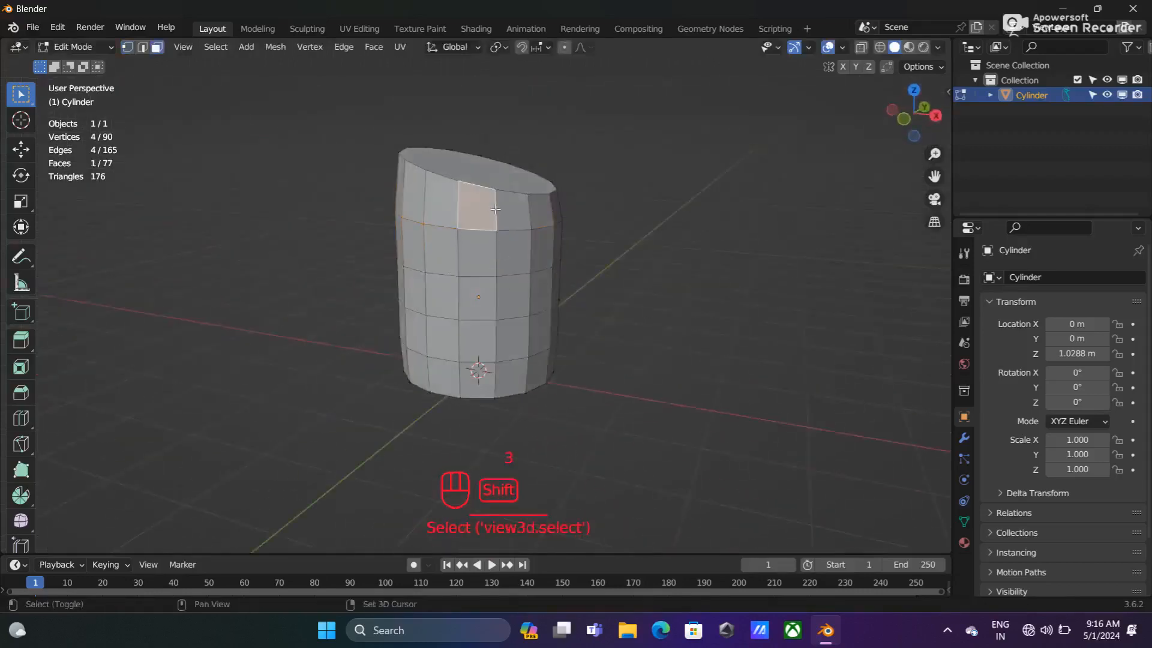
shift+click(505, 209)
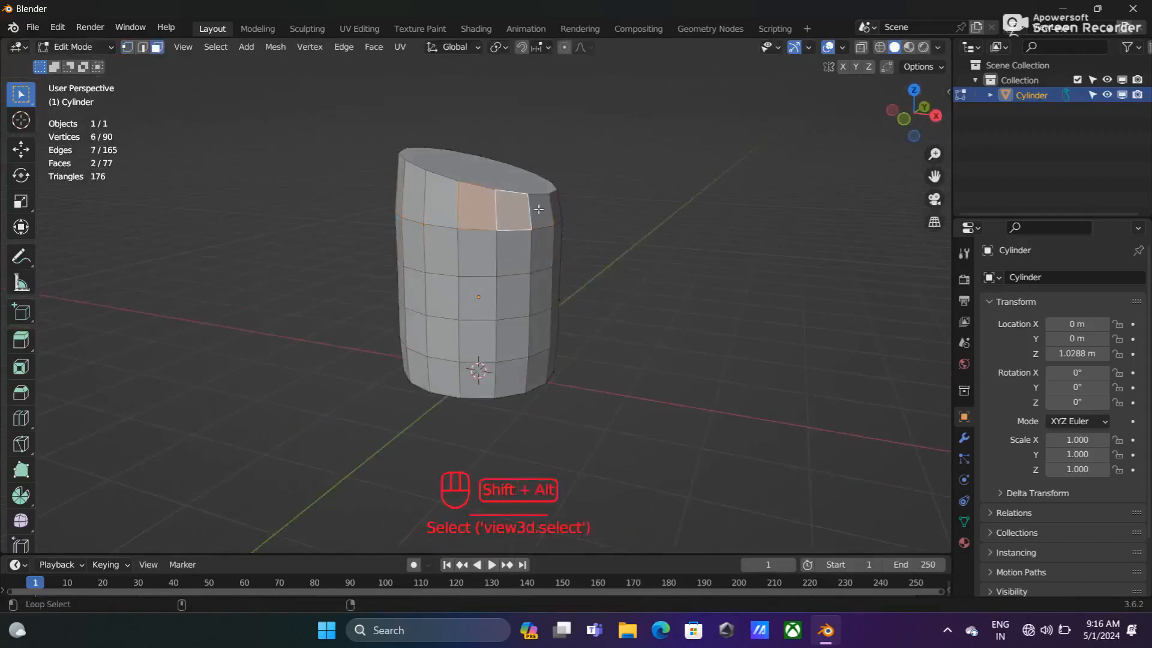
alt+shift+click(532, 209)
click(489, 215)
alt+shift+click(504, 218)
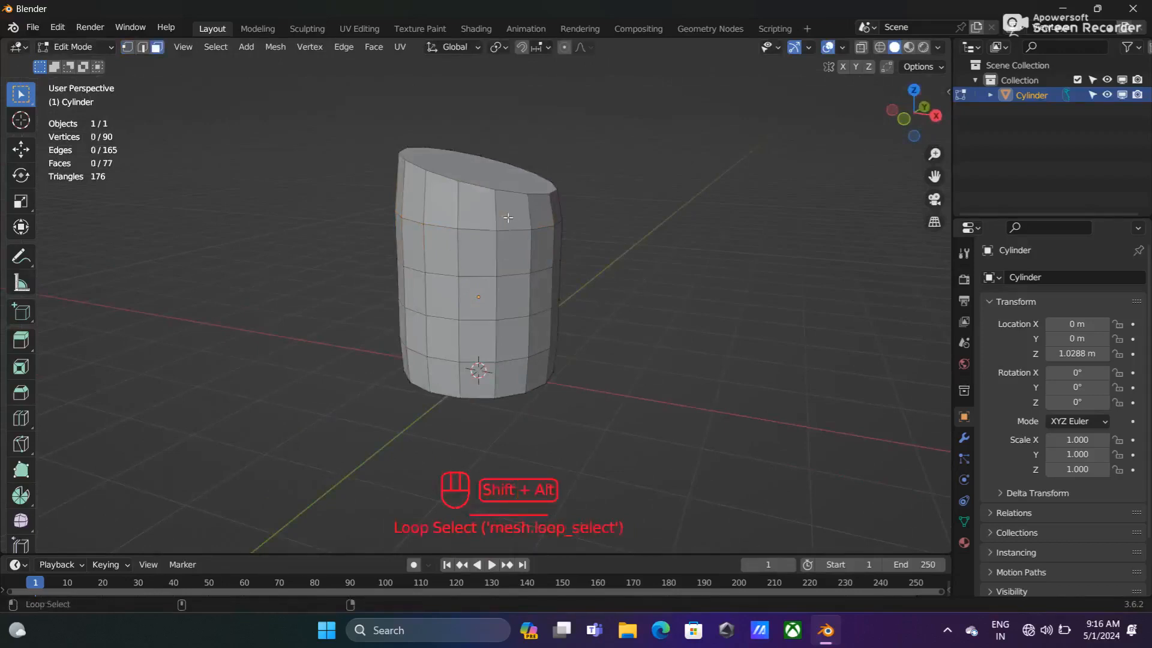
scroll(492, 210, up, 3)
shift+middle_drag(492, 133, 484, 180)
shift+click(507, 171)
alt+shift+click(545, 177)
shift+click(497, 182)
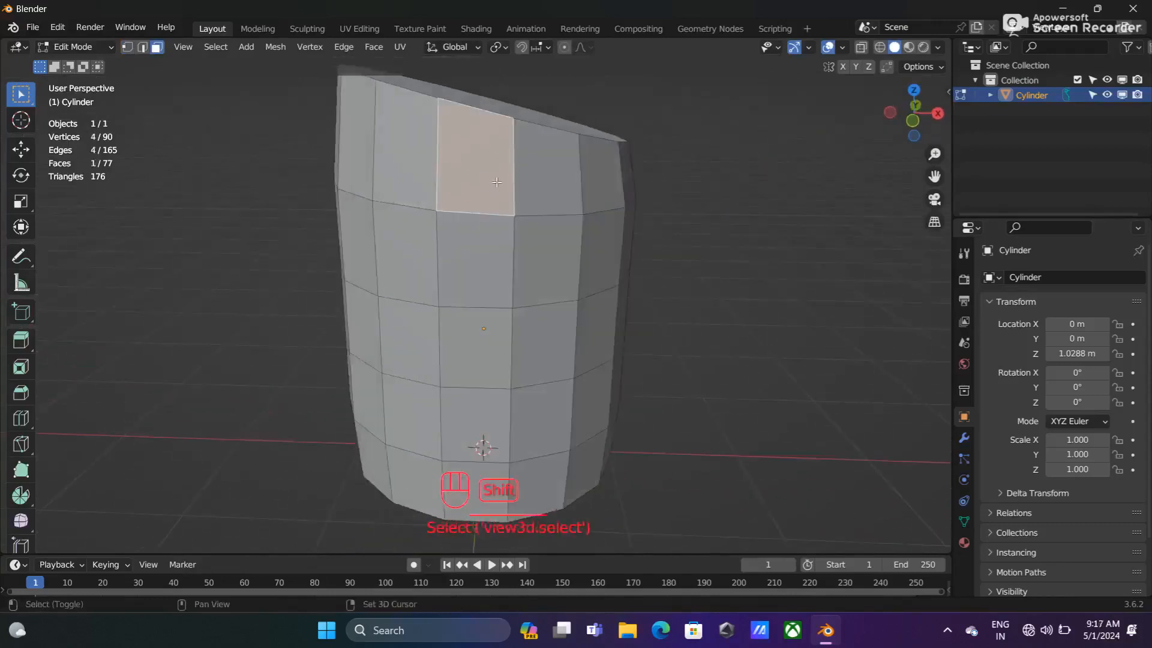
alt+shift+click(539, 177)
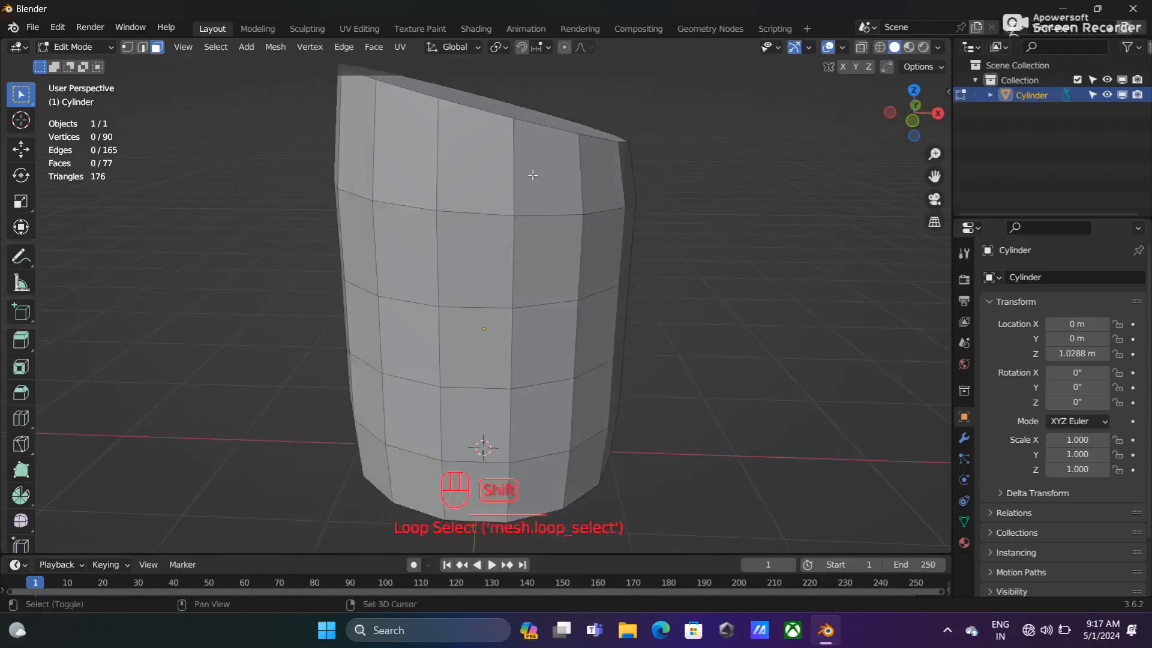
- Select the full ring of side faces below the slanted top, plus two adjacent faces in the row beneath it
shift+click(523, 176)
alt+shift+click(477, 181)
scroll(500, 177, down, 2)
scroll(584, 258, down, 1)
middle_drag(585, 258, 567, 246)
shift+click(460, 271)
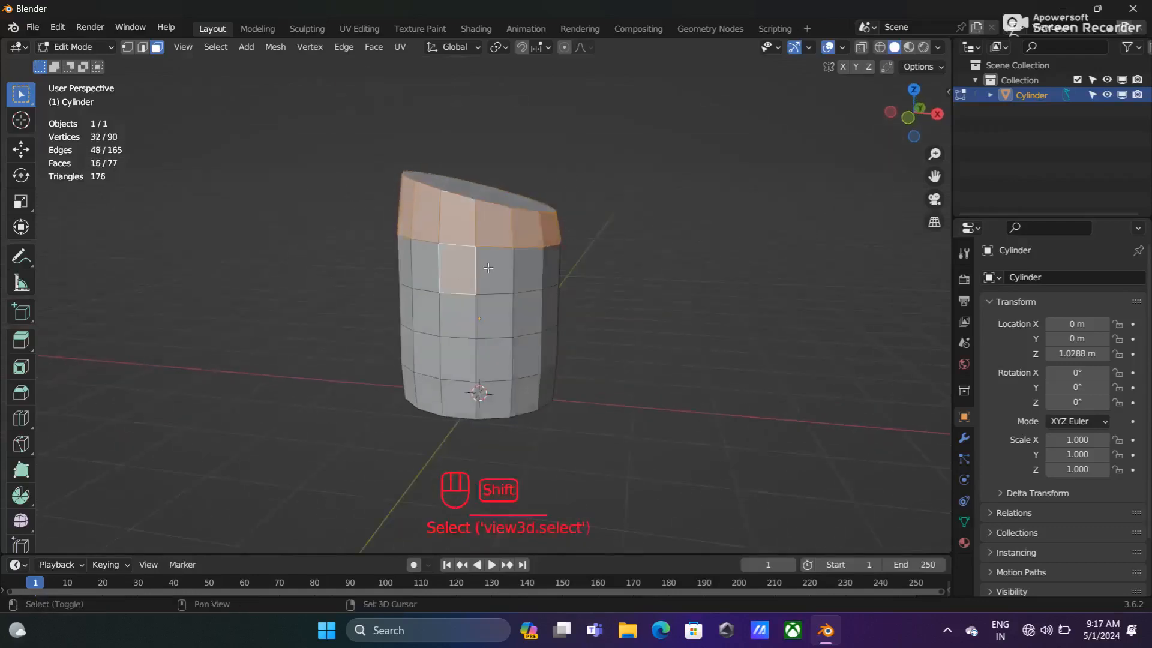
shift+click(489, 270)
- Extend the face selection with a two-by-two block below the top ring and three adjacent faces farther round in the second row
middle_drag(559, 292, 485, 273)
shift+click(483, 272)
shift+click(483, 311)
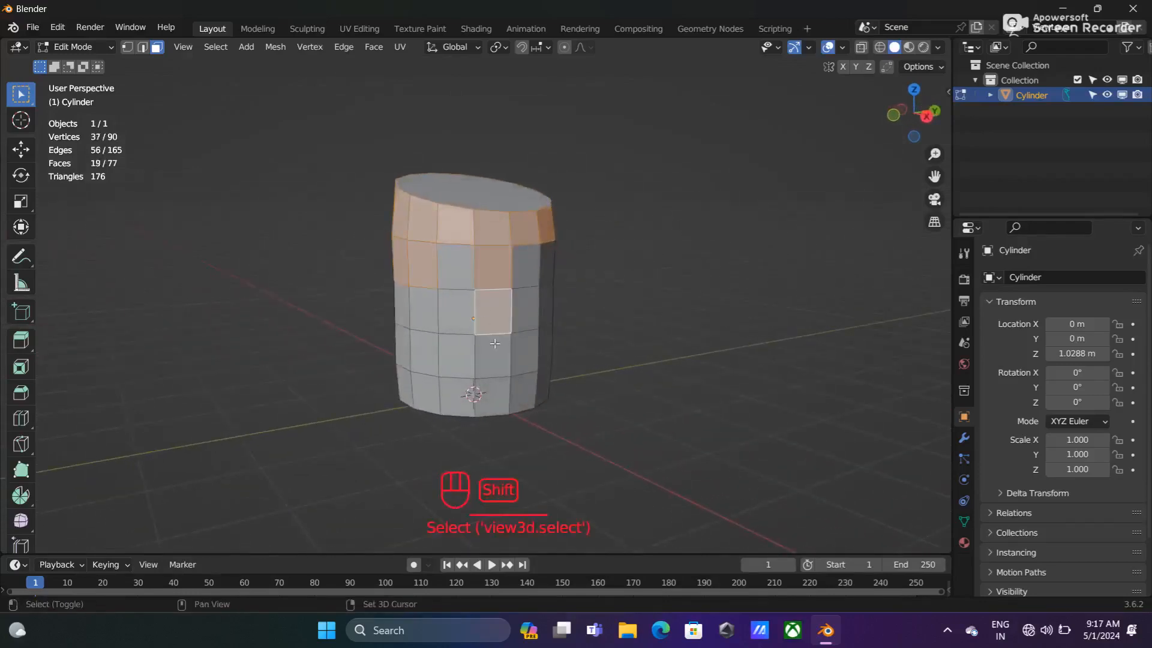
shift+click(525, 309)
shift+click(527, 264)
middle_drag(564, 268, 445, 263)
shift+click(472, 268)
shift+click(507, 265)
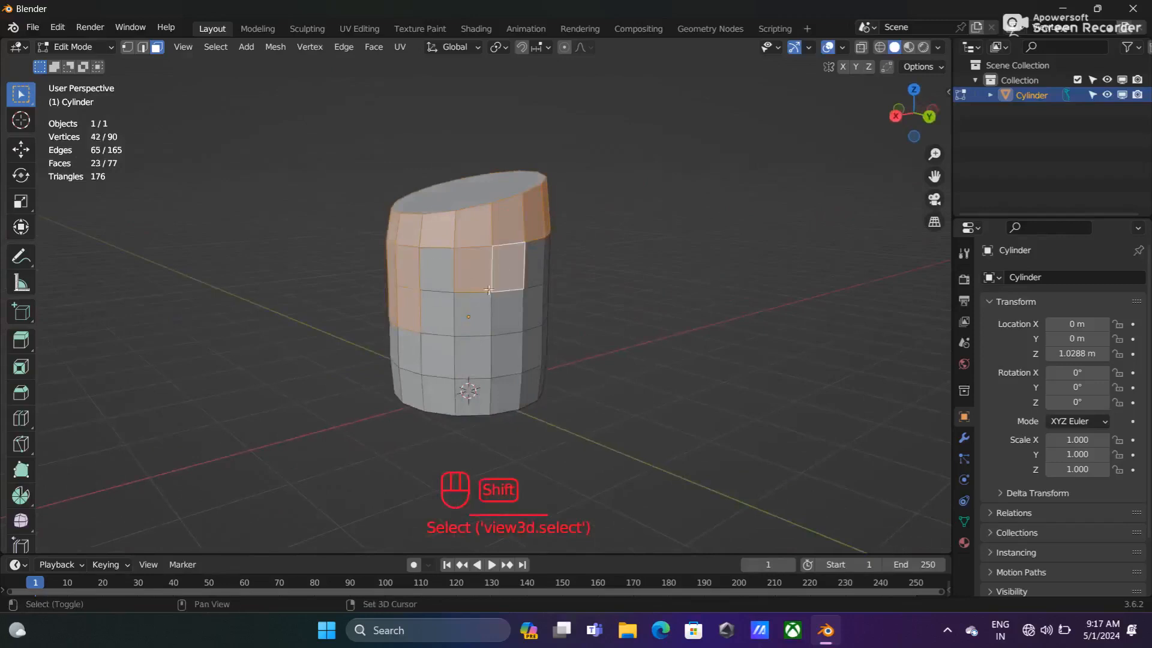
shift+click(535, 272)
- Extrude the selected faces outward along their normals by about 0.15 m to form the raised drips
middle_drag(461, 317, 571, 336)
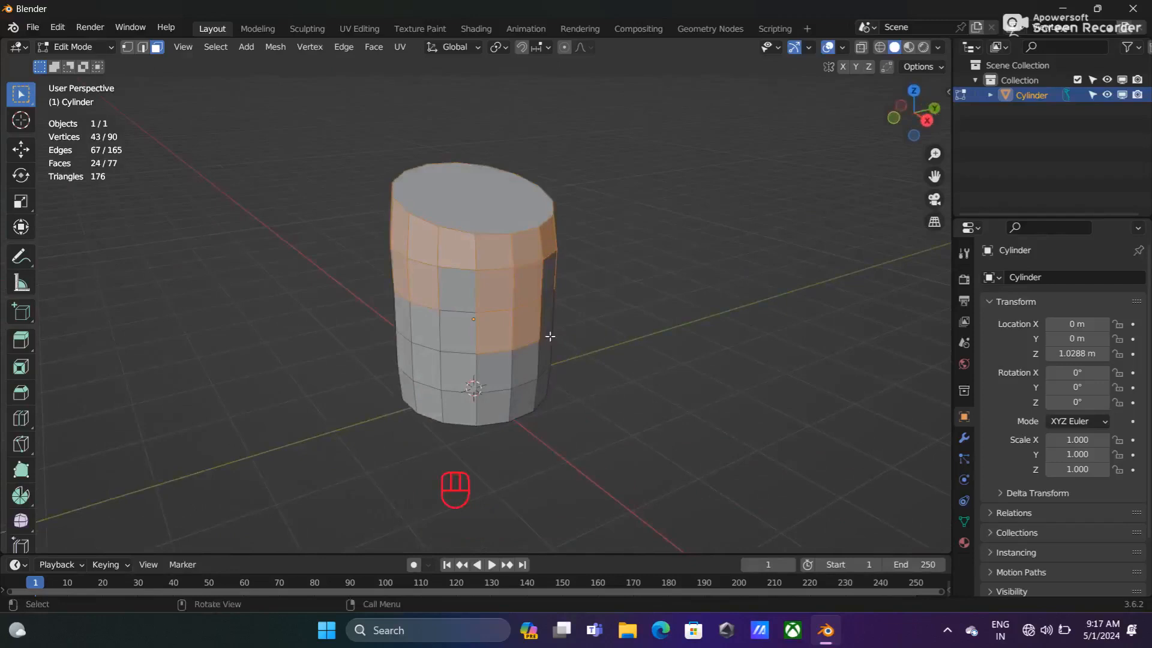
key(alt+e)
click(522, 354)
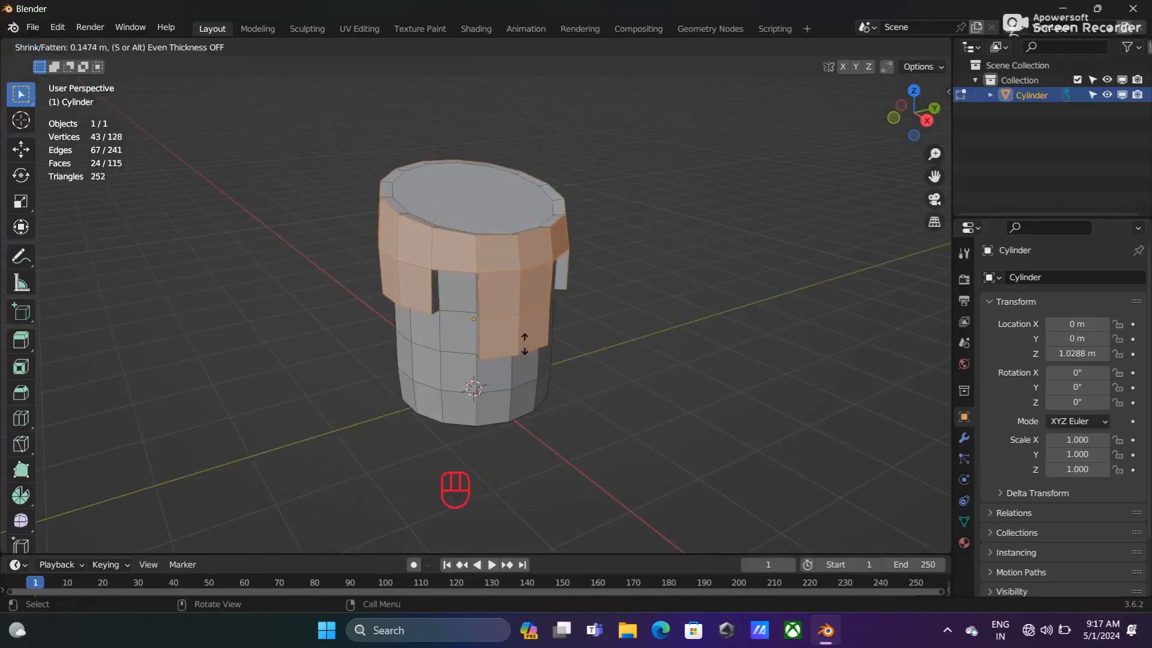
click(525, 344)
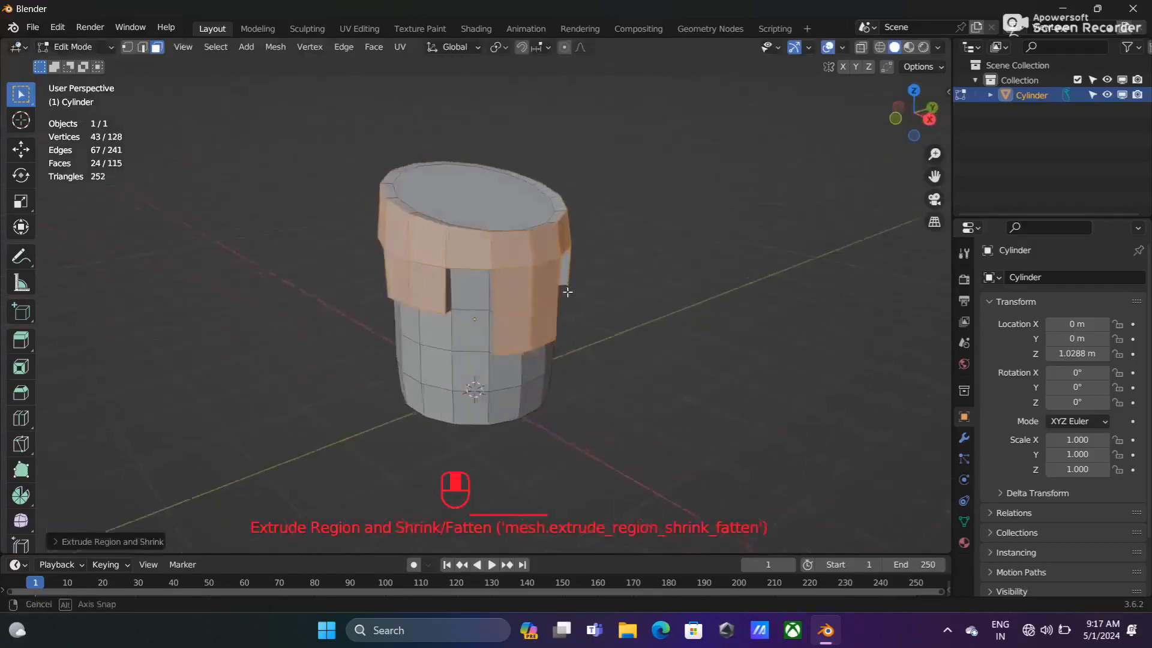
- Return to Object Mode and add a level 3 subdivision surface to the cylinder
key(Tab)
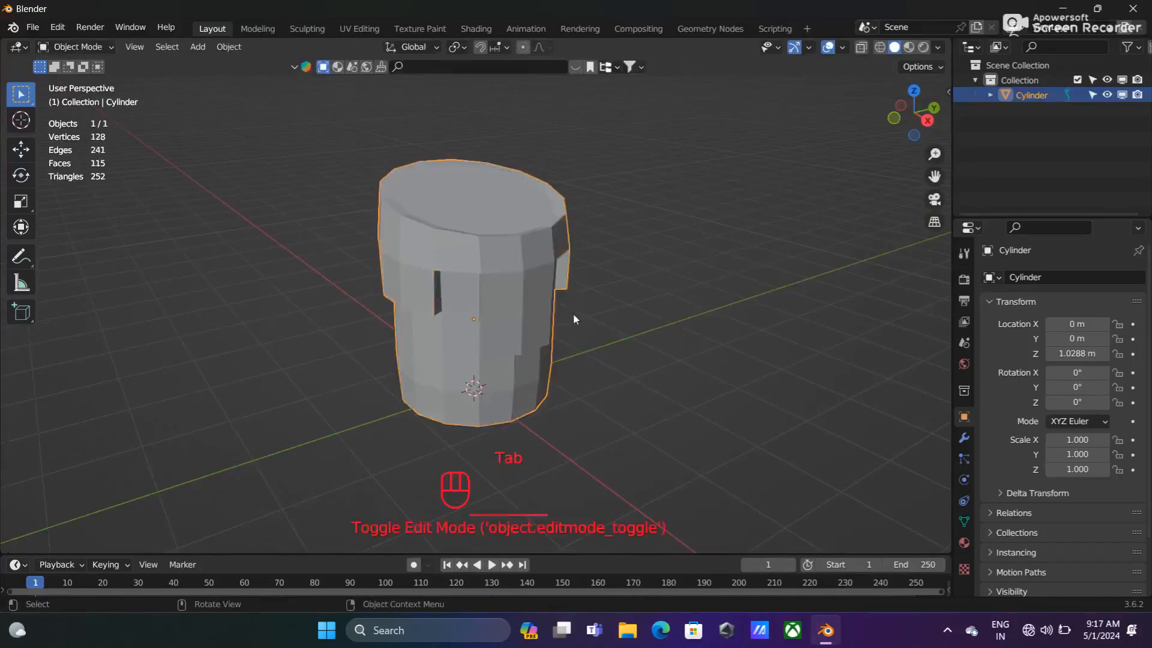
key(ctrl+3)
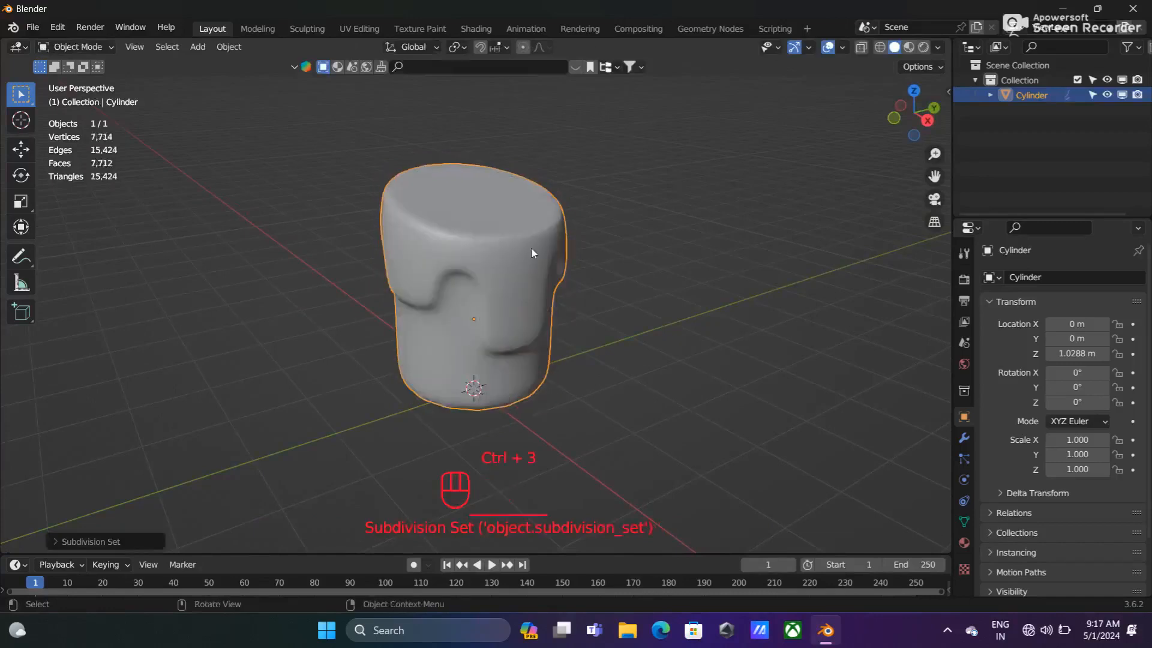
middle_drag(593, 315, 563, 308)
- In Edit Mode with edge selection, move two edges of the lowest loop and two base edges beneath the long drip
key(Tab)
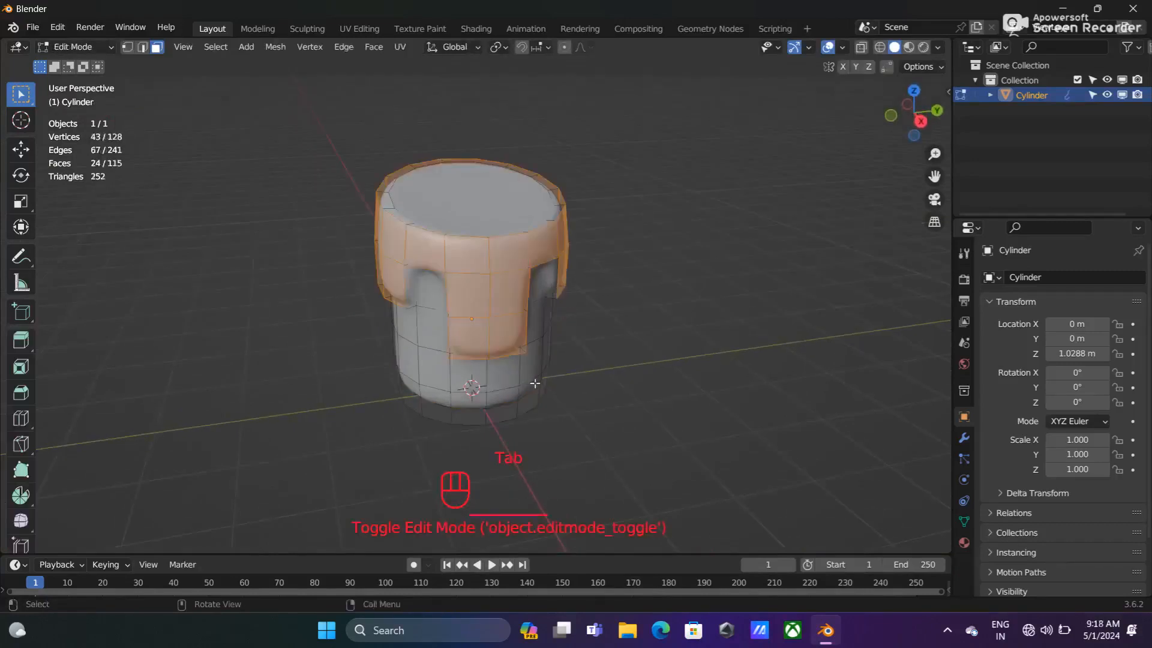
scroll(561, 389, up, 2)
key(2)
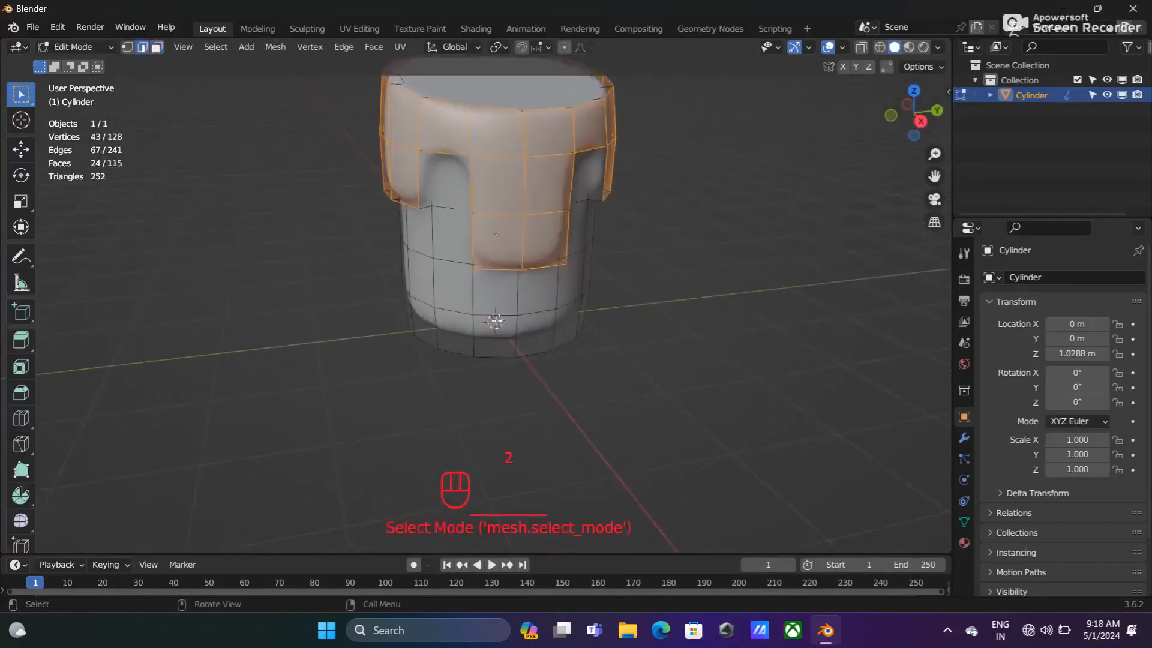
click(509, 317)
shift+click(496, 356)
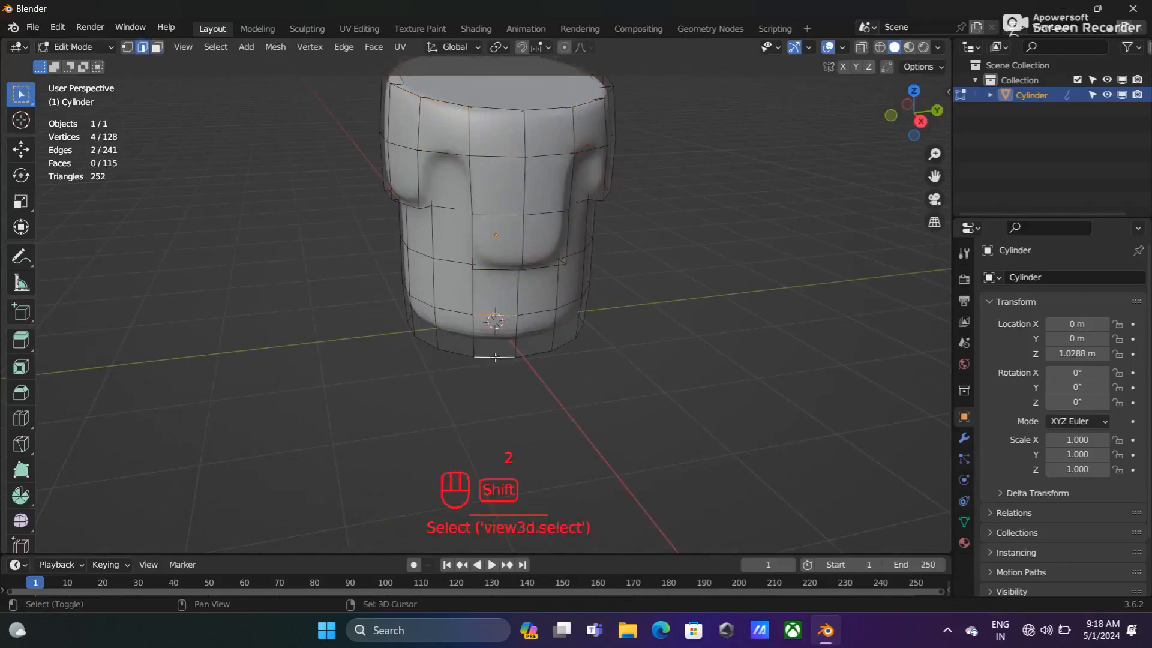
shift+click(540, 309)
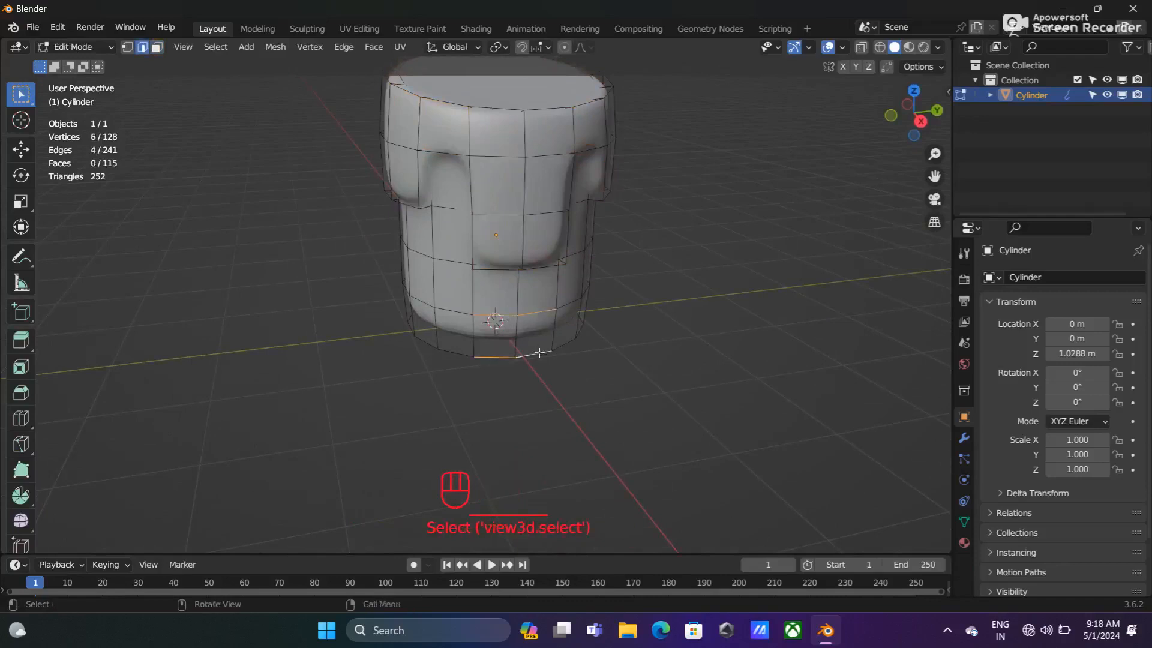
key(g)
click(516, 353)
- Select two adjacent edges of the lowest horizontal loop beside the long drip and move them to make the body uneven
middle_drag(516, 352, 487, 347)
click(462, 319)
shift+click(466, 317)
key(g)
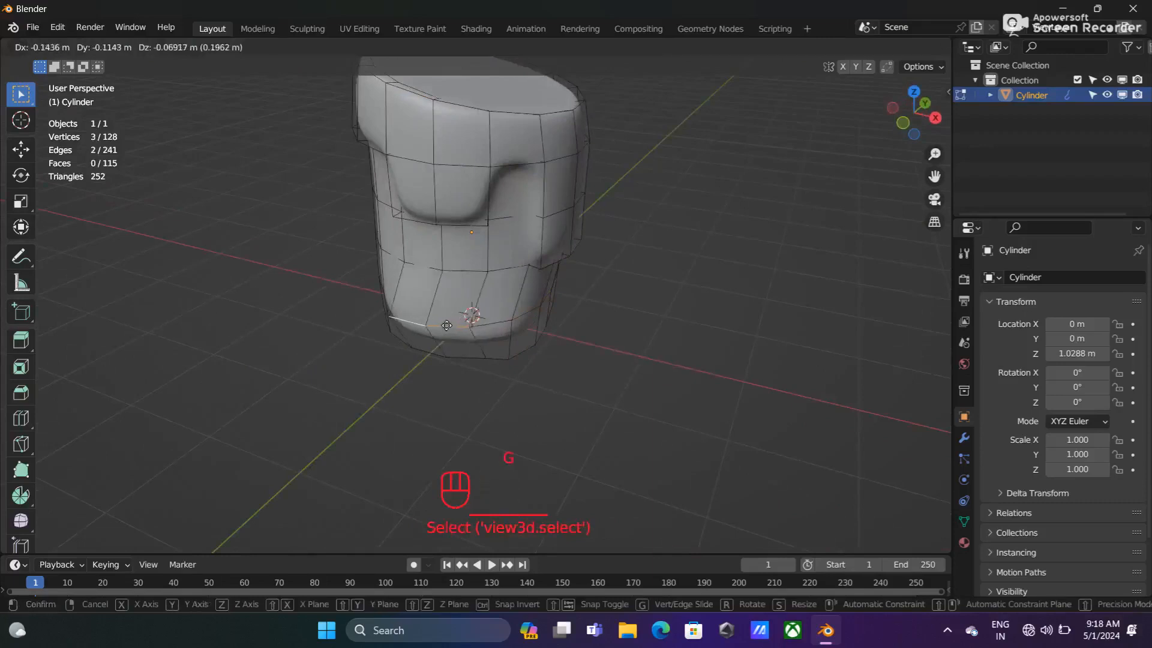
click(466, 317)
- Move the long drip's vertical side edge together with a nearby body edge to reshape the drip's outline
click(523, 269)
shift+click(544, 223)
middle_drag(543, 223, 498, 240)
key(g)
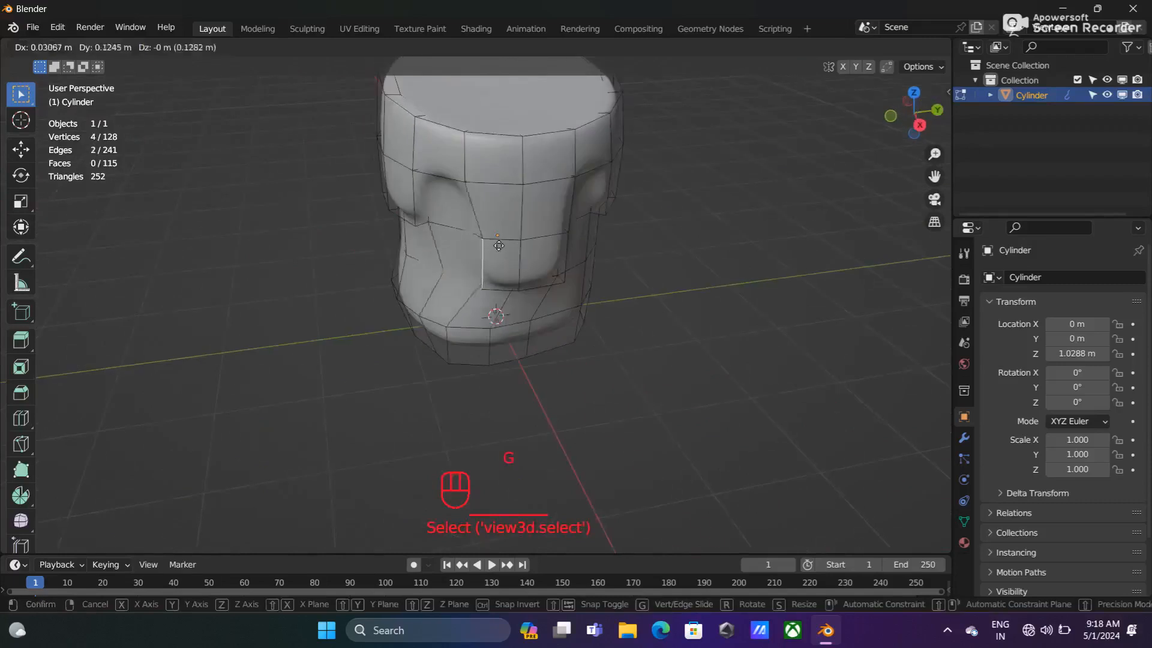
click(516, 237)
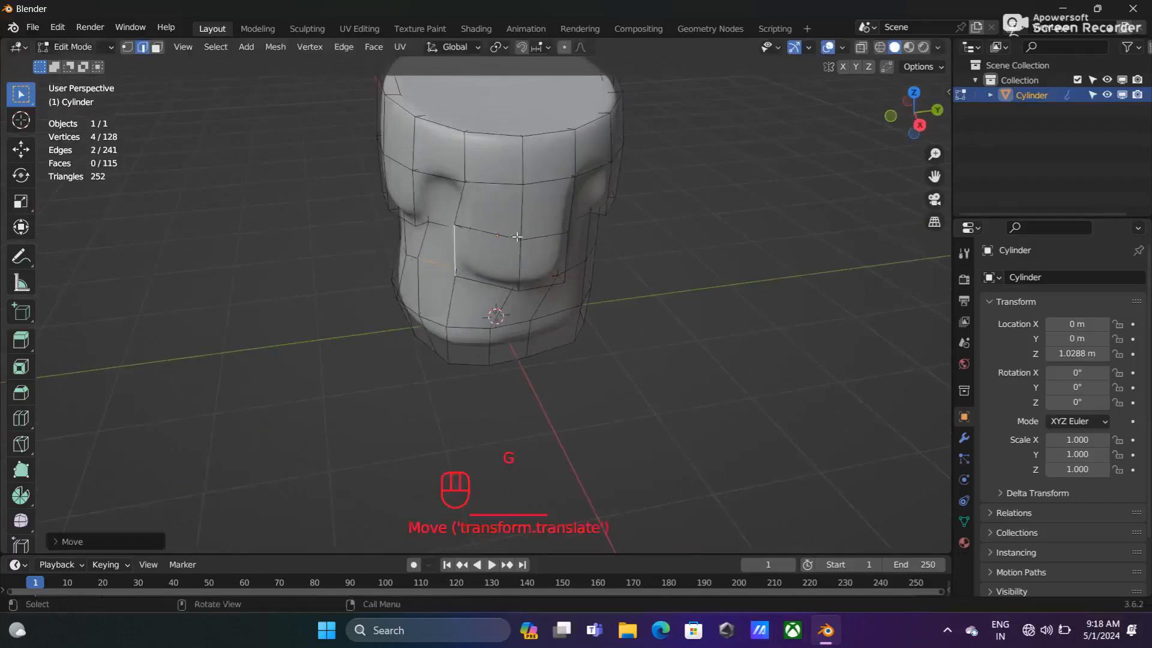
- Move the bottom edge and adjoining side edge at the long drip's other corner slightly up and inward
middle_drag(516, 236, 519, 246)
click(541, 271)
shift+click(548, 253)
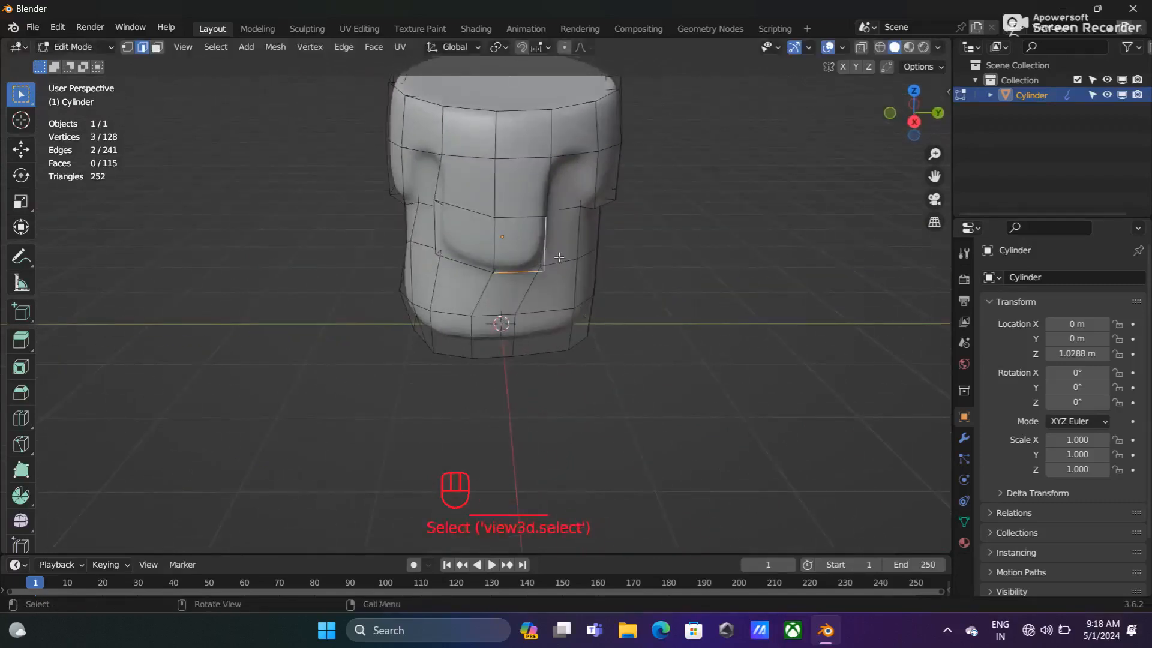
key(g)
click(549, 251)
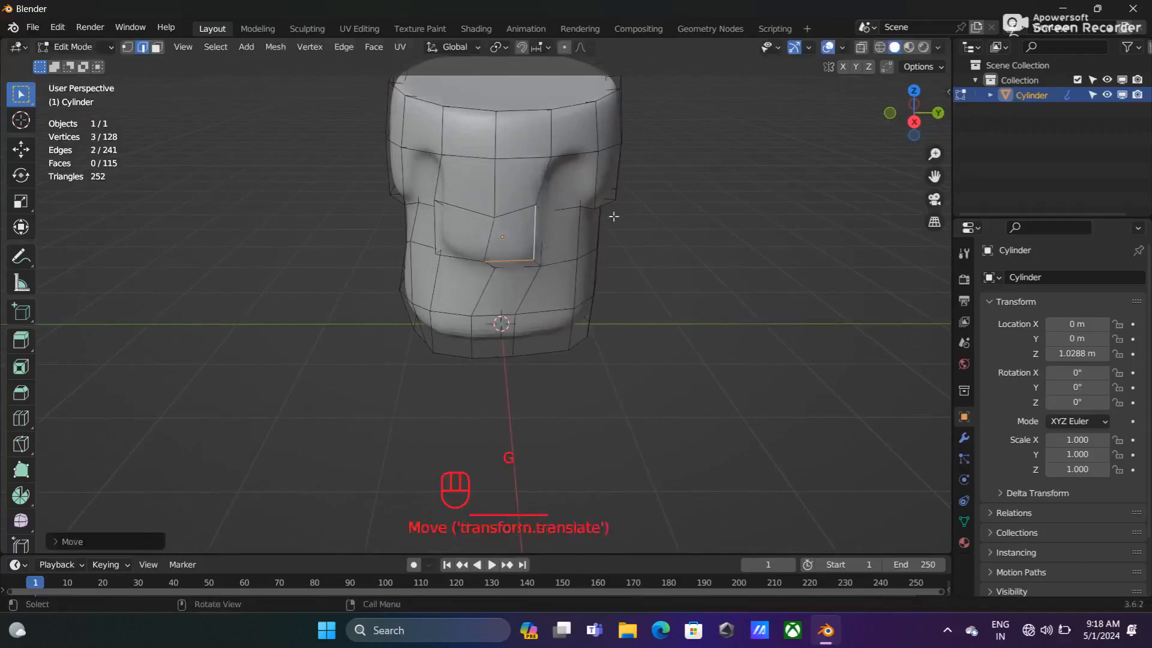
- Select three connected edges at the candle's base beside the long drip and move them upward and sideways about 0.2 m
middle_drag(613, 217, 529, 269)
click(529, 337)
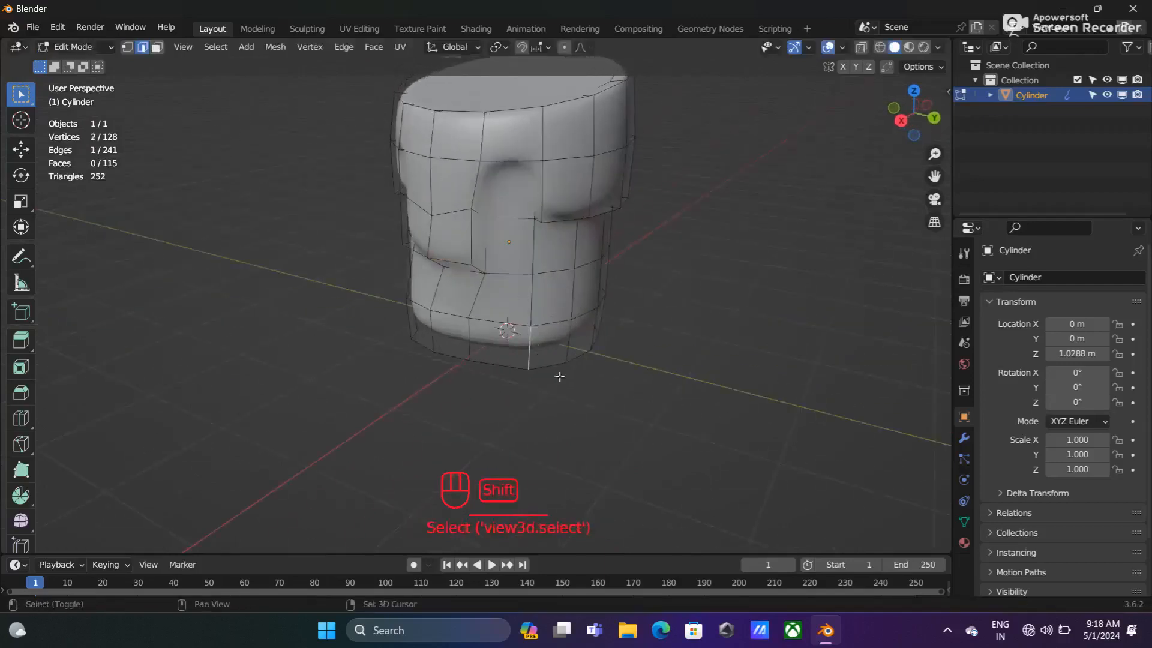
key(g)
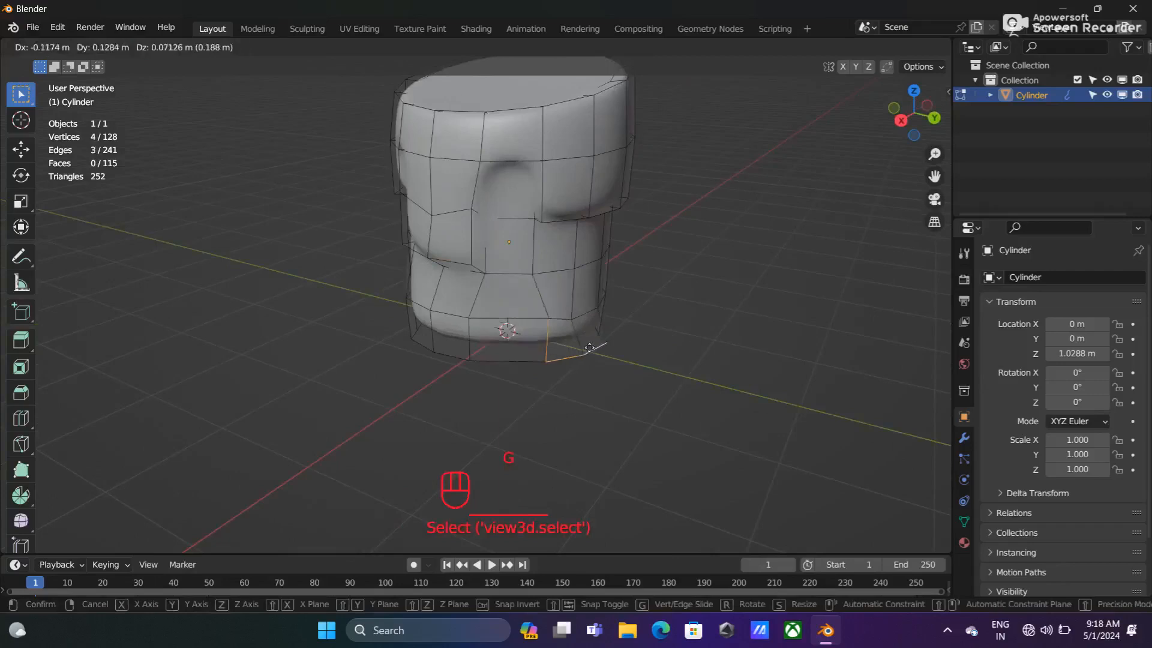
click(586, 344)
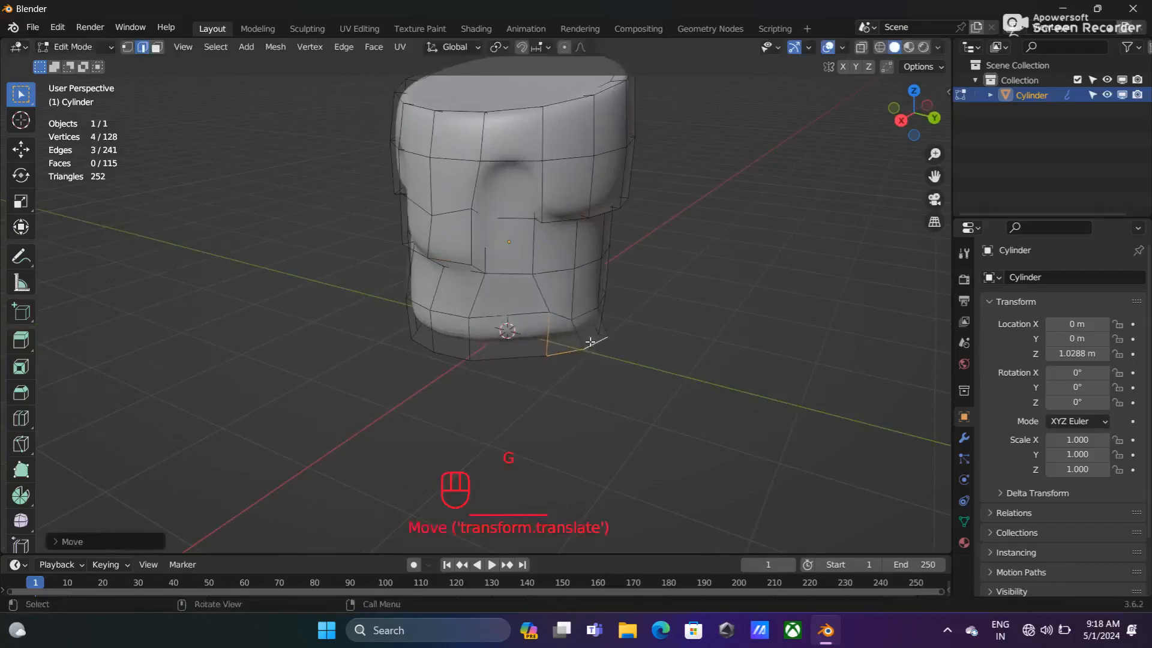
middle_drag(587, 344, 507, 271)
shift+click(502, 265)
shift+click(540, 262)
shift+click(583, 259)
key(g)
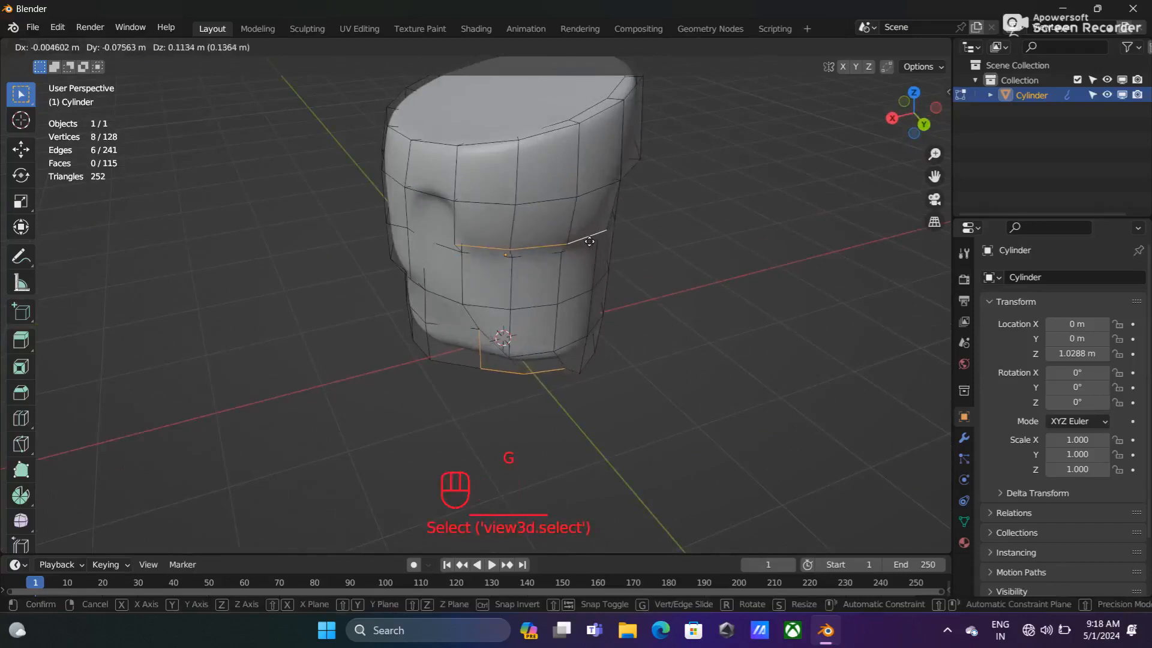
click(588, 242)
key(ctrl+z)
- Select the lower edges of the wax overhang beside the drip plus an adjoining vertical edge, and move them upward and sideways
click(486, 259)
shift+click(540, 262)
shift+click(595, 255)
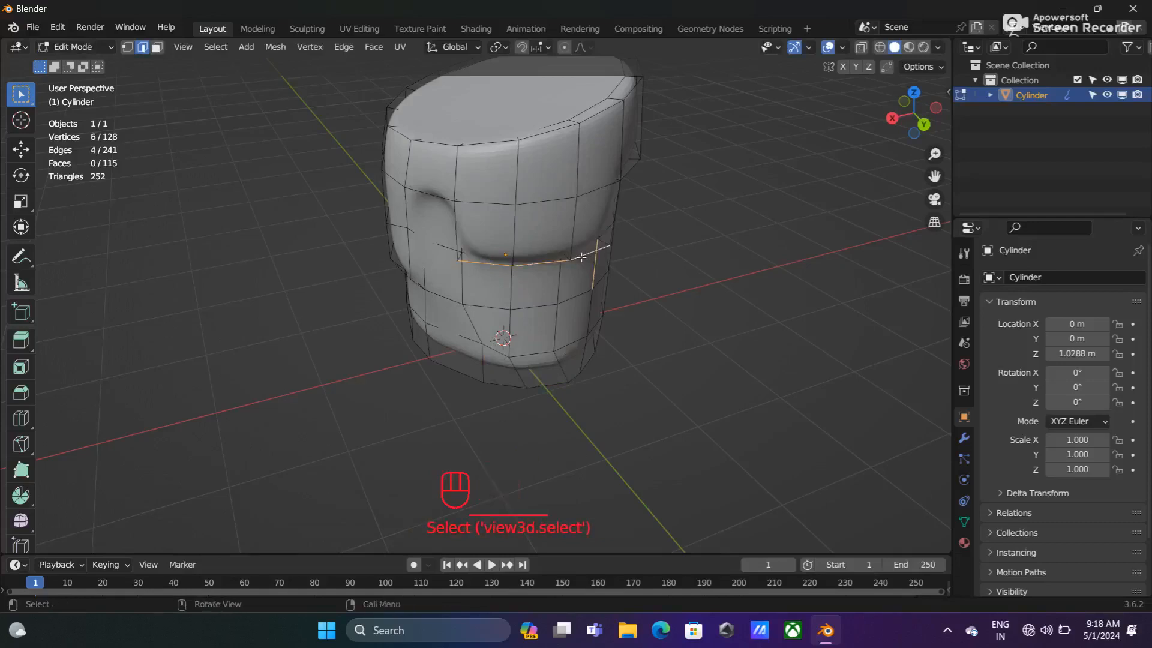
key(g)
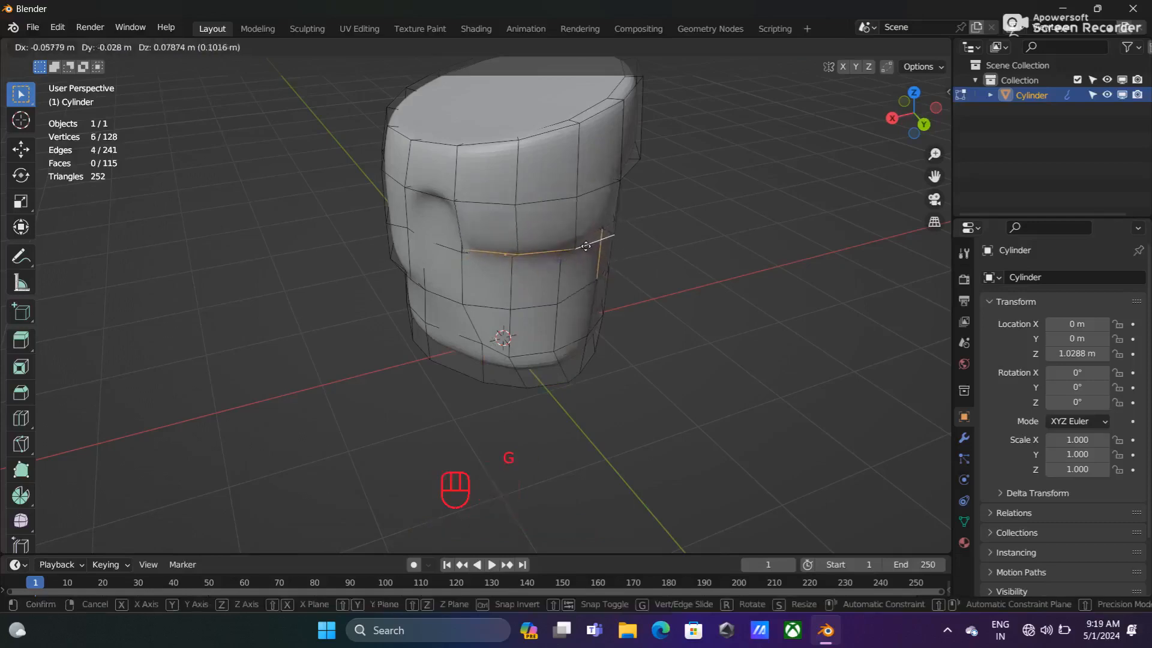
click(606, 246)
- Add three lower edges of the overhang on the candle's far side to the selection and move all downward about 0.13 m
middle_drag(606, 246, 459, 237)
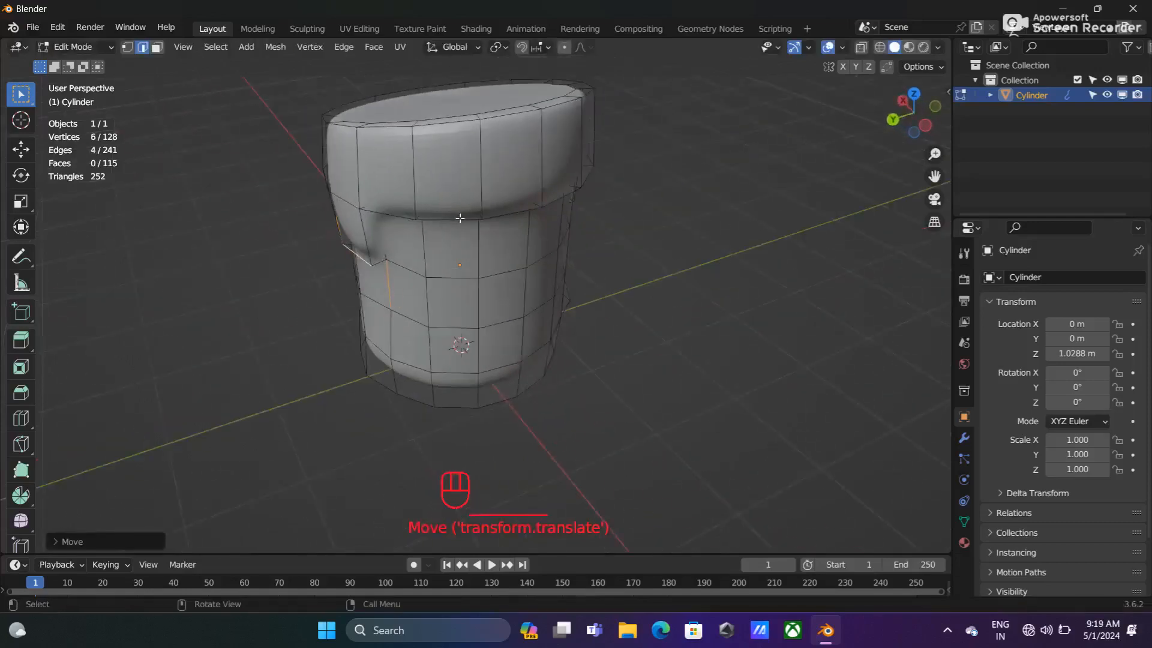
shift+click(461, 219)
shift+click(513, 214)
shift+click(550, 203)
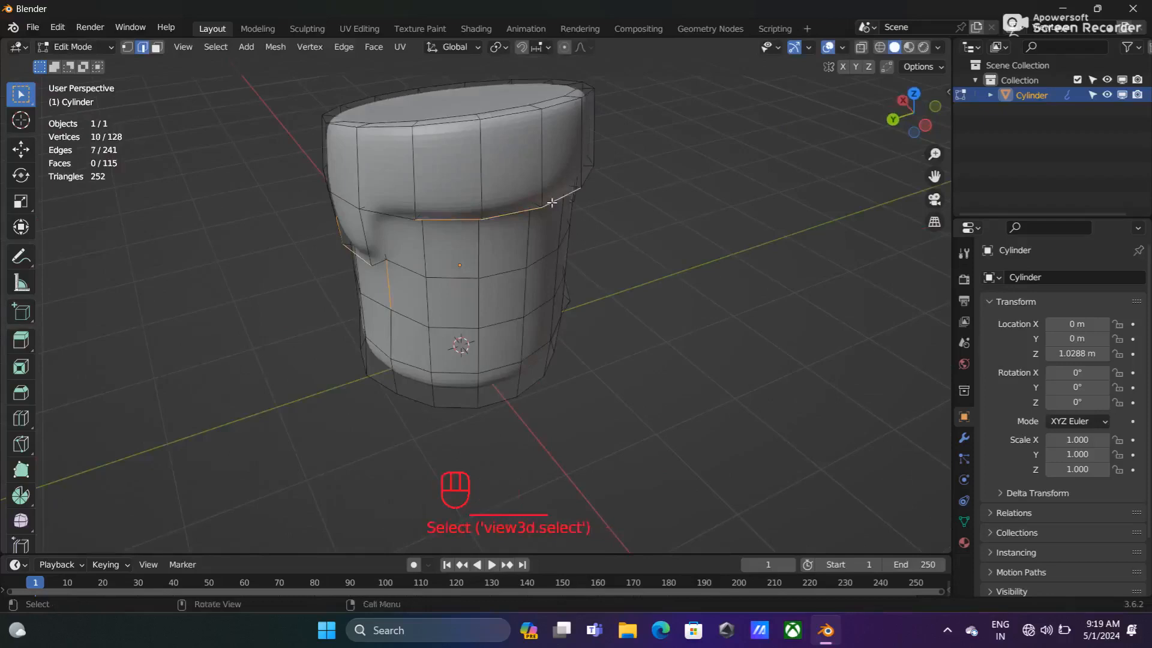
key(g)
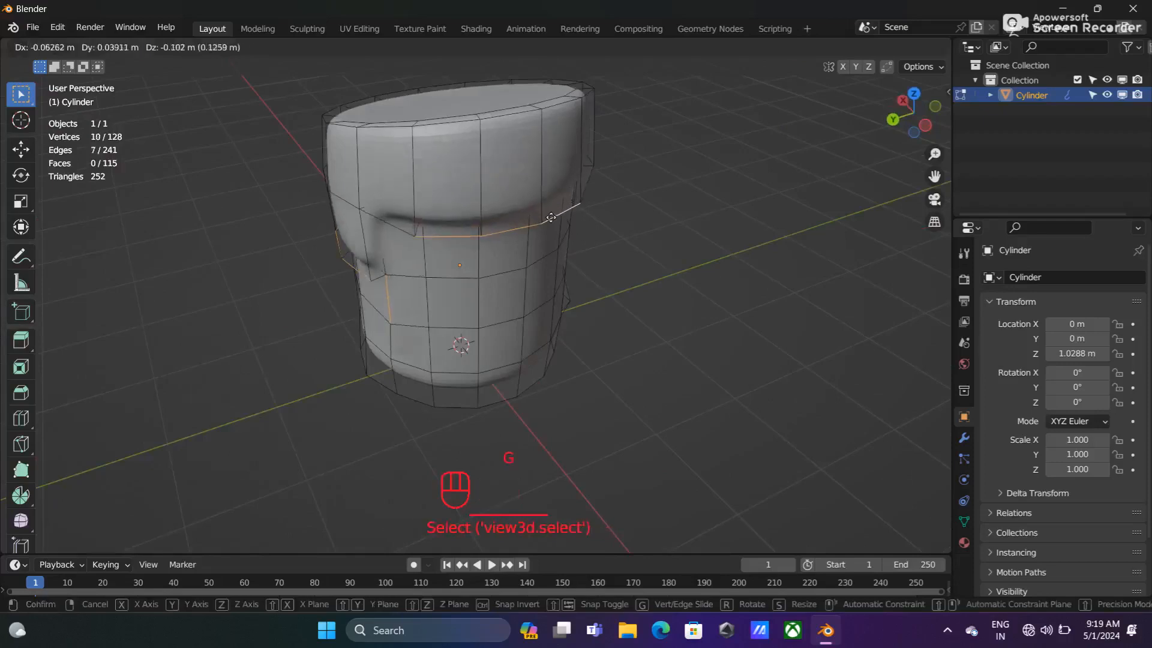
click(551, 218)
click(419, 237)
- In face selection, inset the candle's top face by about 0.07 m and lower the inner face about 0.11 m along Z
middle_drag(589, 331, 640, 290)
key(3)
click(502, 226)
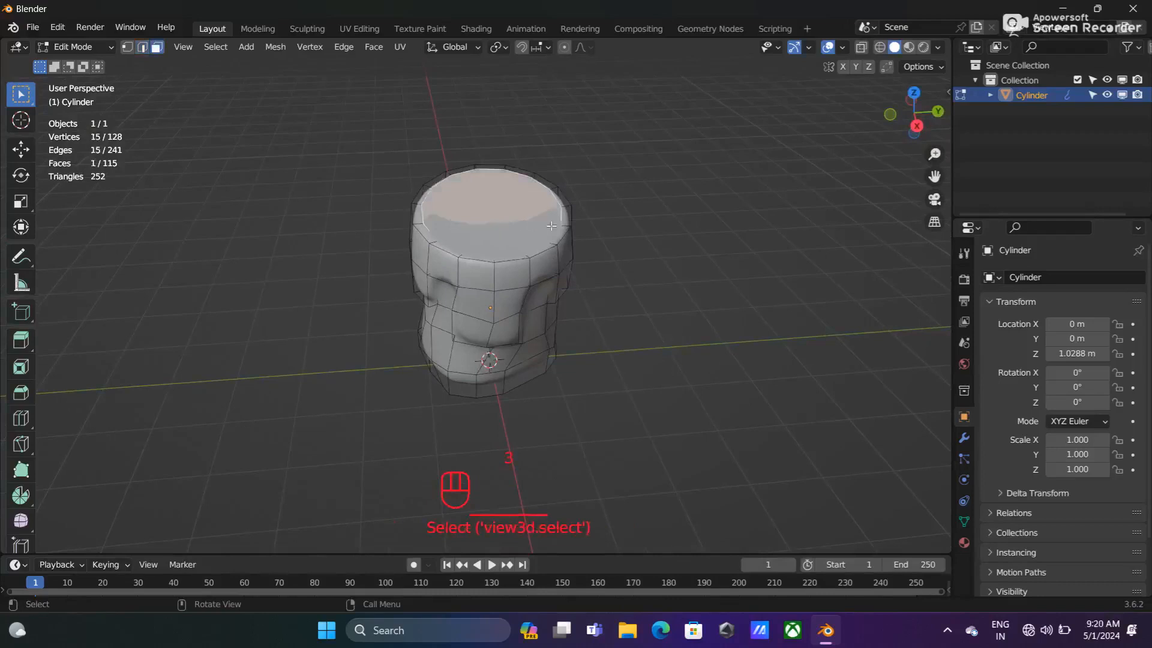
key(i)
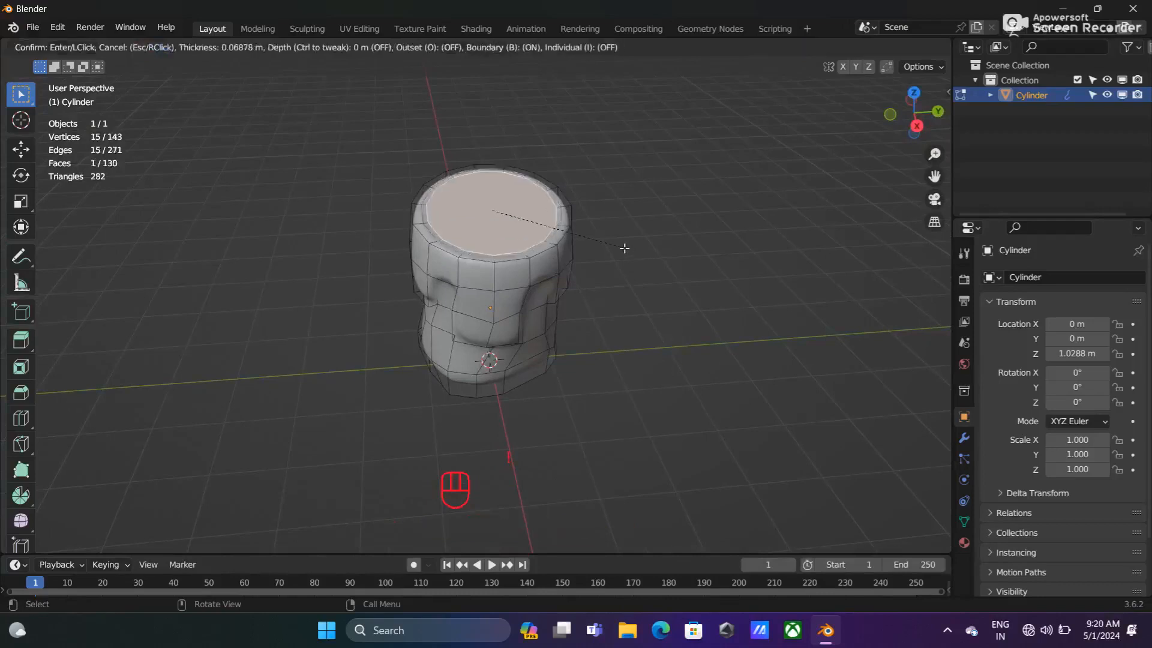
click(624, 248)
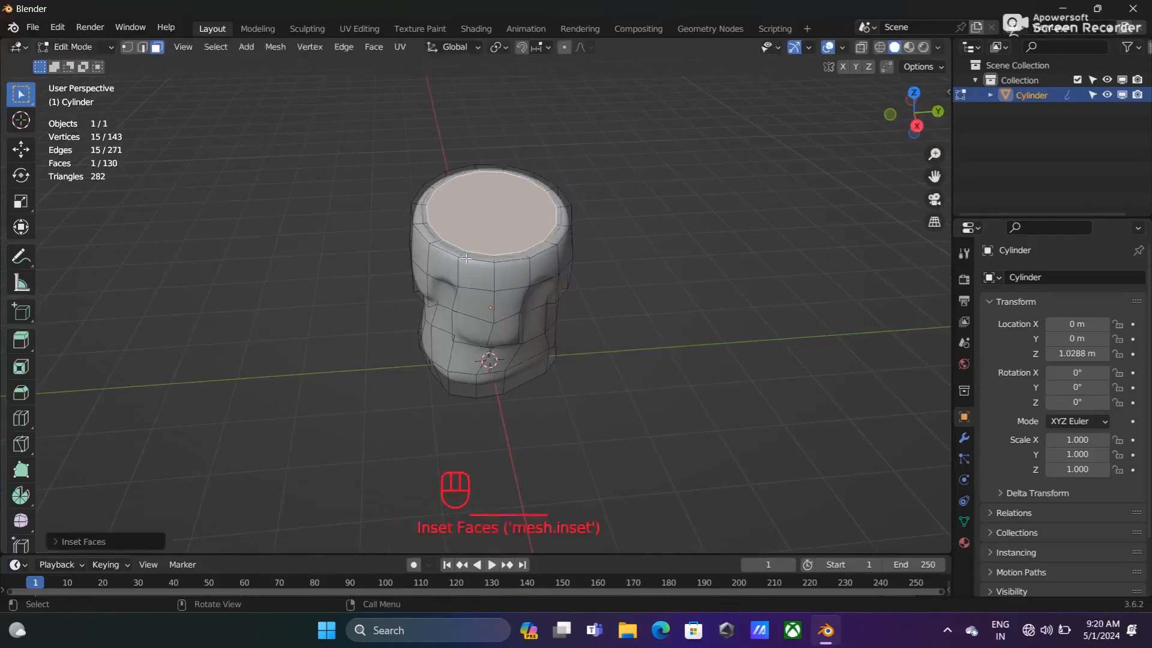
key(g)
key(z)
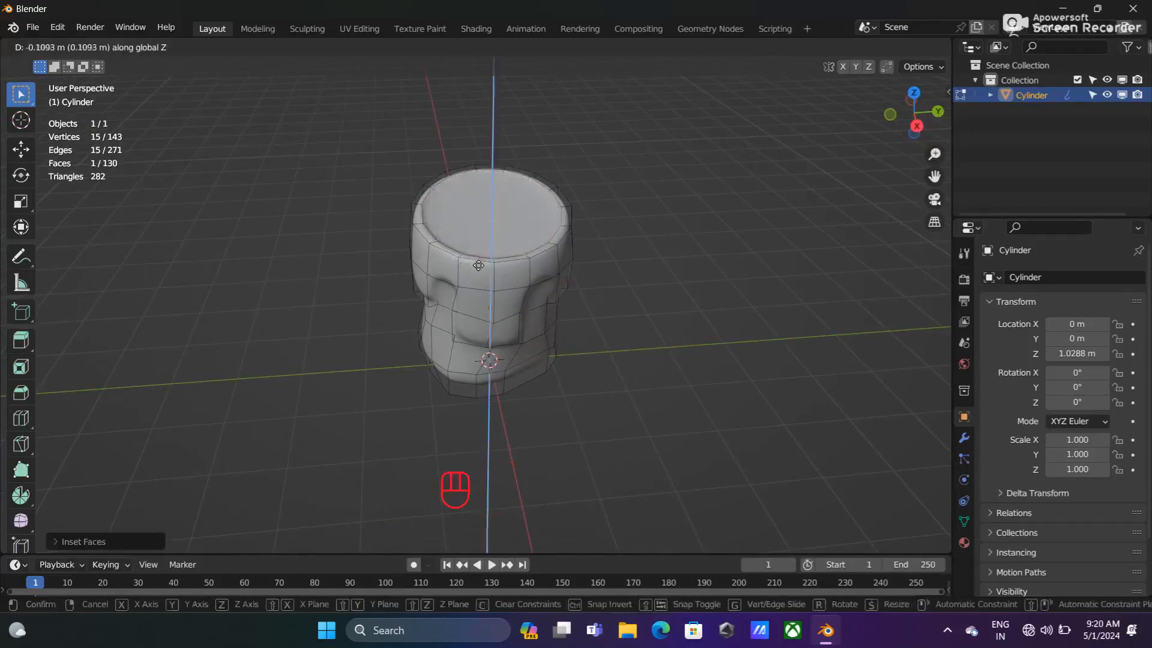
click(479, 265)
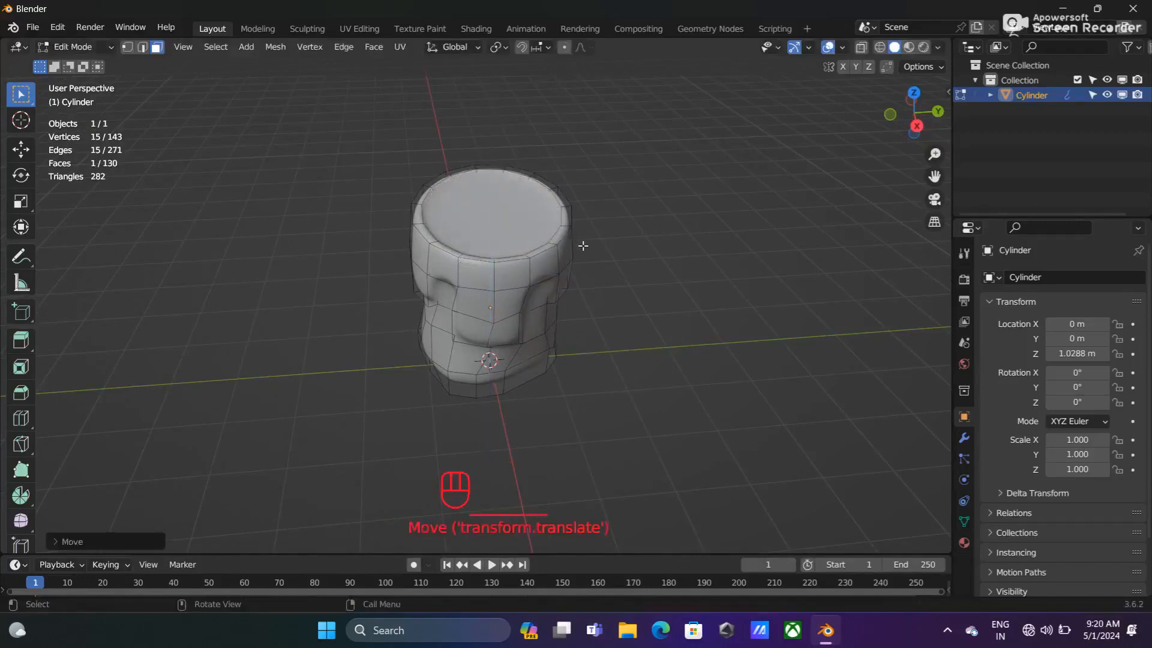
- Inset the sunken top face about 0.89 m to a tiny centre face, extrude it about 0.68 m along Z as a wick, and deselect
key(i)
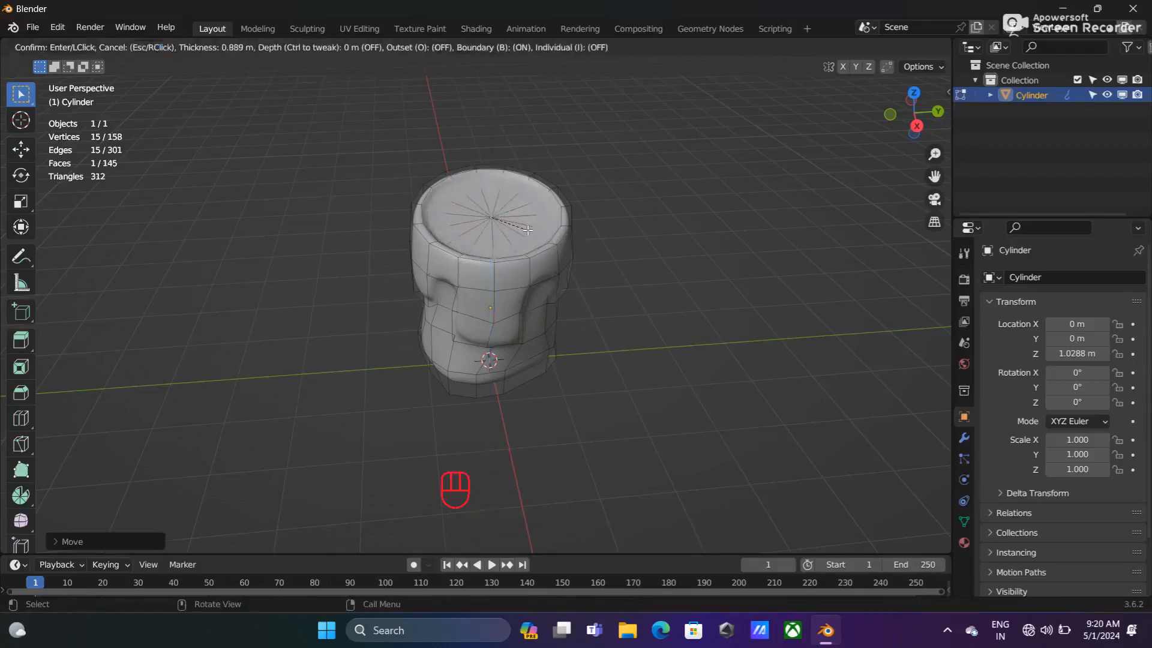
click(528, 231)
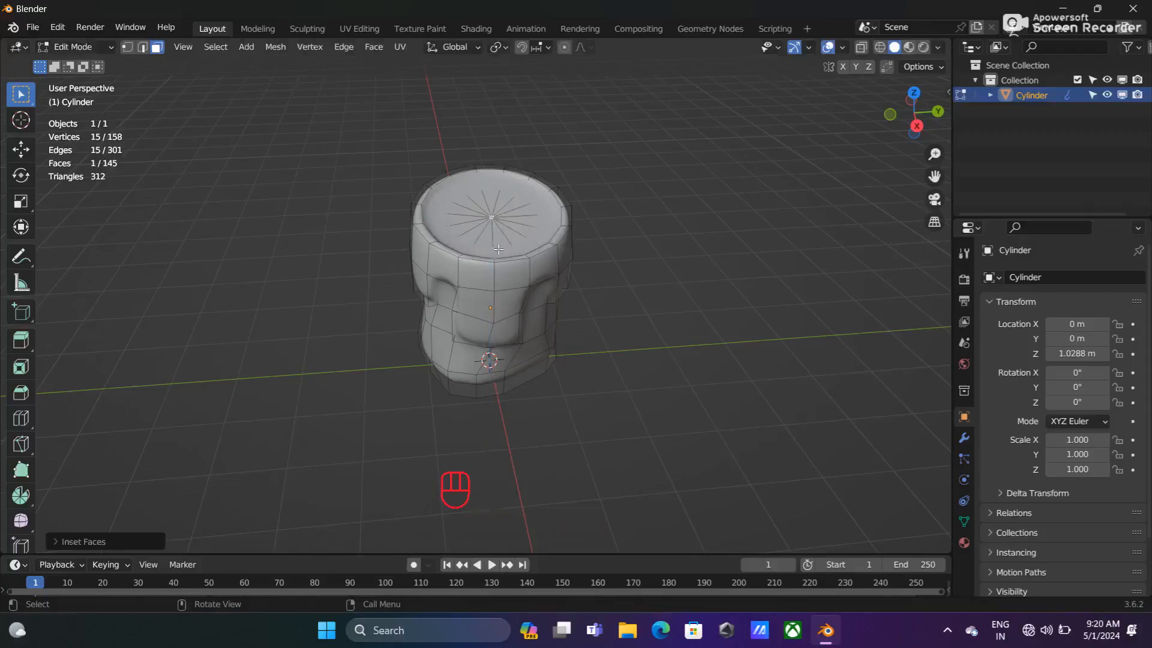
key(KP_1)
key(e)
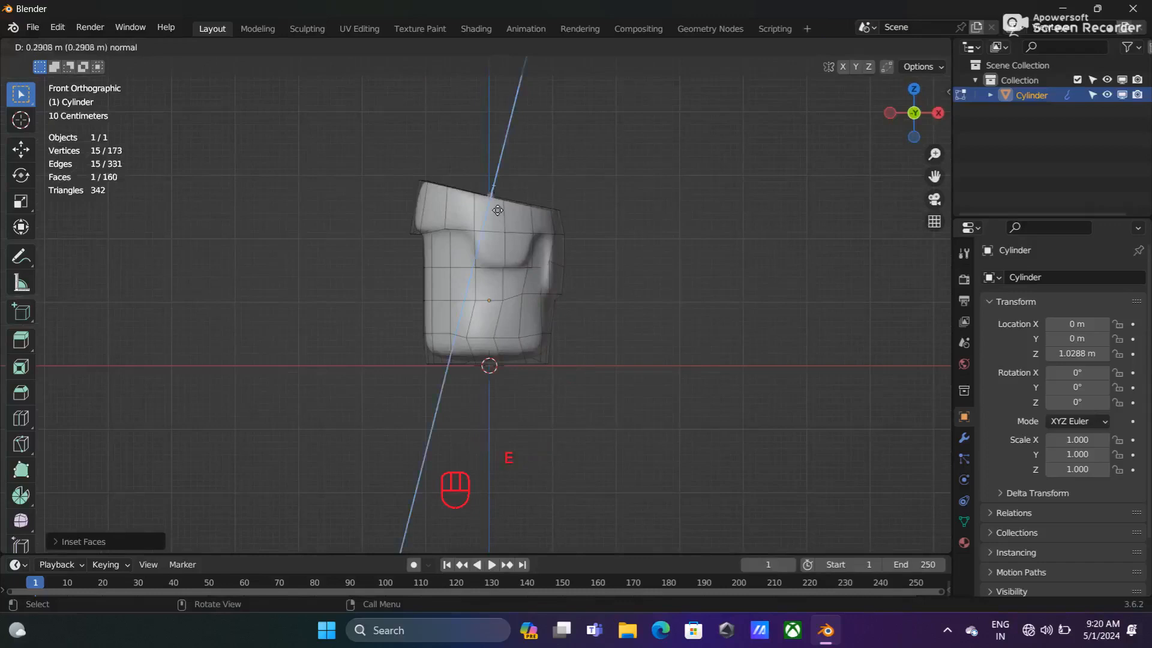
key(z)
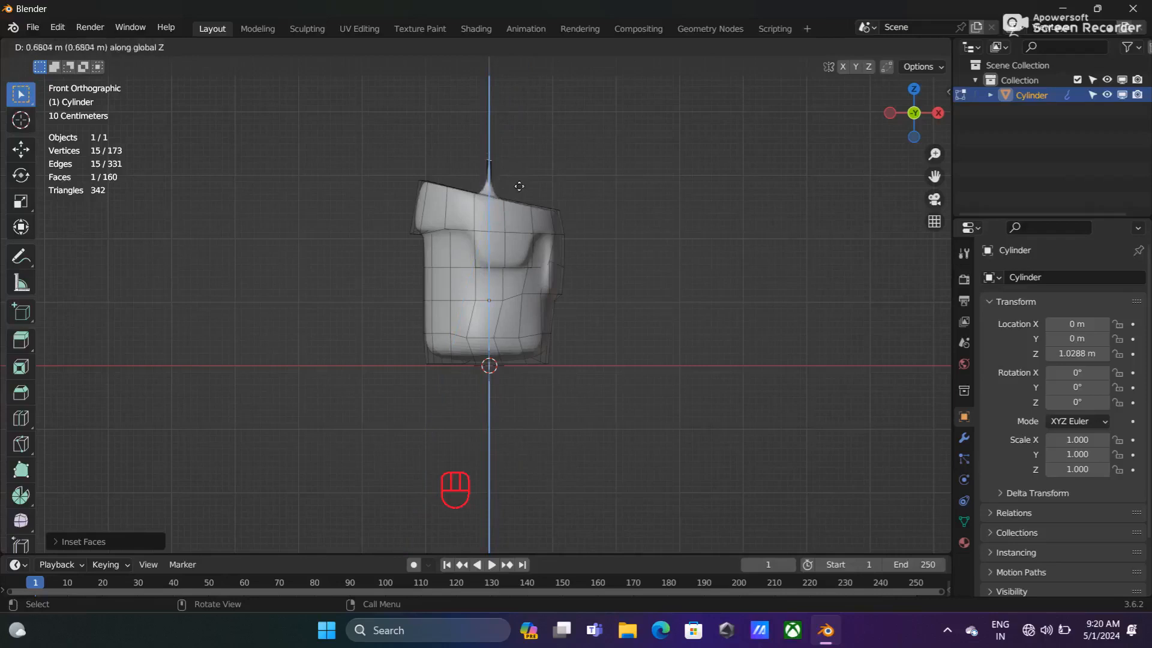
click(519, 186)
middle_drag(526, 184, 352, 234)
scroll(439, 218, up, 3)
shift+middle_drag(506, 164, 542, 245)
middle_drag(543, 245, 587, 225)
scroll(587, 225, down, 1)
click(760, 203)
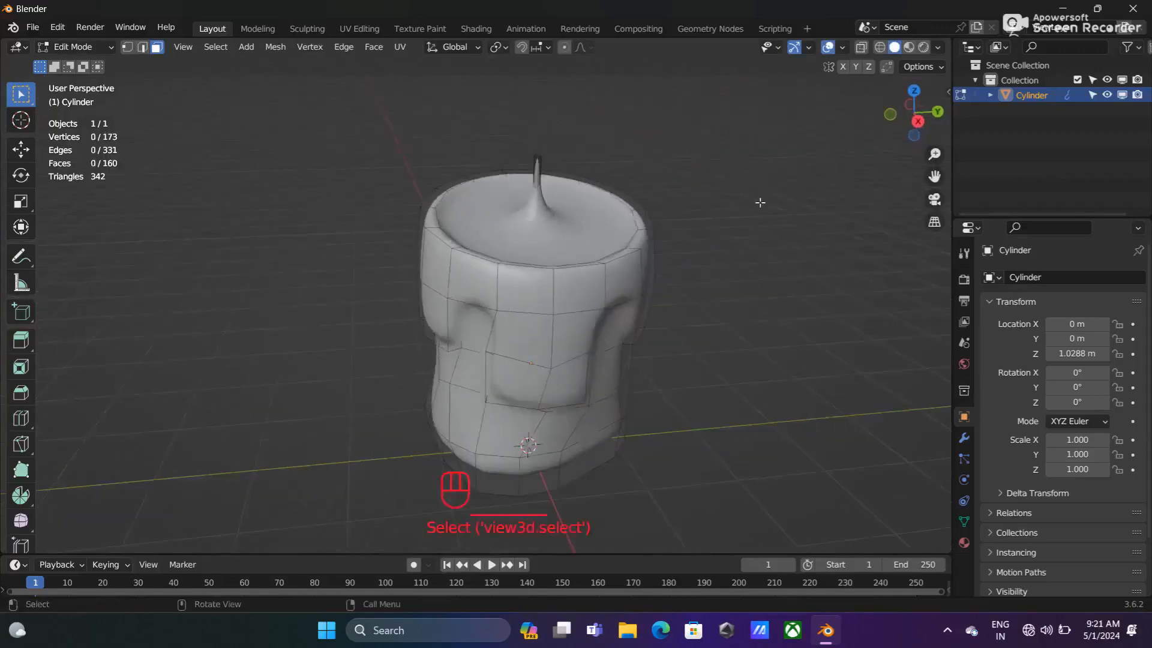
- Return to Object Mode, add a camera and align it to a frontal view of the candle
middle_drag(660, 264, 643, 220)
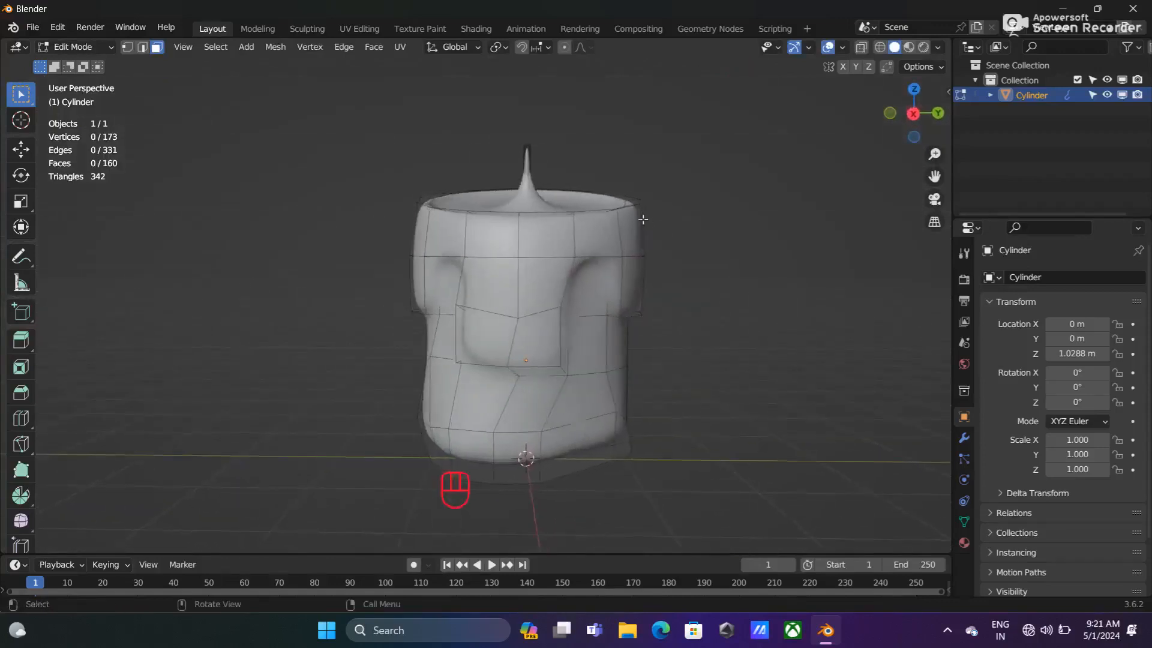
key(shift+a)
key(Tab)
key(shift+a)
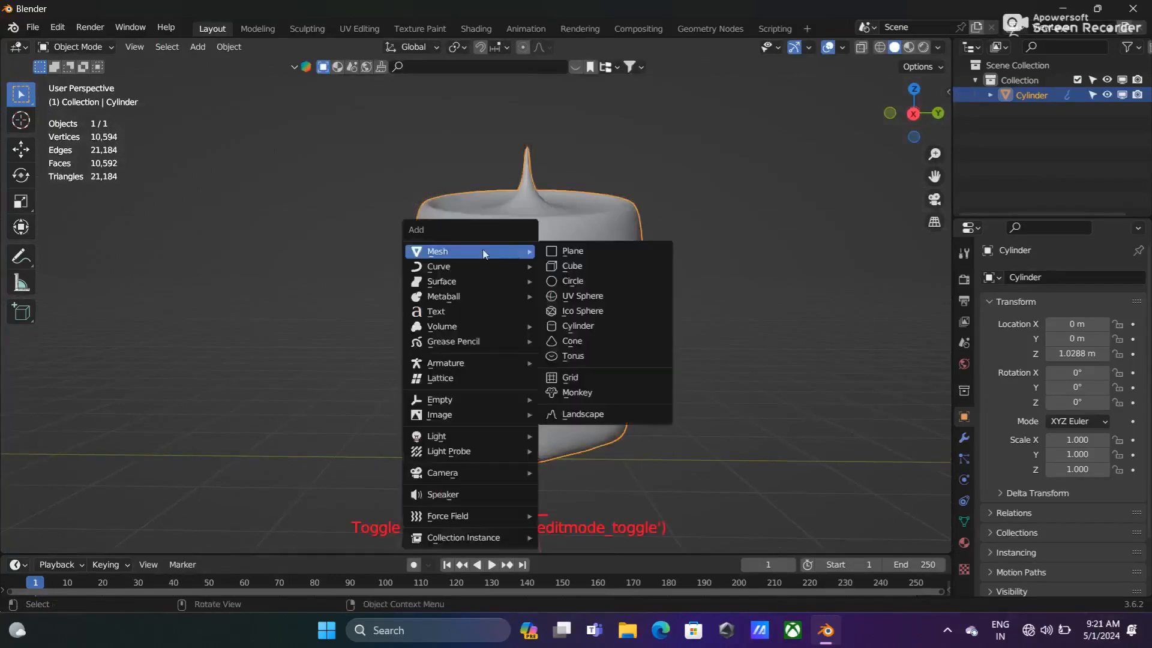
mouse_move(469, 472)
click(577, 472)
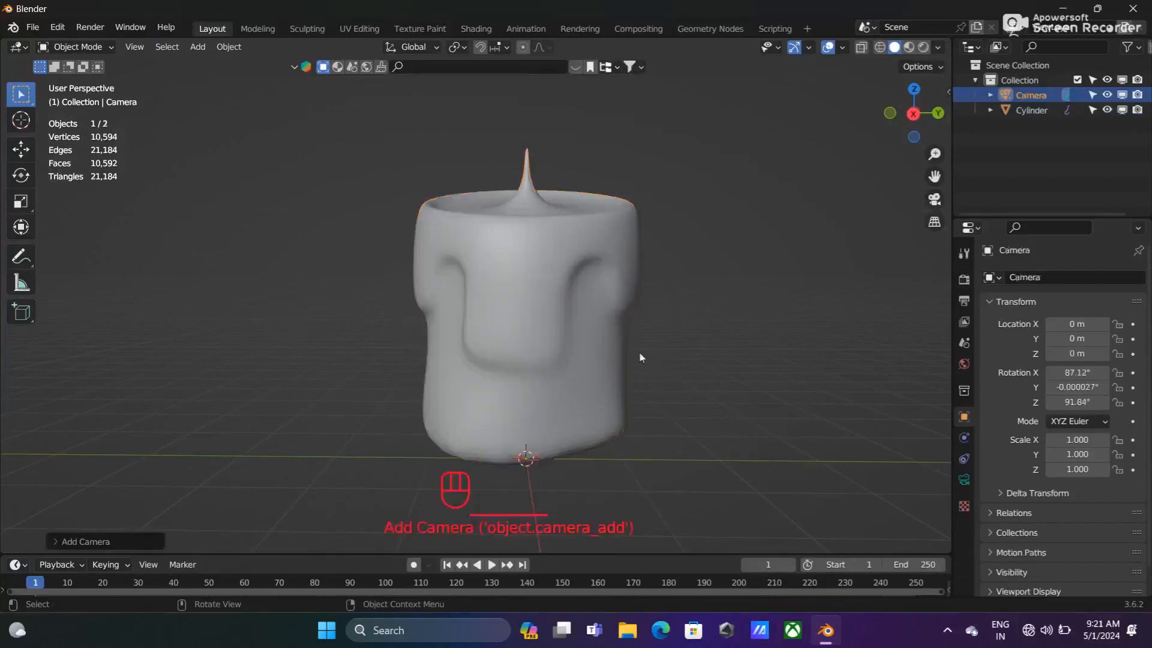
key(ctrl+alt+KP_0)
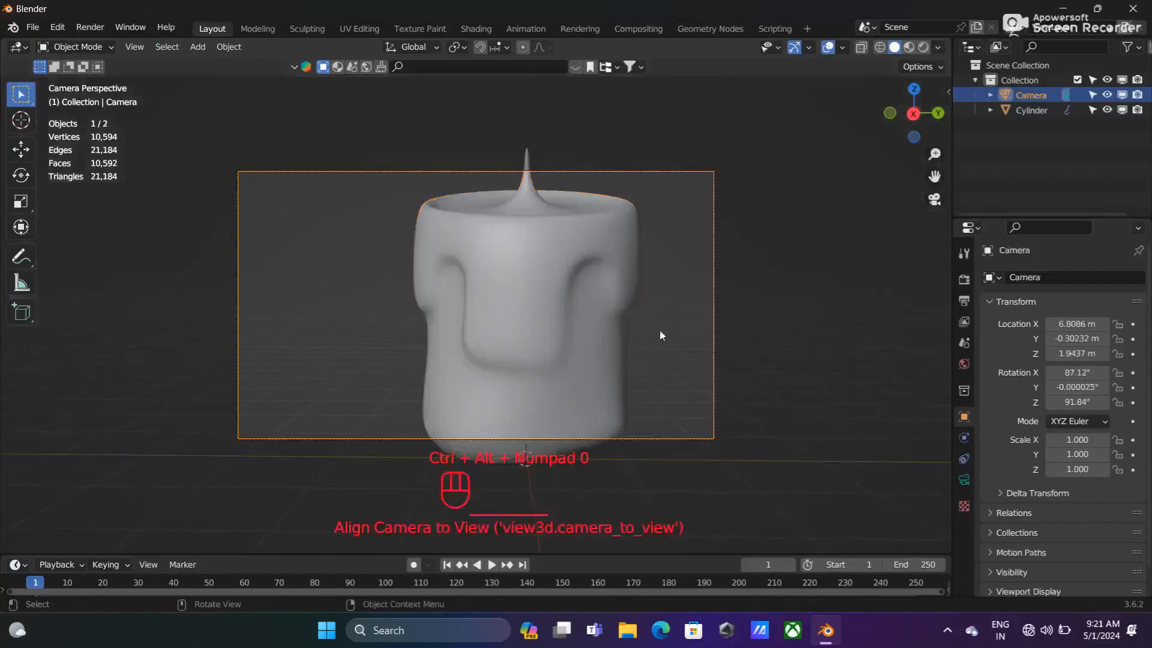
- Frame the whole candle by setting the camera location to X 8.6886 m, Y 0.18768 m and Z 2.0437 m
key(n)
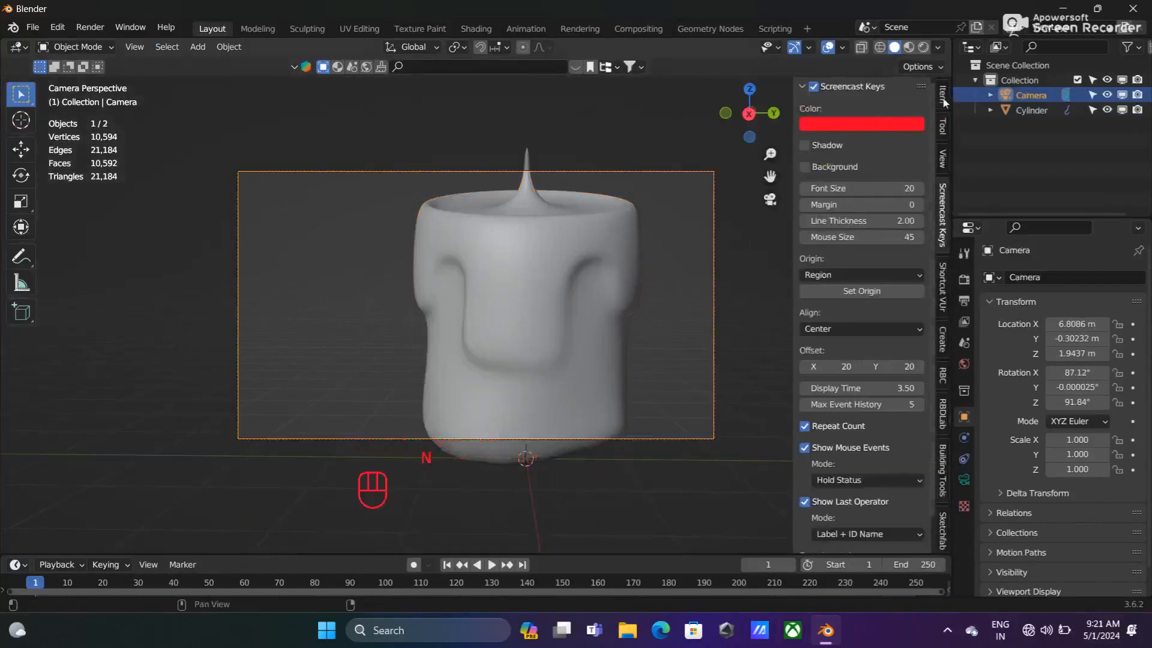
click(942, 94)
drag(859, 123, 894, 123)
click(890, 153)
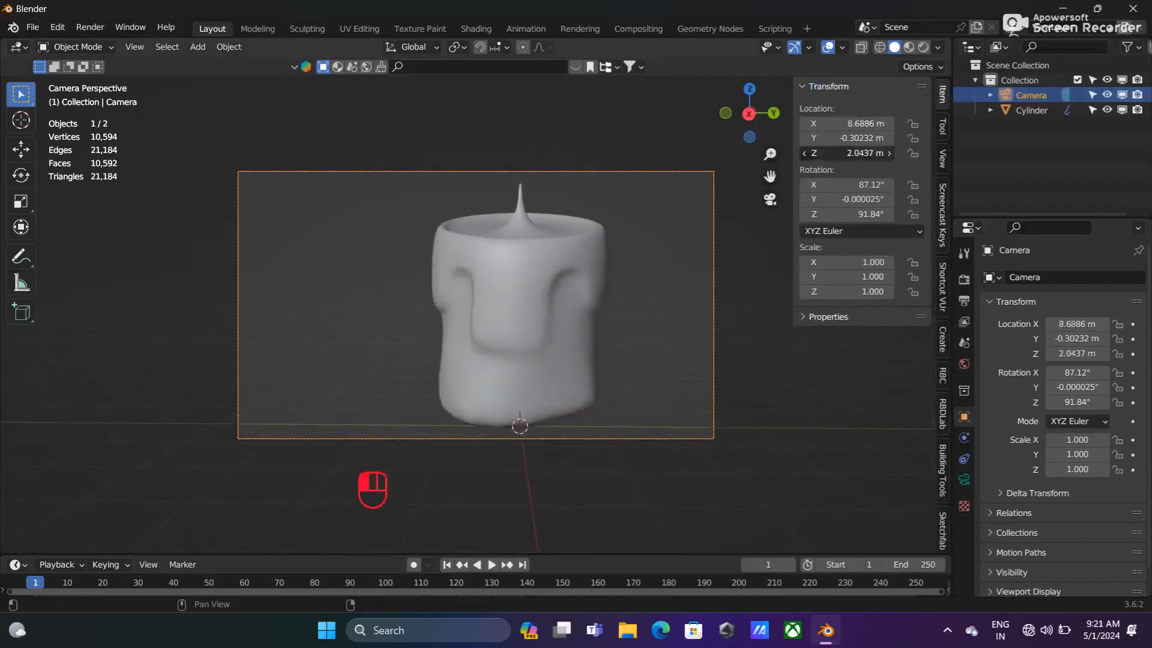
drag(852, 138, 875, 138)
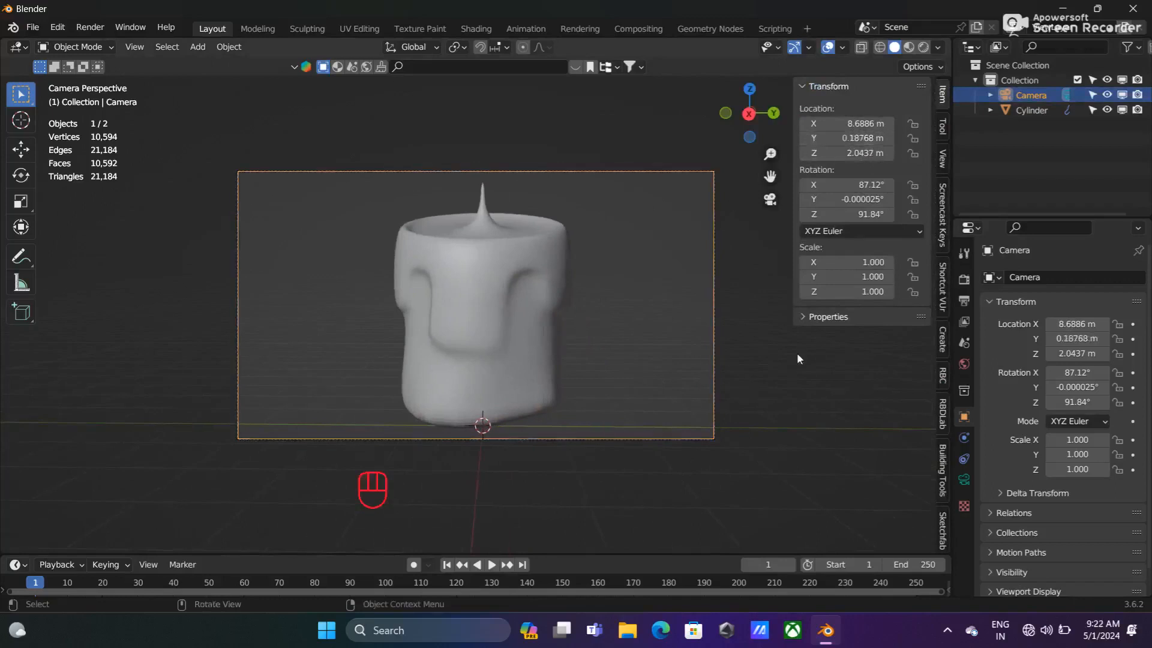
key(n)
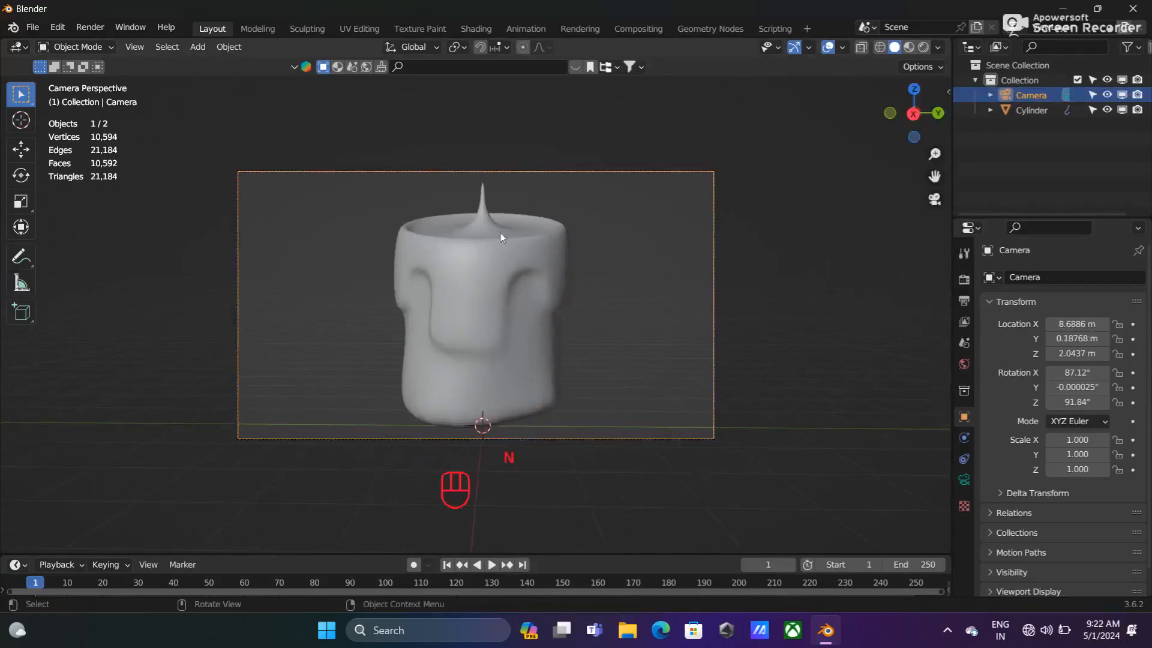
- Split the 3D viewport into two side-by-side areas and turn one of them into a Shader Editor
drag(2, 37, 504, 48)
drag(520, 66, 510, 66)
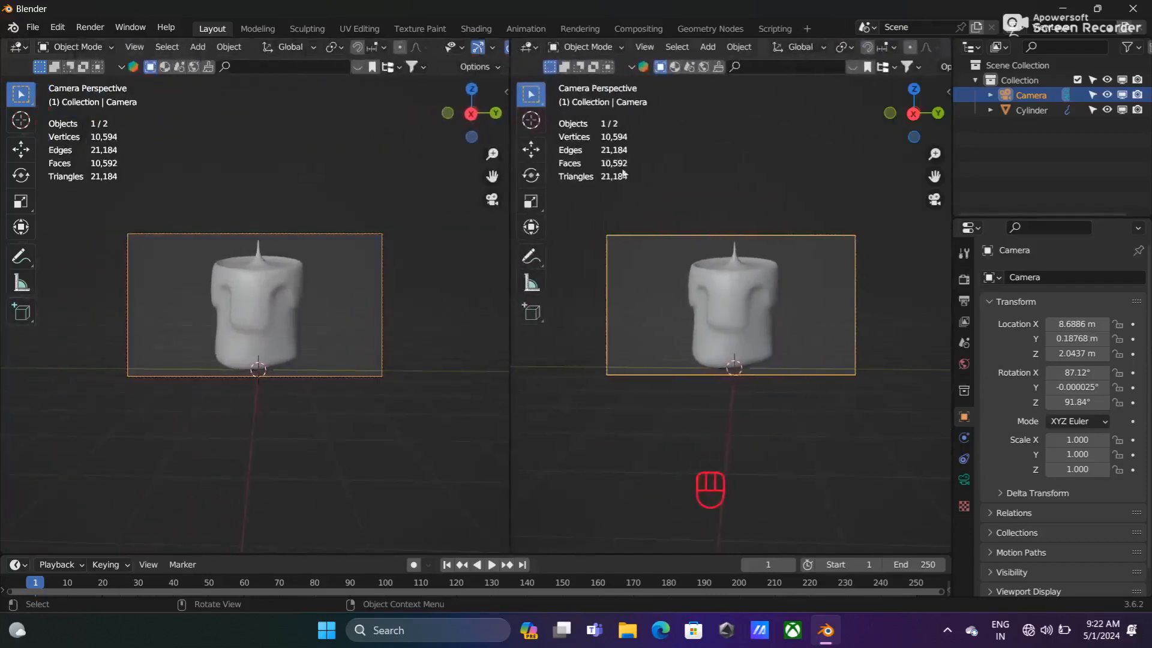
scroll(716, 325, up, 5)
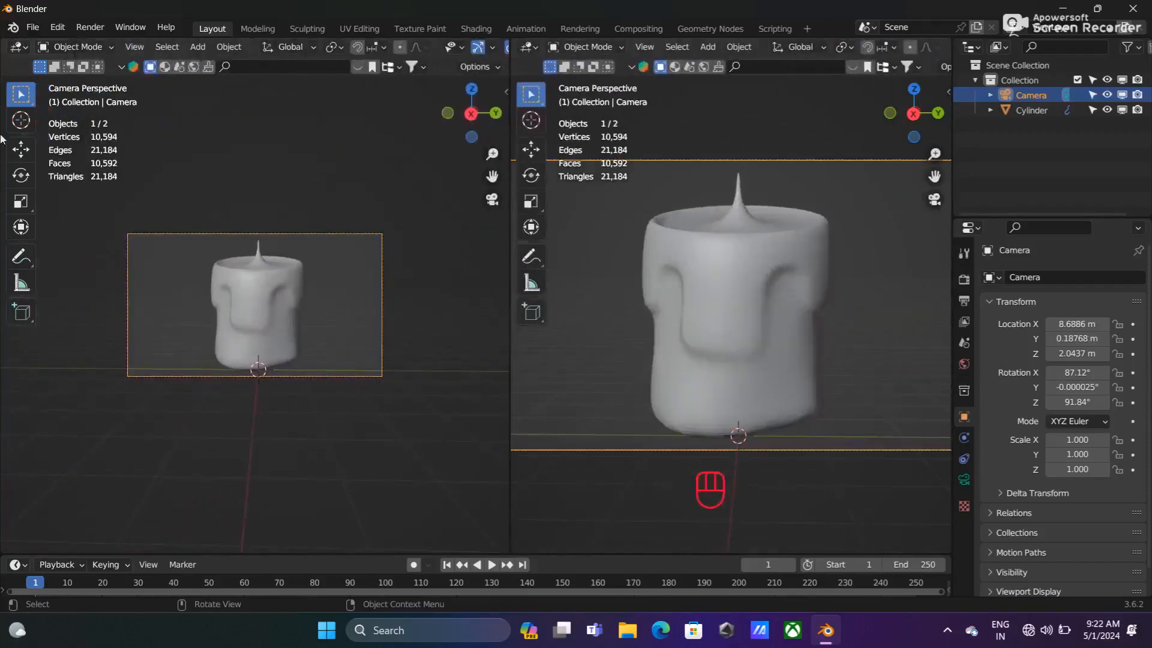
click(18, 48)
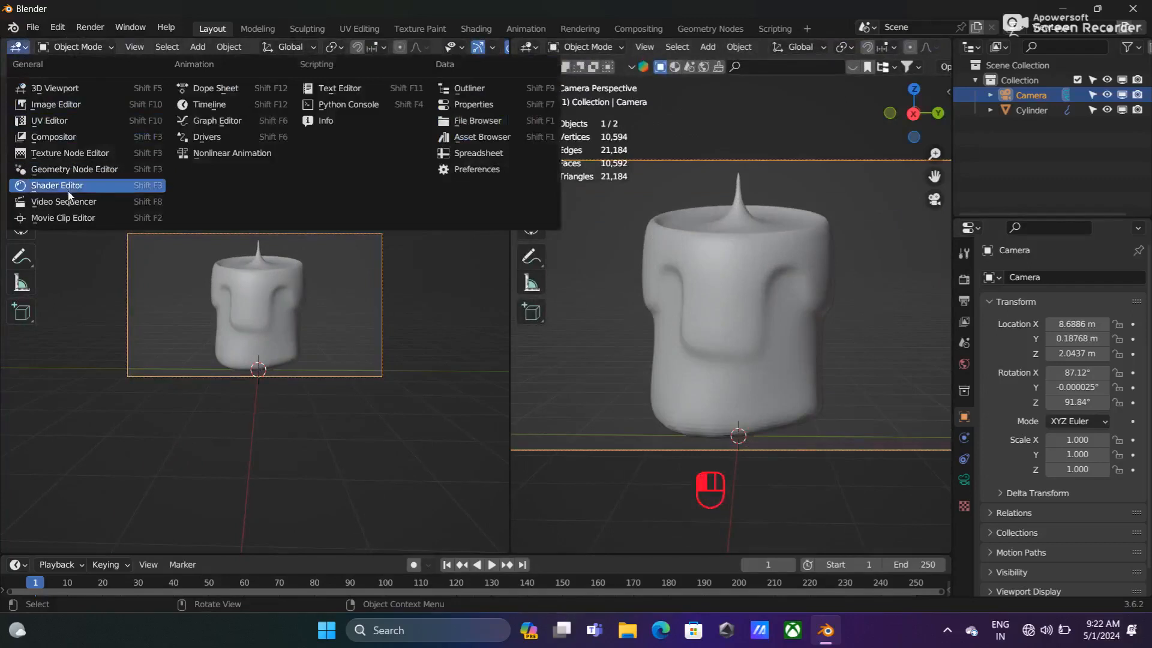
click(67, 188)
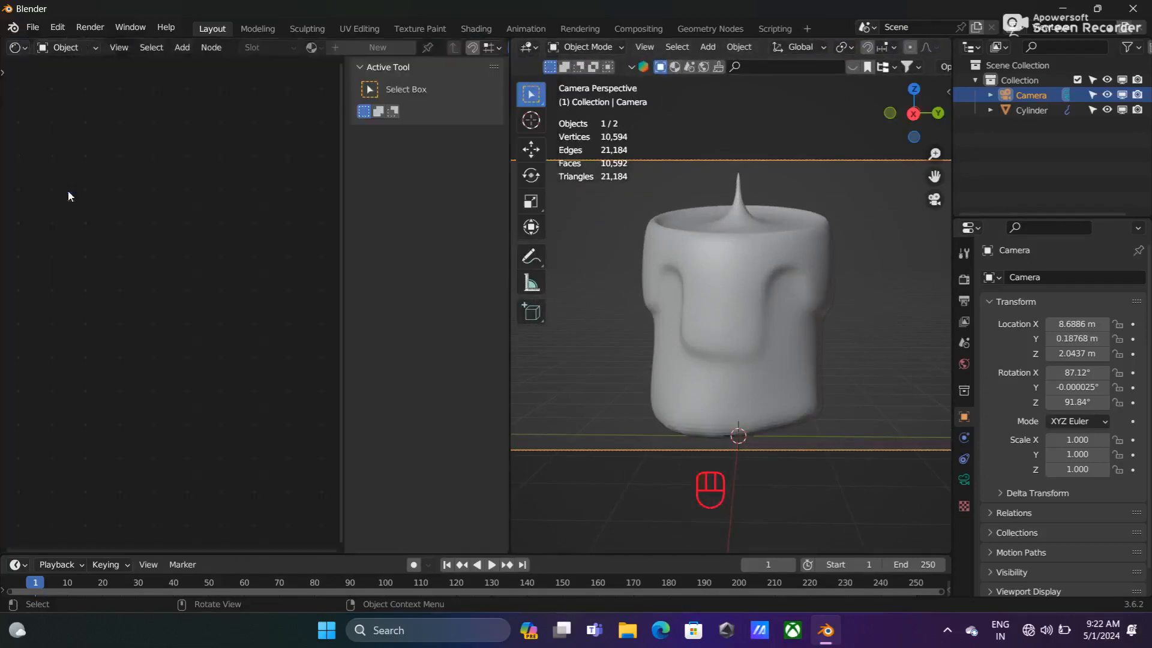
- Select the candle and set the scene's render engine to Cycles with GPU Compute as the device
click(765, 255)
click(964, 280)
click(1074, 277)
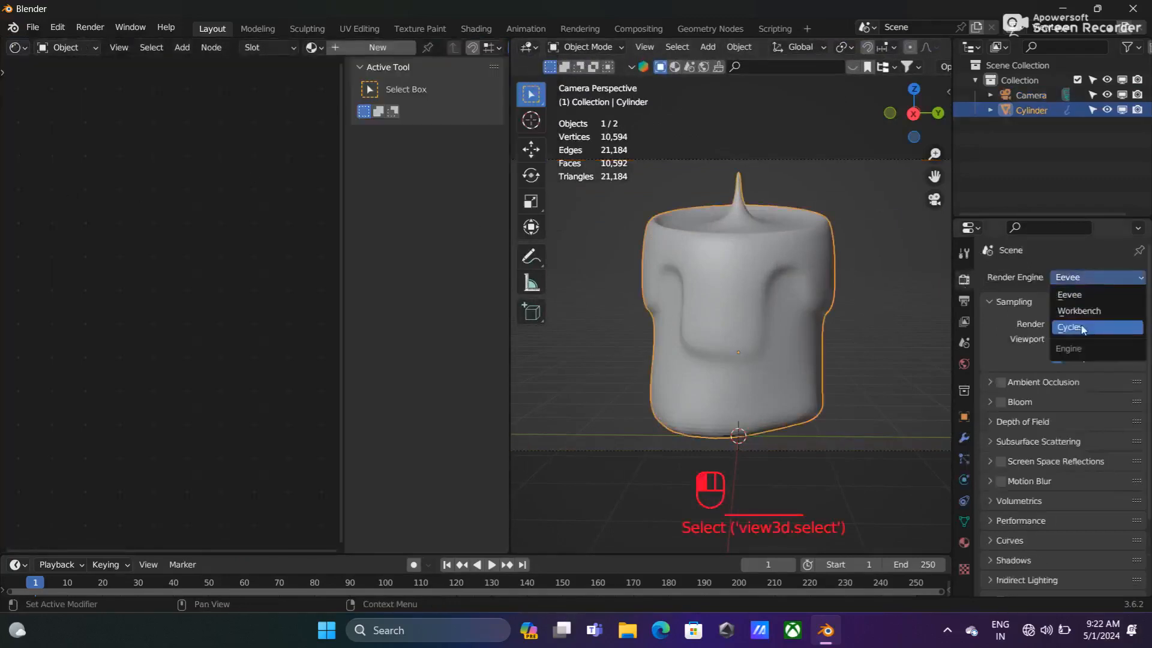
click(1071, 327)
click(1081, 314)
click(1077, 352)
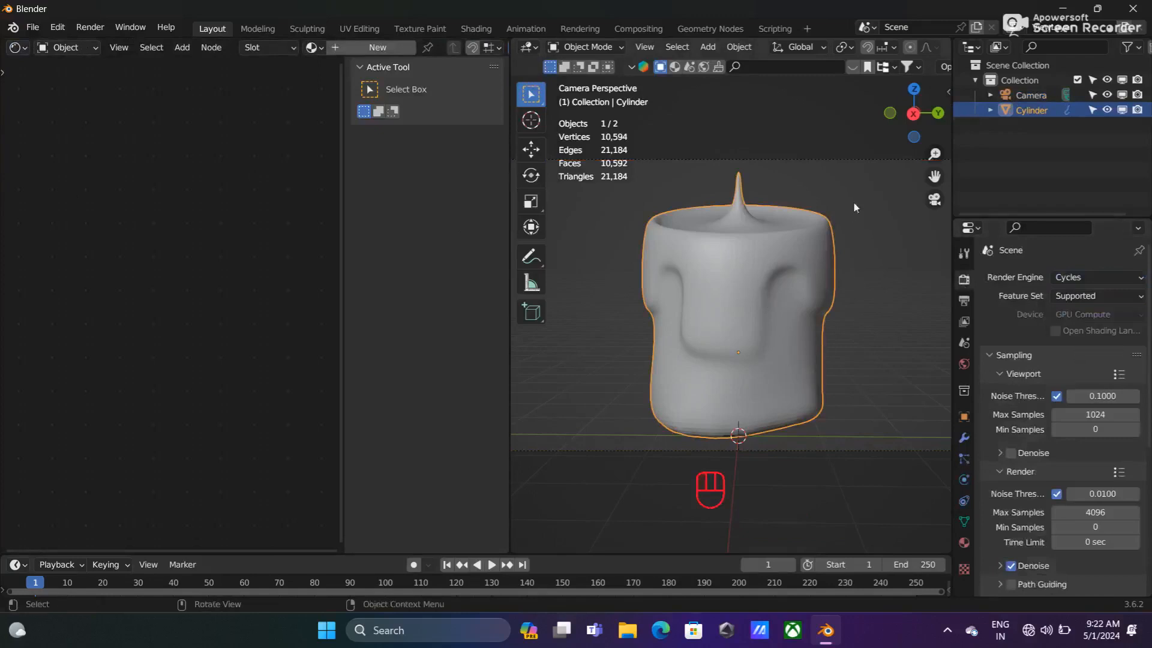
- Add a point light, raise it along Z above the wick with a radius of about 1.05 m, and show its light settings
key(shift+a)
mouse_move(738, 242)
click(828, 241)
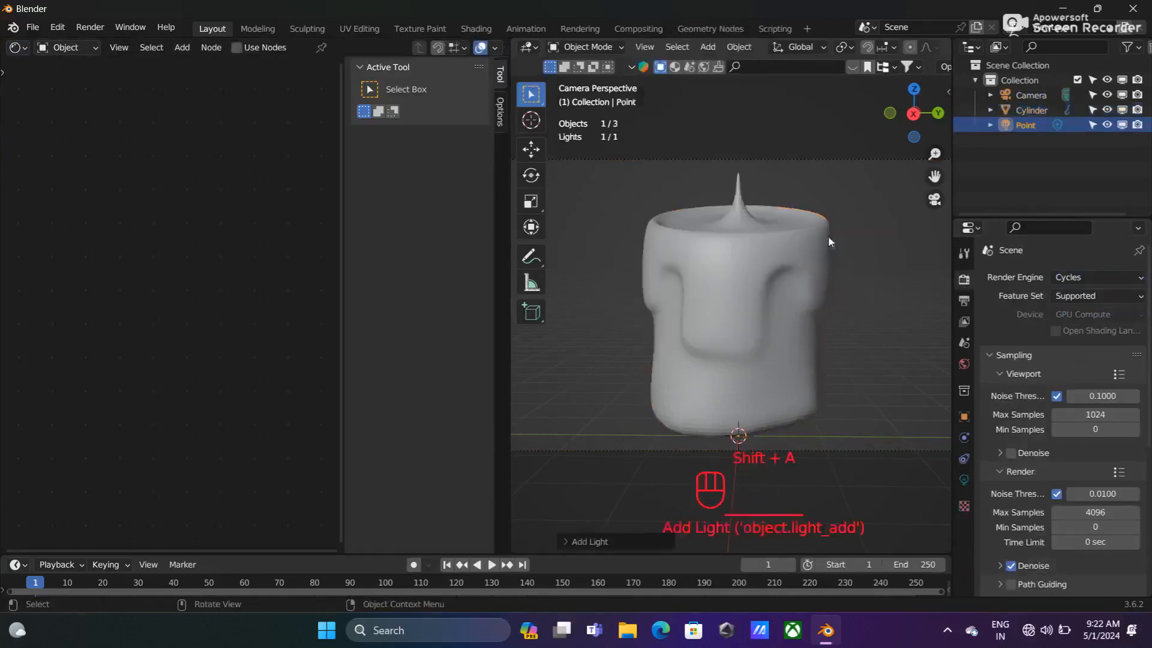
key(g)
key(z)
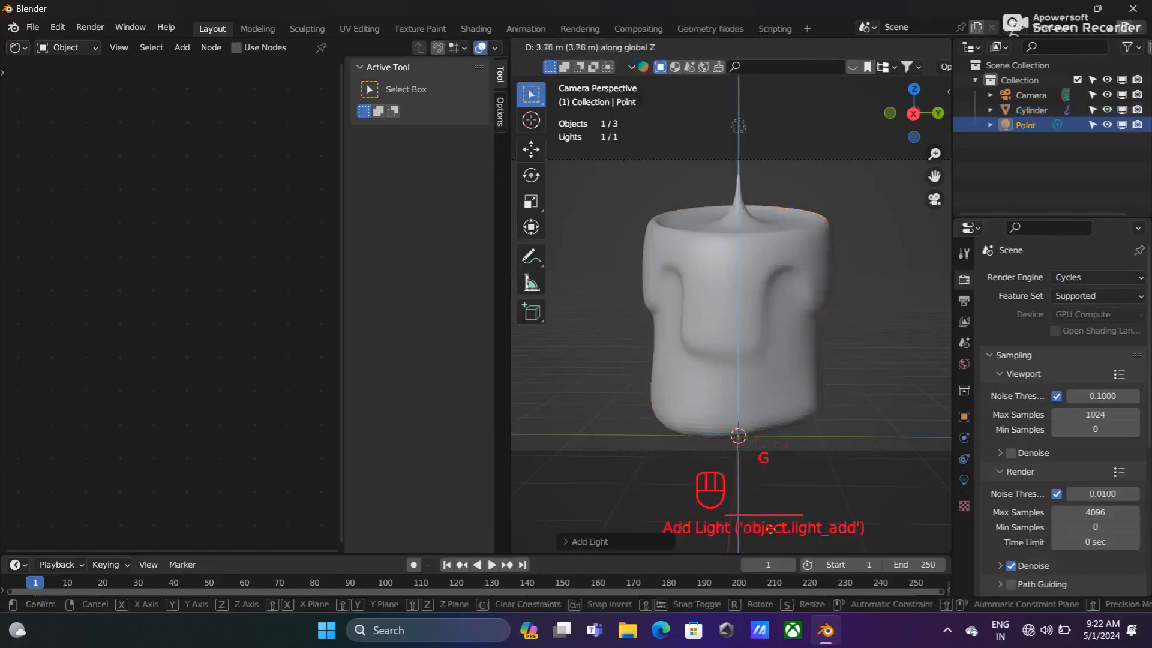
click(743, 77)
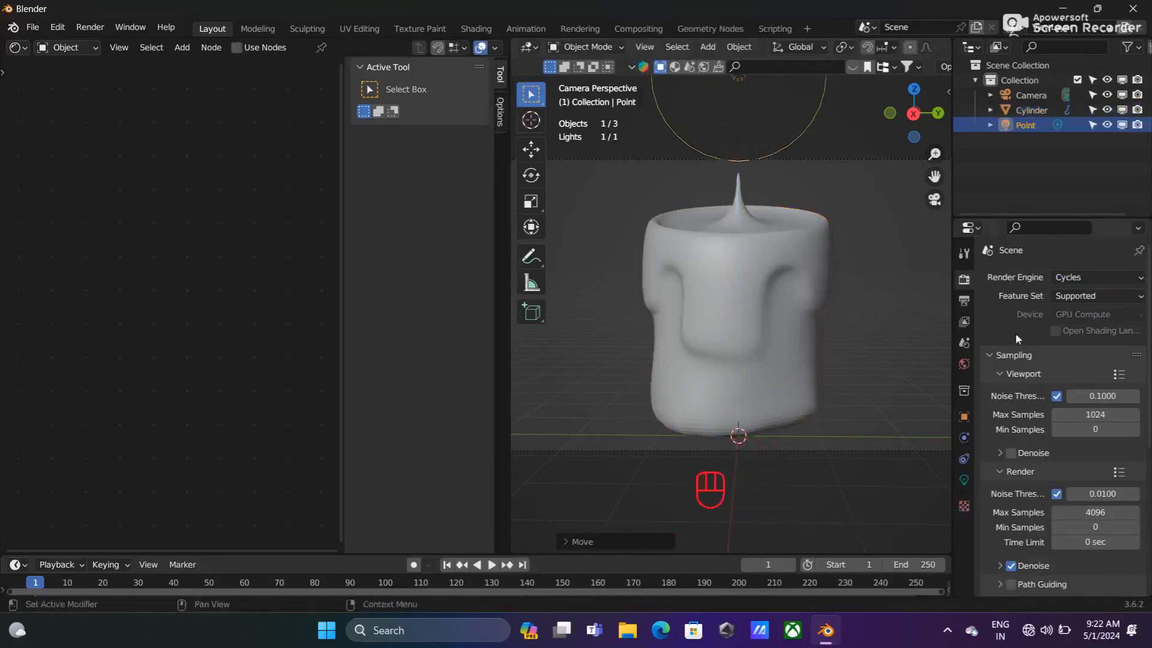
click(964, 479)
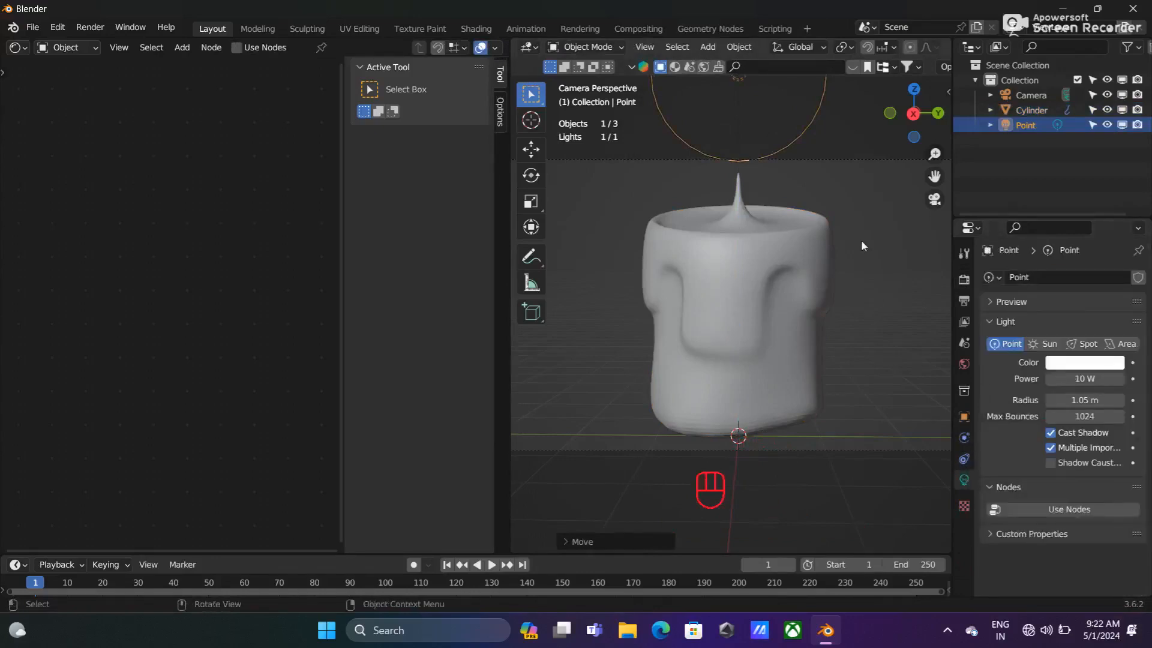
- Raise the point light further above the candle along Z and set its power to 10000 W
shift+middle_drag(757, 234, 756, 330)
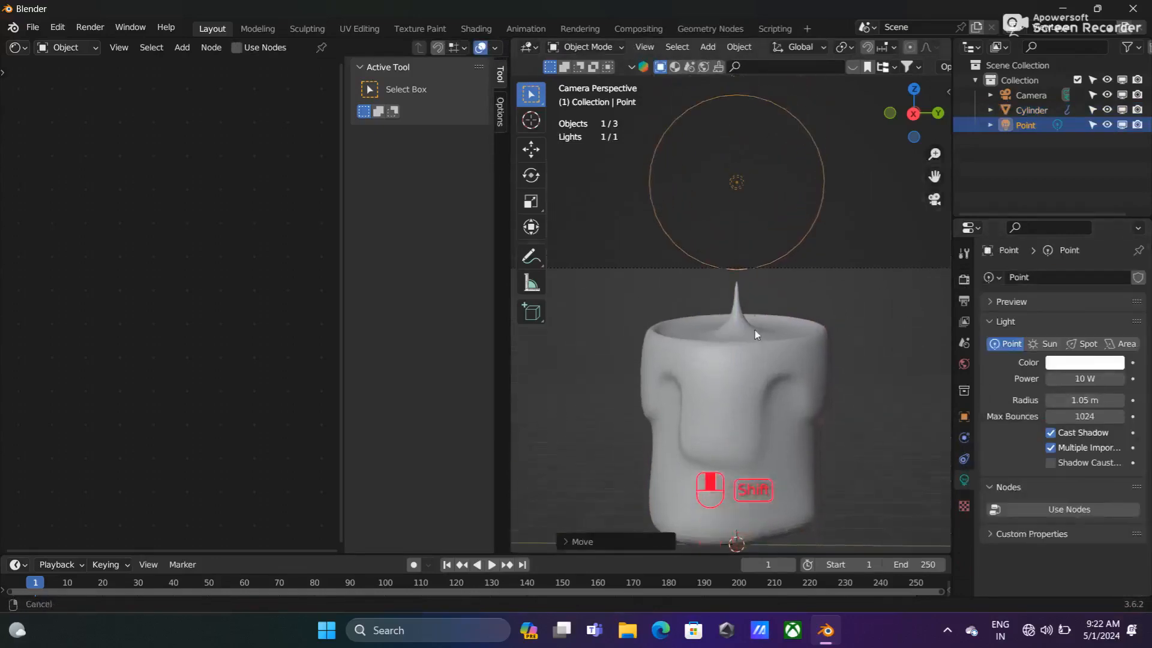
key(g)
key(z)
click(729, 185)
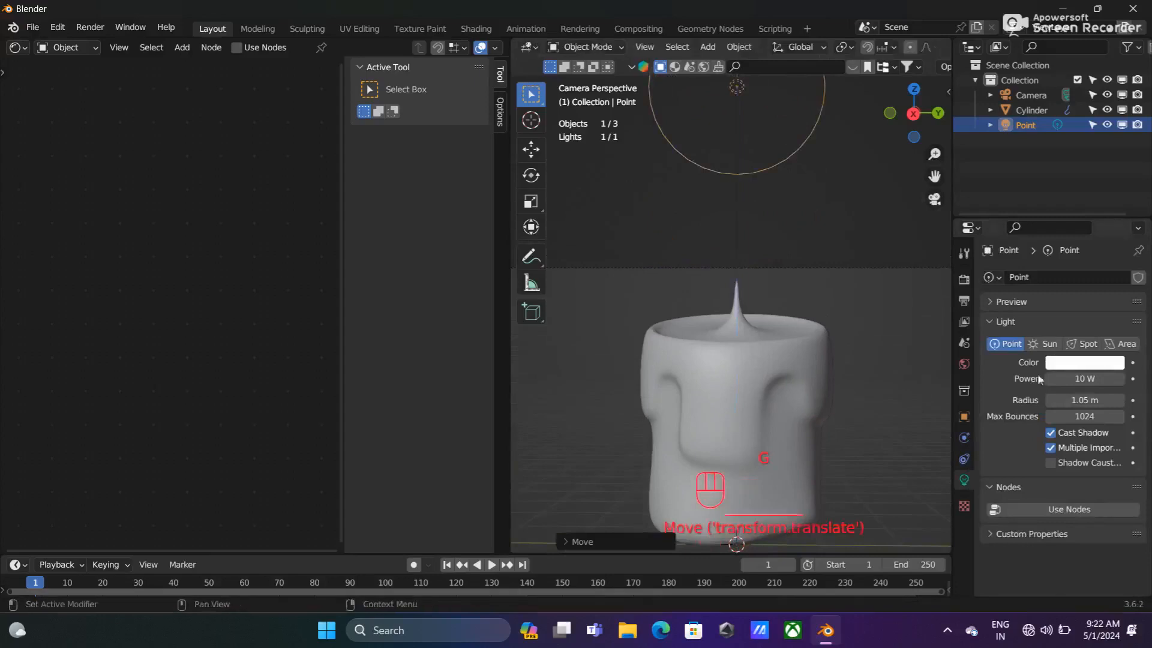
click(1077, 379)
text(10000)
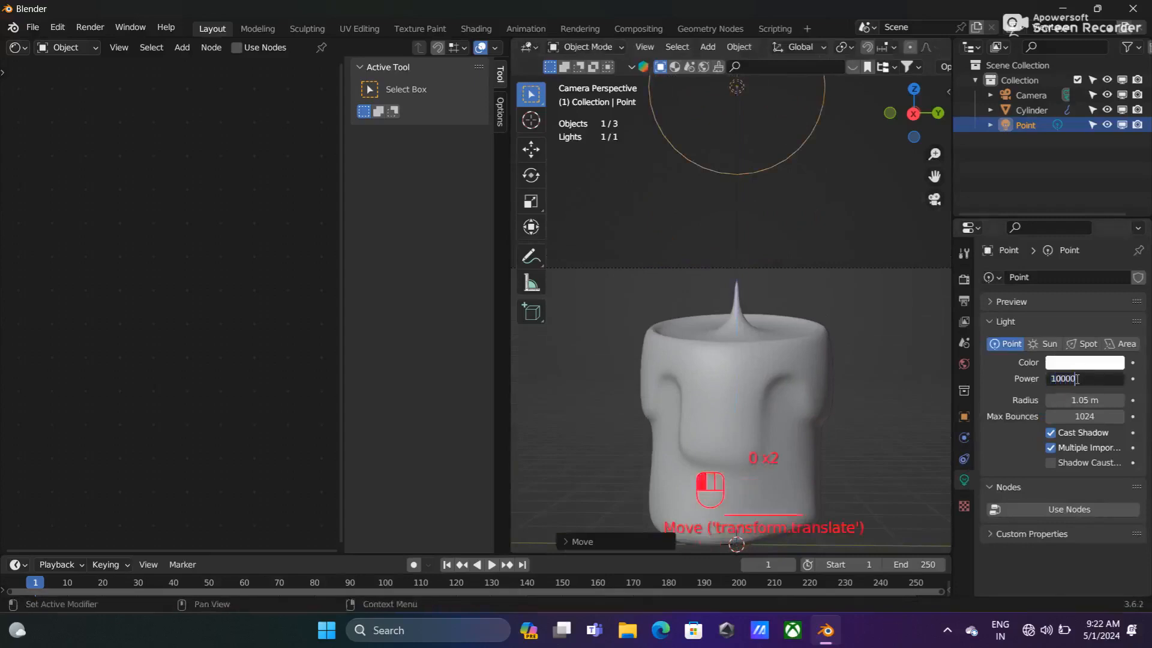
key(Return)
- Switch the 3D viewport to rendered shading and bring the candle into view
scroll(917, 71, down, 2)
scroll(924, 48, down, 6)
click(925, 47)
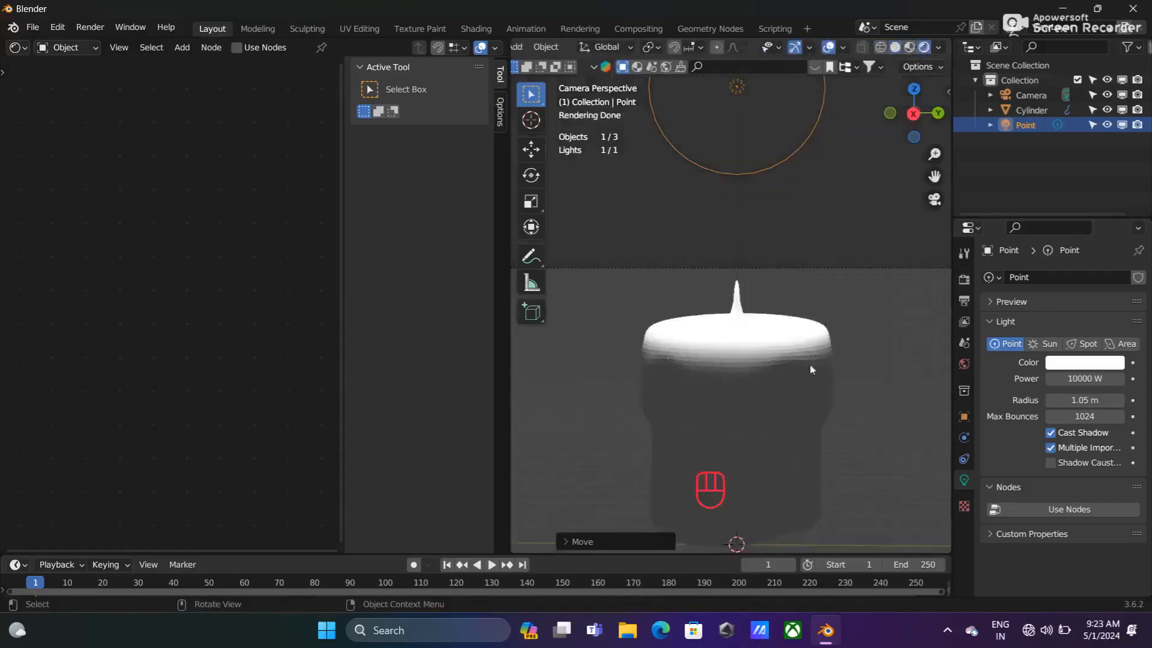
shift+middle_drag(840, 361, 744, 334)
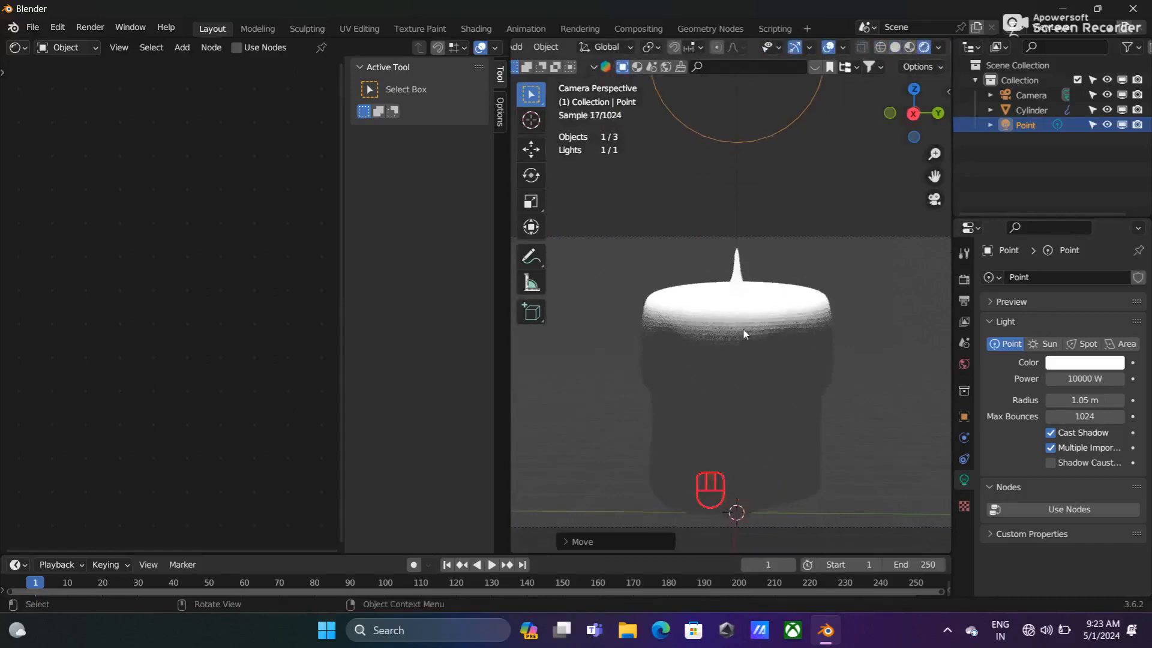
- Select the candle and apply smooth shading to it
right_click(744, 334)
click(781, 330)
right_click(726, 332)
click(672, 306)
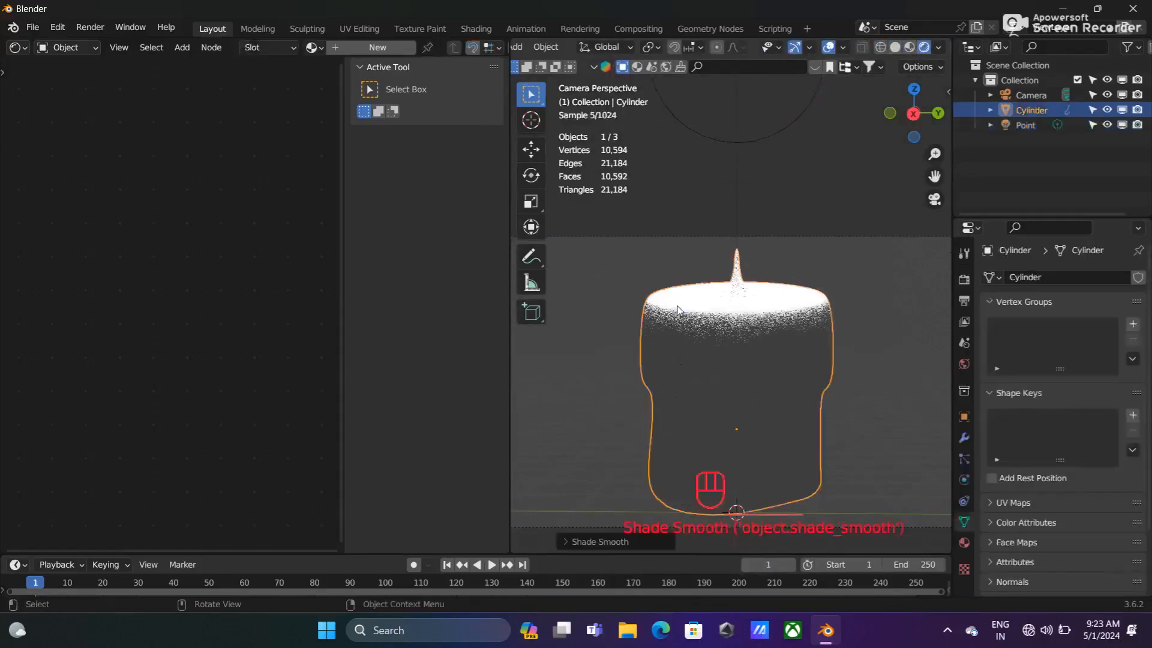
- Create a new material for the candle and move its Principled BSDF and Material Output nodes together to make room
click(358, 47)
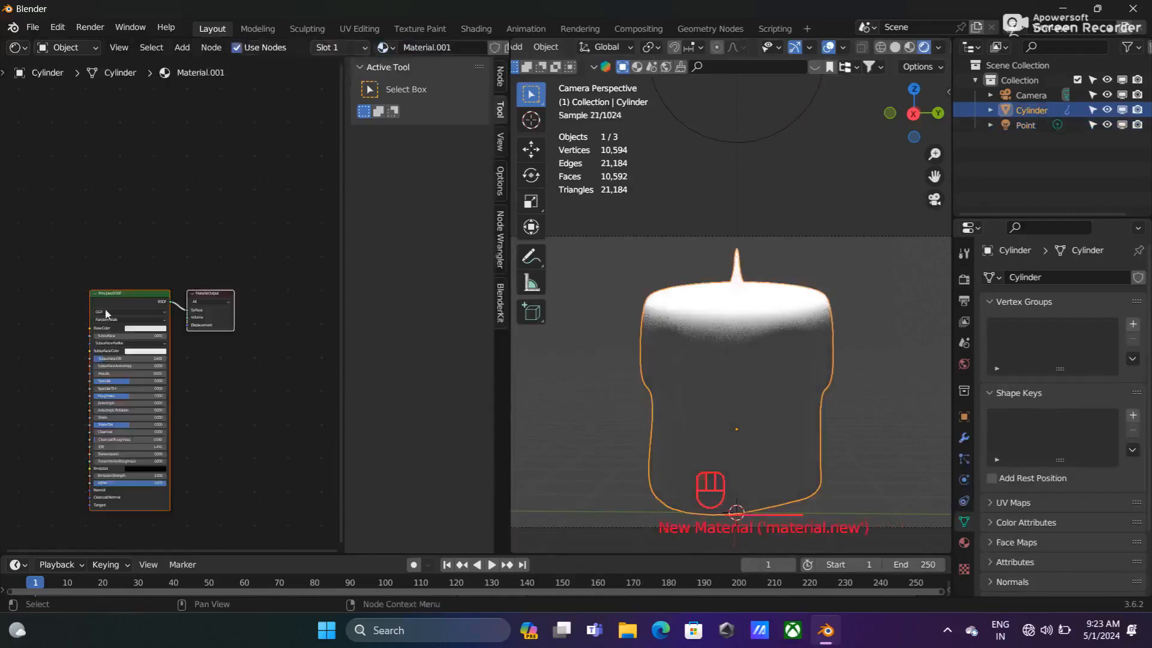
shift+click(128, 293)
click(139, 297)
shift+click(217, 314)
drag(217, 314, 271, 250)
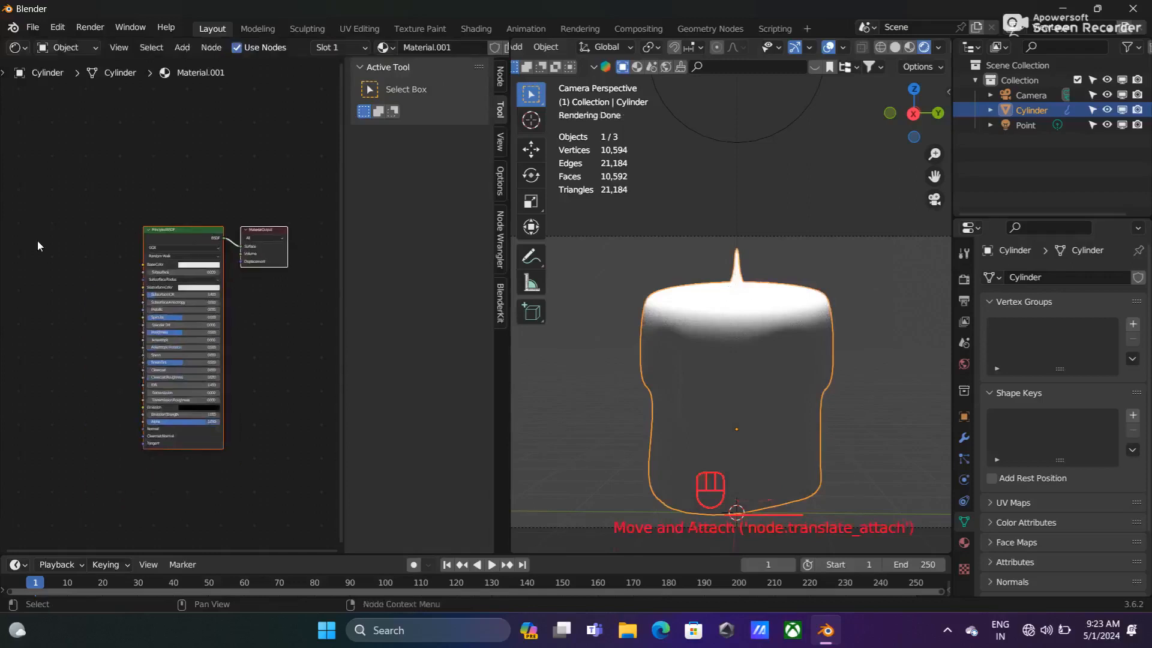
- Add a Color Ramp node in front of the Principled BSDF in the candle's material
middle_drag(37, 240, 85, 240)
key(shift+a)
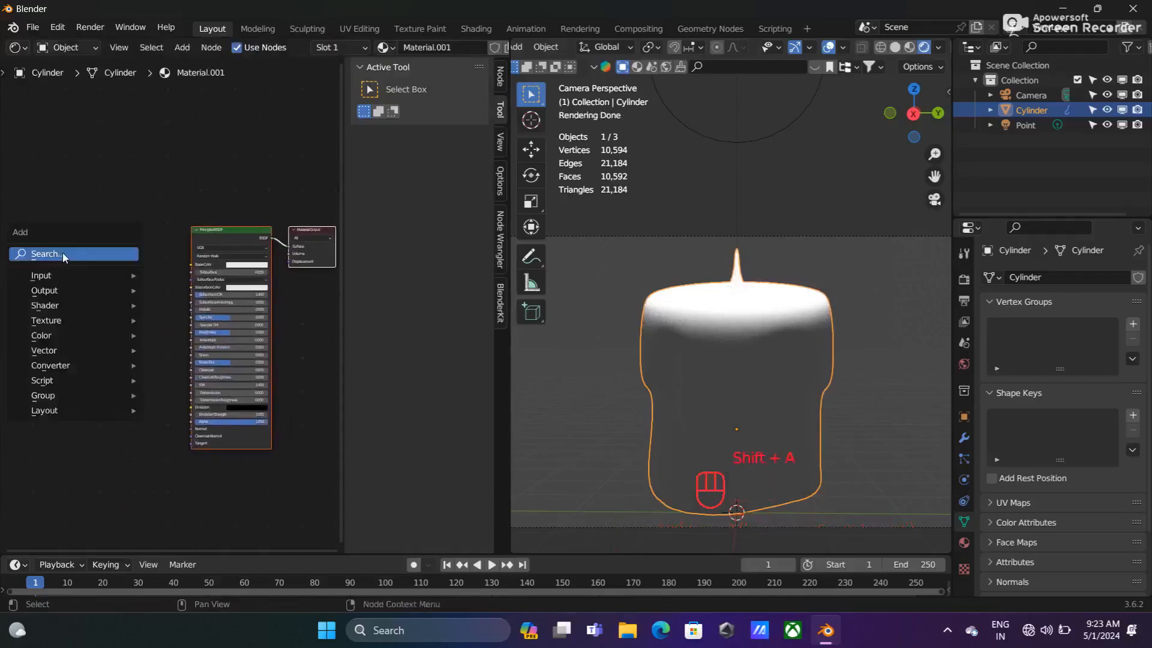
click(63, 253)
text(col)
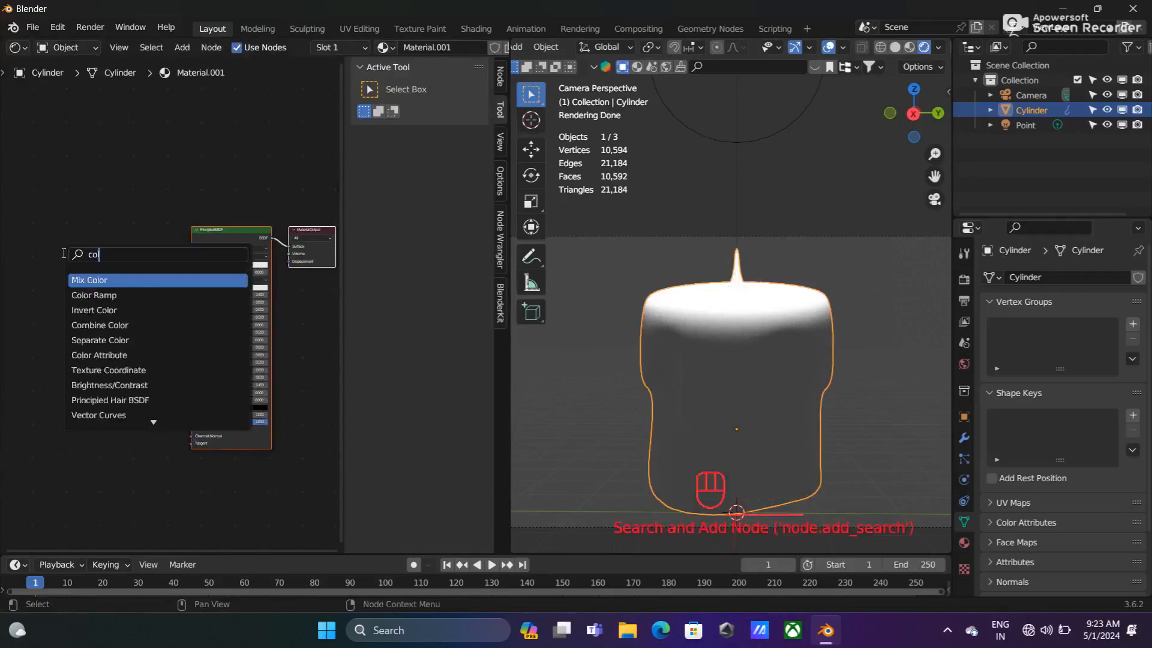
text(o)
key(Down)
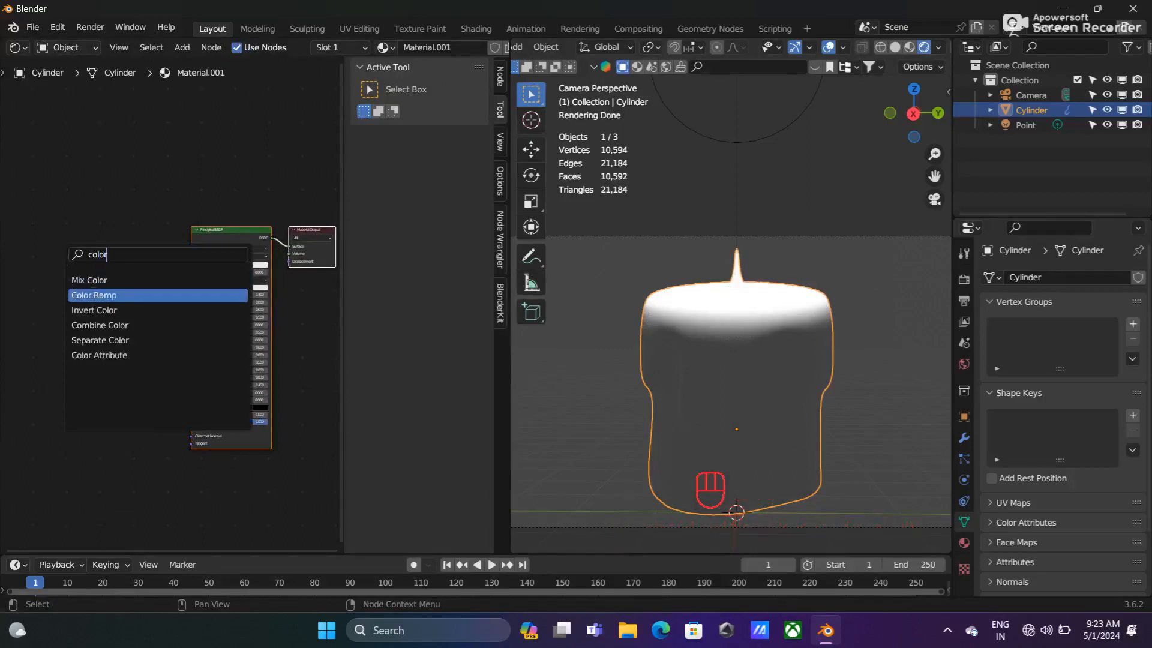
key(Return)
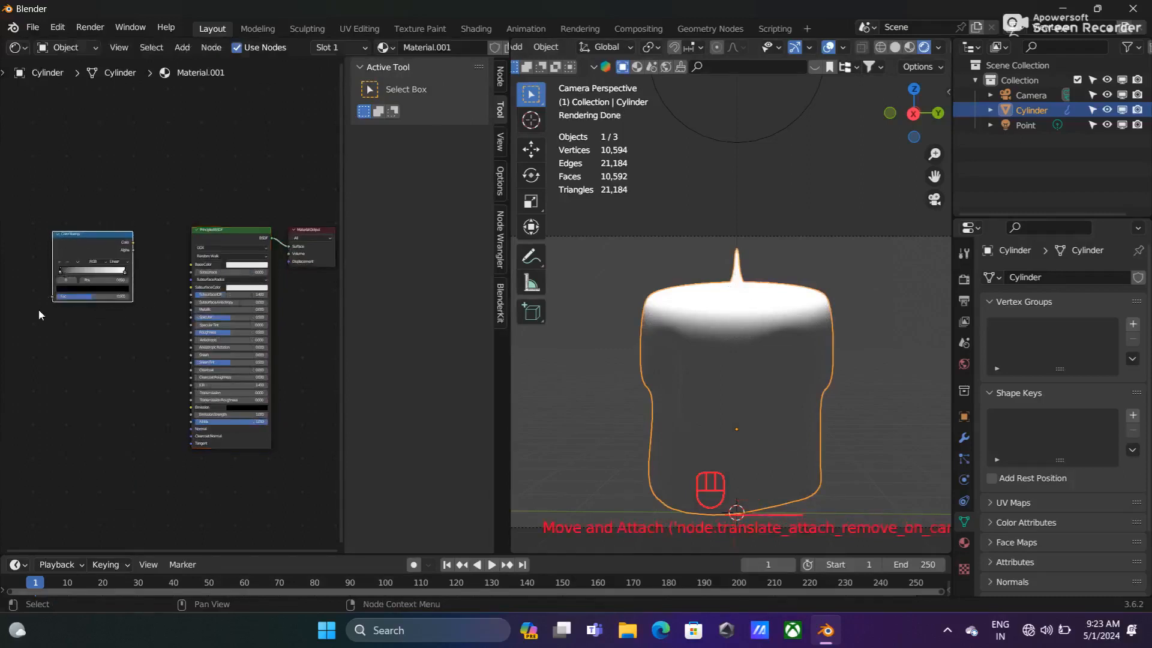
- Add a Noise Texture node in front of the Color Ramp
click(60, 319)
key(shift+a)
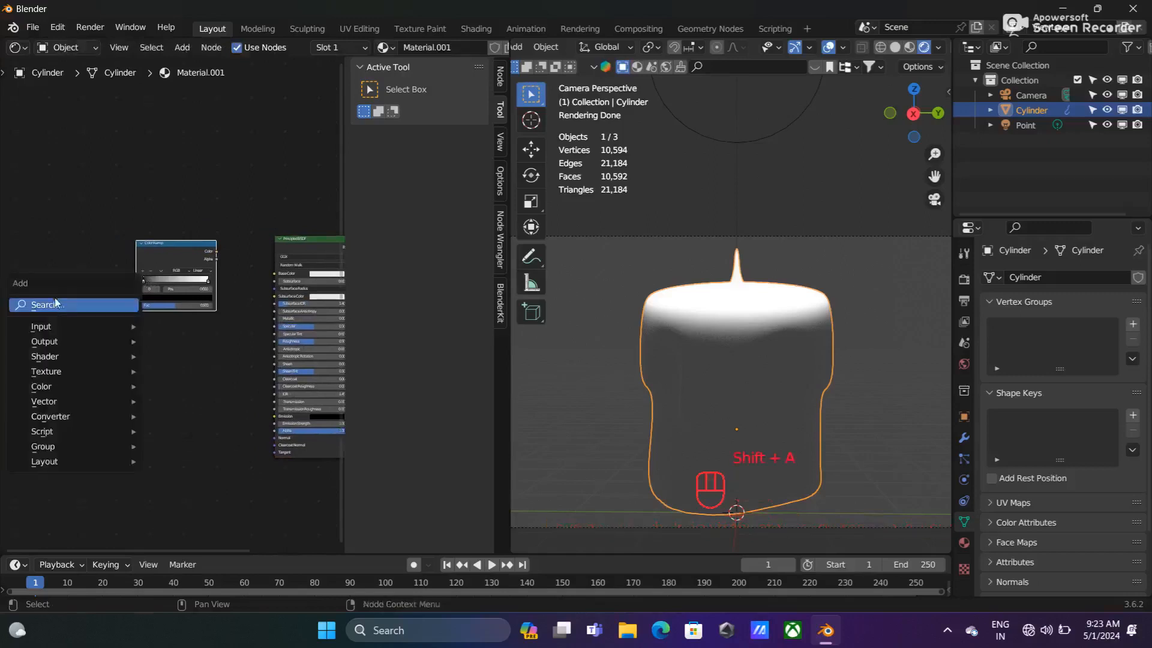
click(60, 305)
text(noise)
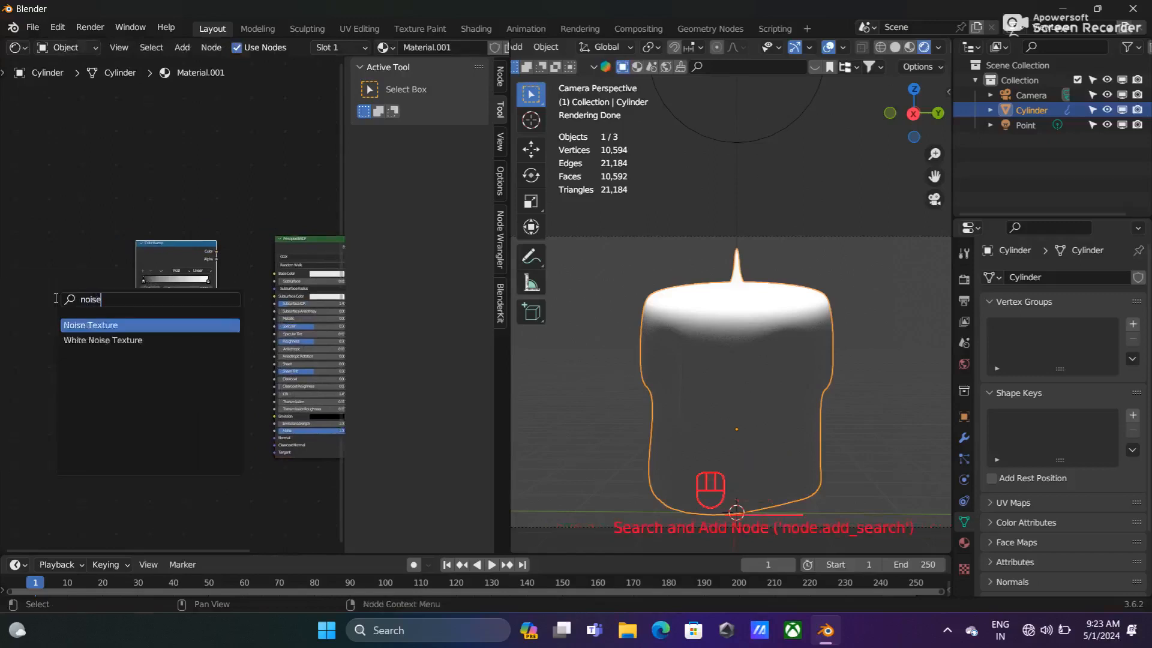
key(Return)
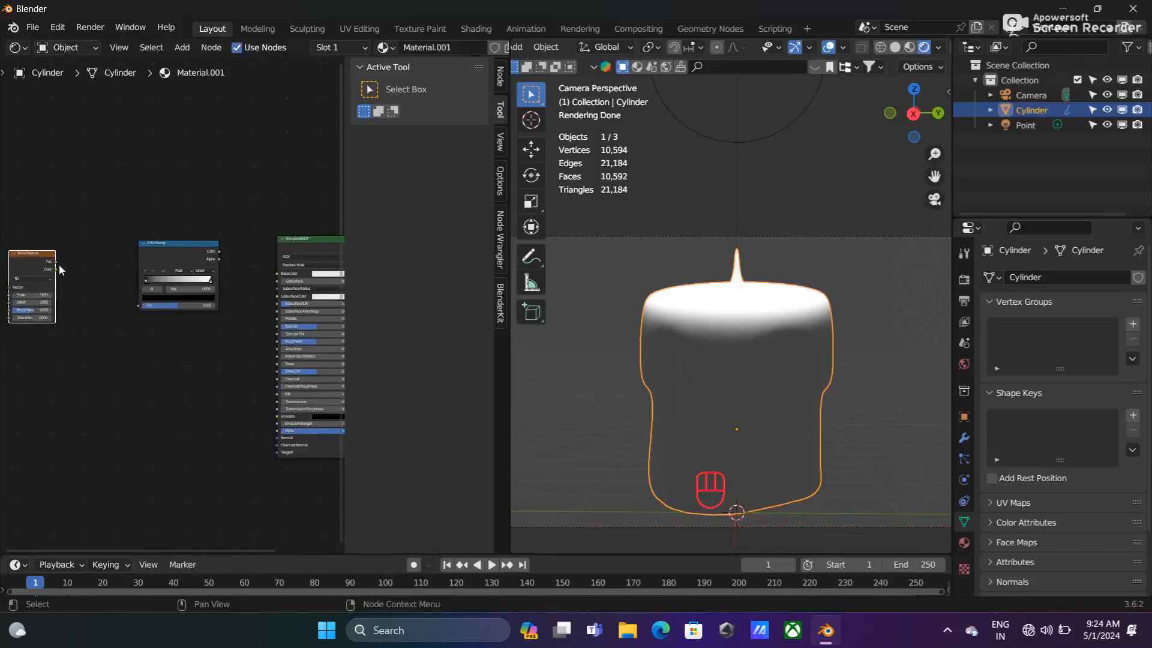
- Connect the noise's Color output to the Color Ramp's Fac, shift the black stop inward and recolor it pale orange
drag(56, 270, 150, 282)
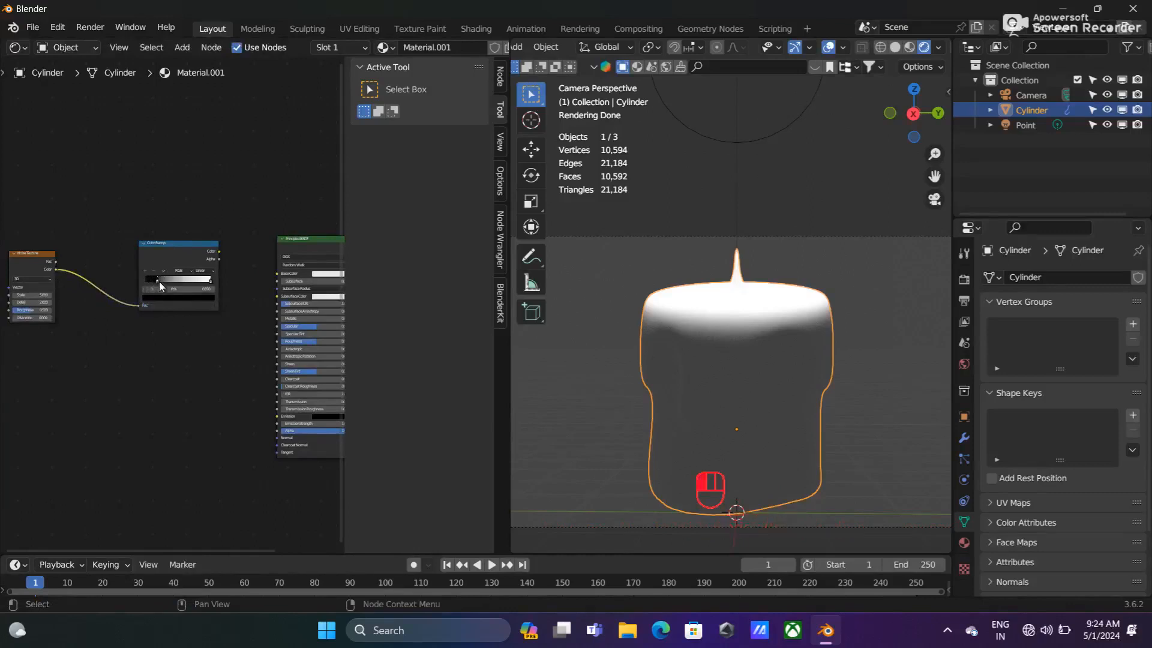
click(160, 294)
drag(200, 240, 163, 238)
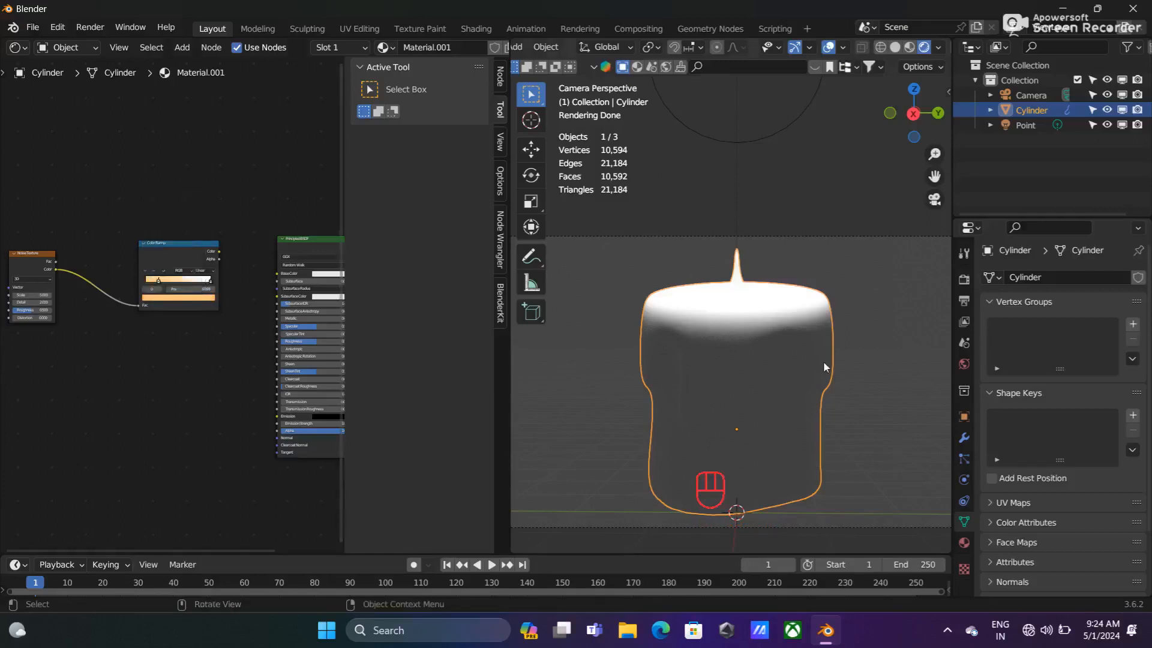
- Enlarge the point light's radius to 2.33 m and raise the light about 0.72 m along Z
scroll(823, 362, down, 1)
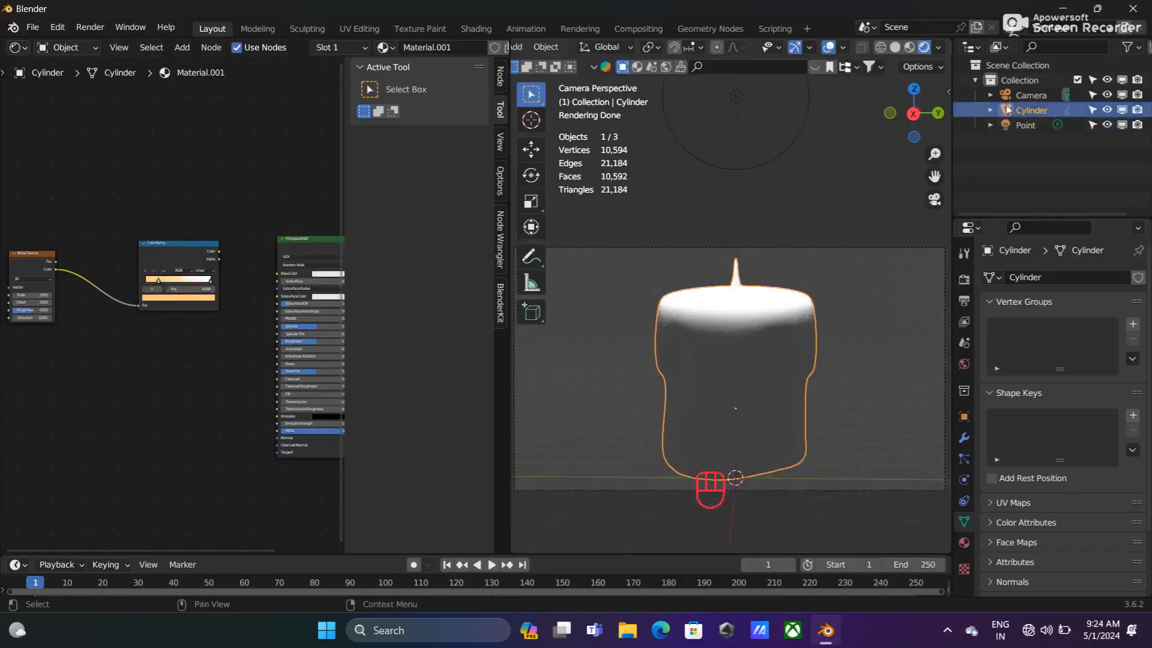
click(1025, 125)
drag(775, 160, 842, 216)
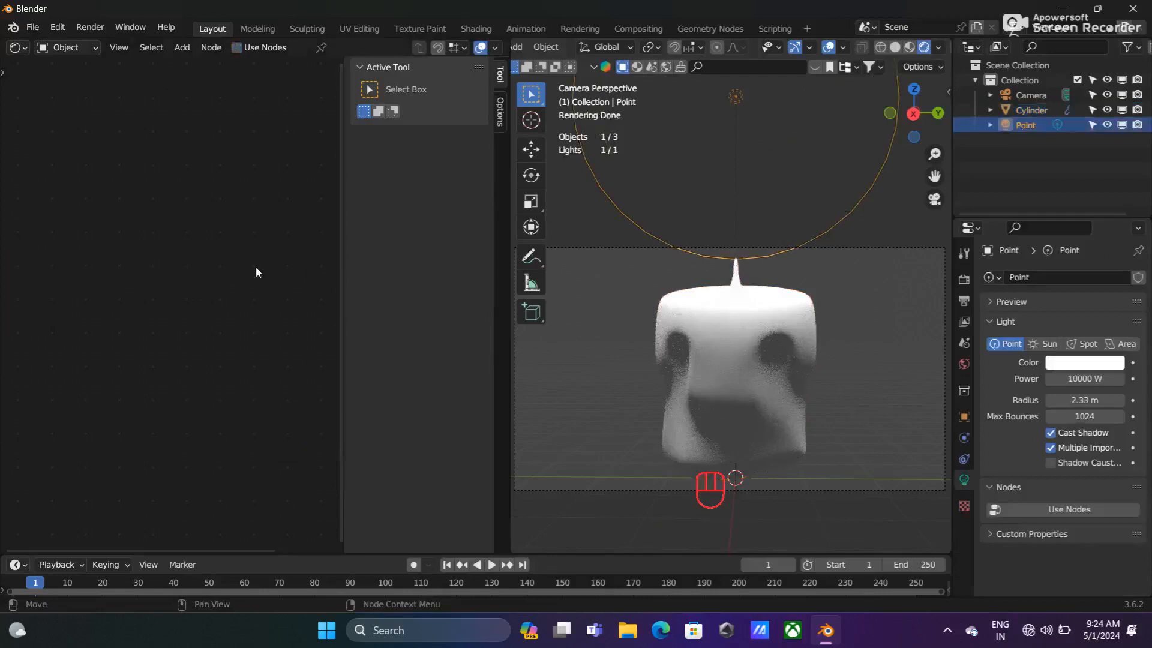
scroll(817, 311, down, 2)
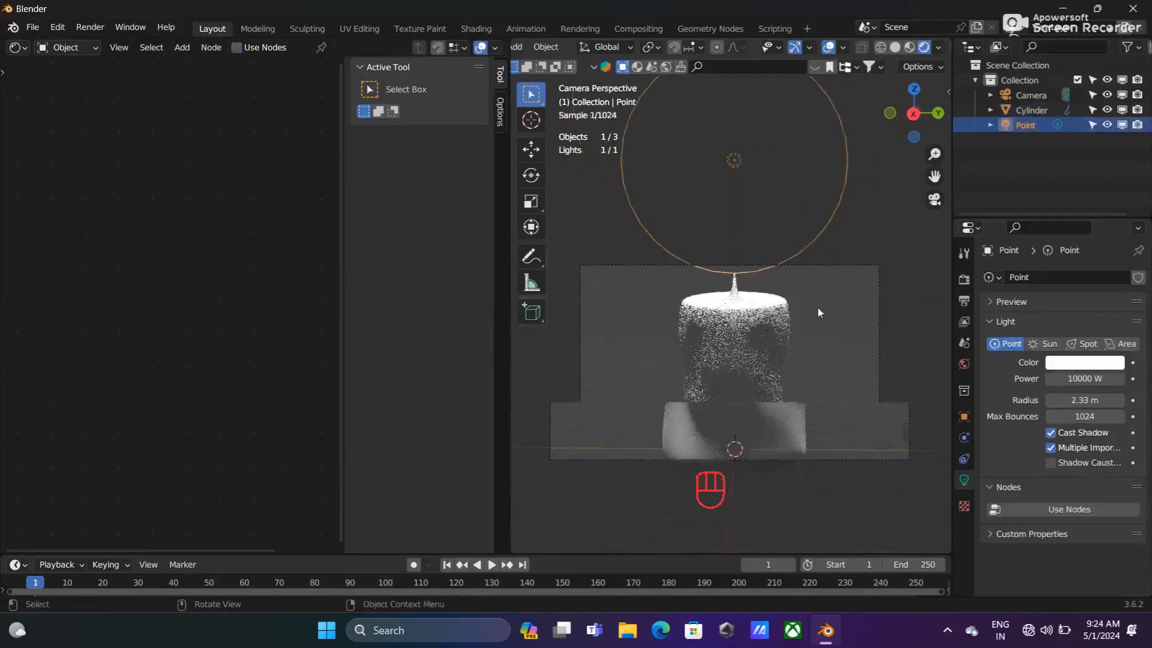
key(g)
key(z)
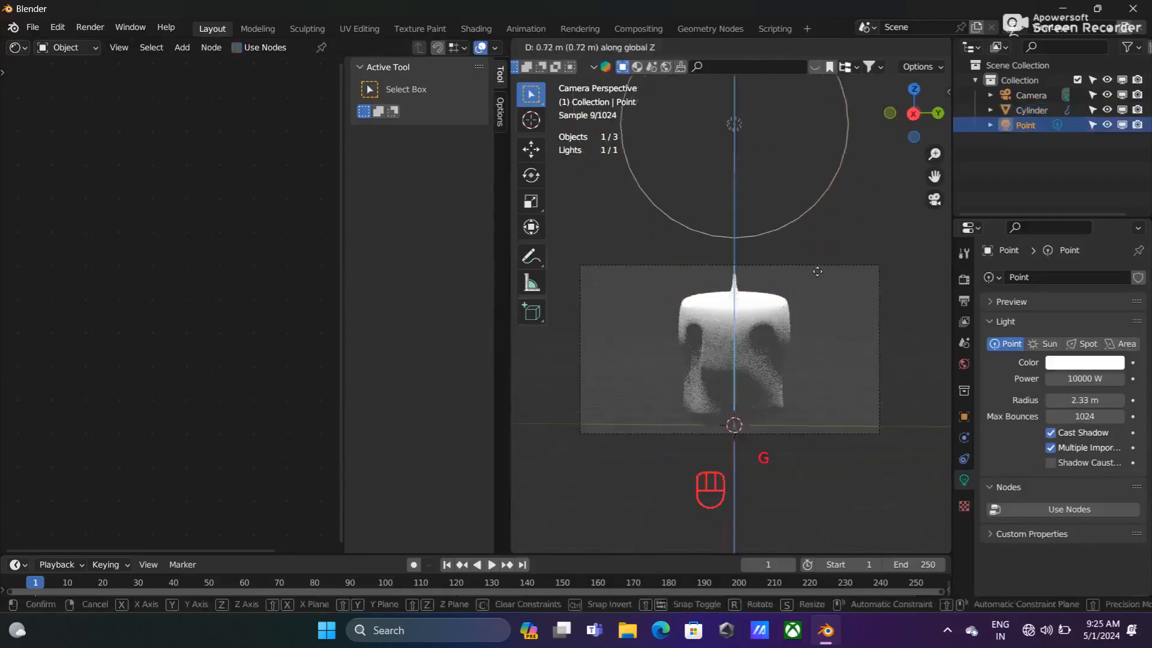
click(817, 271)
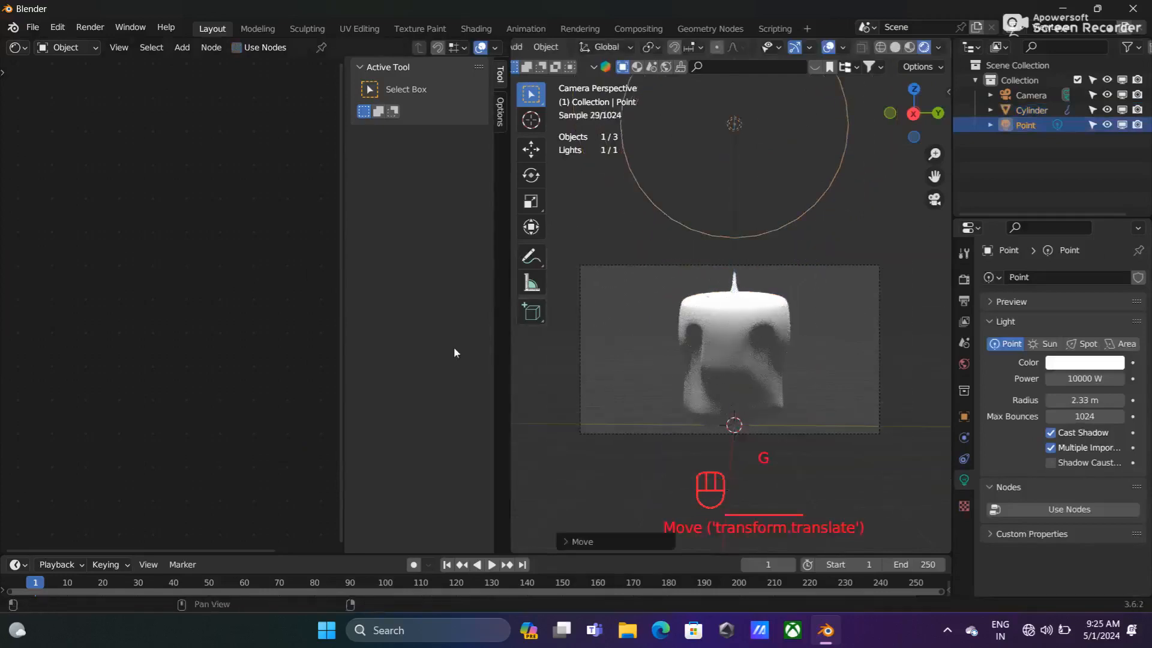
- Recolor the candle's orange Color Ramp stop to a stronger yellow-orange and connect the ramp's Color to Base Color
click(759, 372)
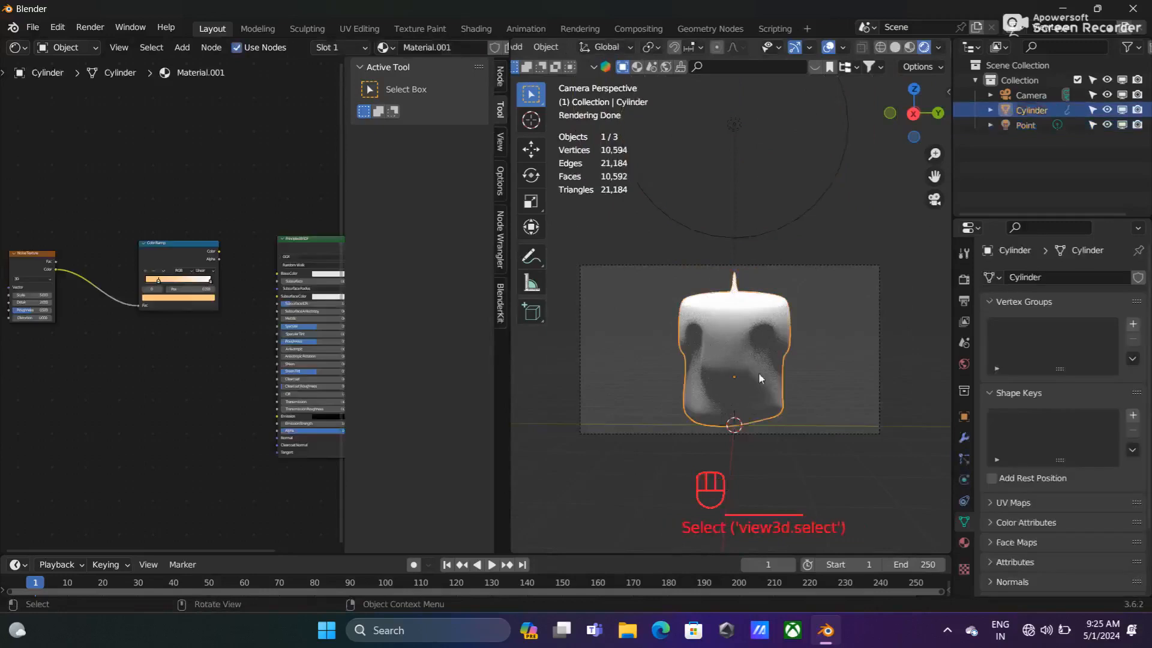
click(168, 297)
drag(170, 246, 162, 230)
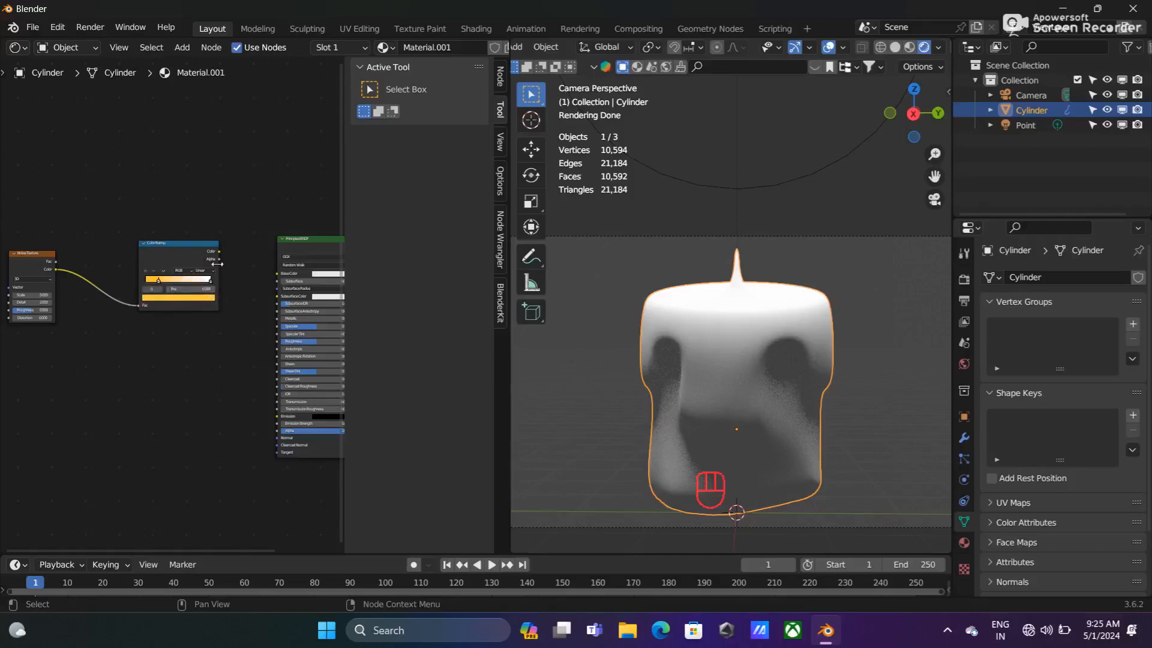
drag(219, 250, 277, 273)
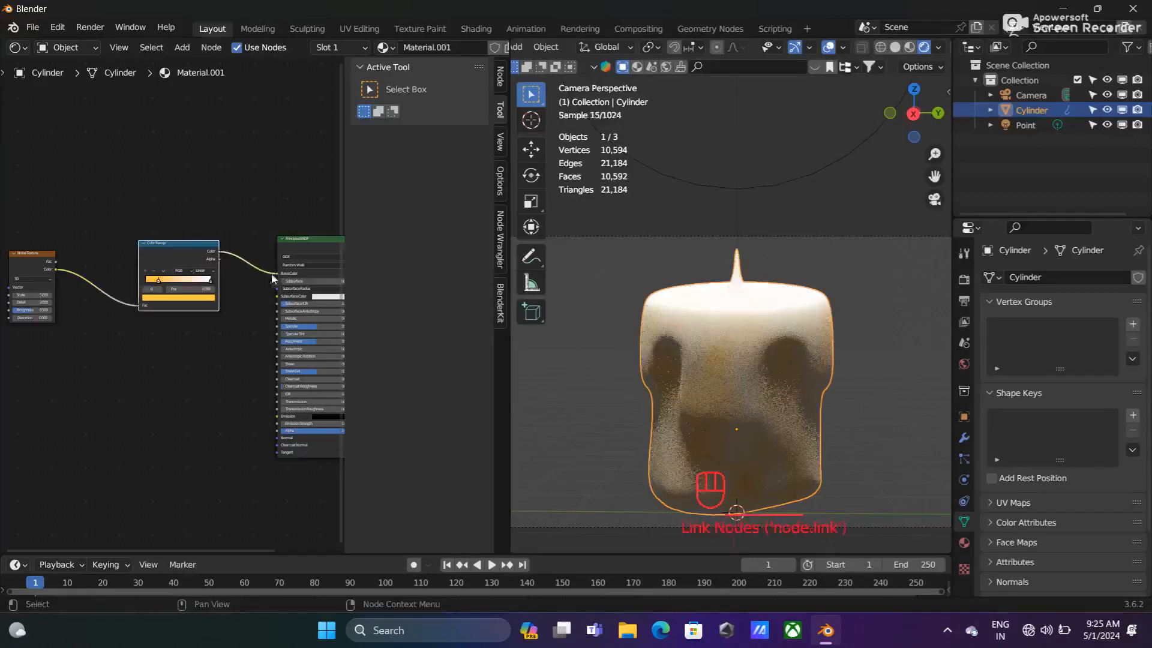
- Soften the Color Ramp's yellow-orange stop to a light peach and shift the white stop slightly inward
click(172, 299)
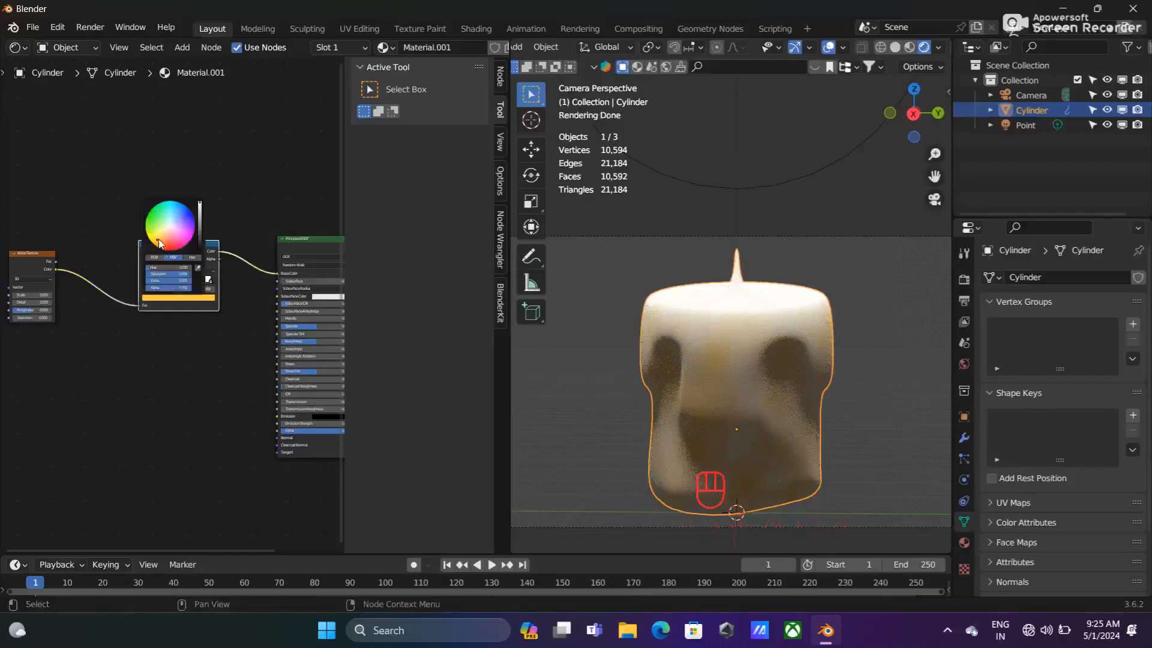
drag(154, 243, 162, 234)
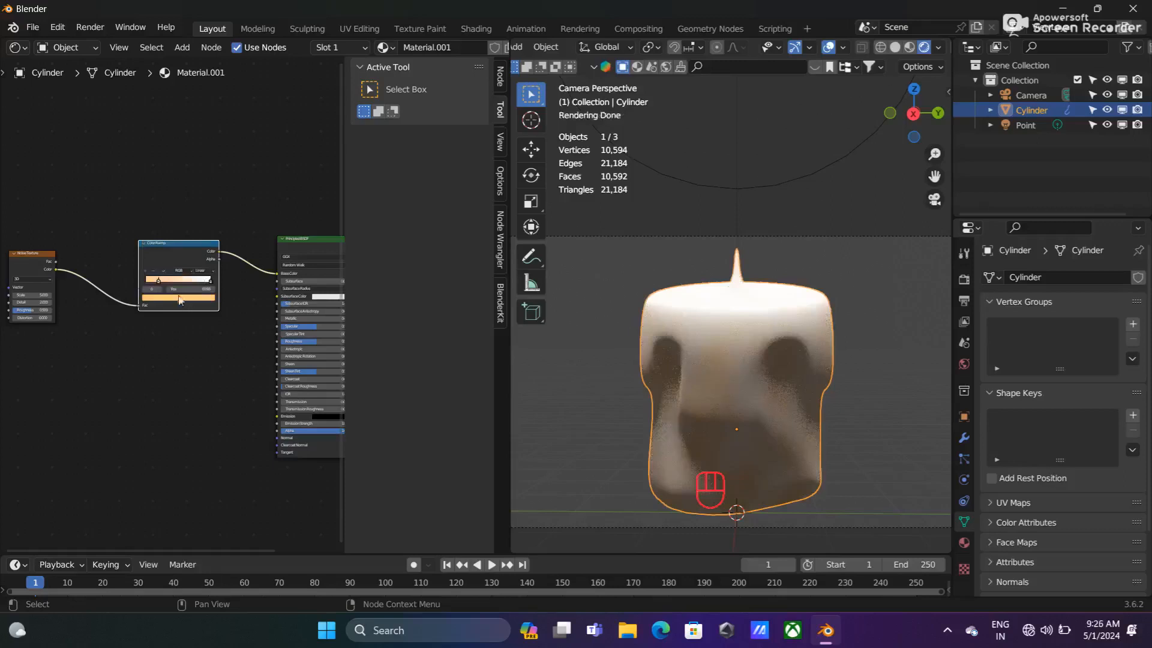
click(211, 284)
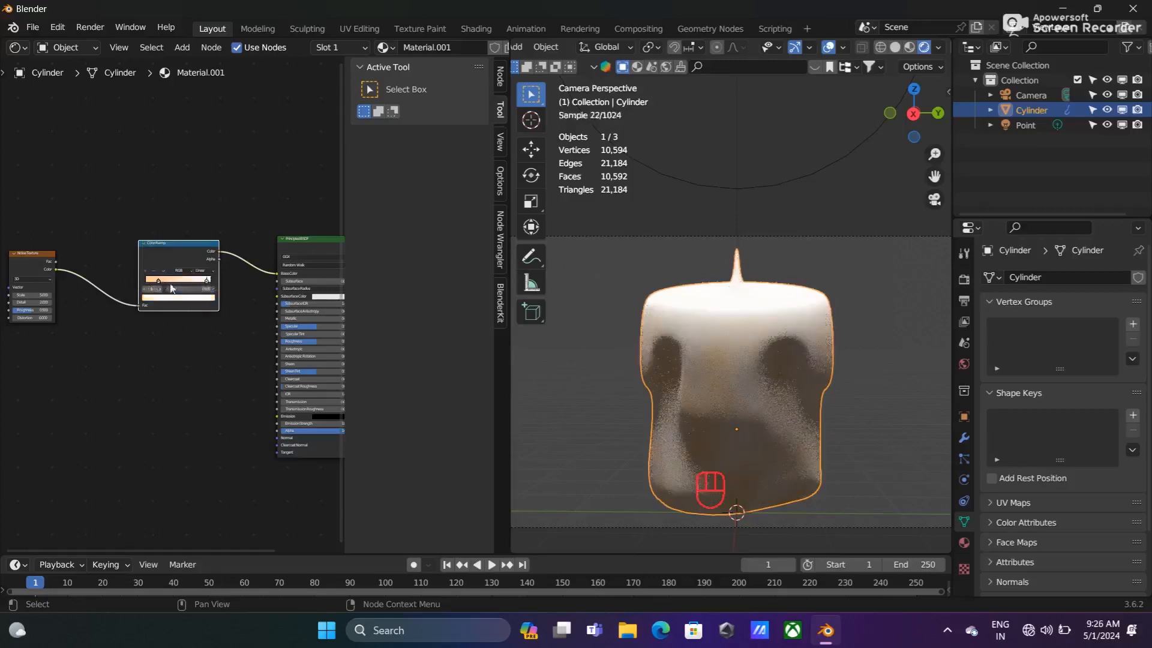
- Recolor the Color Ramp's peach stop to a light yellow and nudge that stop slightly toward the white one
click(159, 281)
click(169, 297)
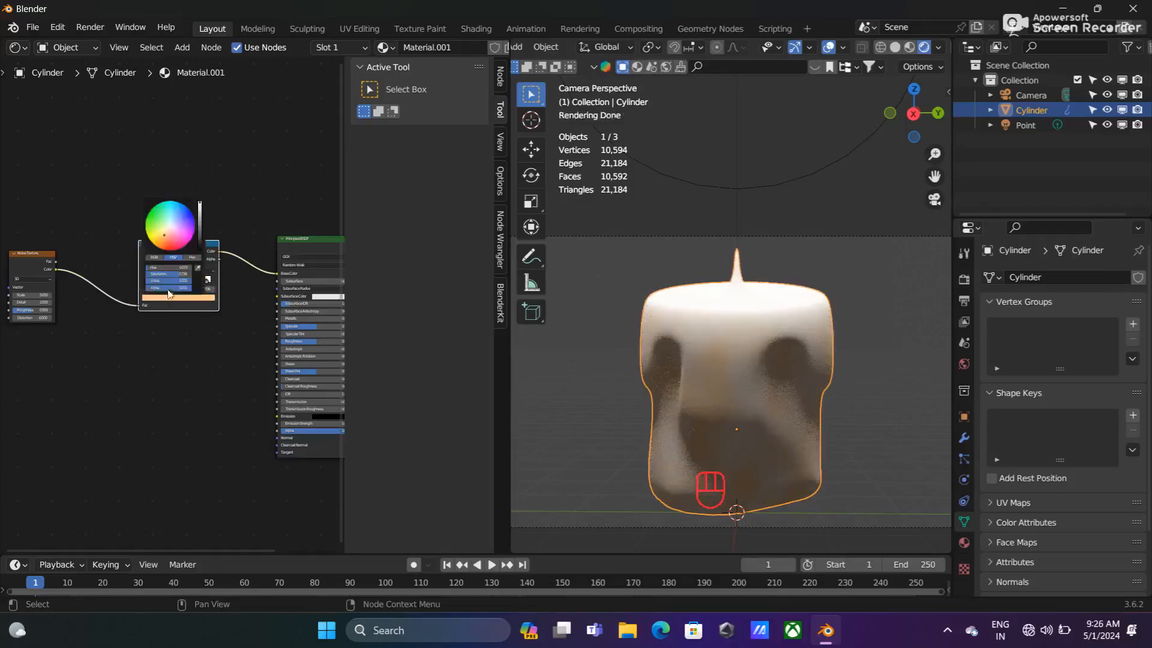
click(164, 233)
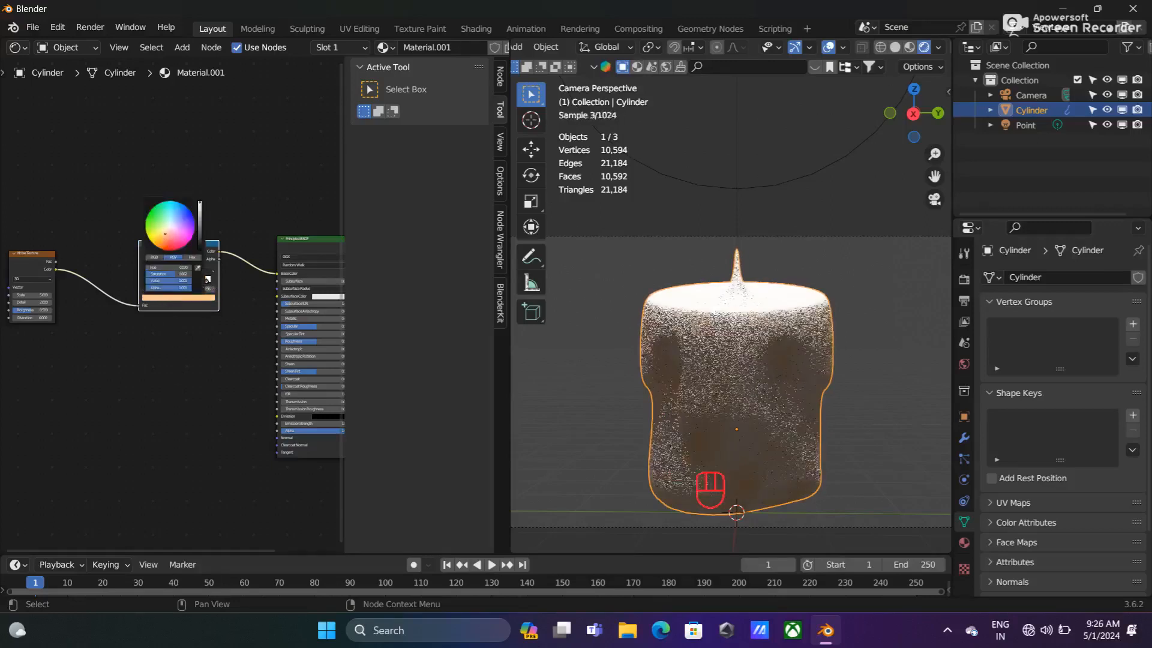
drag(163, 233, 160, 233)
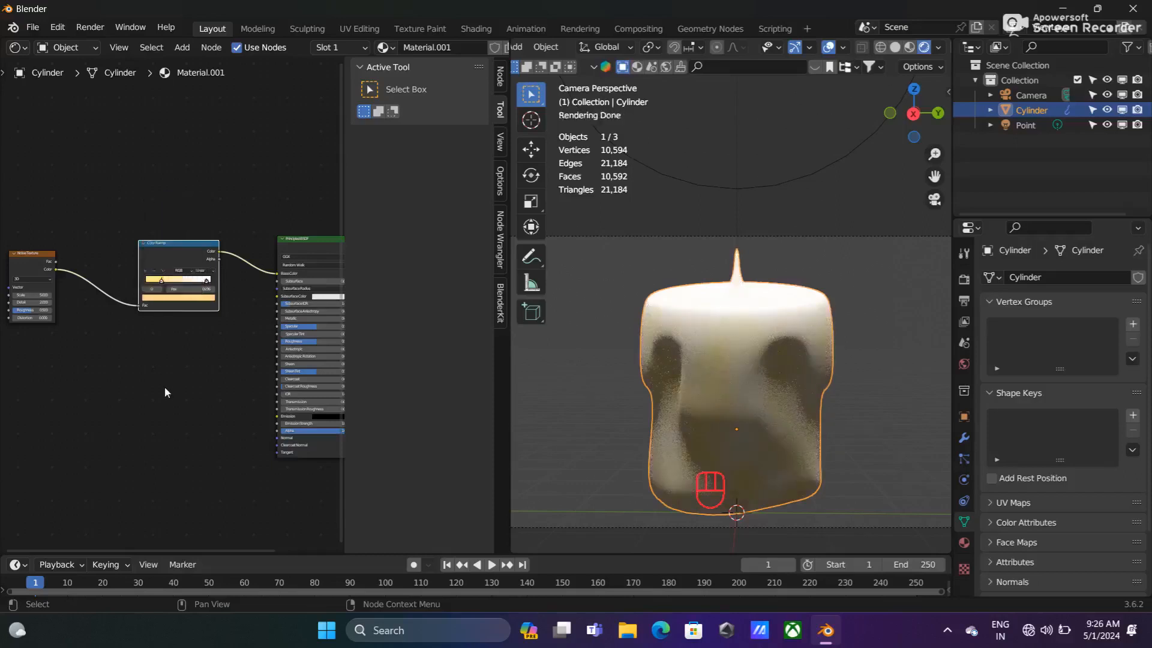
- Tint the Principled BSDF's Subsurface Color from white to a pale cream
scroll(165, 386, down, 3)
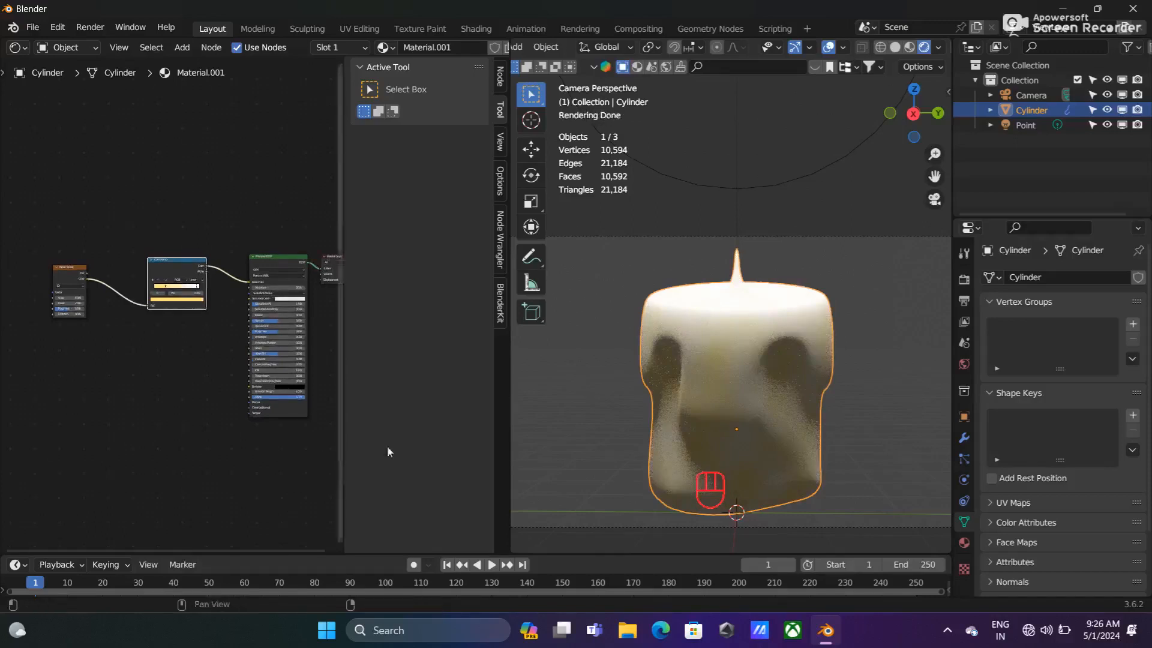
scroll(258, 312, up, 3)
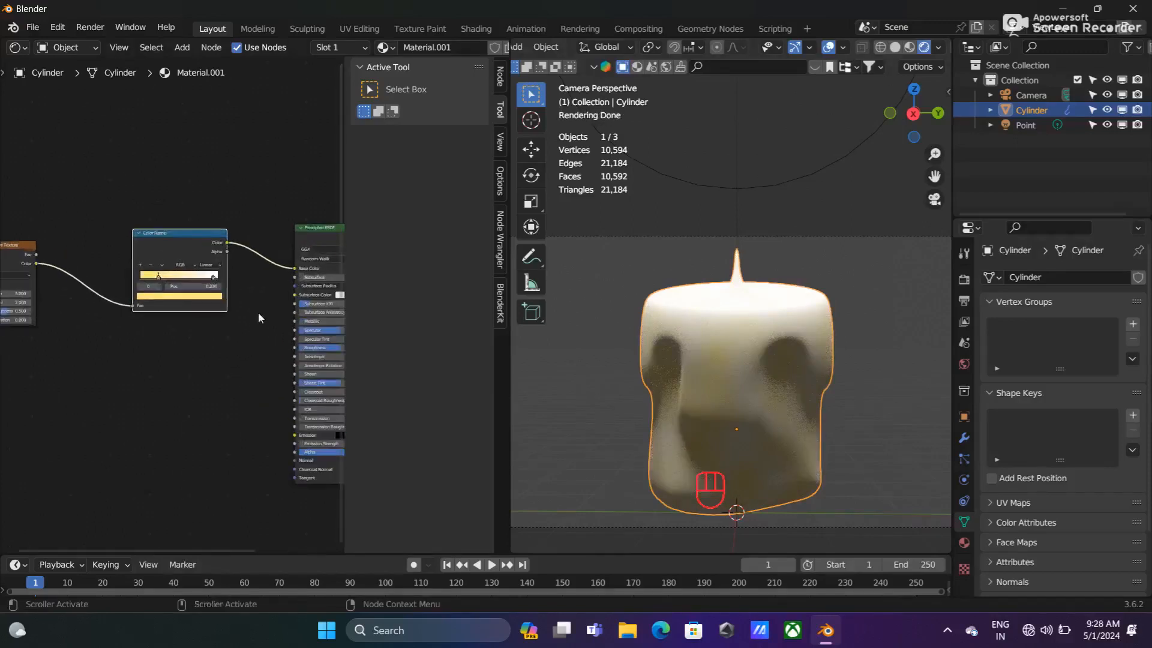
shift+middle_drag(255, 317, 105, 343)
scroll(192, 330, up, 2)
click(204, 324)
click(211, 321)
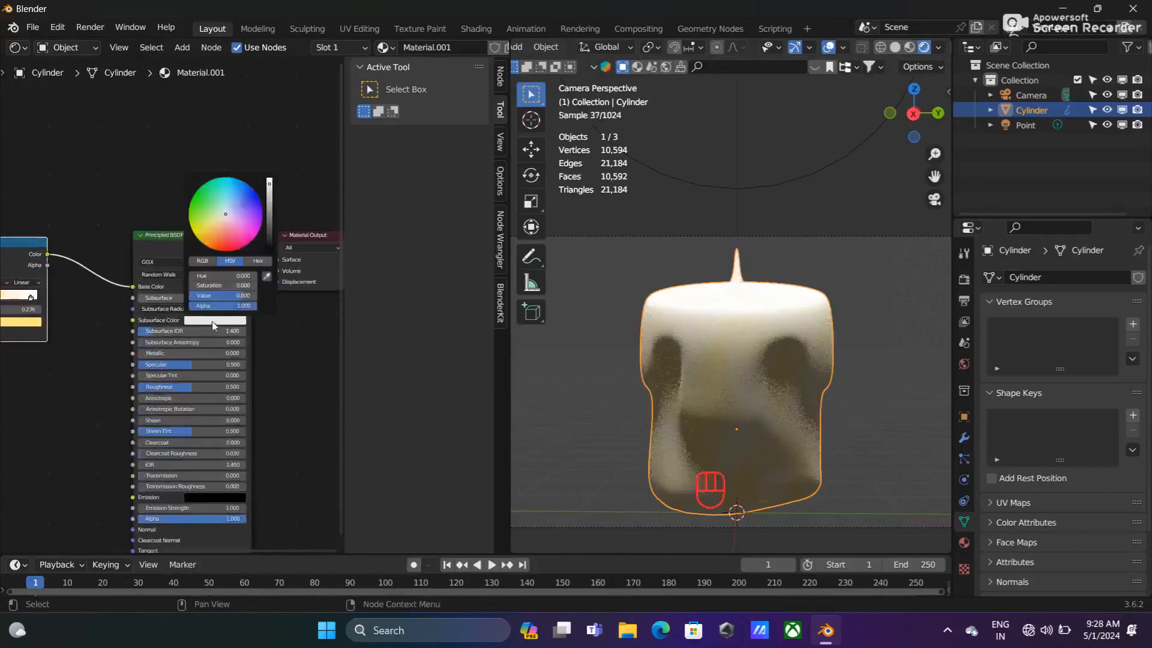
click(224, 215)
drag(223, 217, 223, 219)
click(269, 187)
drag(222, 219, 221, 217)
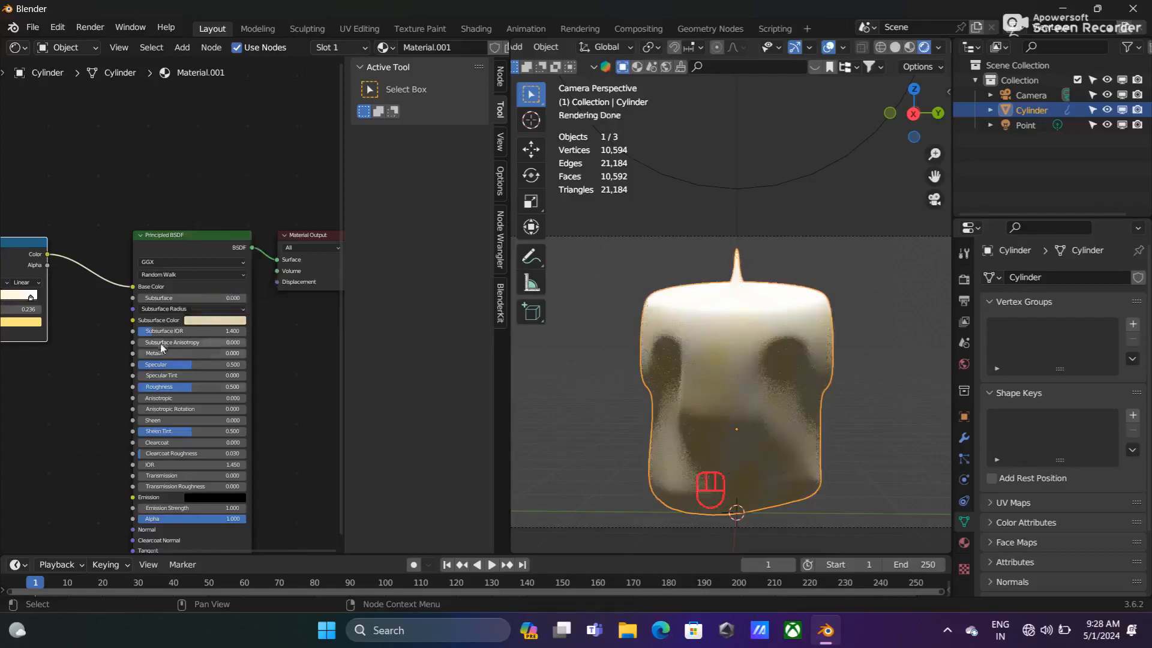
- Check the Subsurface Radius values and raise the Principled BSDF's Subsurface IOR to 1.522
click(191, 309)
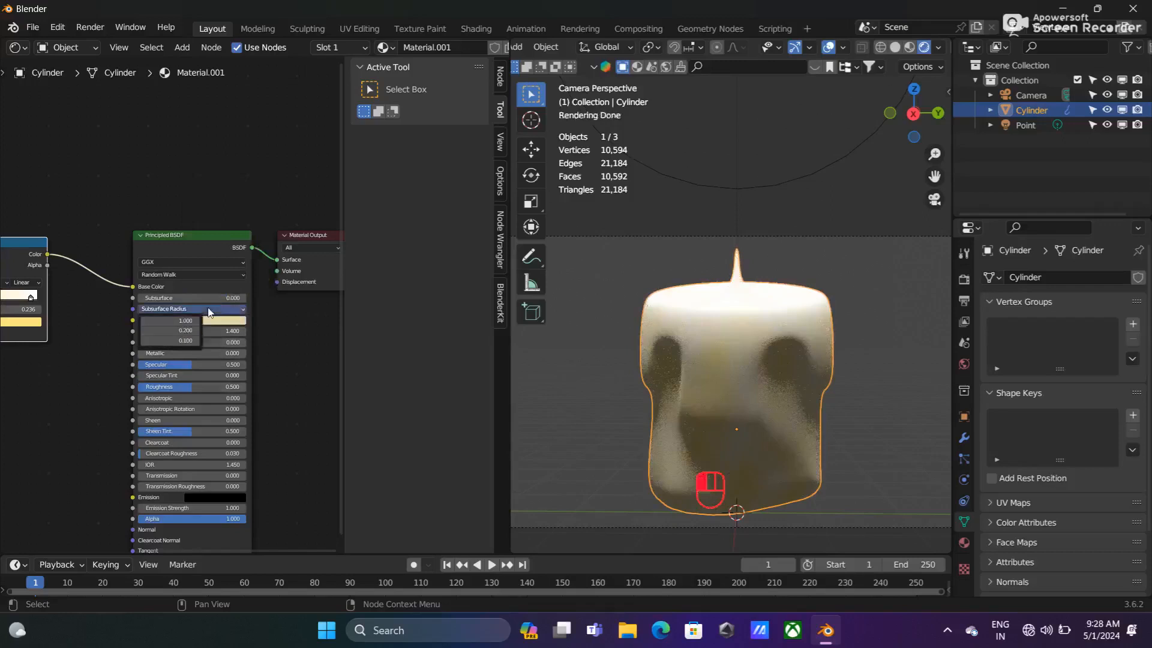
click(178, 321)
key(Return)
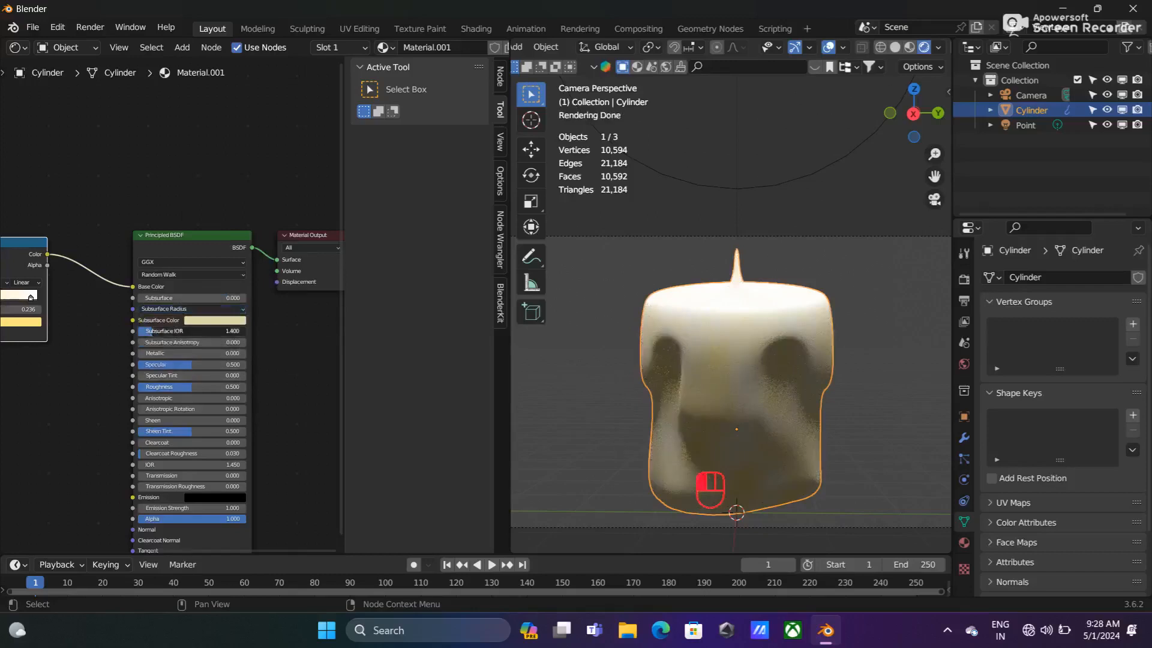
drag(158, 331, 160, 336)
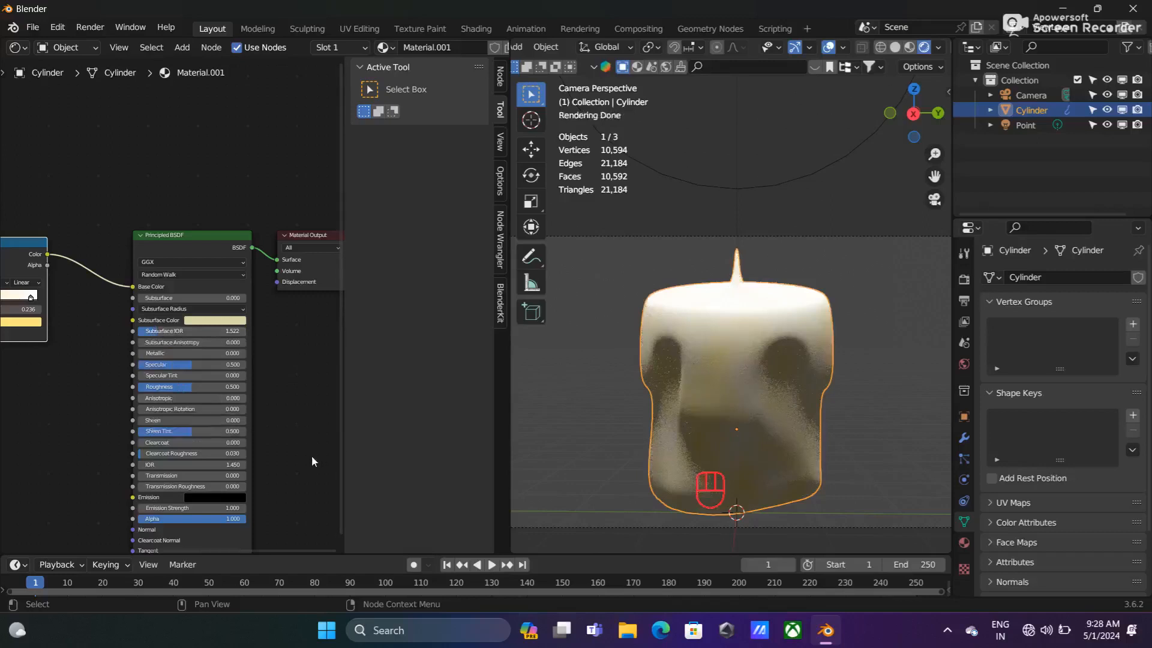
- Shift the Color Ramp away from the Principled BSDF and add a Bump node in the space below their link
scroll(243, 413, down, 2)
scroll(127, 309, down, 1)
shift+middle_drag(107, 392, 190, 426)
drag(156, 302, 108, 303)
key(shift+a)
click(134, 416)
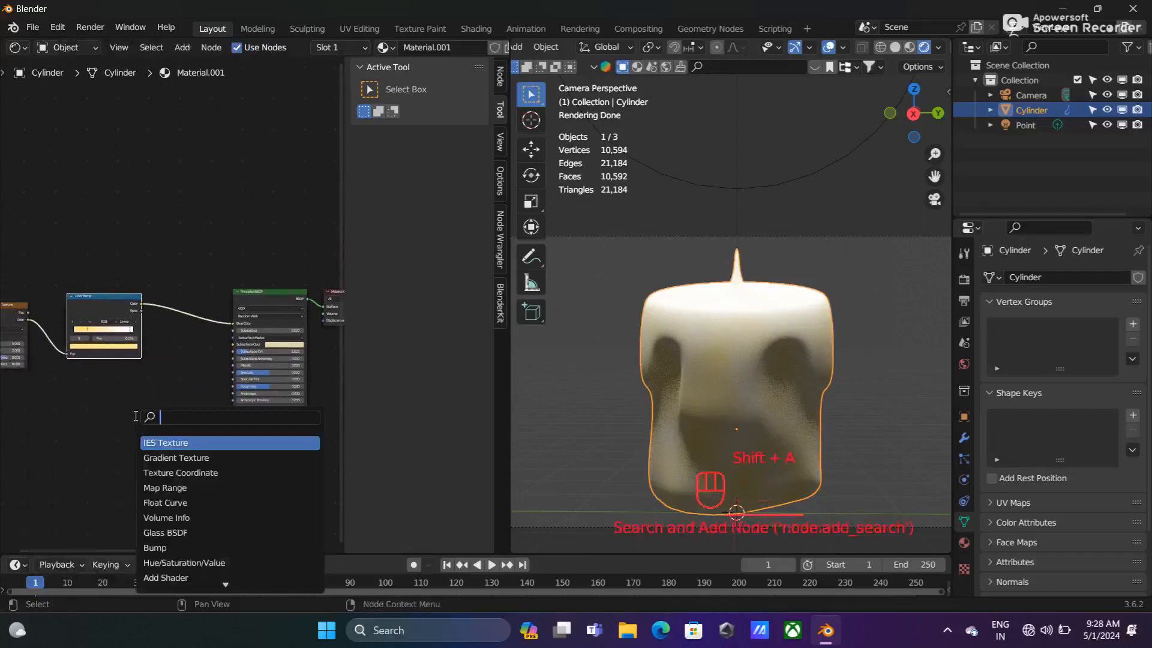
text(bump)
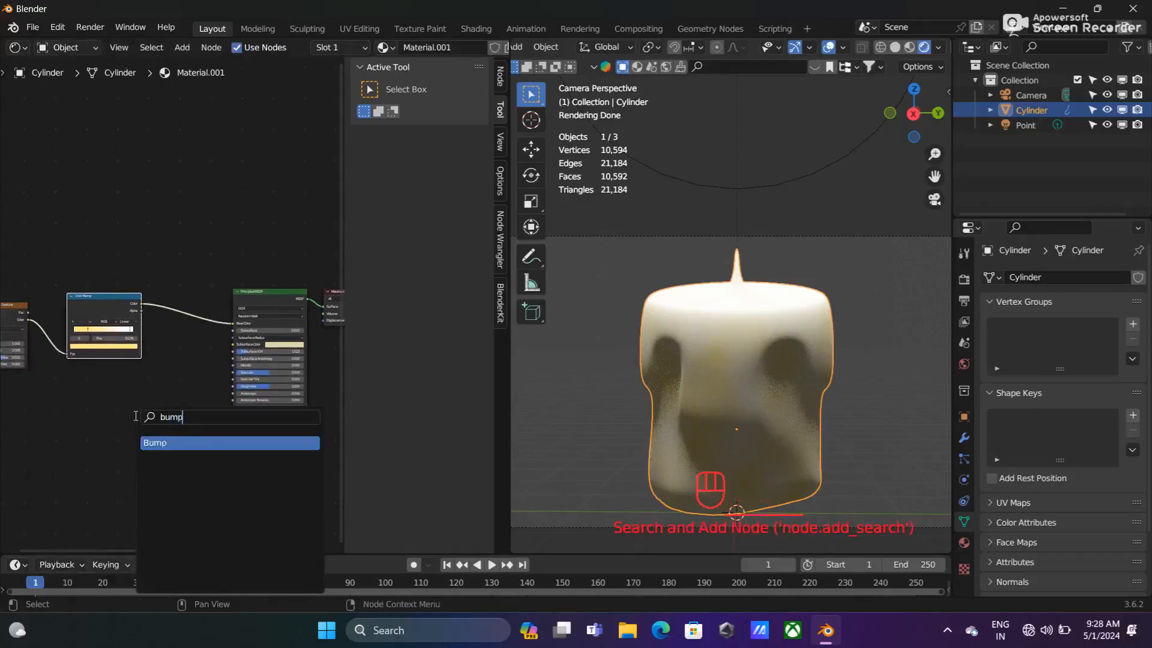
key(Return)
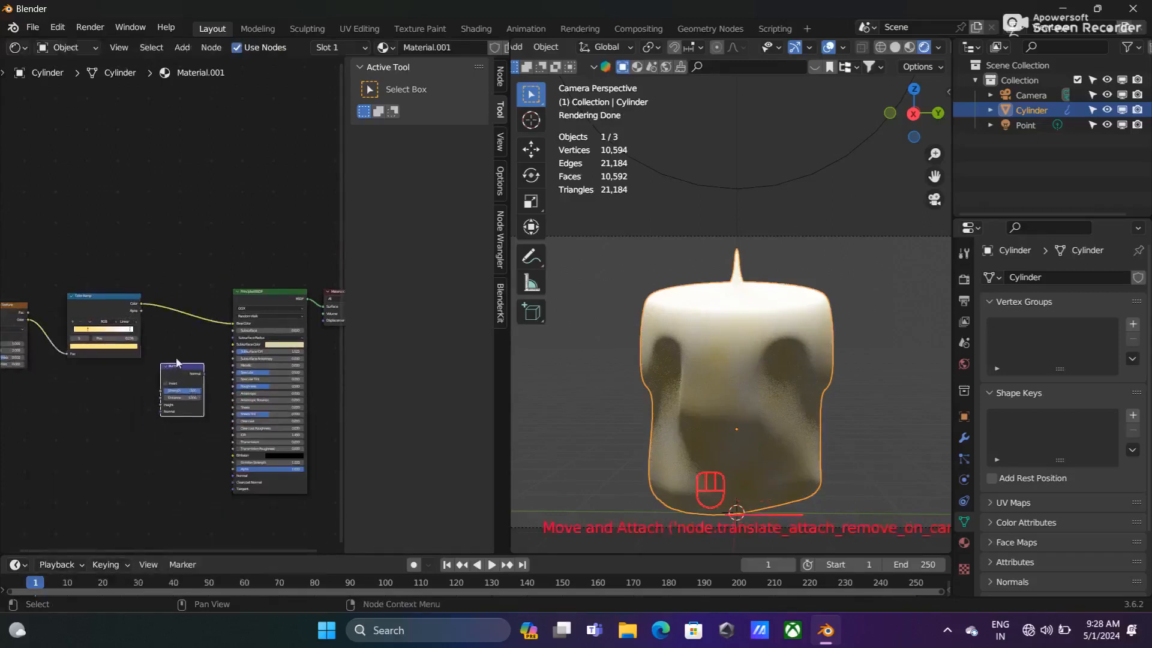
click(174, 363)
- Connect the Color Ramp's Color to the Bump node's Height, and the Bump's Normal output to the Principled BSDF's Normal input
scroll(167, 361, up, 3)
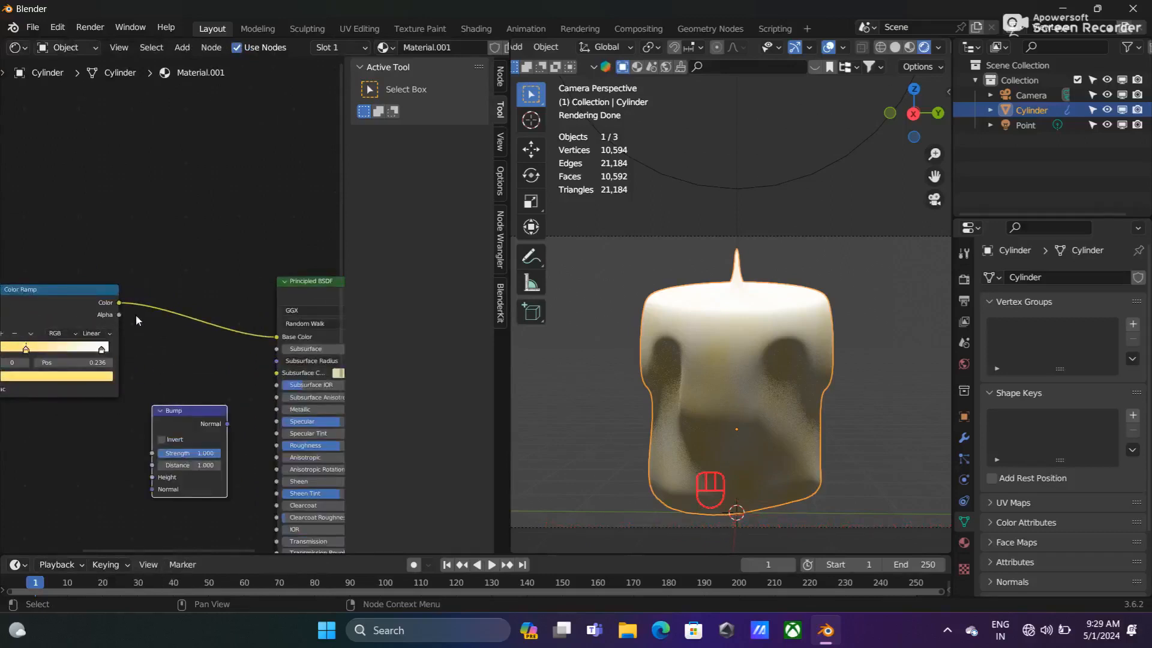
drag(174, 412, 184, 369)
drag(120, 303, 159, 445)
scroll(252, 390, down, 1)
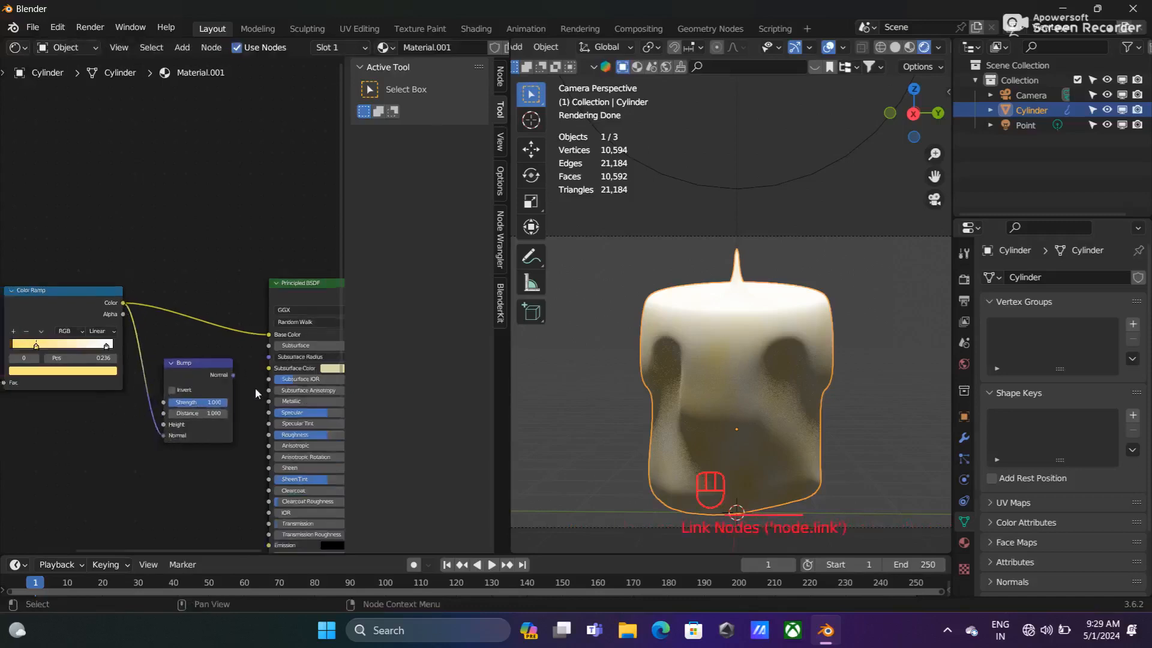
middle_drag(253, 415, 238, 312)
drag(221, 290, 256, 493)
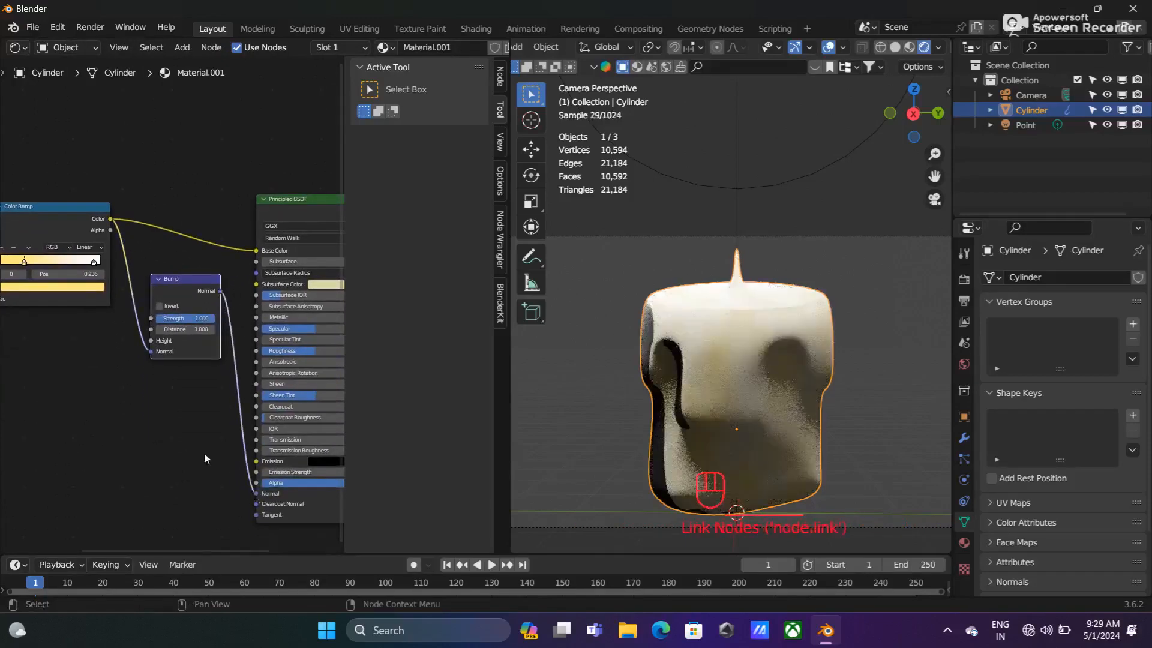
drag(150, 351, 152, 340)
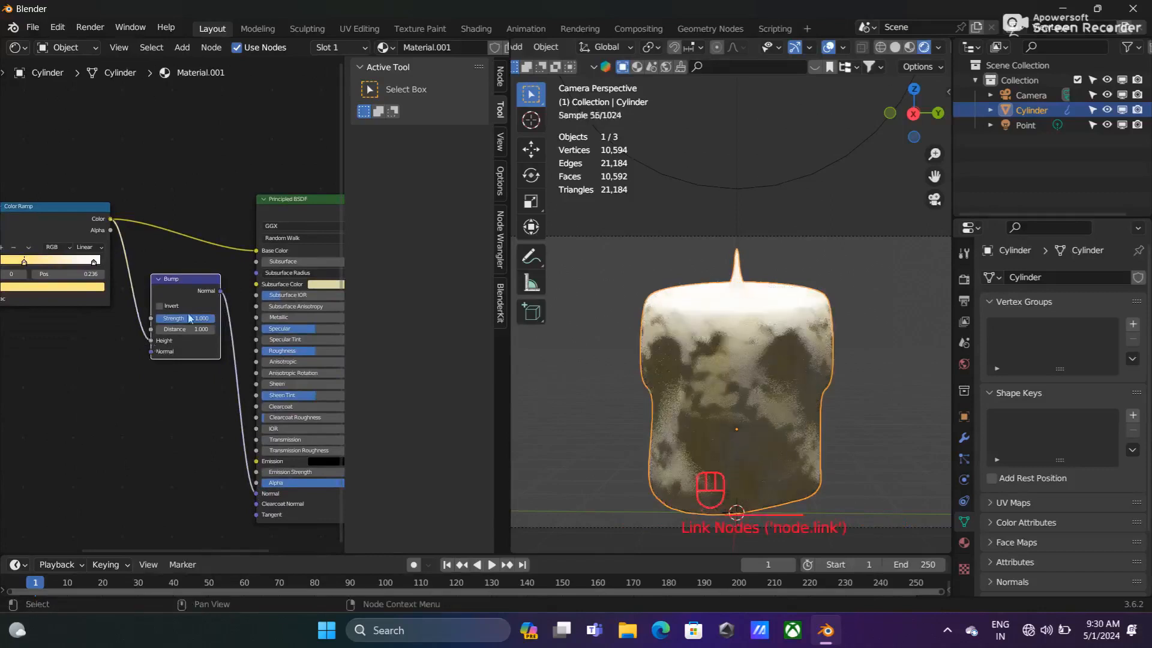
- Lower the Bump node's Strength to 0.507 and return to the camera view of the candle
drag(214, 318, 187, 322)
middle_drag(689, 427, 698, 399)
key(KP_0)
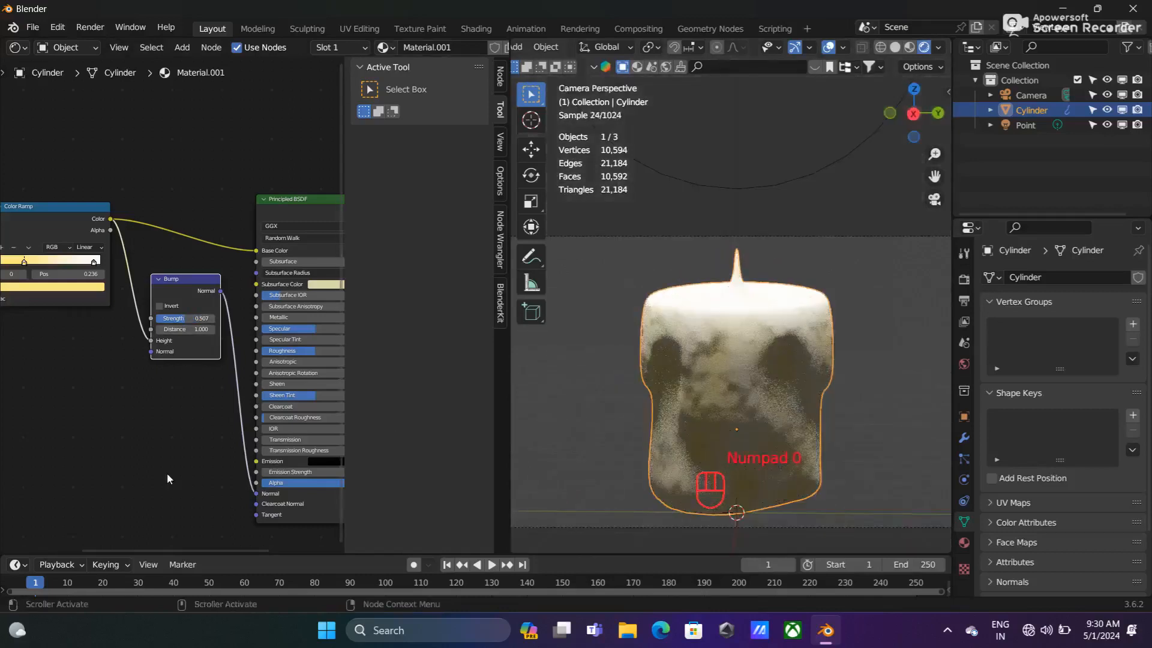
- Deselect the candle and expand the 3D viewport over the shader editor area
click(676, 261)
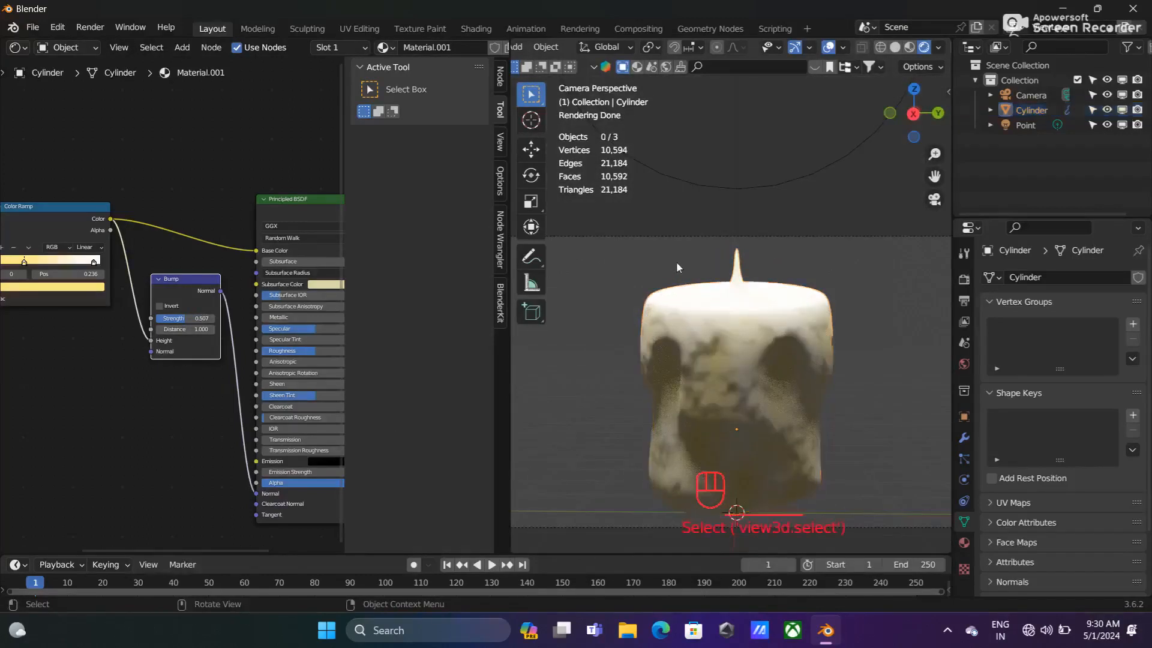
key(shift+a)
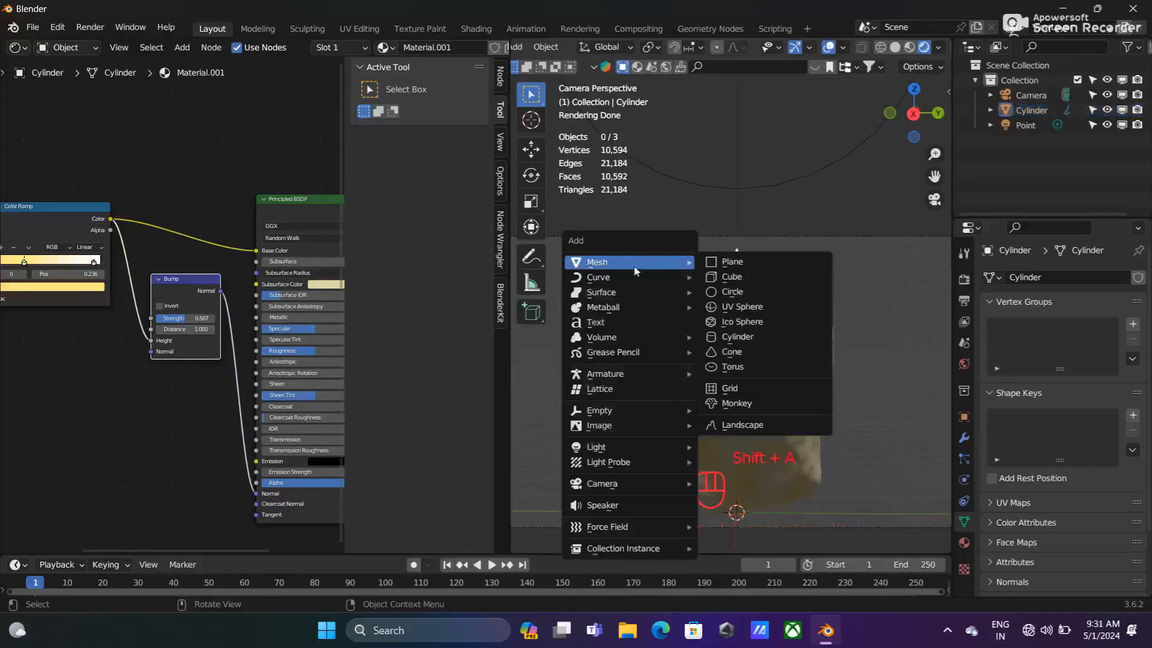
drag(510, 41, 467, 37)
scroll(546, 207, down, 4)
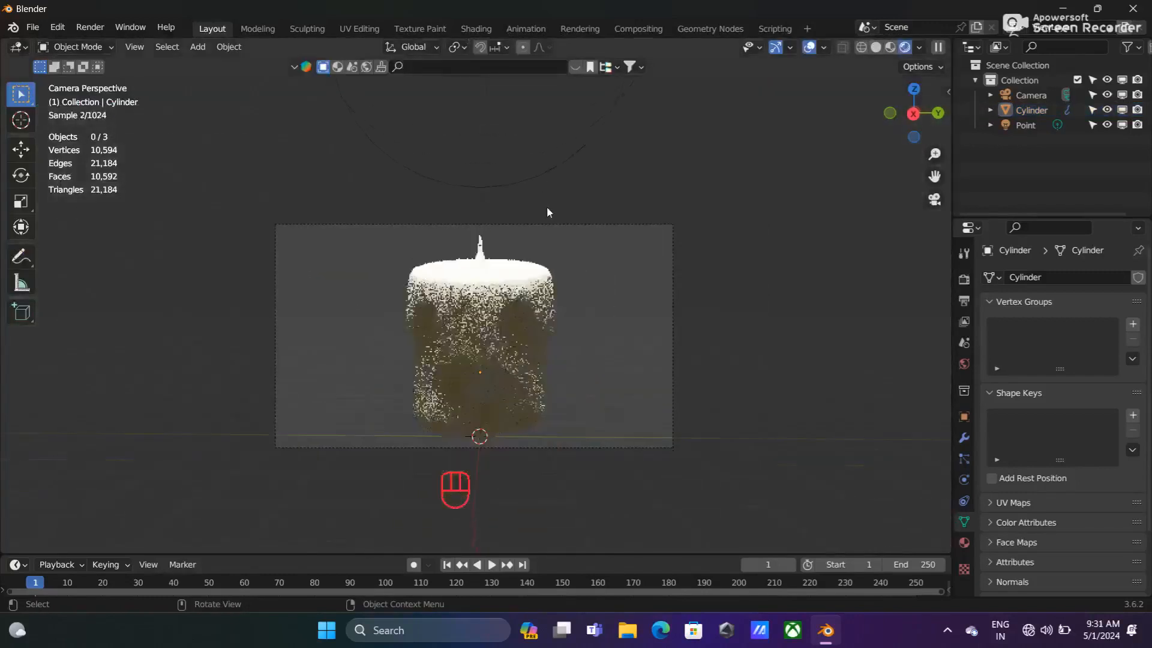
- Import the flame image 11.webp from the Pictures folder as an image plane
key(shift+a)
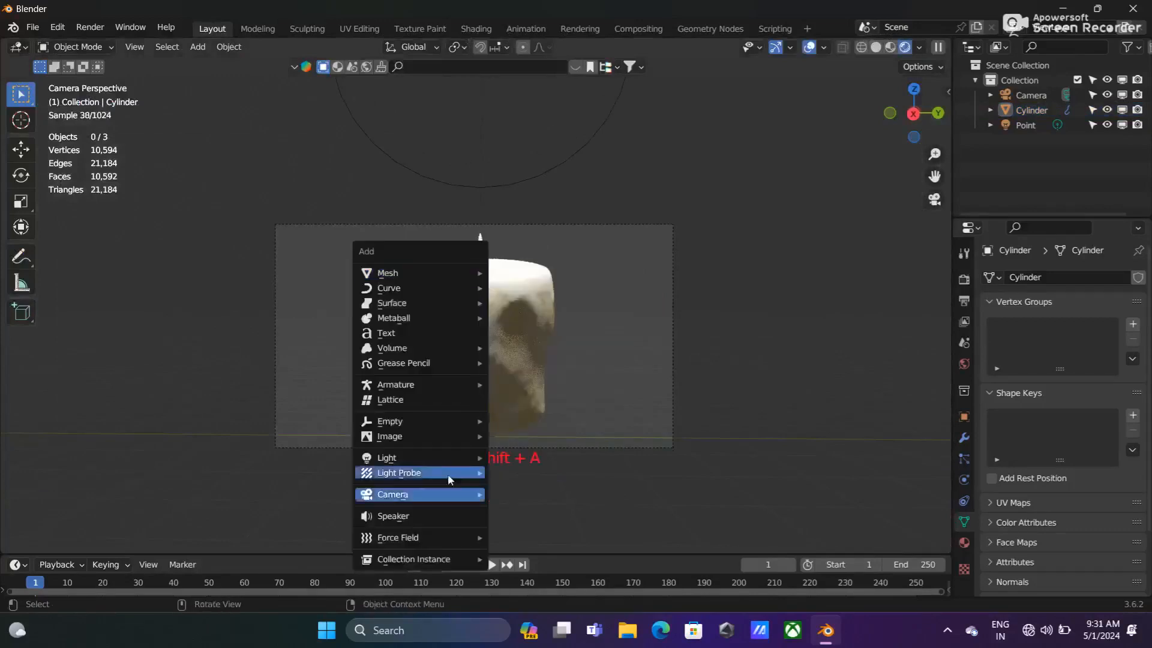
mouse_move(424, 439)
click(531, 466)
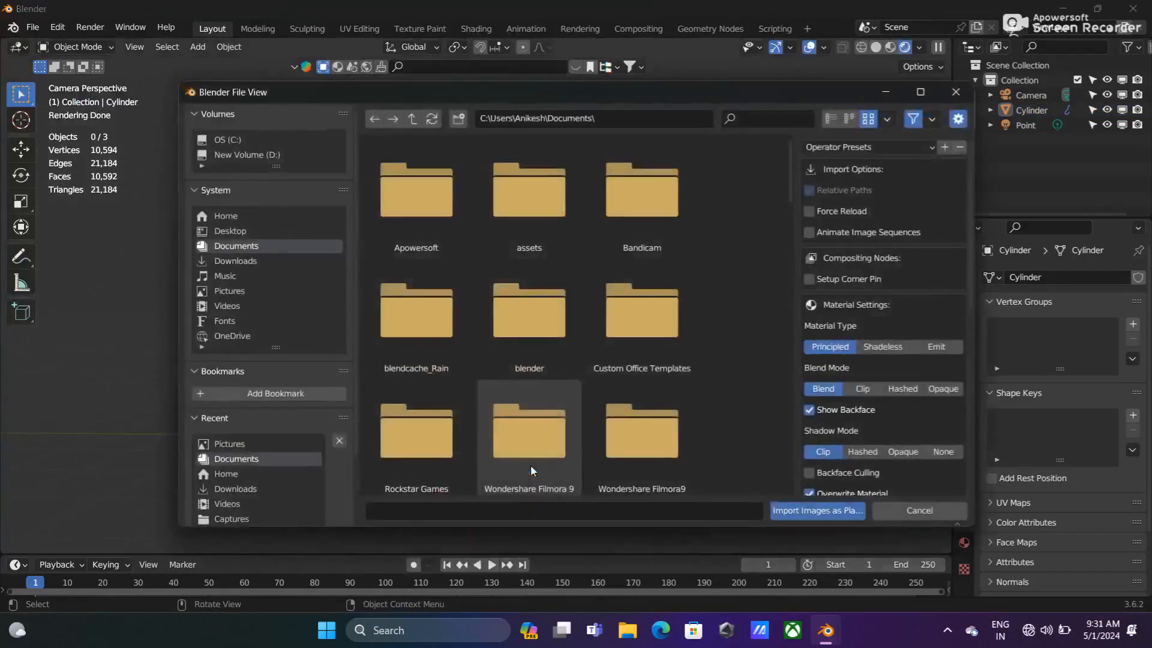
click(283, 260)
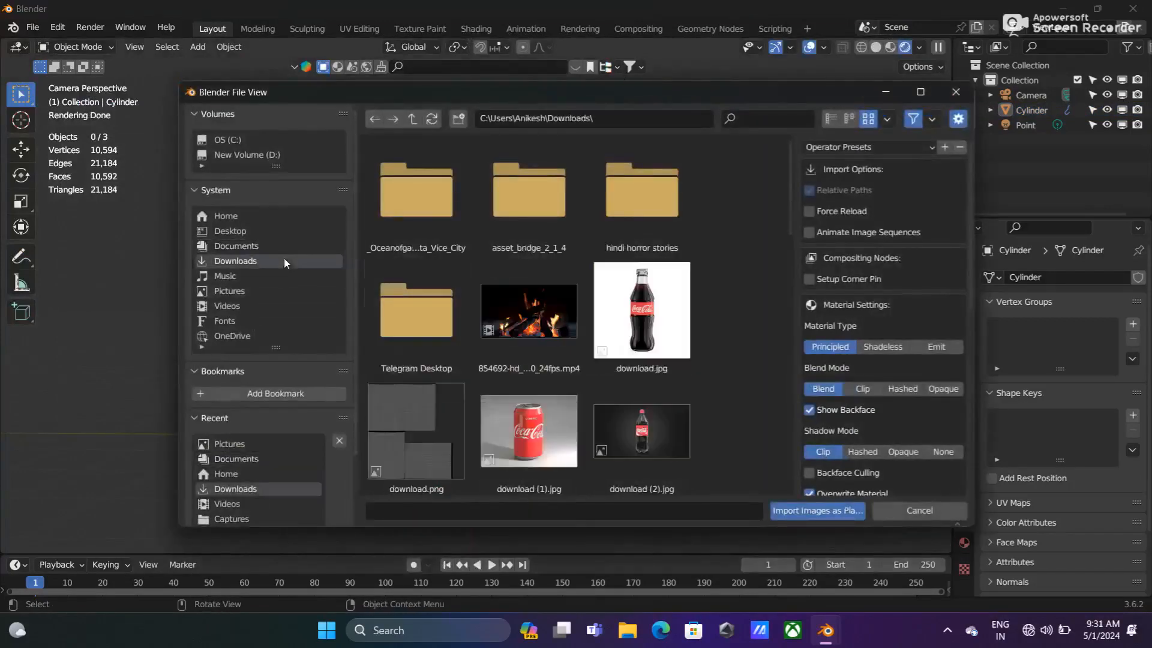
scroll(545, 411, down, 10)
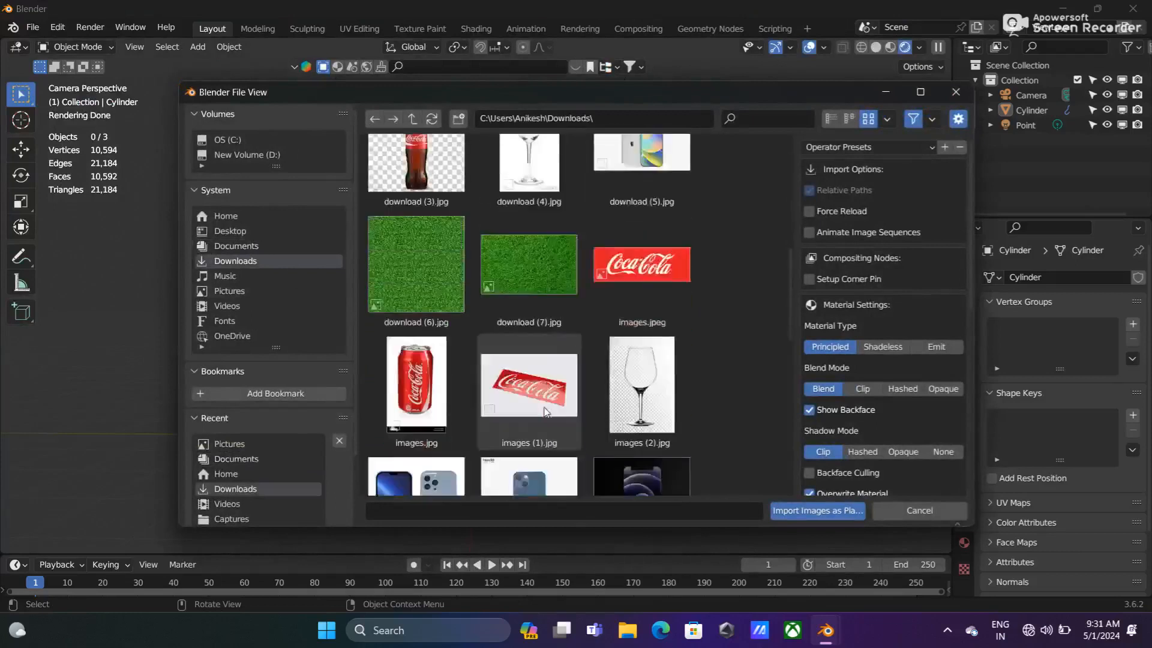
scroll(543, 405, down, 8)
scroll(544, 405, up, 3)
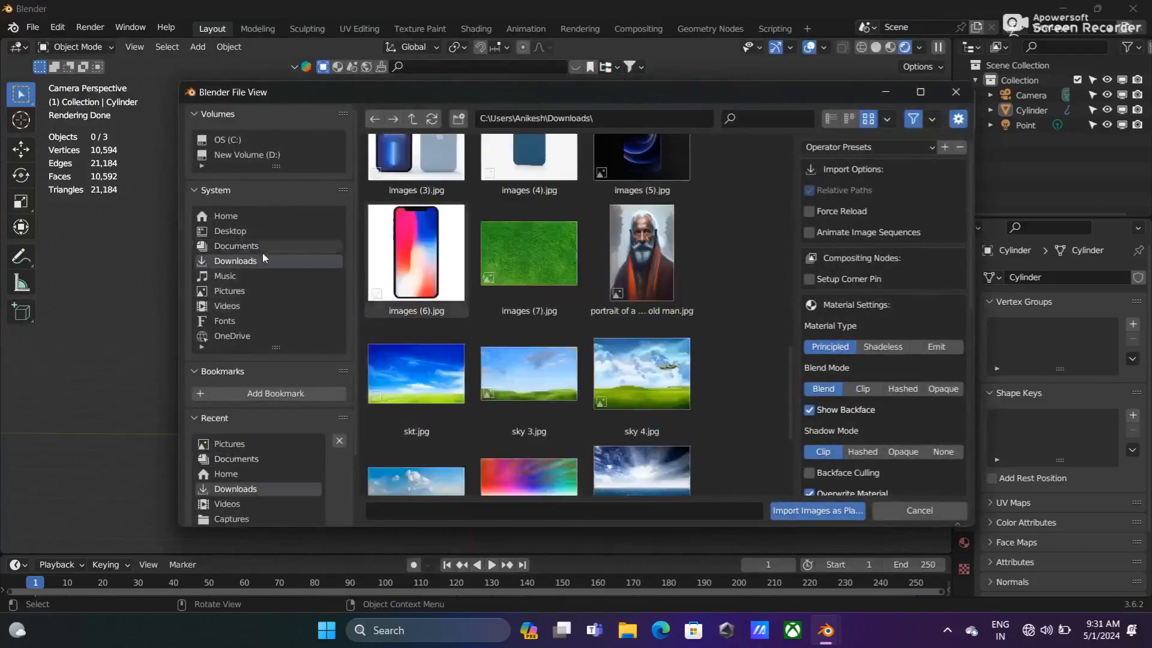
click(230, 290)
scroll(584, 314, down, 5)
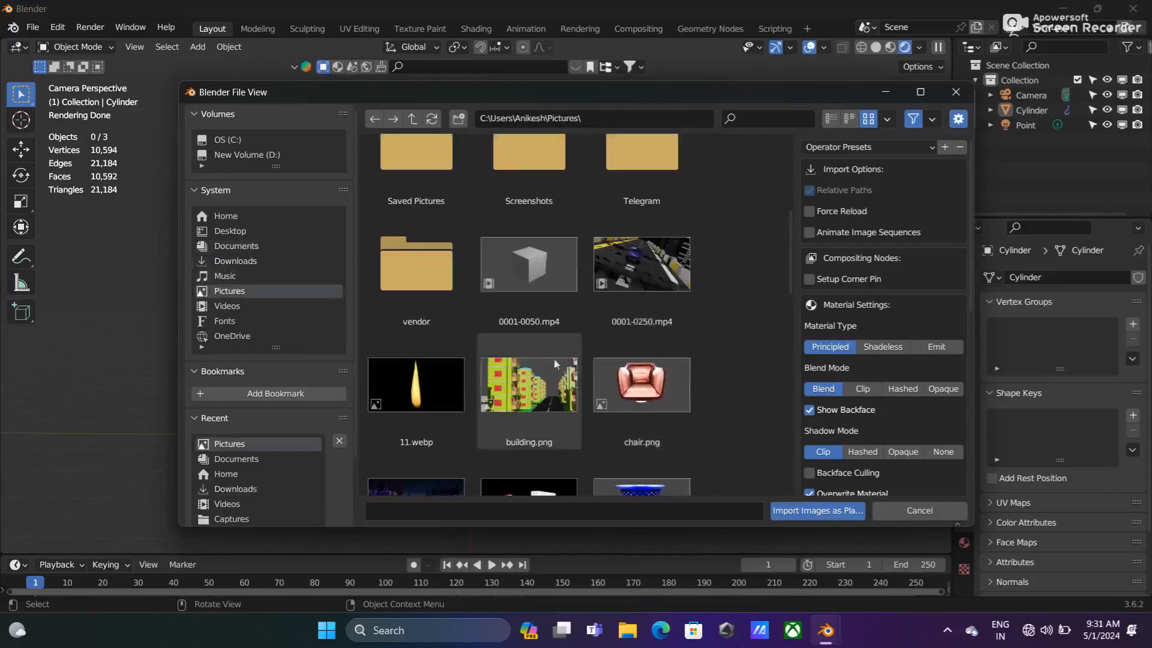
click(456, 378)
click(817, 511)
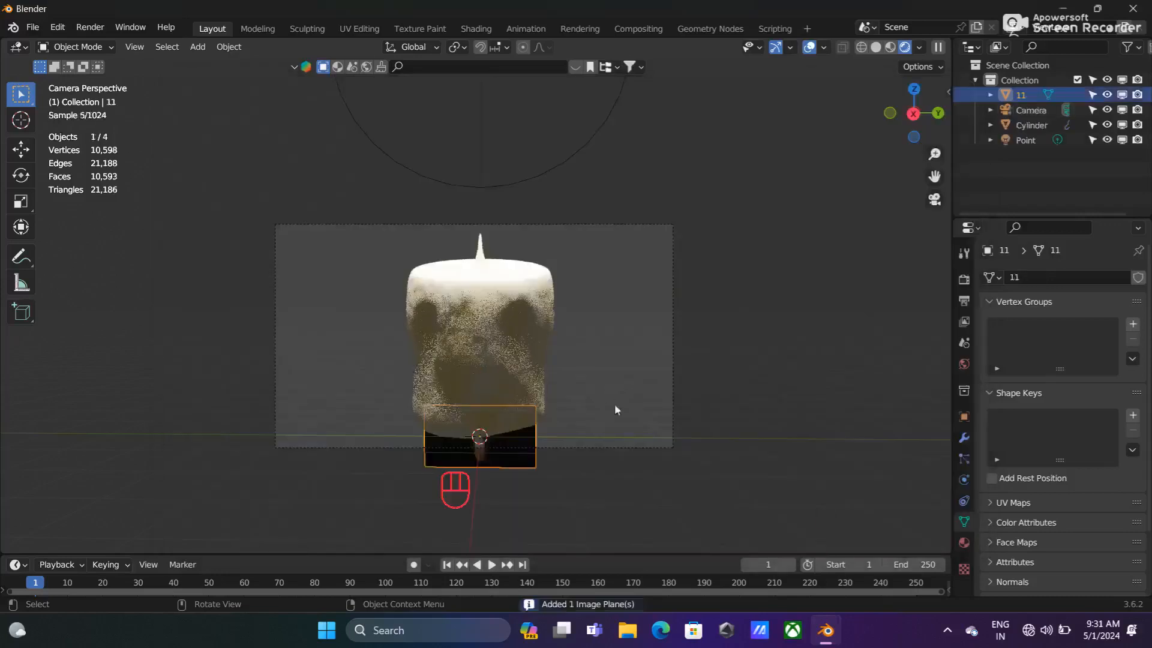
- Raise the flame image plane about 3.3 m along Z so the flame surrounds the candle's wick
scroll(541, 404, up, 1)
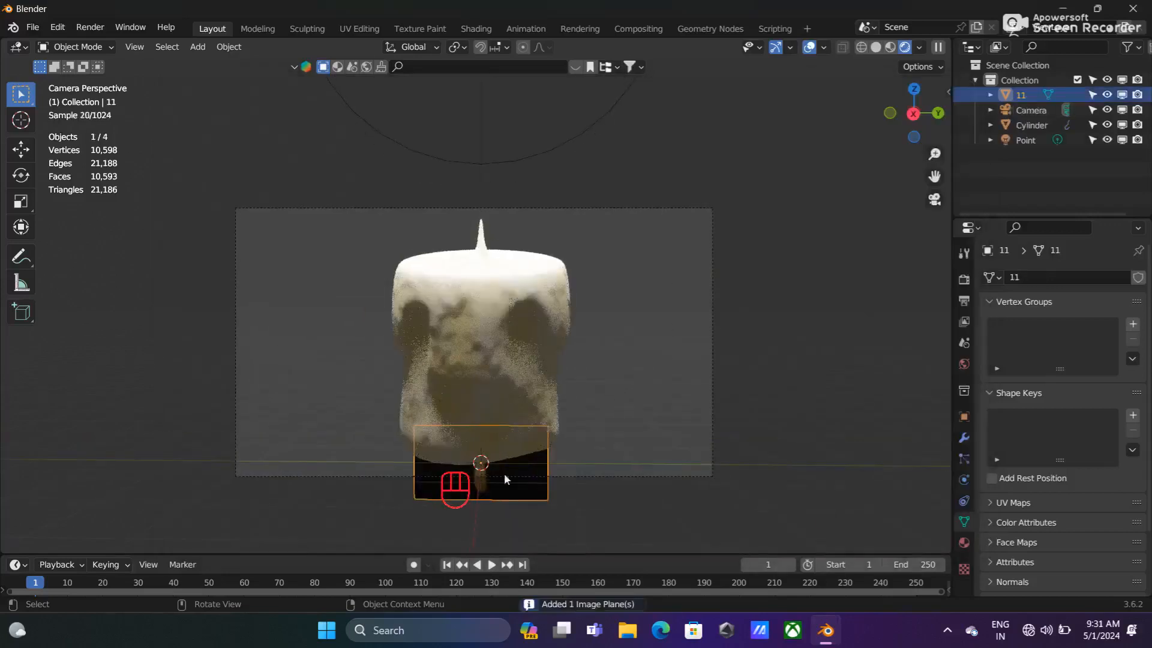
key(g)
key(z)
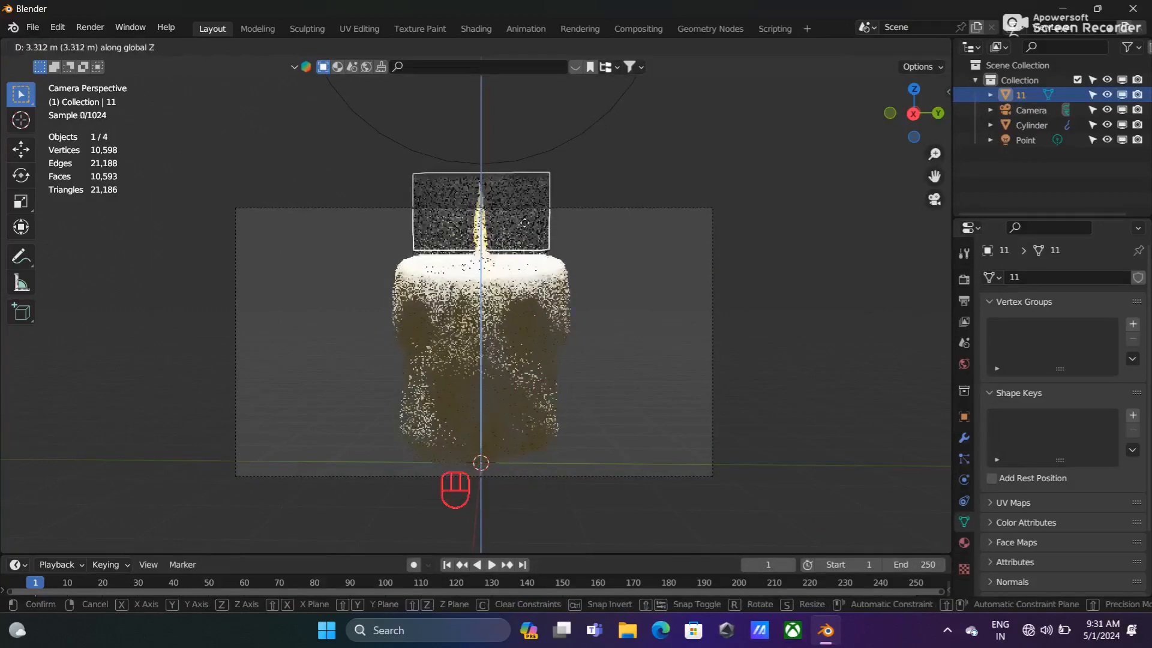
click(532, 234)
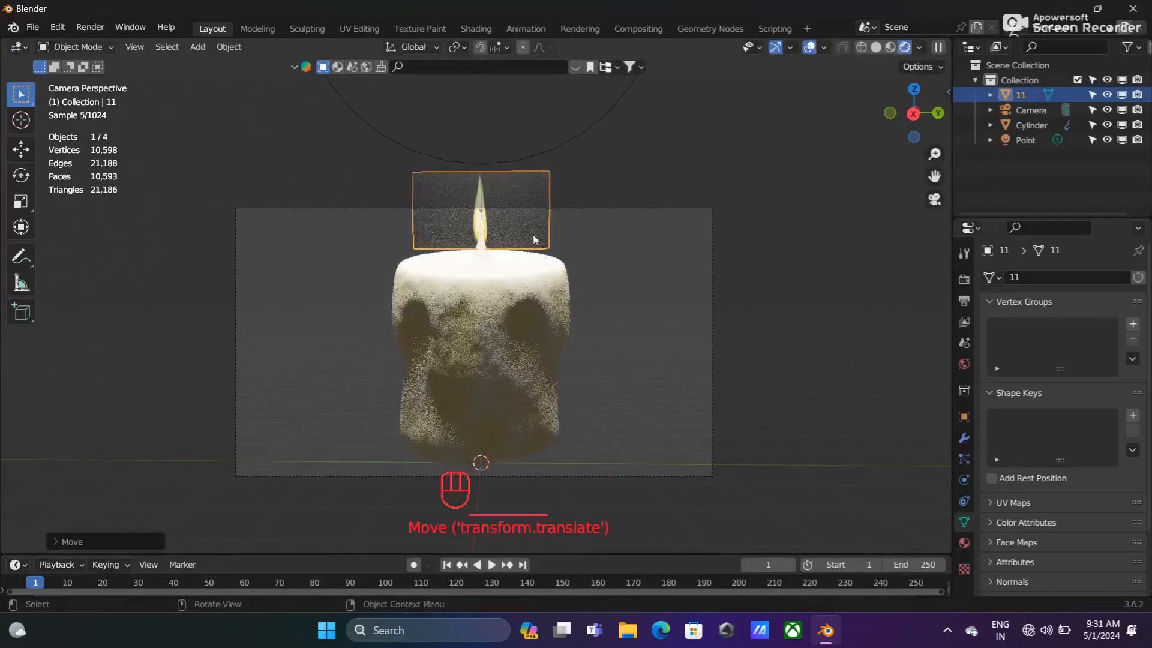
- Reposition the camera to X 10.789 m, Y 0.007676 m, Z 2.4237 m to frame the whole candle and flame
scroll(541, 268, up, 1)
scroll(551, 271, up, 1)
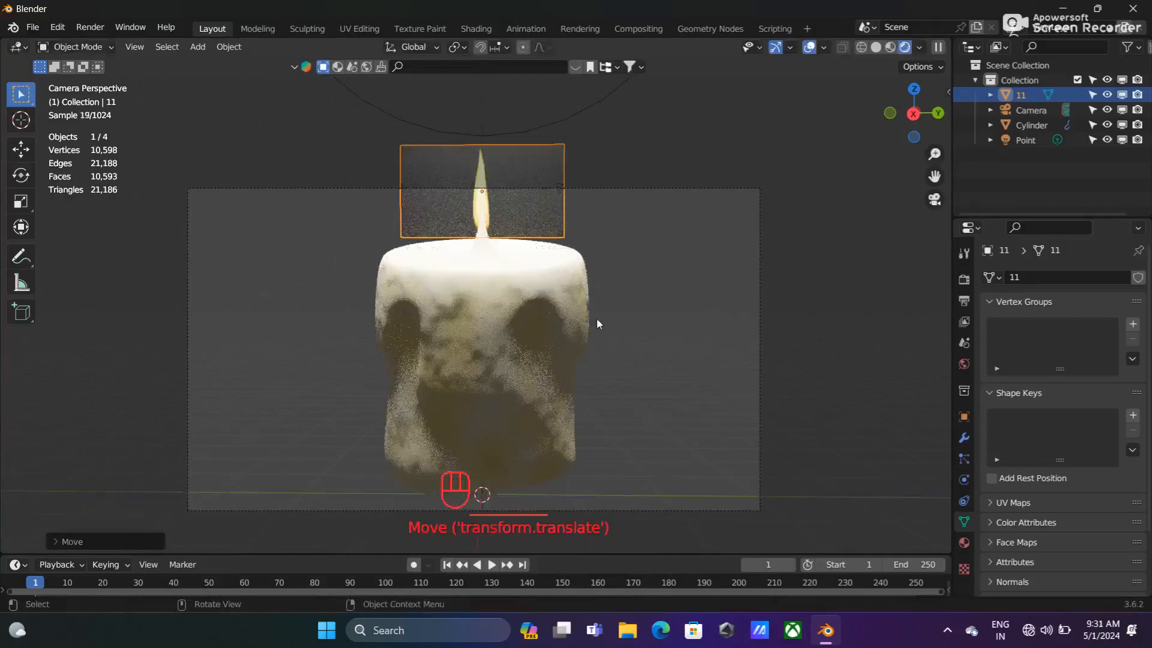
click(760, 364)
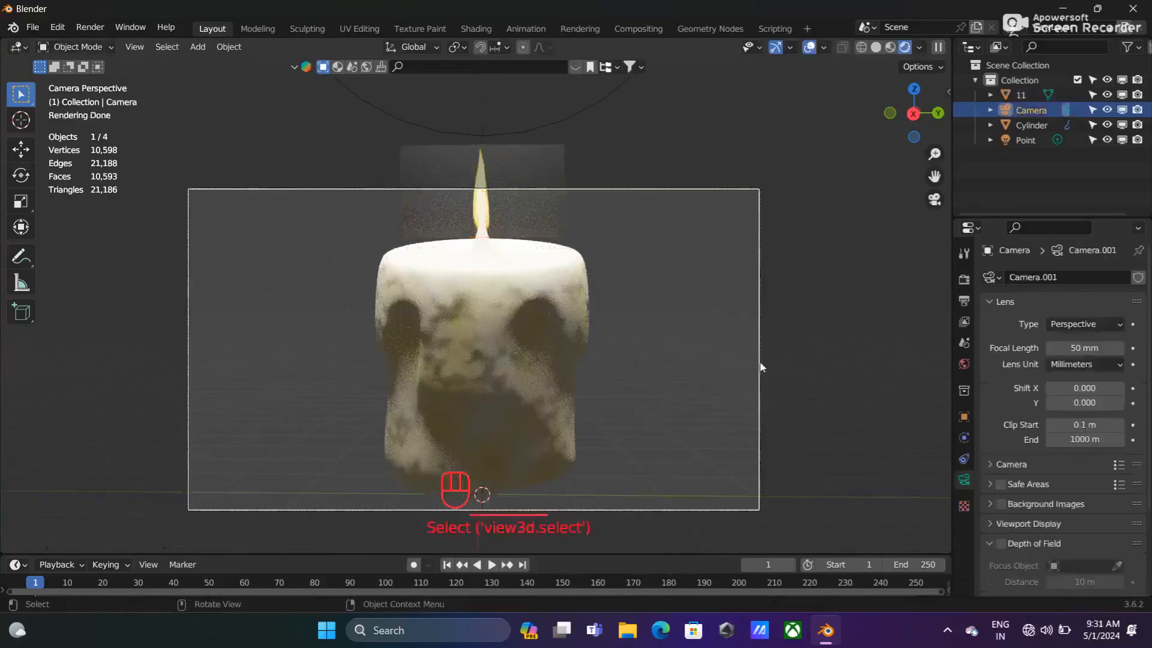
key(n)
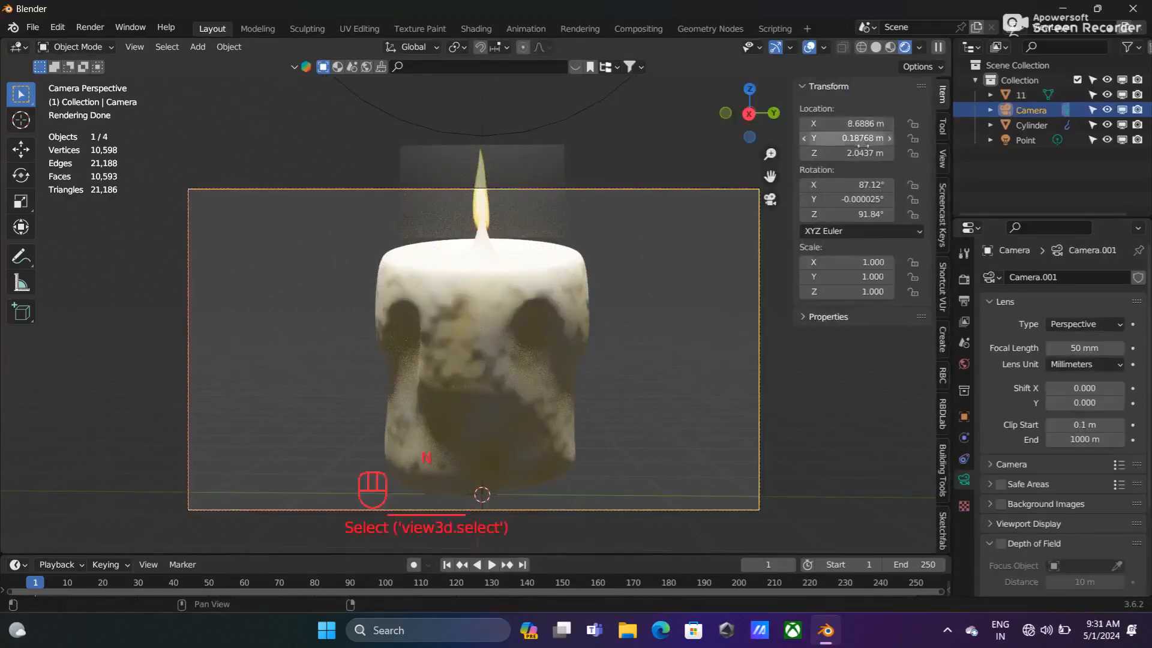
drag(846, 153, 868, 138)
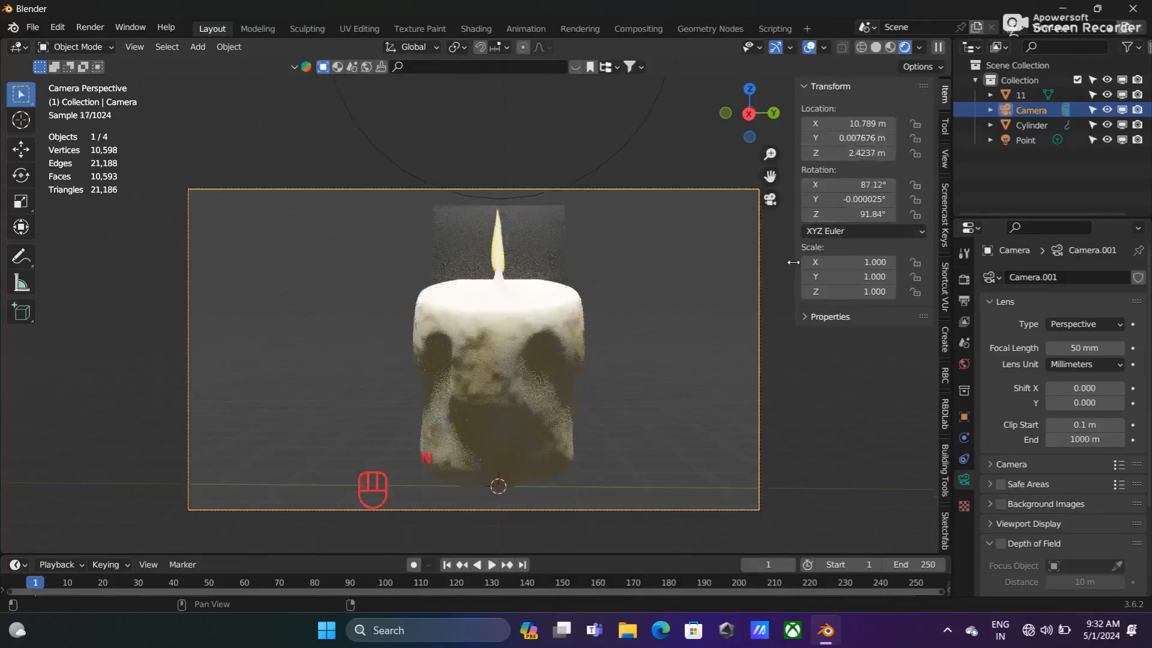
key(n)
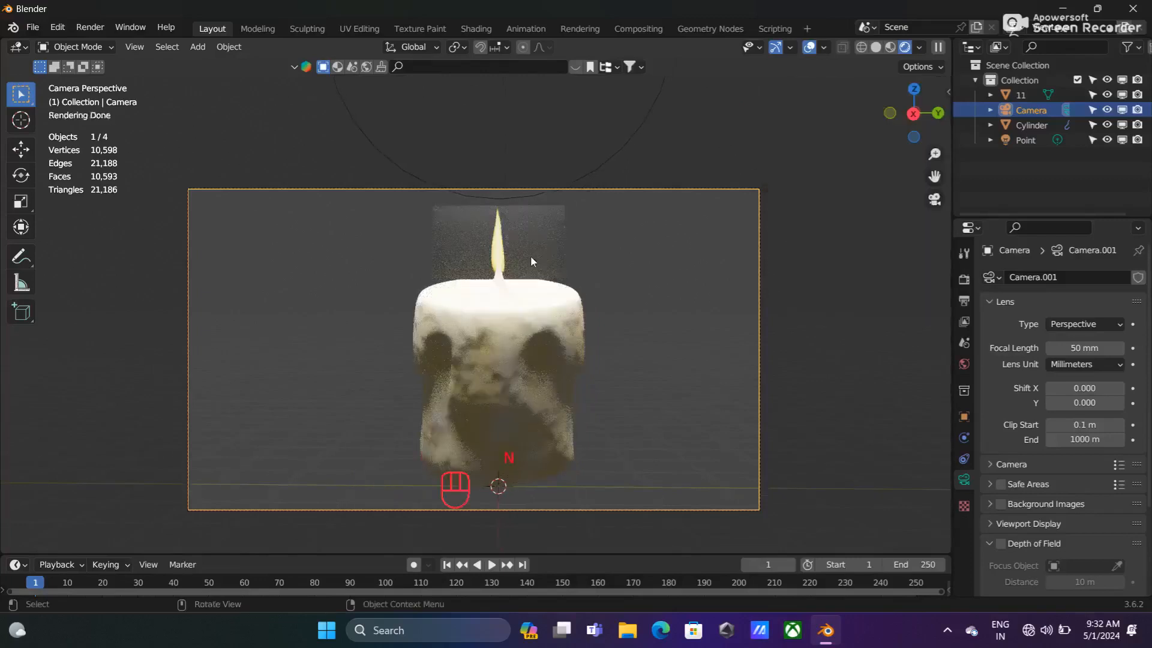
- Raise the flame image plane slightly along Z above the candle's top
click(531, 250)
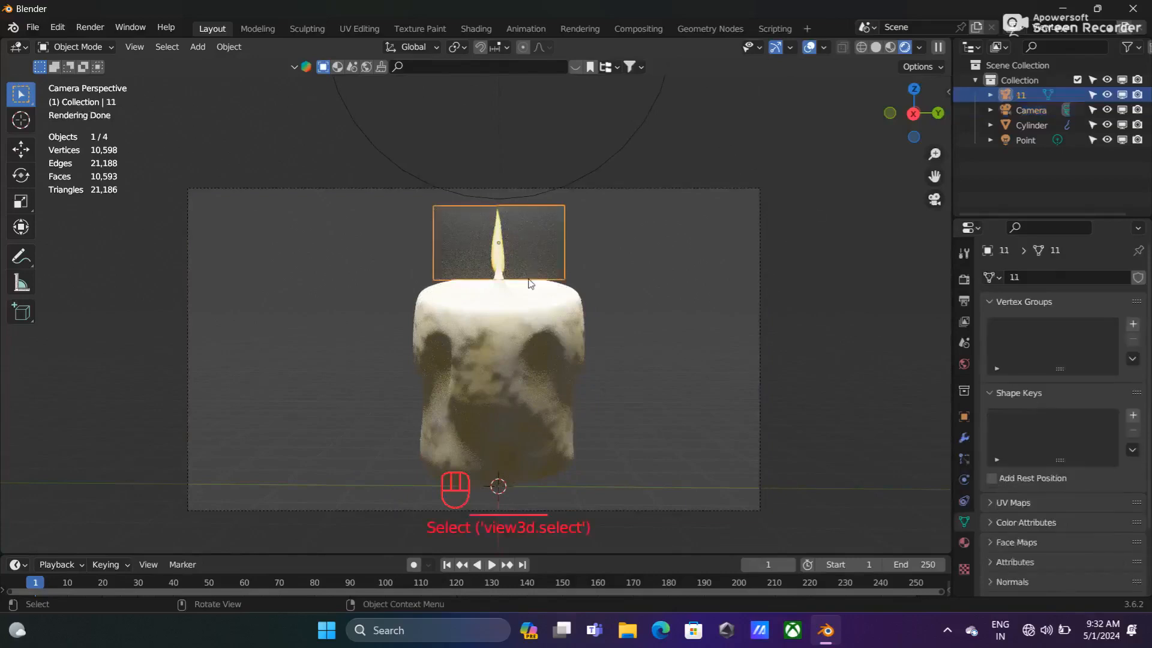
key(g)
key(z)
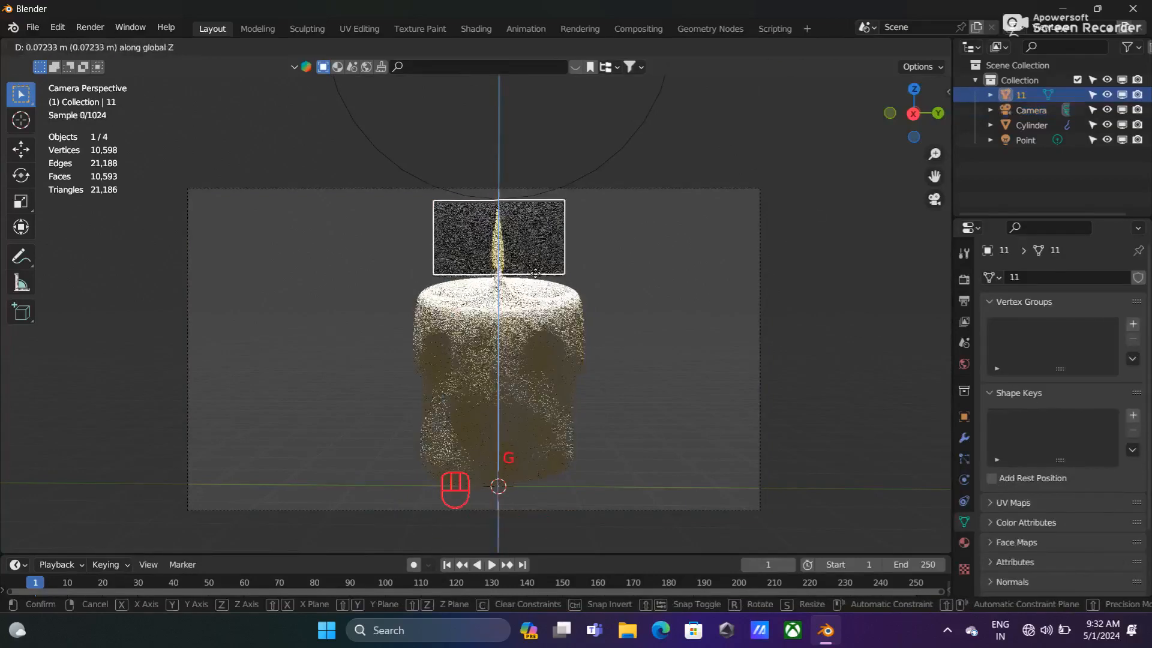
click(539, 279)
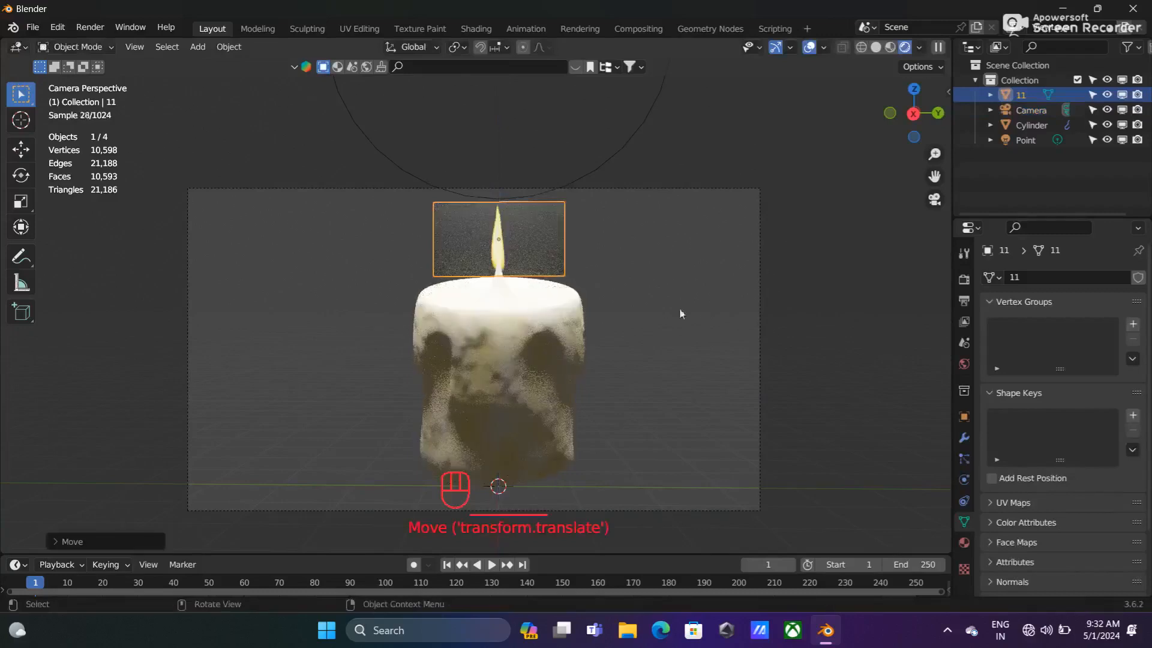
- Check the flame plane's alignment with the wick from the front and adjust its position along X
key(KP_3)
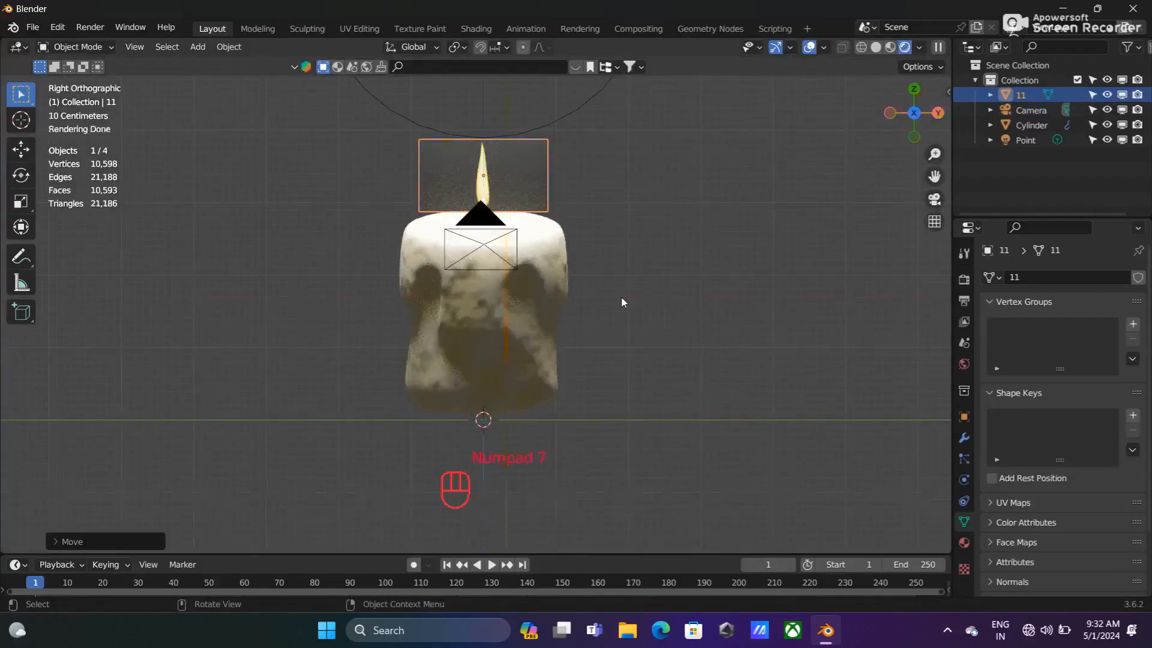
key(KP_7)
key(KP_1)
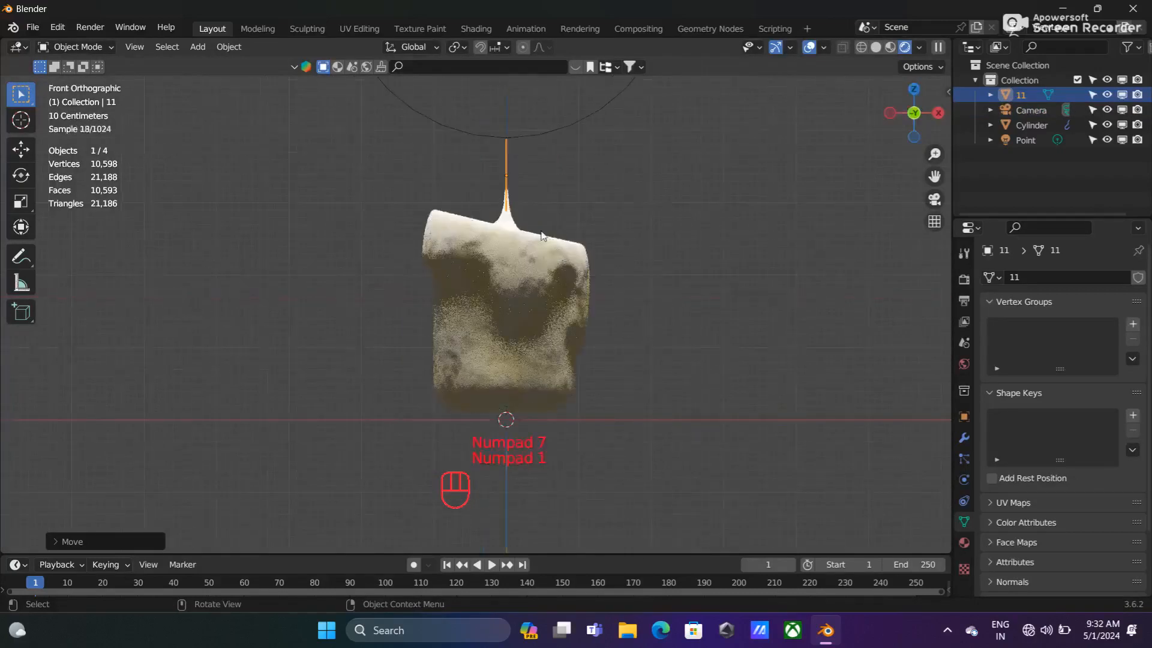
scroll(540, 231, up, 1)
middle_drag(539, 226, 547, 257)
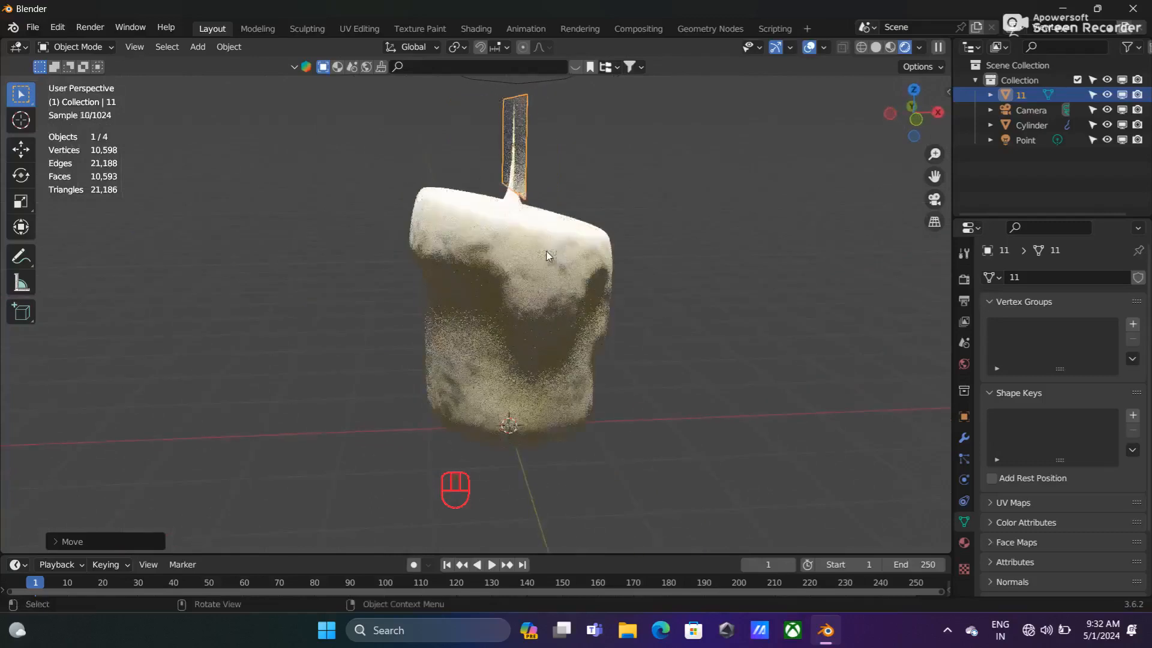
key(KP_1)
key(g)
key(x)
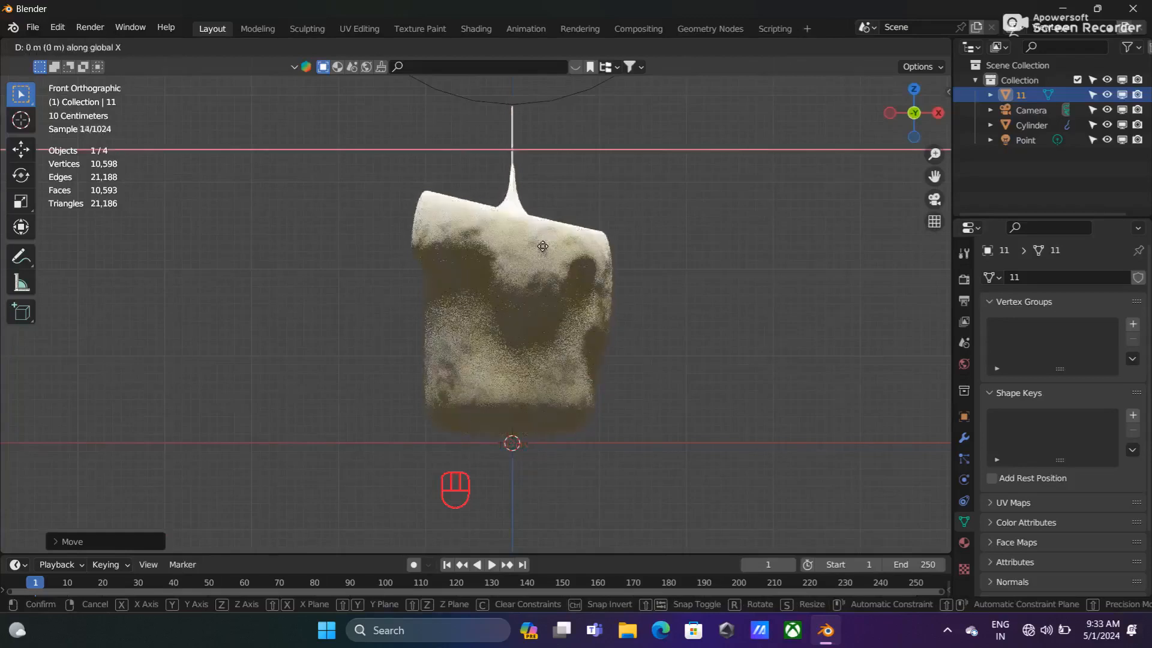
click(543, 248)
middle_drag(459, 293, 668, 310)
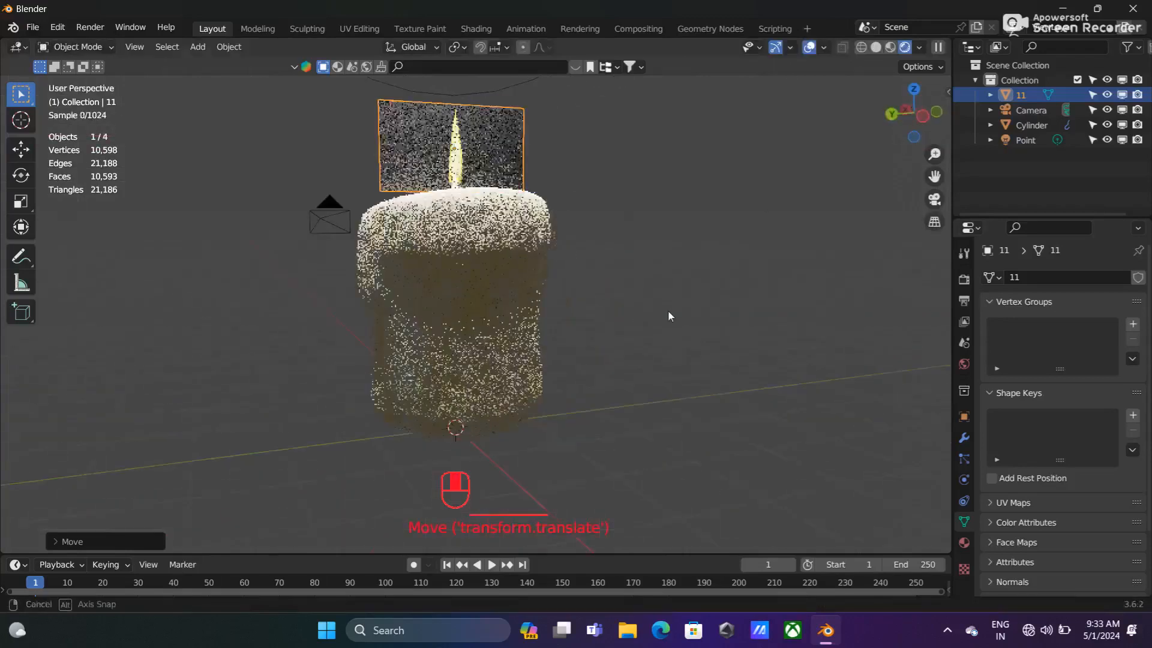
key(KP_0)
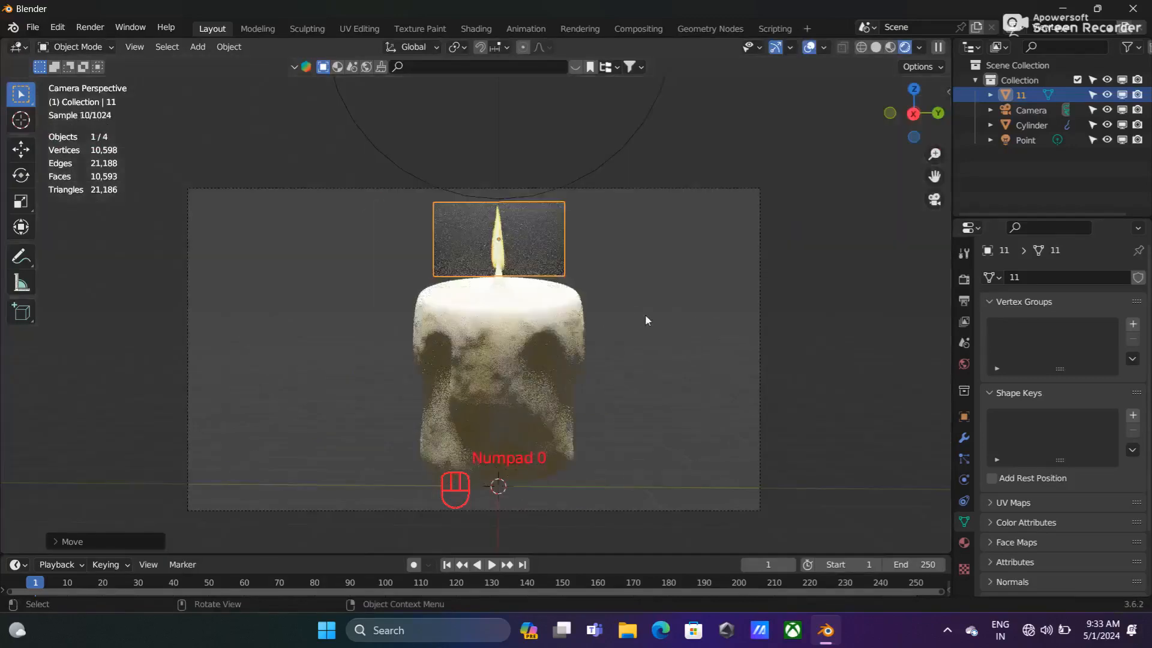
scroll(645, 314, up, 1)
shift+middle_drag(665, 315, 672, 297)
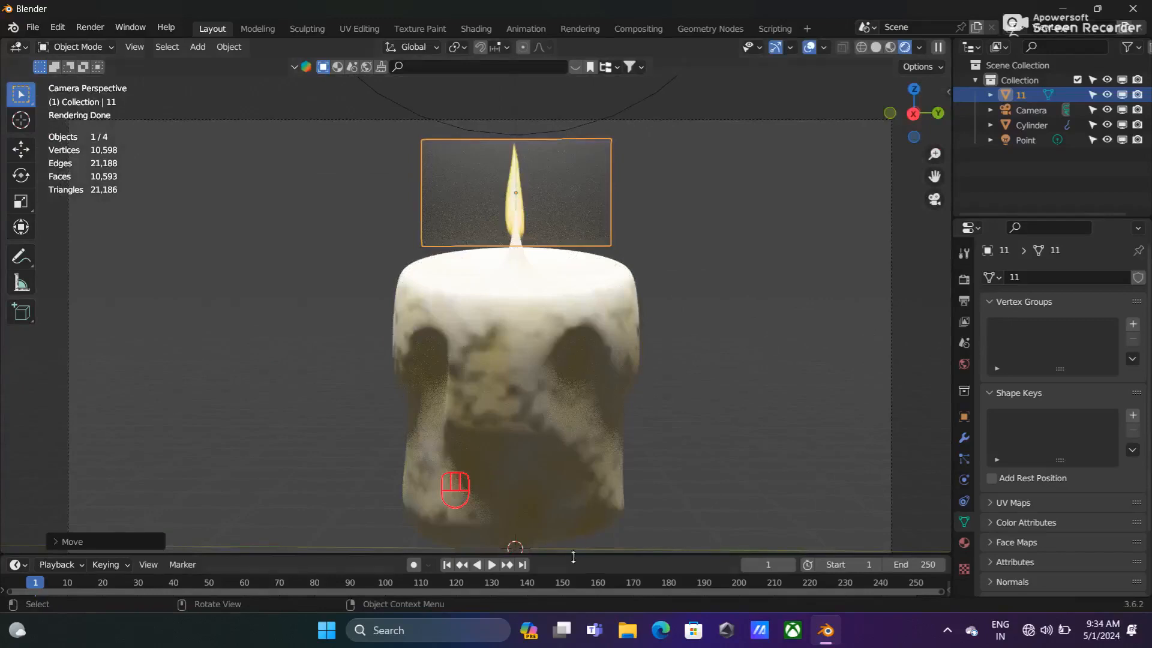
- Enlarge the timeline area and switch it to the Shader Editor to show the flame plane's material
drag(582, 550, 660, 281)
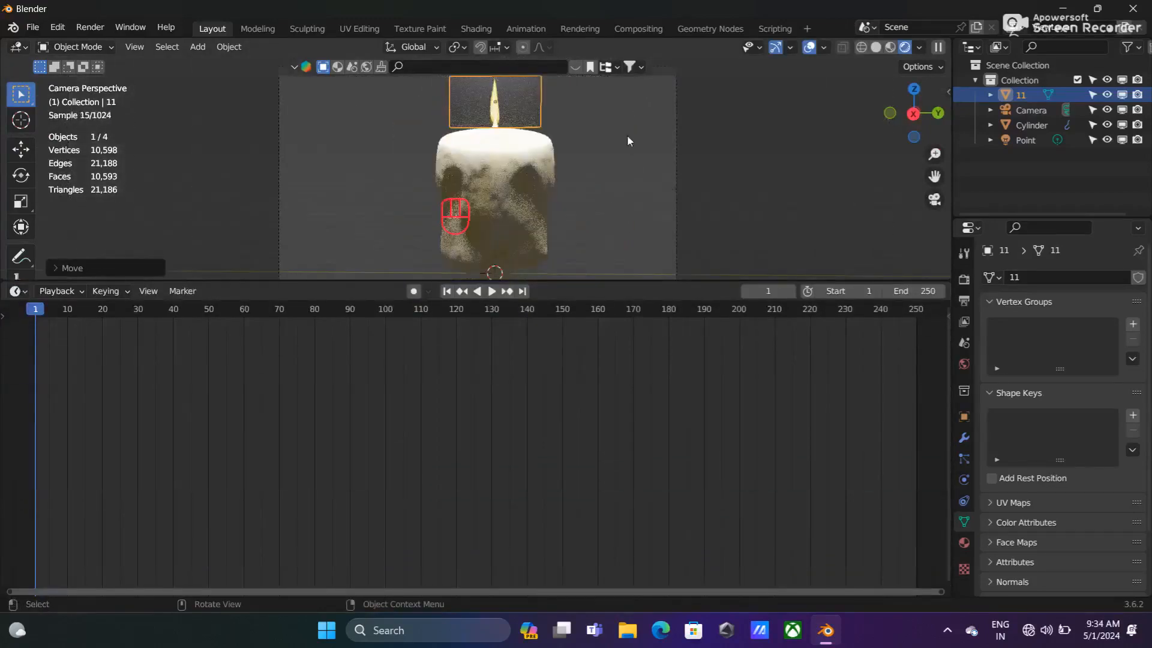
click(17, 291)
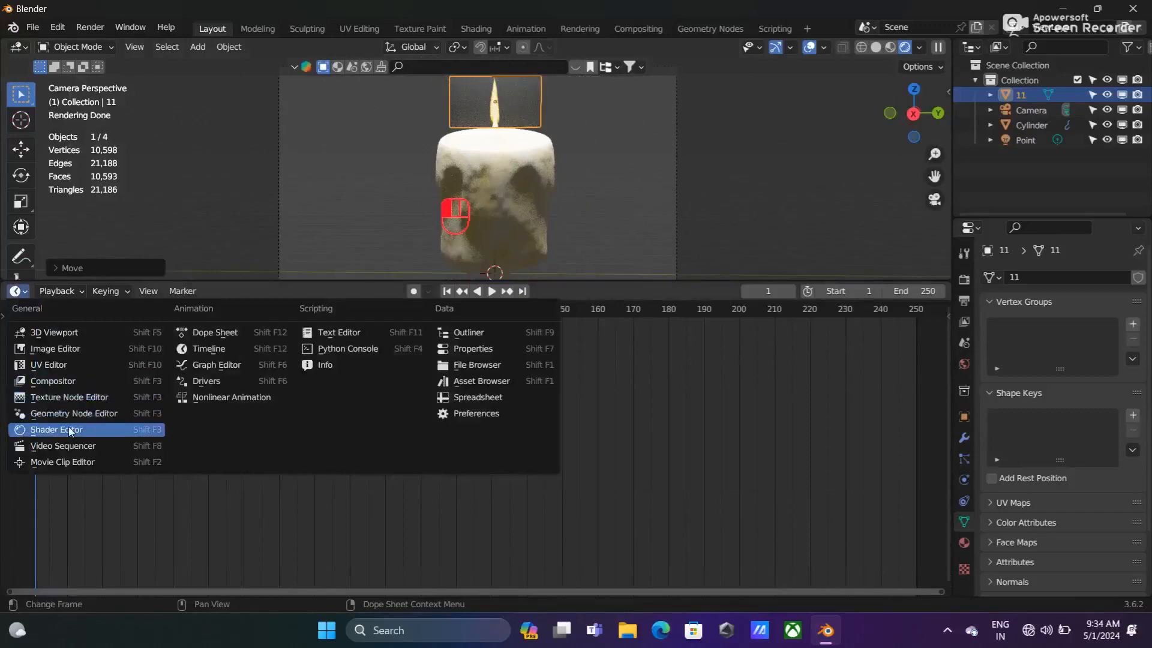
click(69, 430)
scroll(395, 450, up, 2)
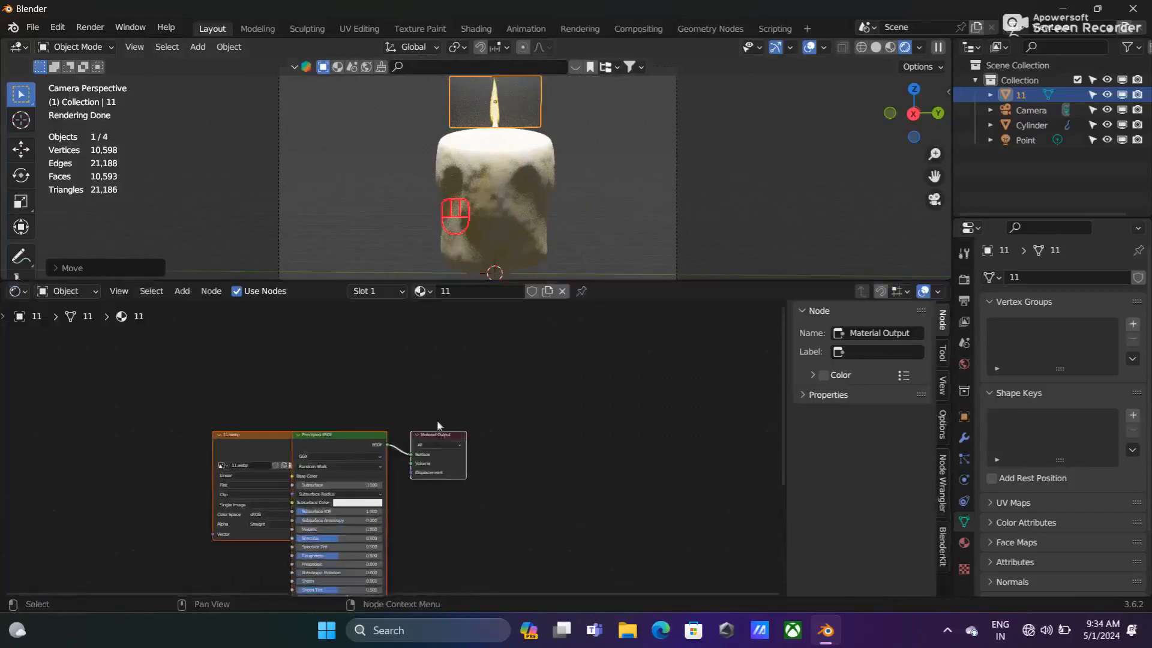
- Move the Material Output node away from the 11.webp texture node and delete the Principled BSDF node
click(351, 440)
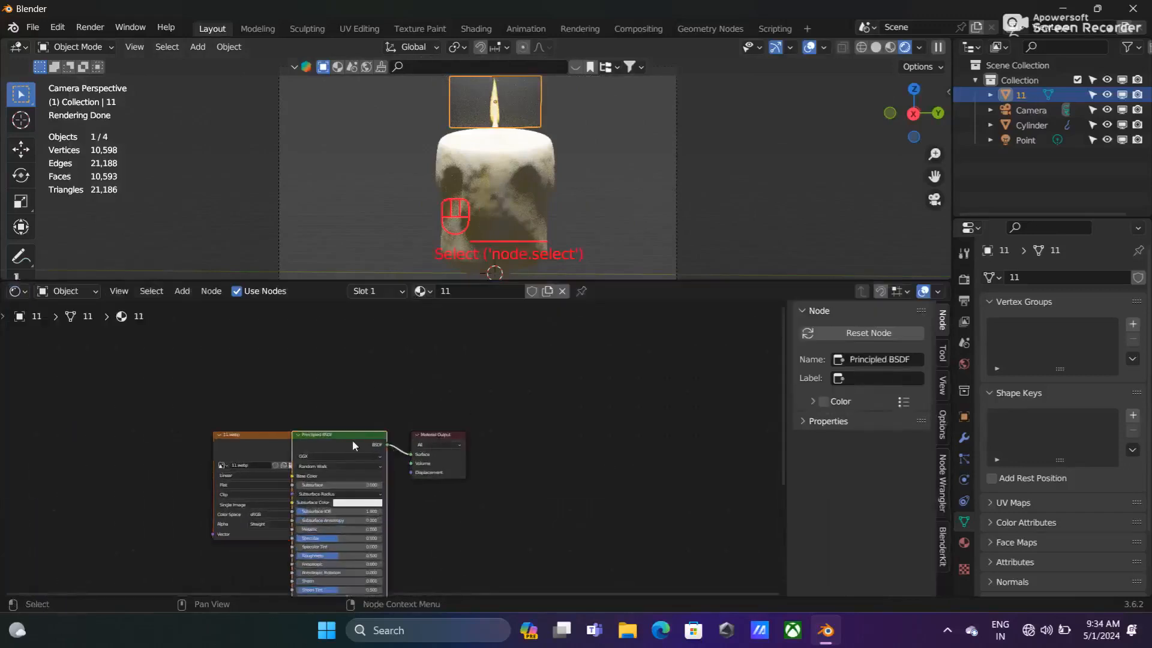
click(460, 463)
drag(337, 445, 511, 392)
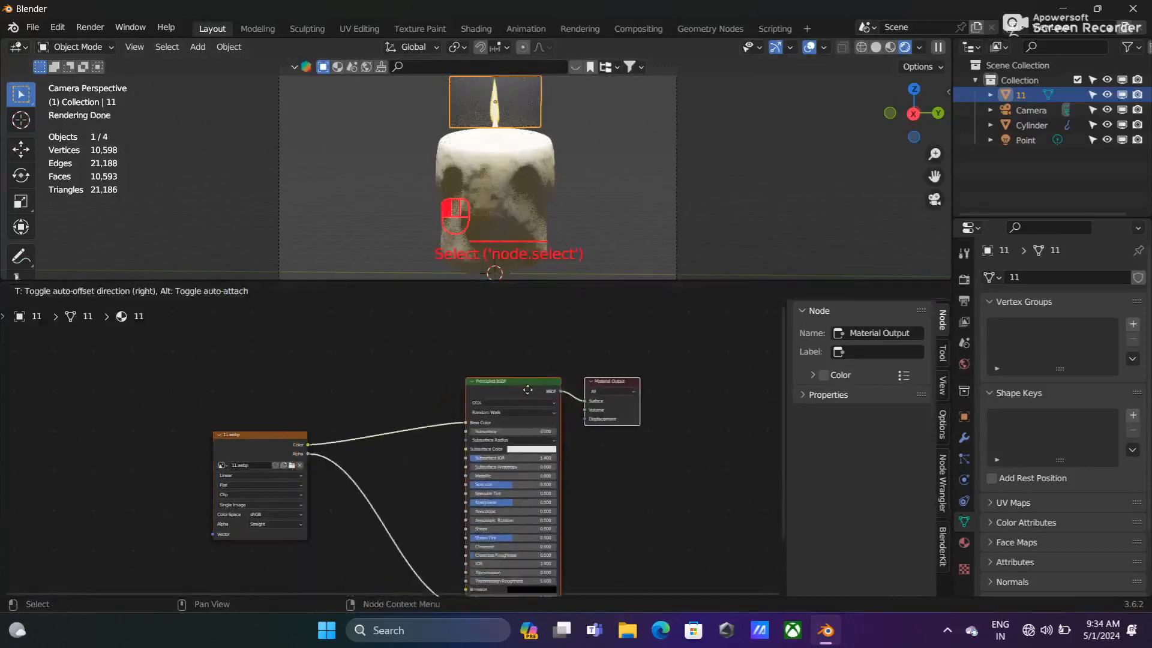
key(Delete)
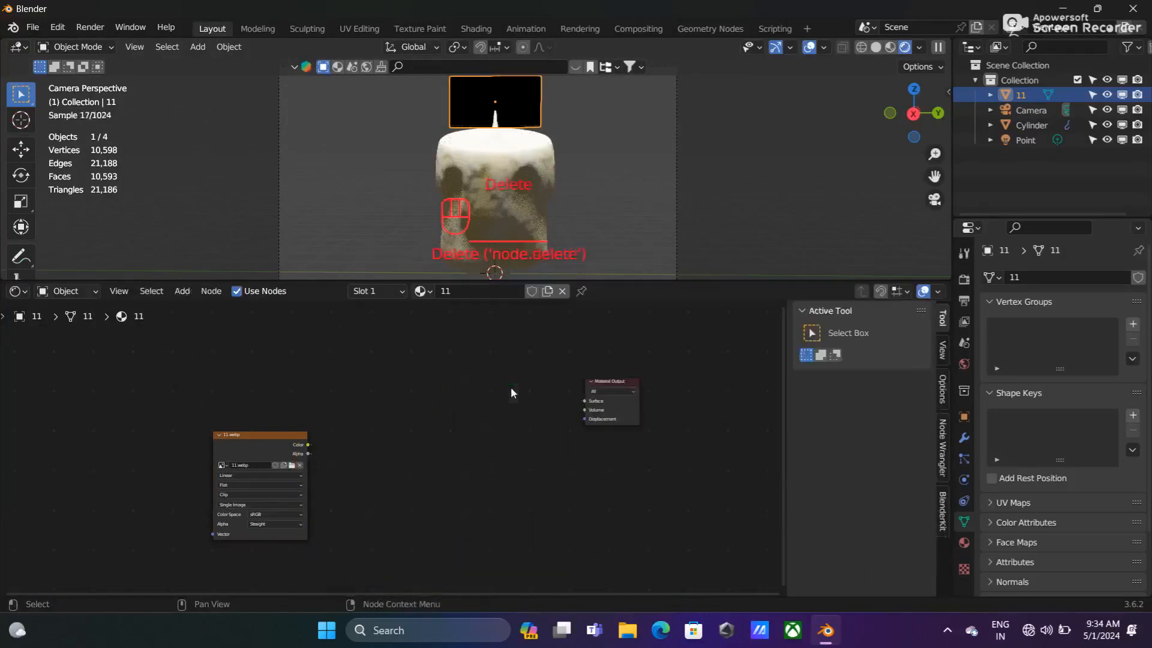
- Add an Emission node to the flame material beside the image texture
key(shift+a)
click(367, 443)
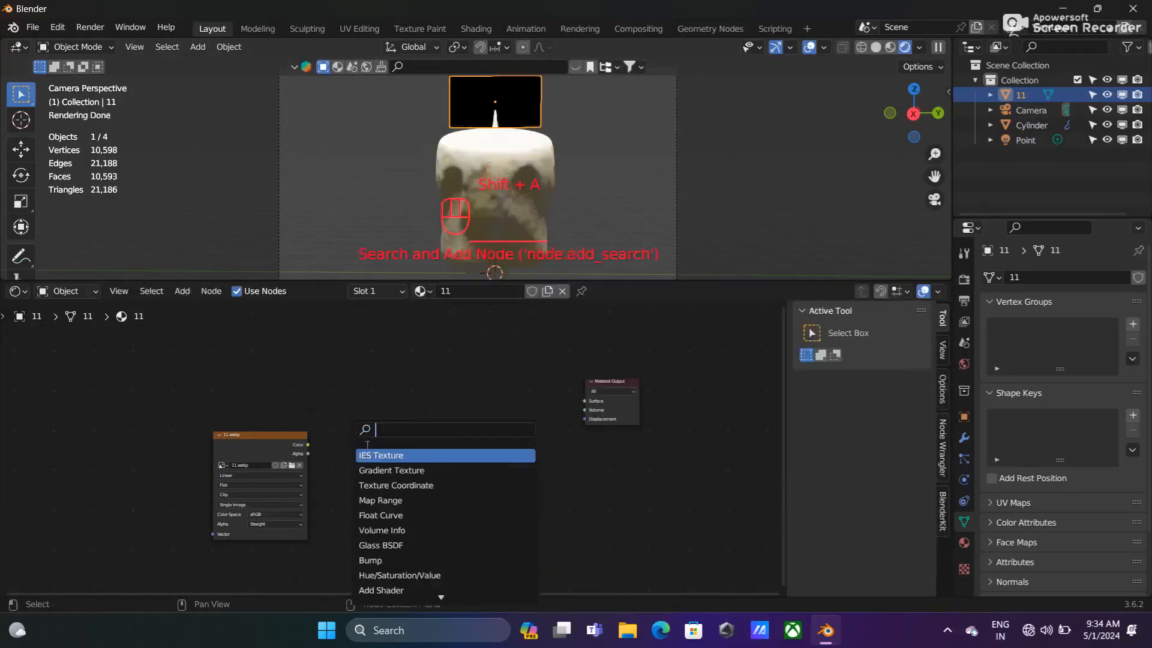
text(emi)
key(Return)
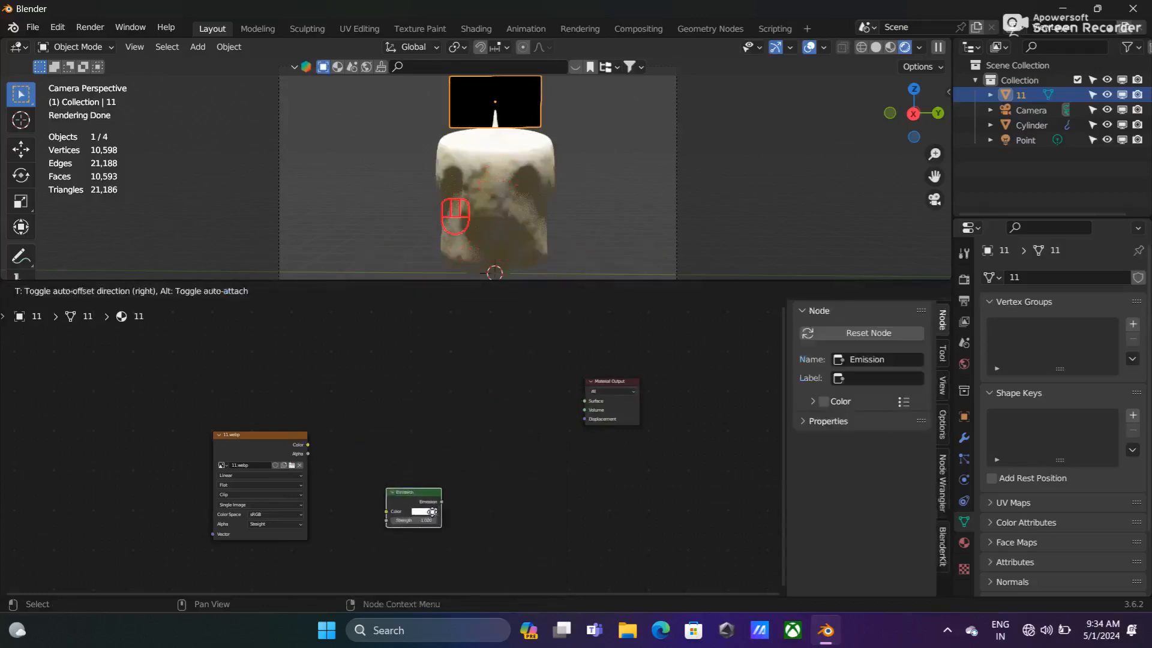
click(433, 514)
- Add a Mix Shader node between the Emission and Material Output nodes
key(shift+a)
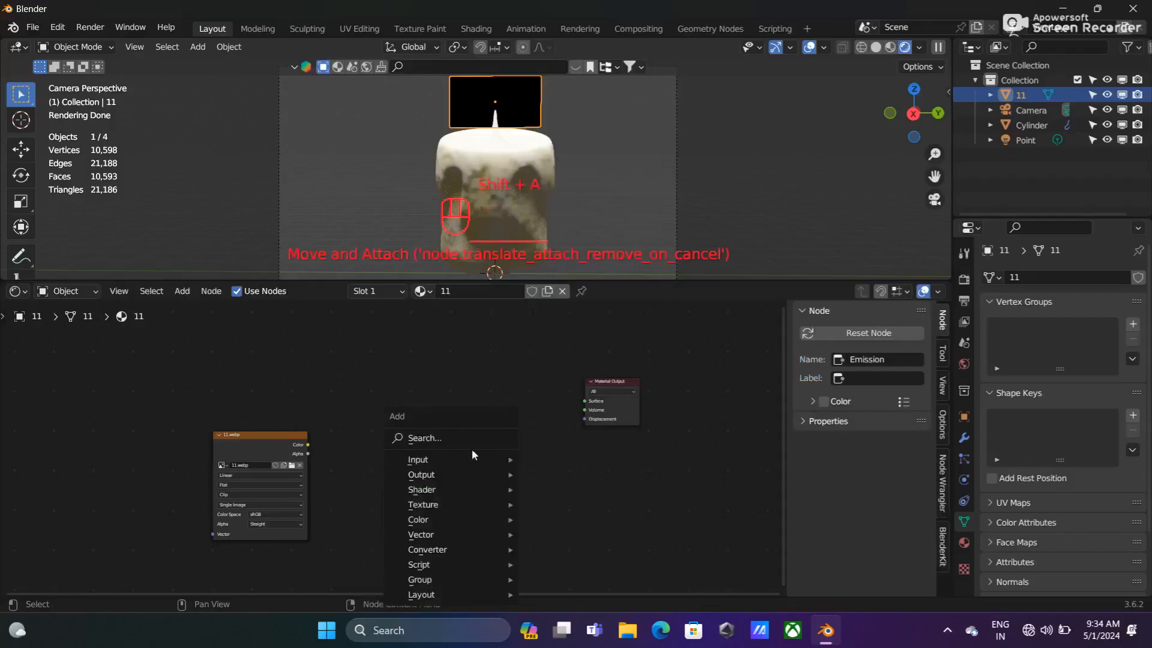
click(436, 442)
text(mi)
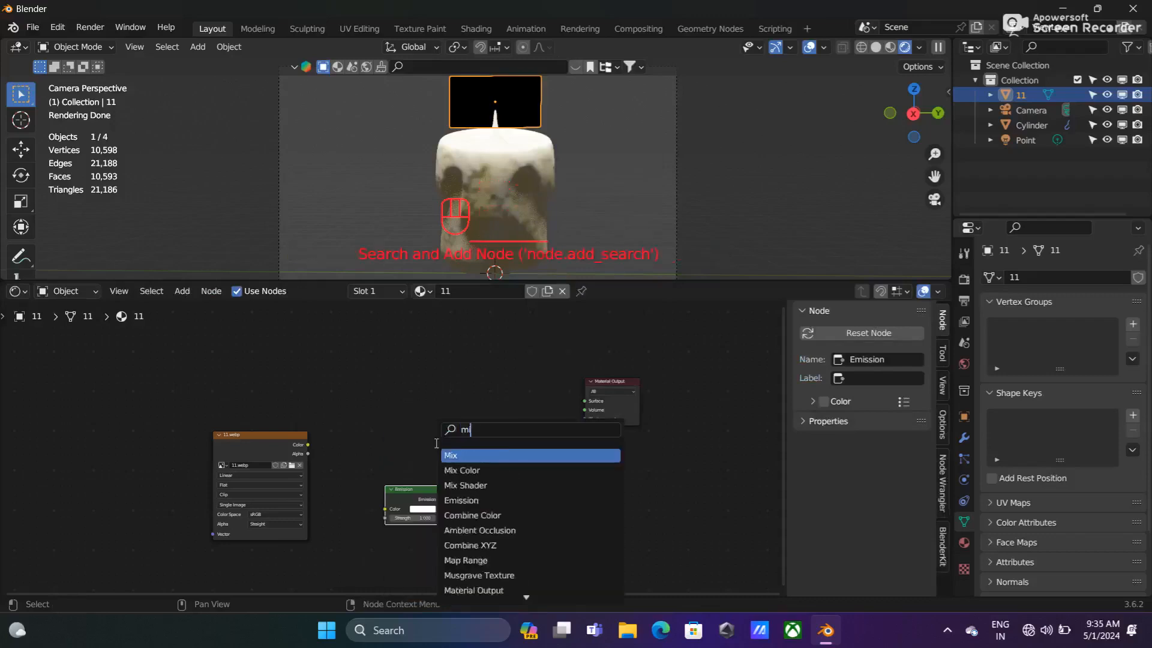
text(x s)
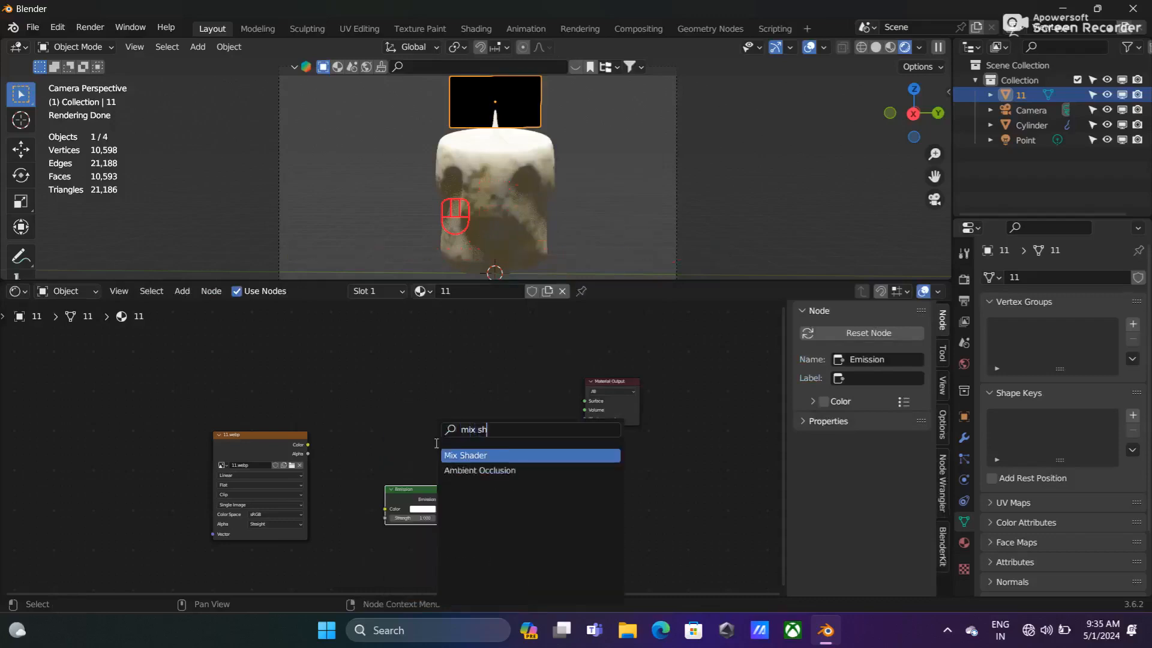
text(h)
click(470, 456)
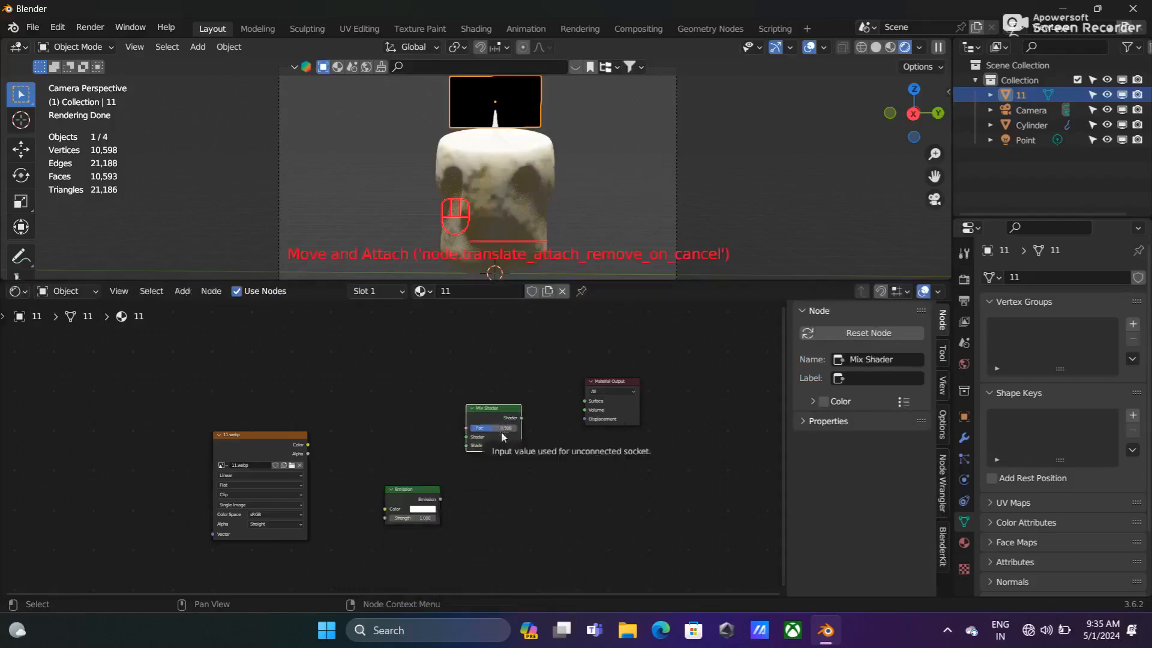
- Link the image Color to the Emission Color, Emission to the second Mix Shader input, and the Mix Shader to the output Surface
drag(309, 446, 474, 447)
drag(439, 498, 466, 445)
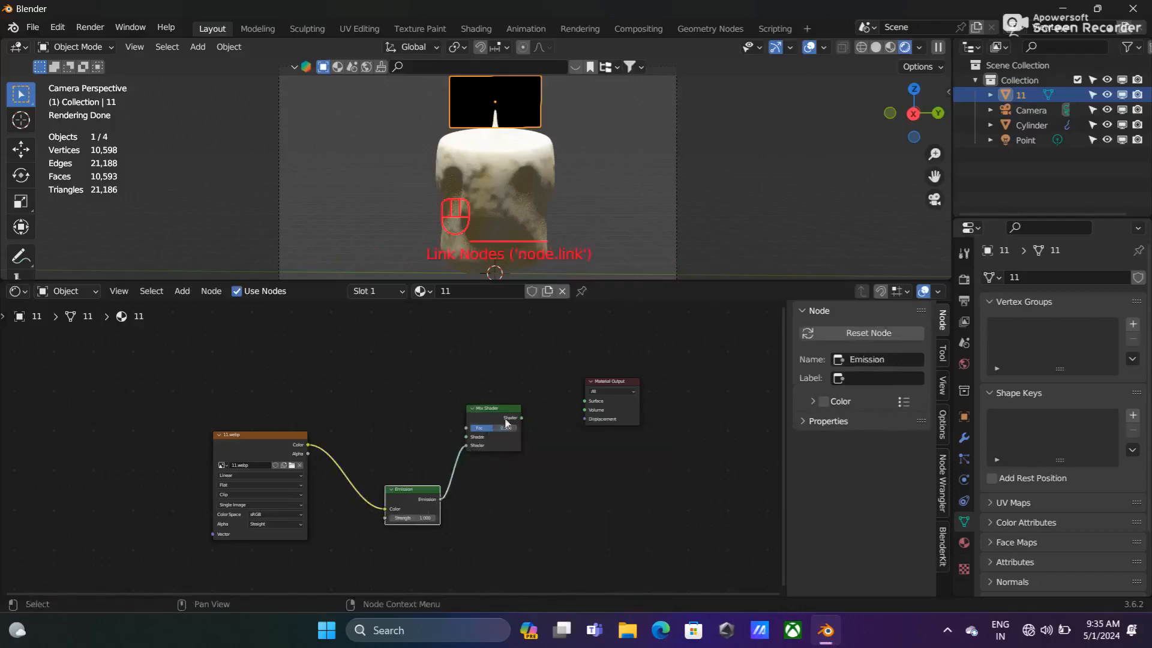
drag(520, 416, 592, 413)
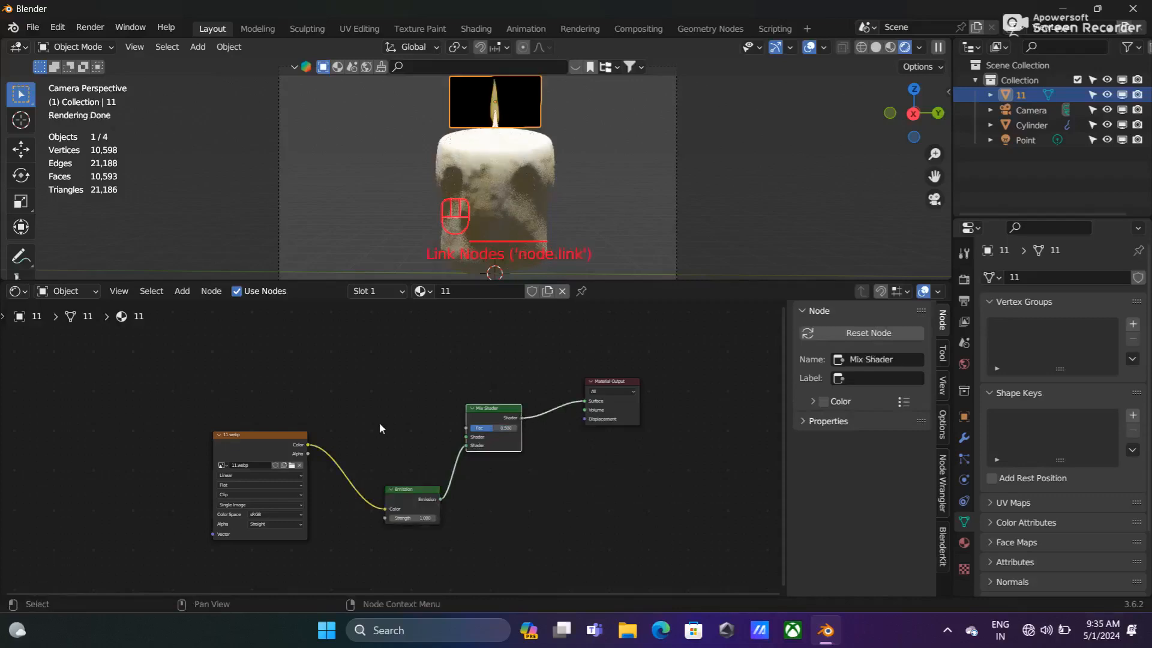
- Add a Transparent BSDF node above the Emission node
key(shift+a)
click(368, 401)
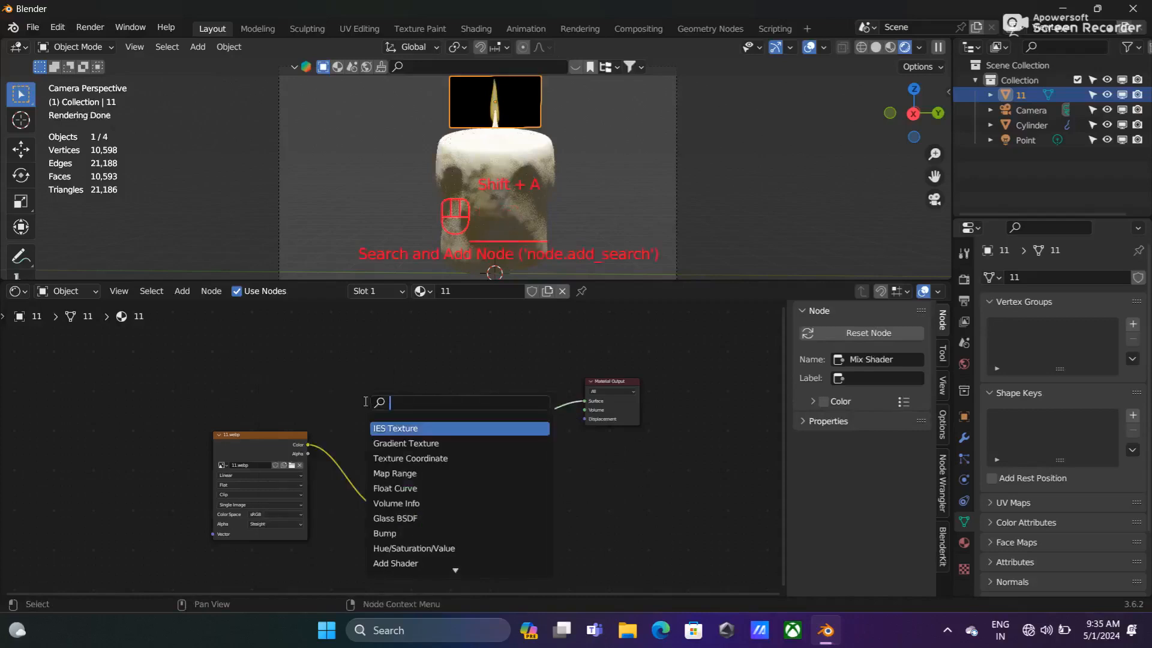
text(tra)
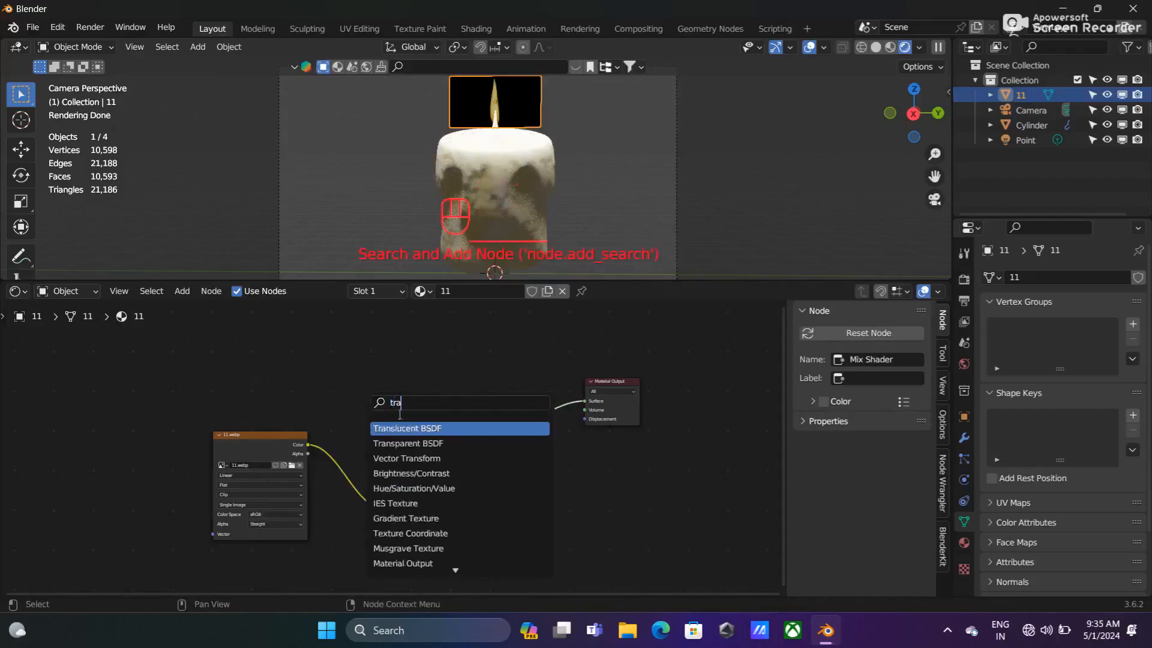
click(403, 442)
click(407, 447)
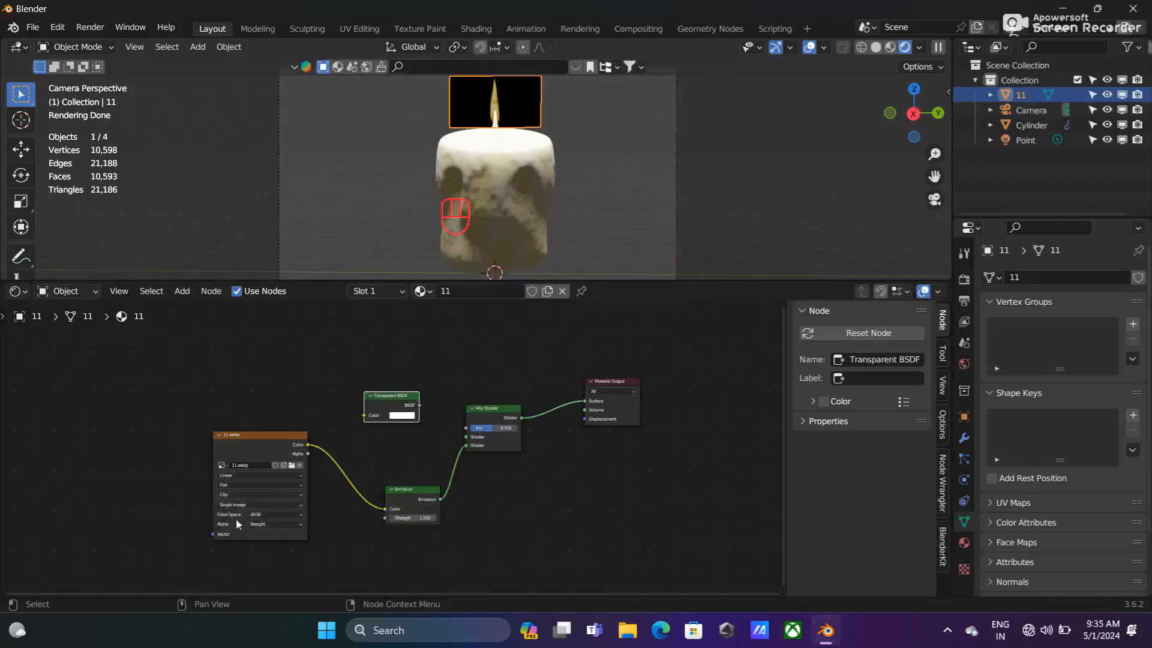
- Keep the image extension at Clip, then link Transparent BSDF to the first Mix Shader input and the image Color to Fac
click(282, 496)
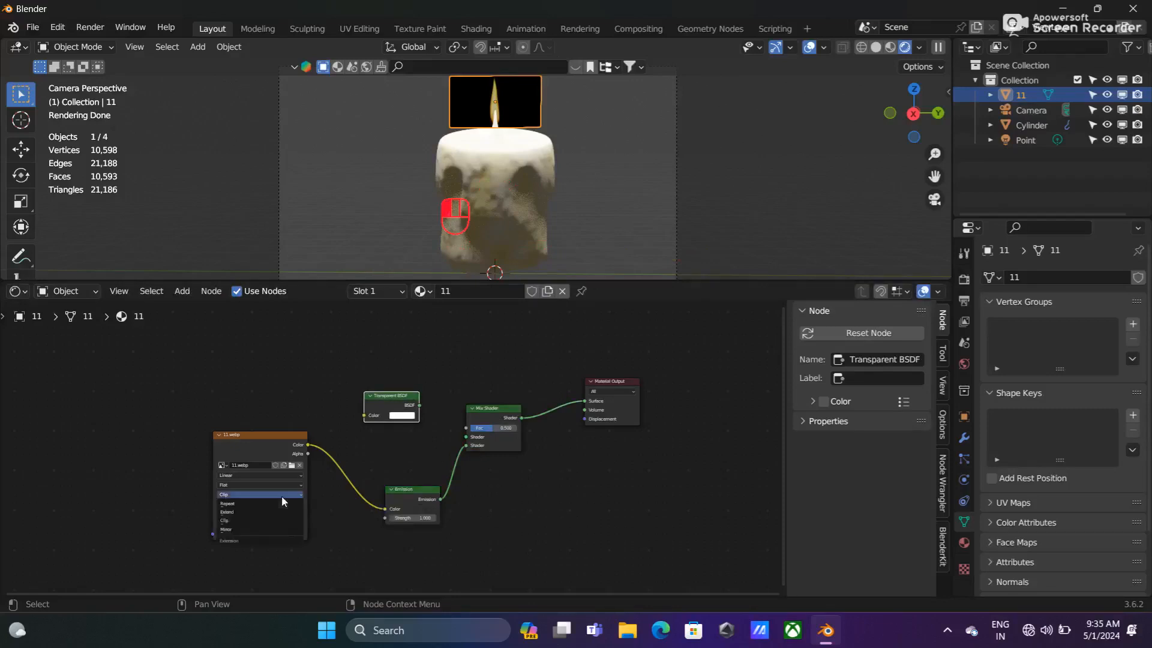
click(249, 522)
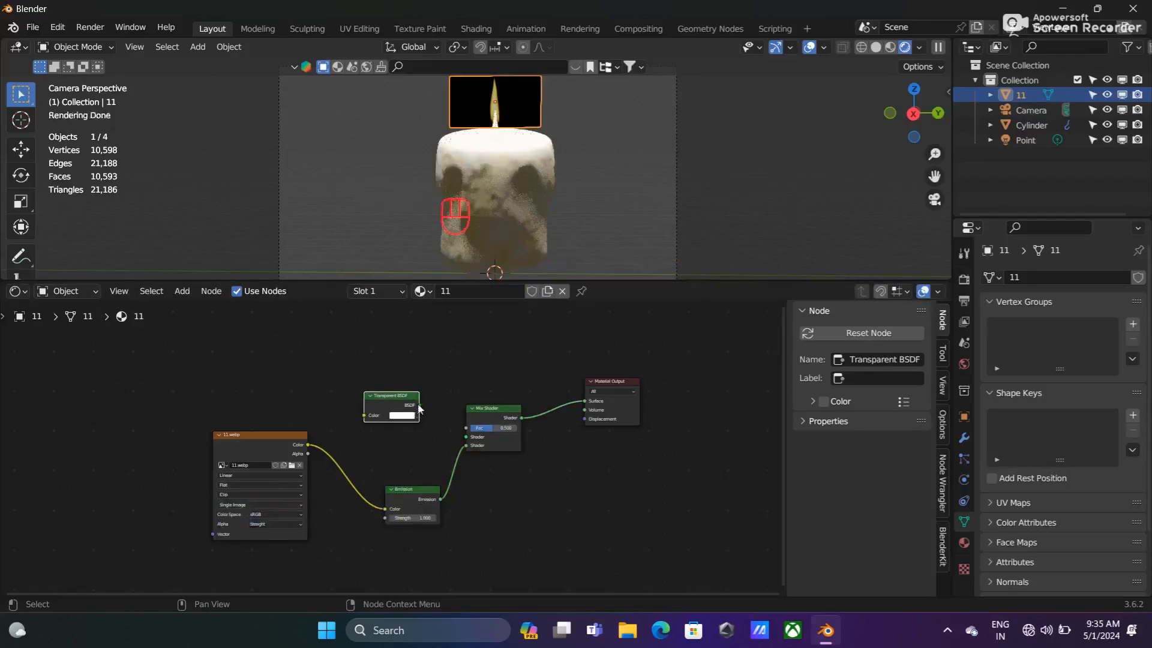
drag(418, 406, 426, 408)
drag(467, 442, 467, 438)
drag(308, 446, 468, 429)
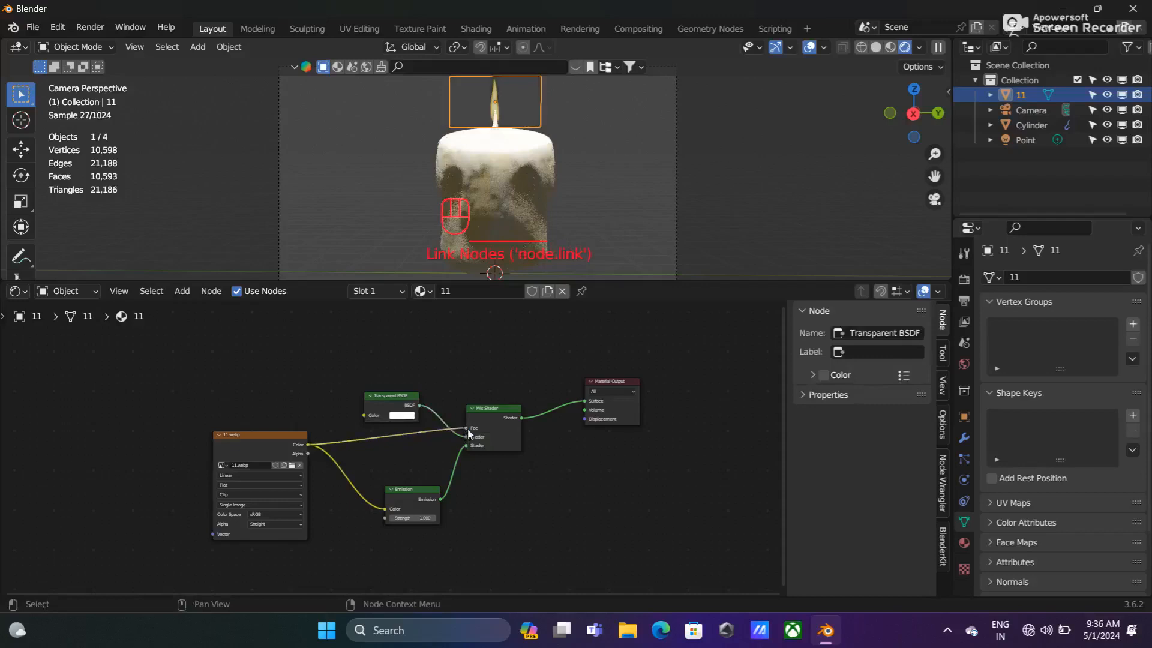
- Inspect the flame on the candle from the camera and from an angle, and return to the camera view with the flame plane selected
click(590, 153)
scroll(570, 146, up, 4)
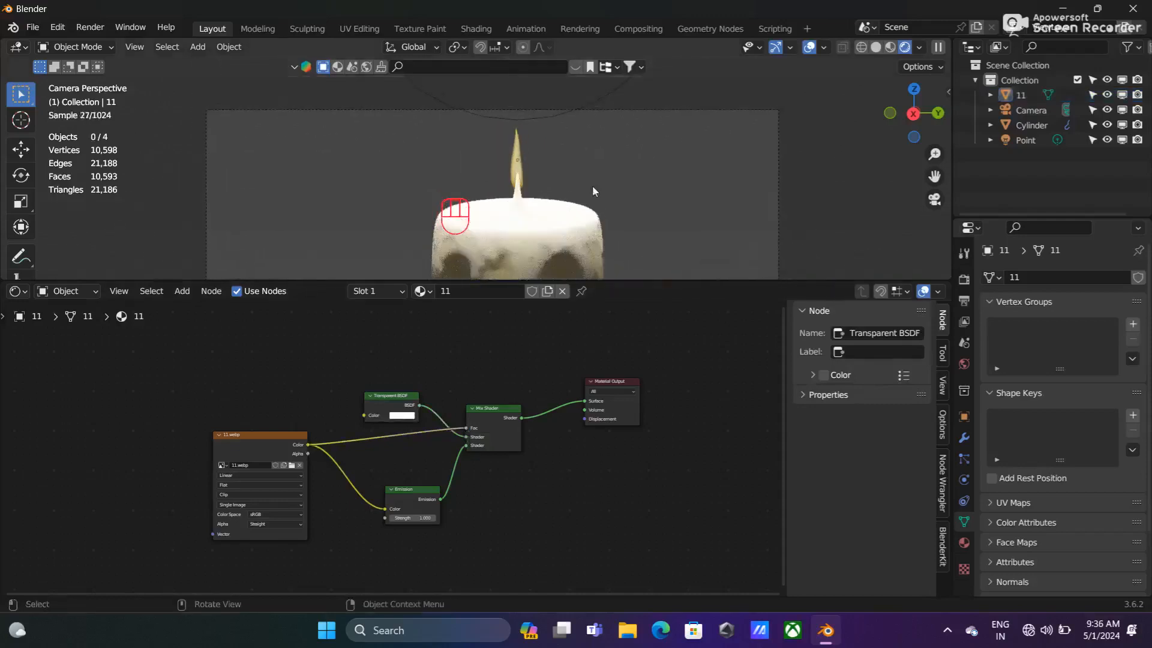
middle_drag(618, 181, 557, 161)
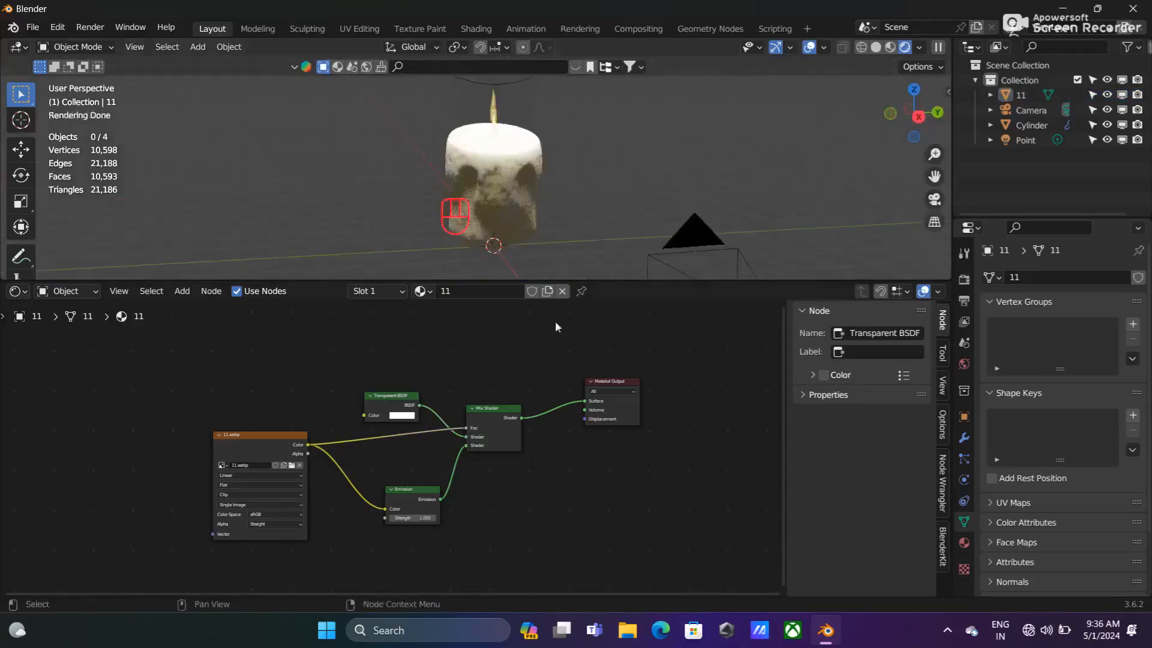
click(702, 251)
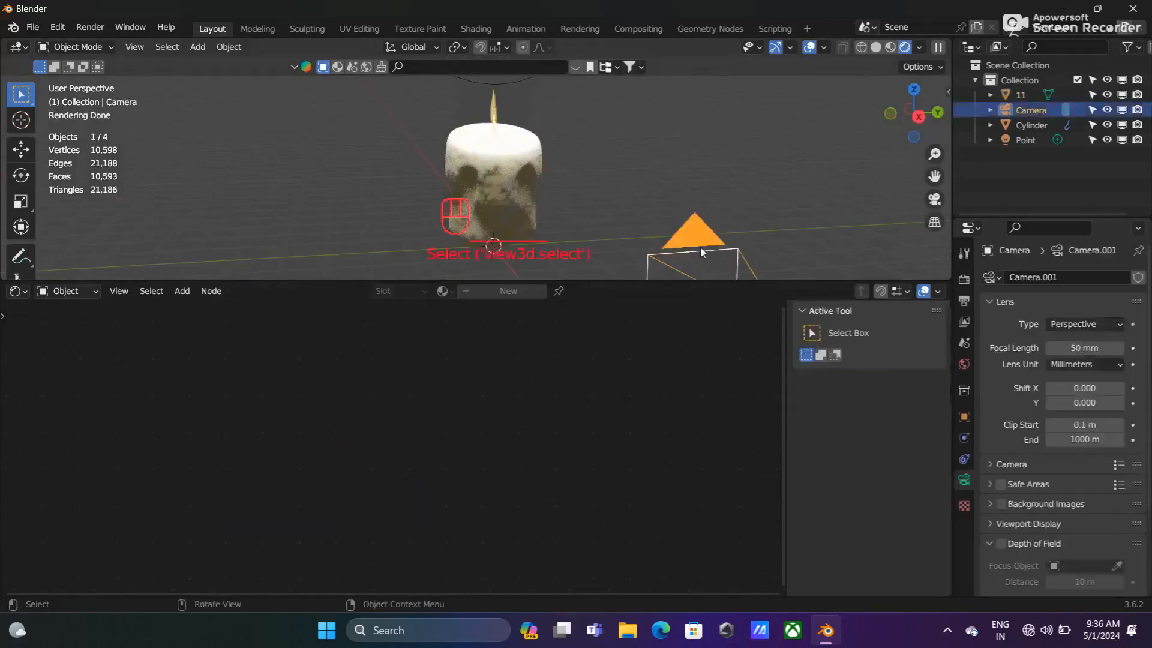
key(KP_0)
click(504, 166)
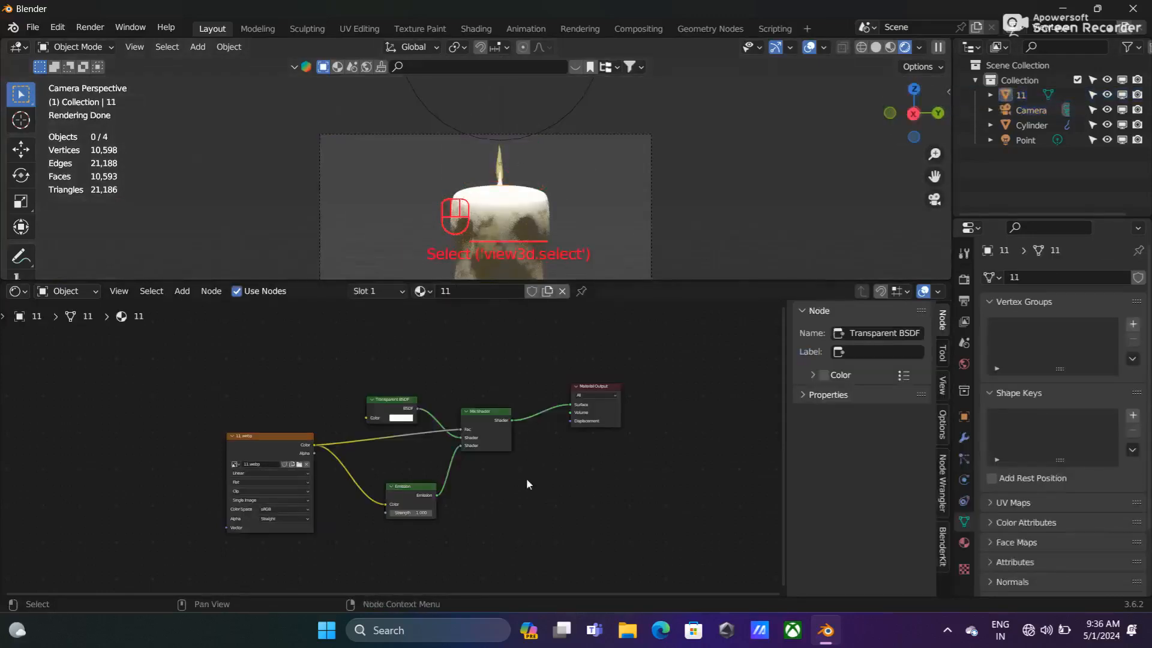
scroll(527, 478, up, 2)
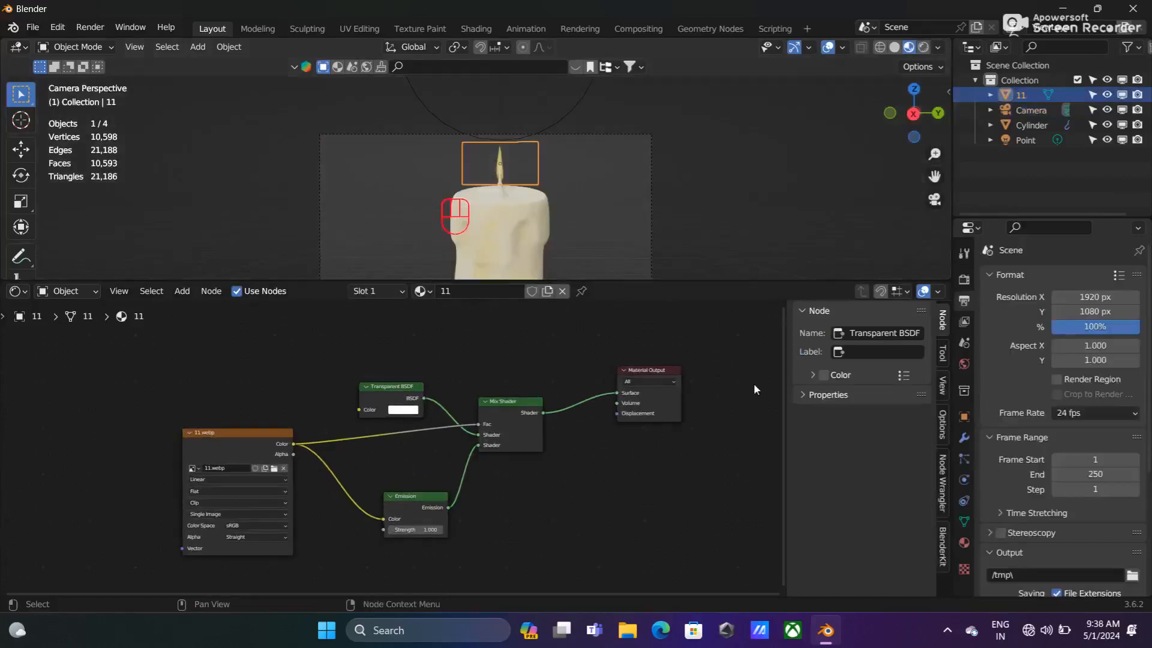
- Add a Solidify modifier to the flame plane, viewing the plane edge-on from the front
click(964, 436)
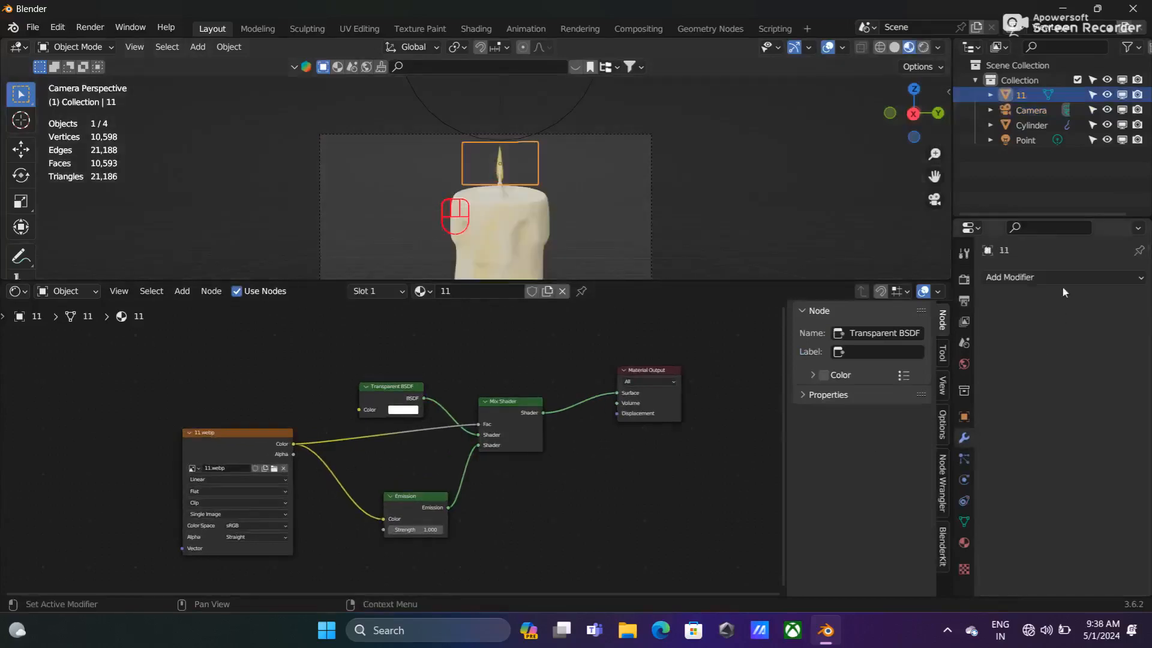
middle_drag(638, 187, 632, 190)
key(KP_1)
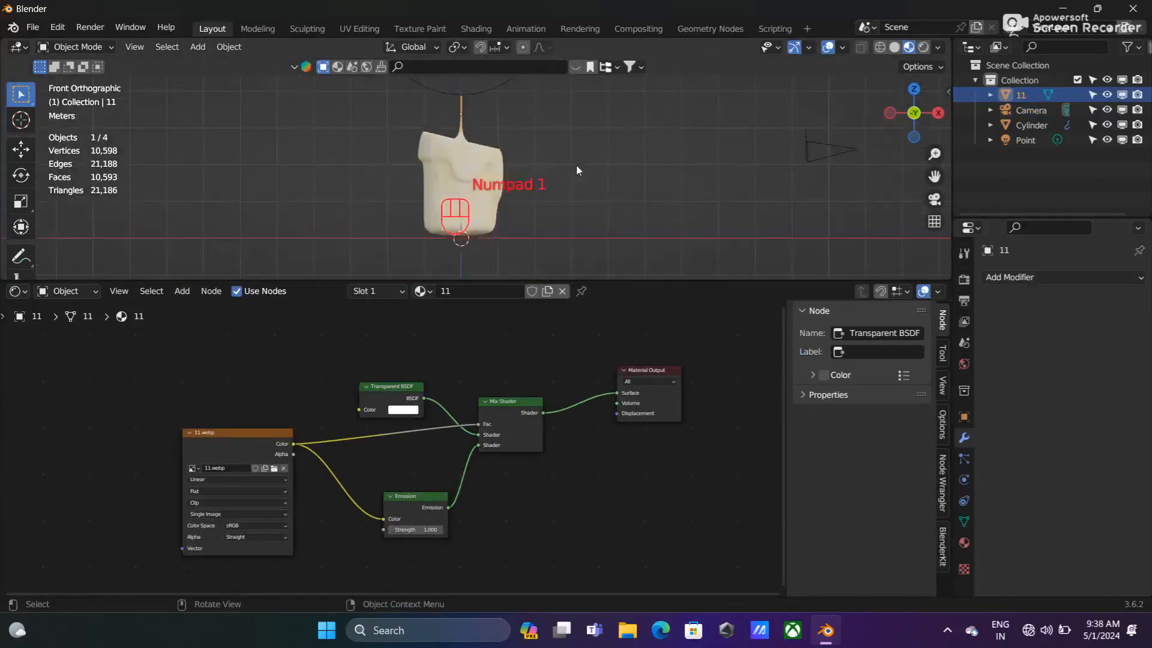
scroll(576, 164, up, 3)
shift+scroll(594, 166, up, 2)
click(1031, 277)
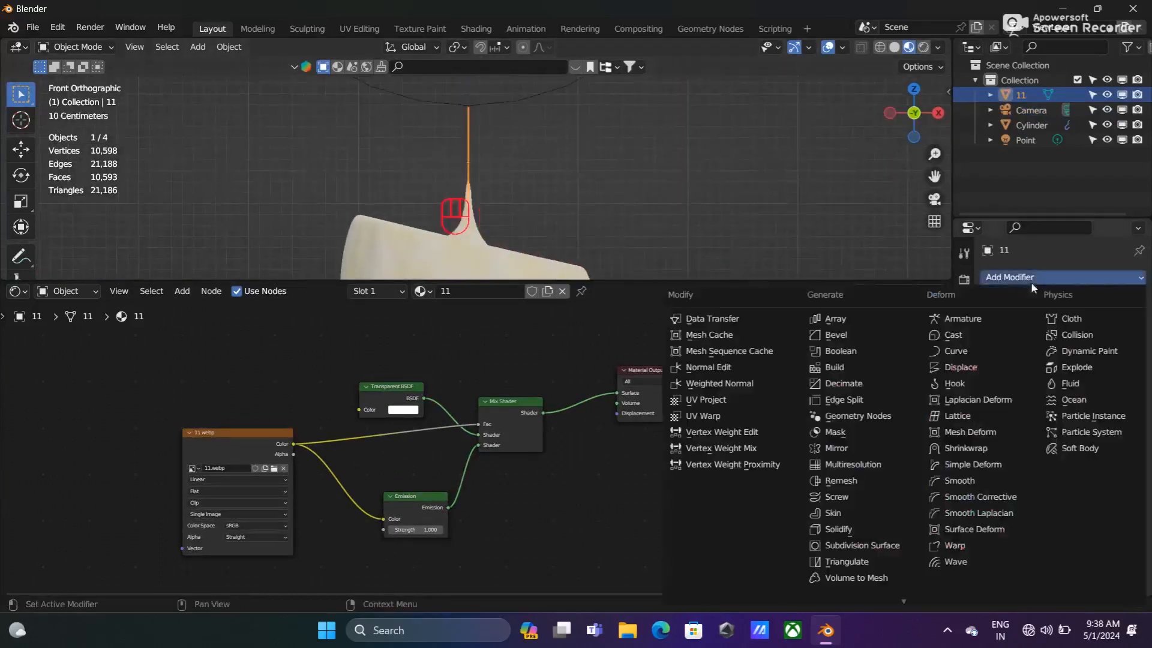
click(838, 529)
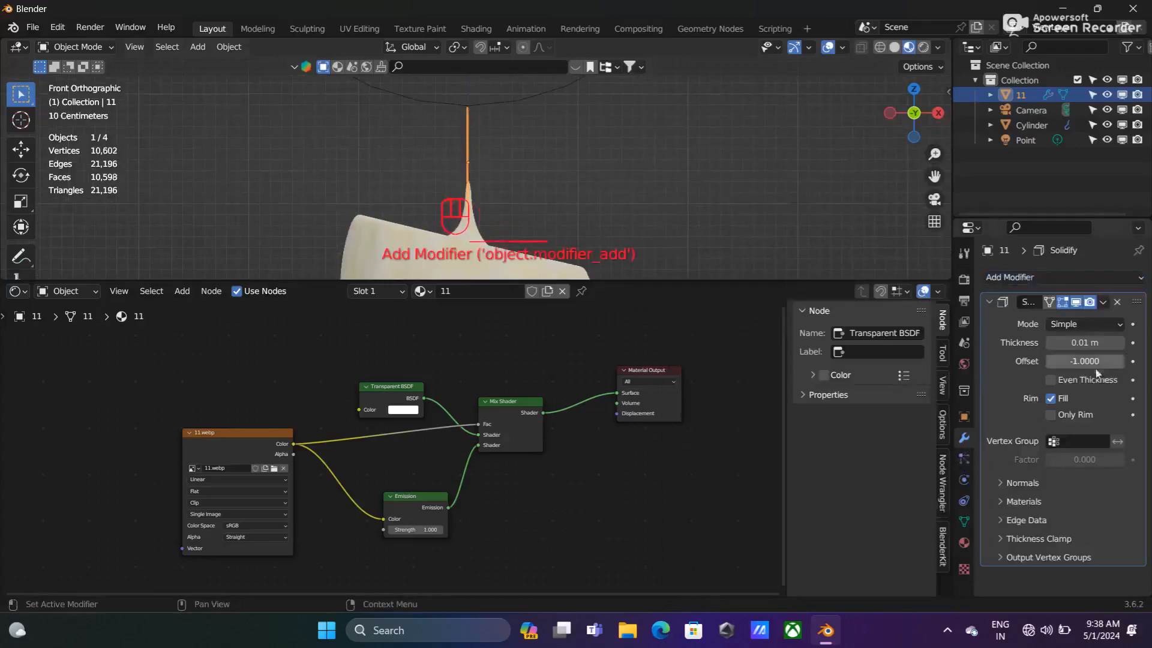
- Set the Solidify thickness to 0.09 m and enable Only Rim, checking the flame from several angles
click(1121, 343)
click(1122, 343)
click(1121, 343)
click(1122, 343)
click(1122, 343)
click(1122, 343)
middle_drag(613, 160, 457, 173)
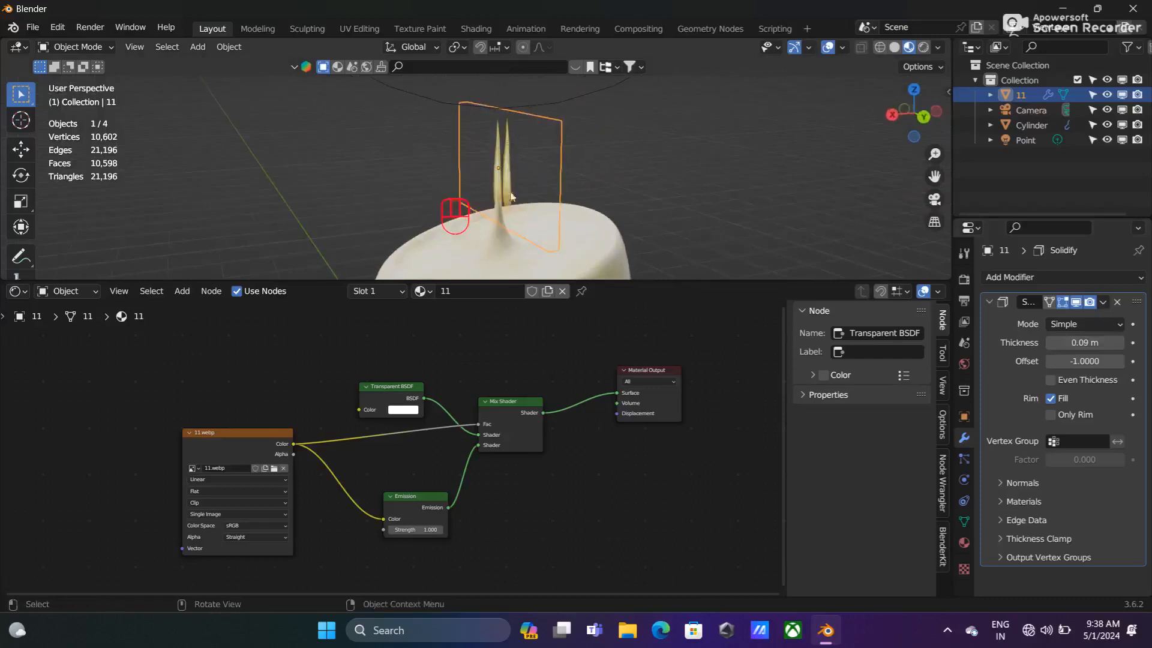
middle_drag(668, 150, 723, 160)
click(594, 156)
mouse_move(594, 156)
middle_down()
mouse_move(771, 149)
mouse_move(343, 149)
mouse_move(613, 152)
middle_up()
- Enlarge the 3D viewport and preview the candle through the camera in Rendered shading
scroll(613, 153, down, 6)
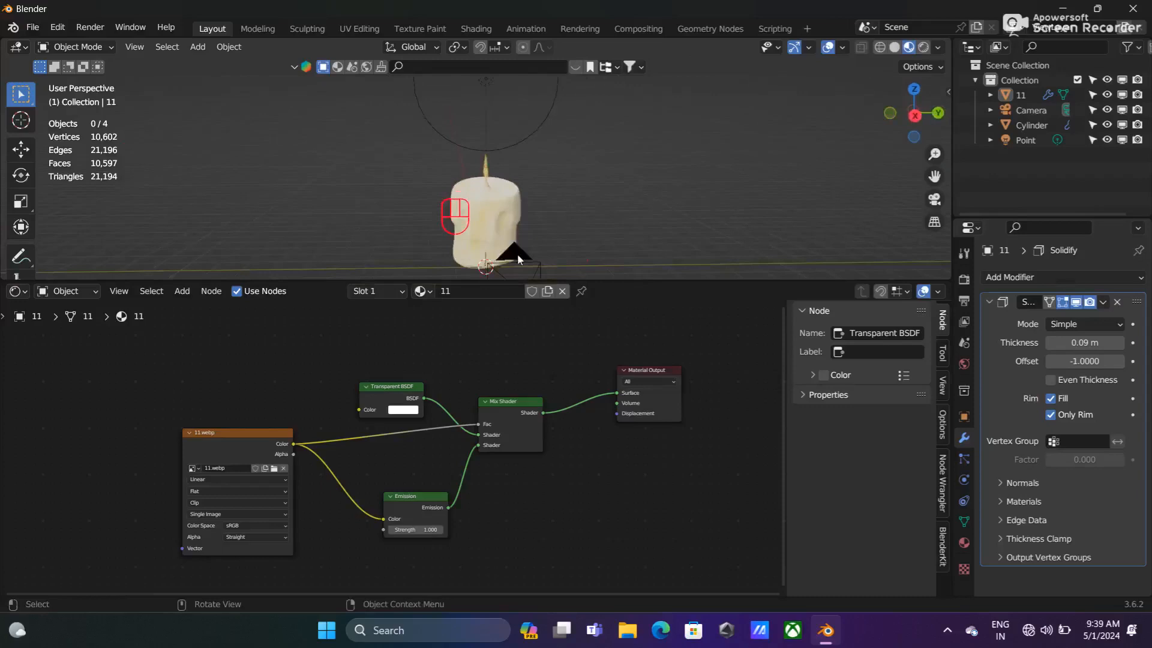
click(517, 254)
key(KP_0)
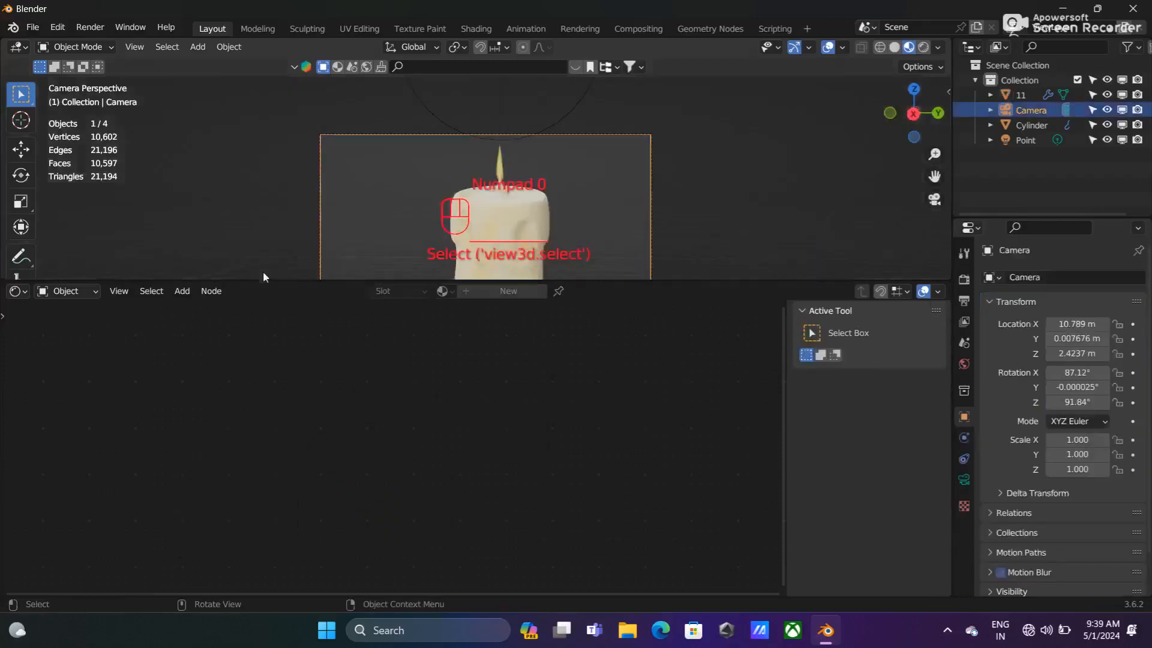
drag(260, 280, 260, 573)
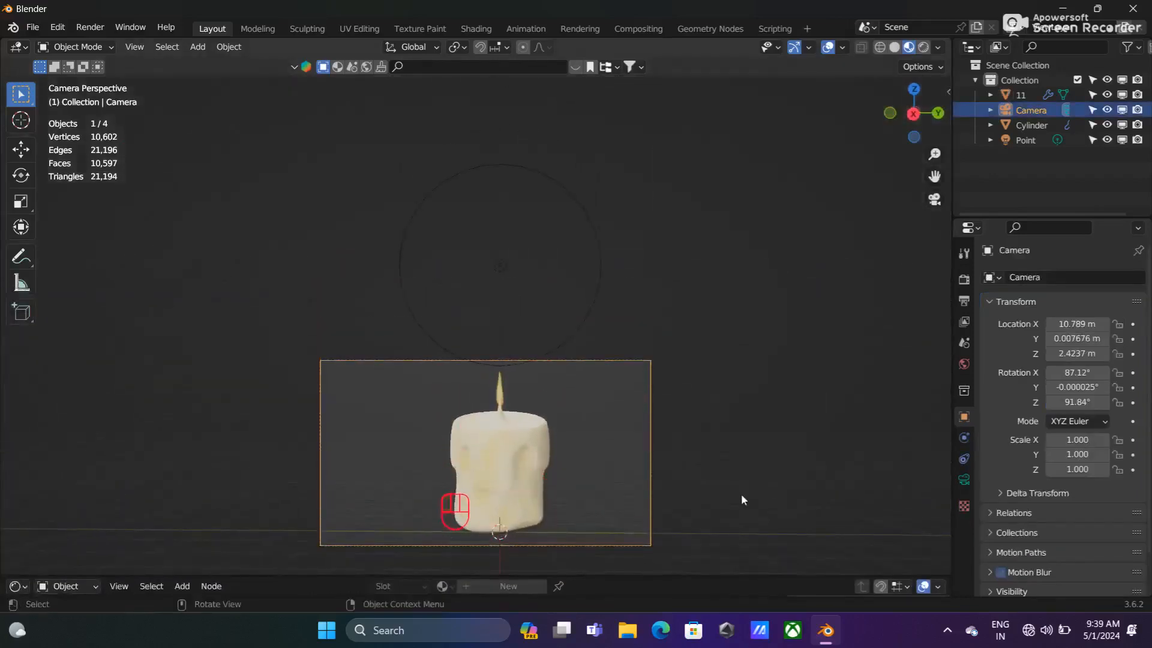
scroll(743, 492, up, 2)
click(923, 47)
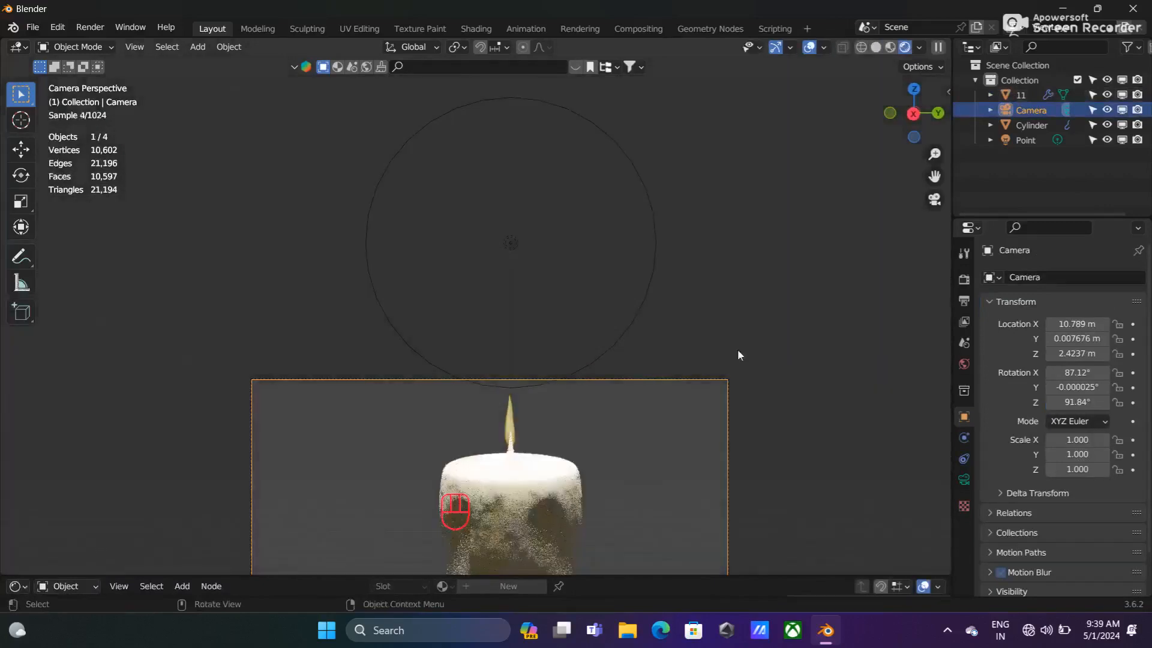
shift+middle_drag(748, 411, 732, 247)
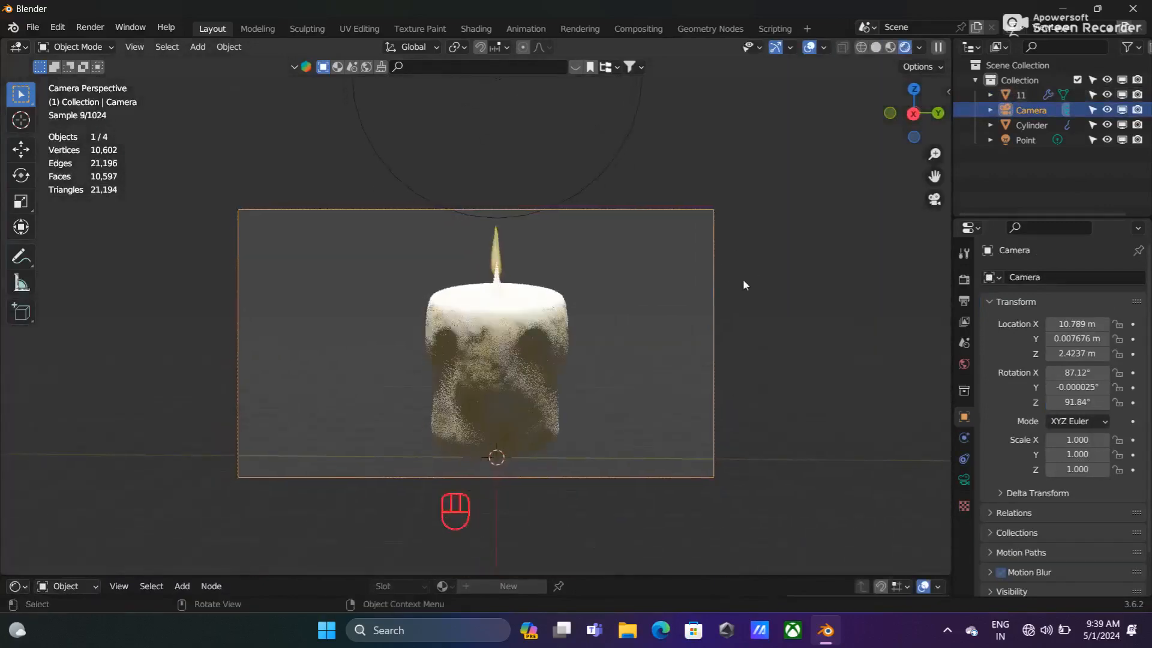
mouse_move(745, 300)
middle_down()
mouse_move(881, 296)
mouse_move(736, 297)
middle_up()
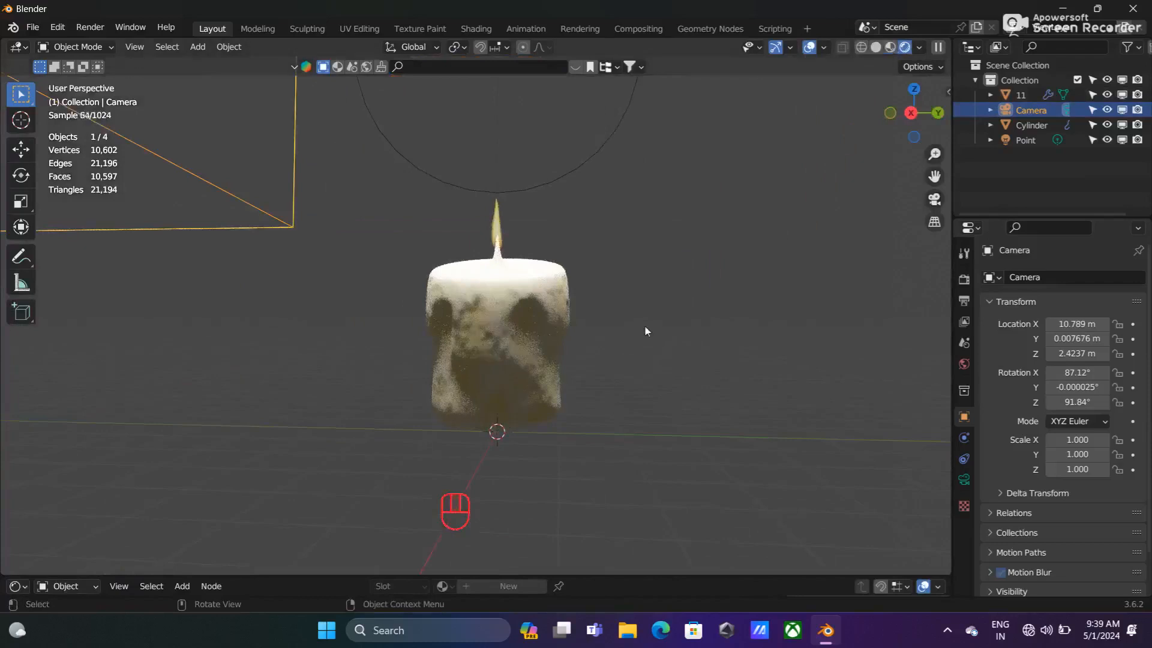
key(KP_0)
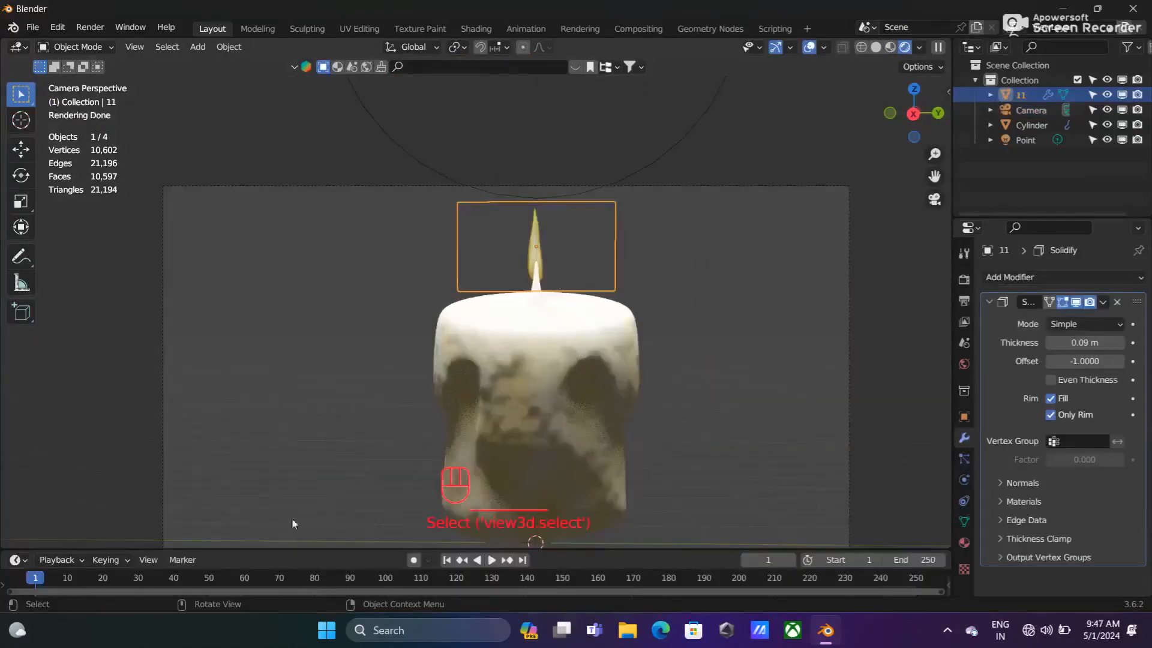
- Enlarge the timeline and insert a Rotation keyframe for the flame plane at frame 1
drag(344, 549, 375, 382)
scroll(600, 252, up, 3)
shift+middle_drag(773, 229, 740, 275)
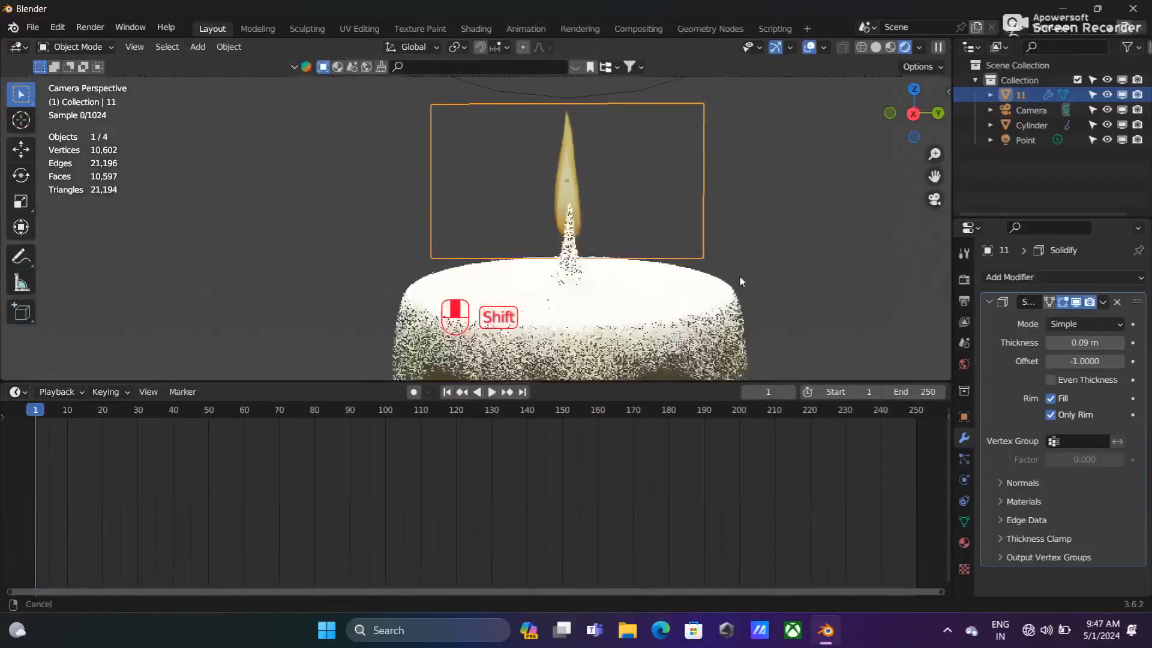
scroll(737, 282, up, 1)
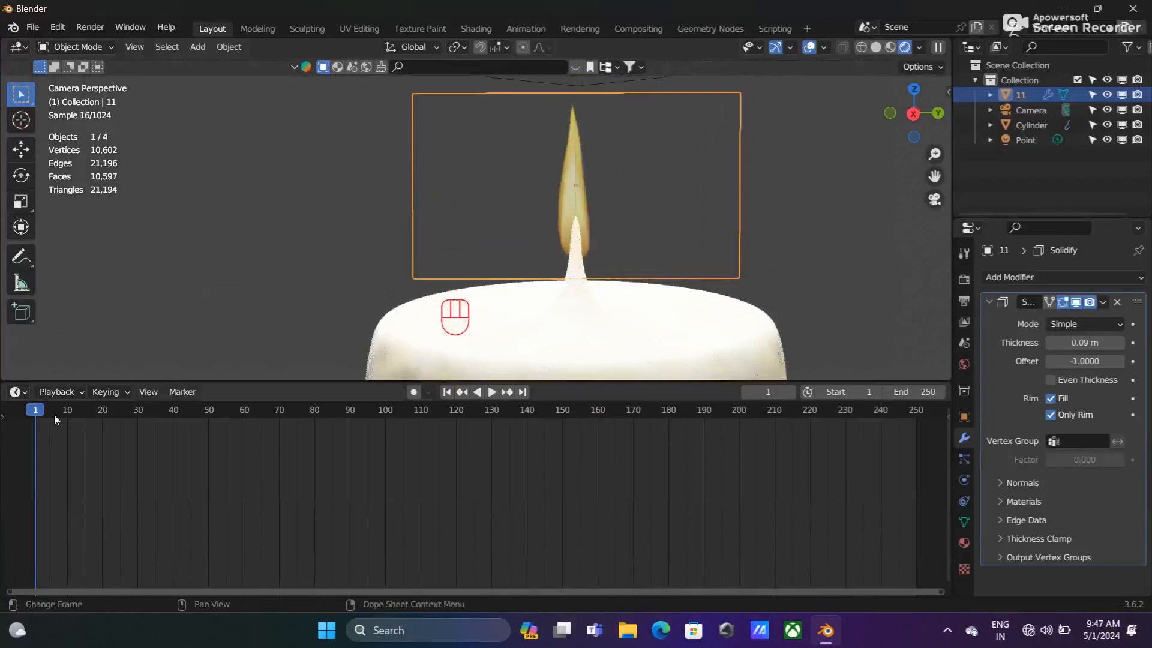
key(n)
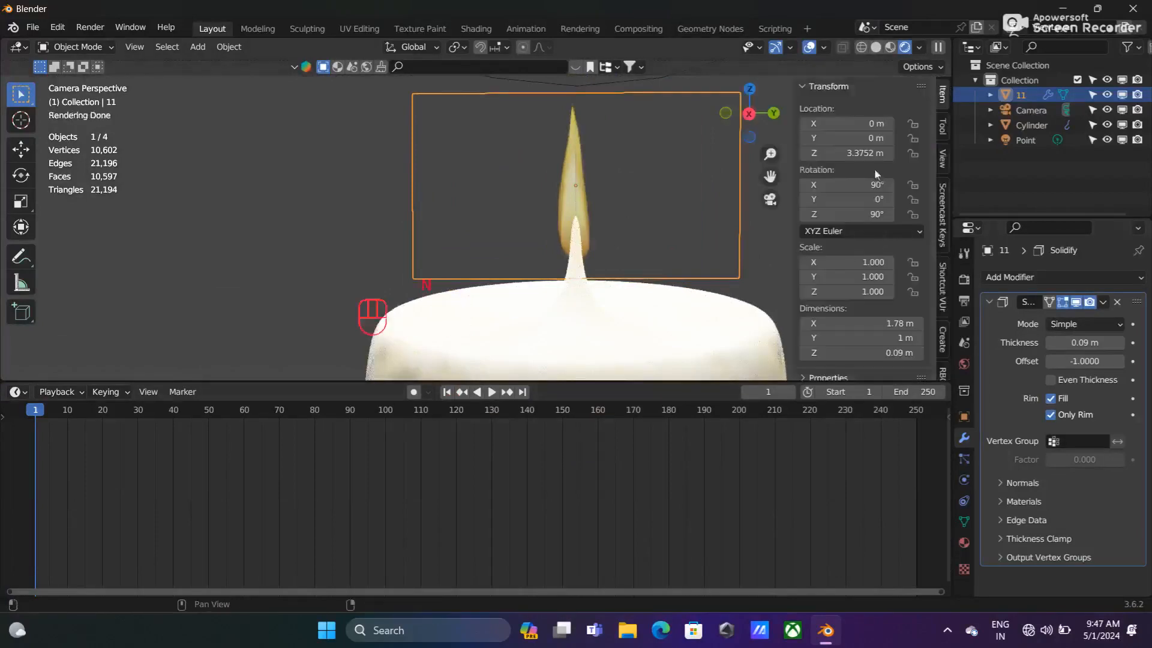
key(i)
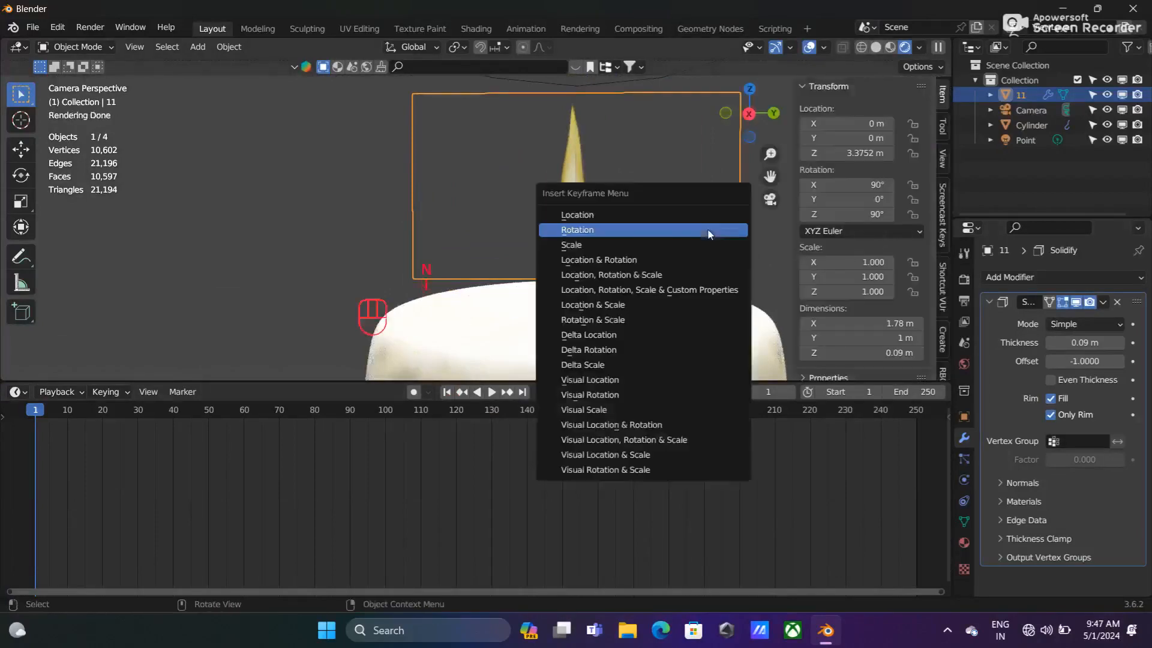
click(622, 231)
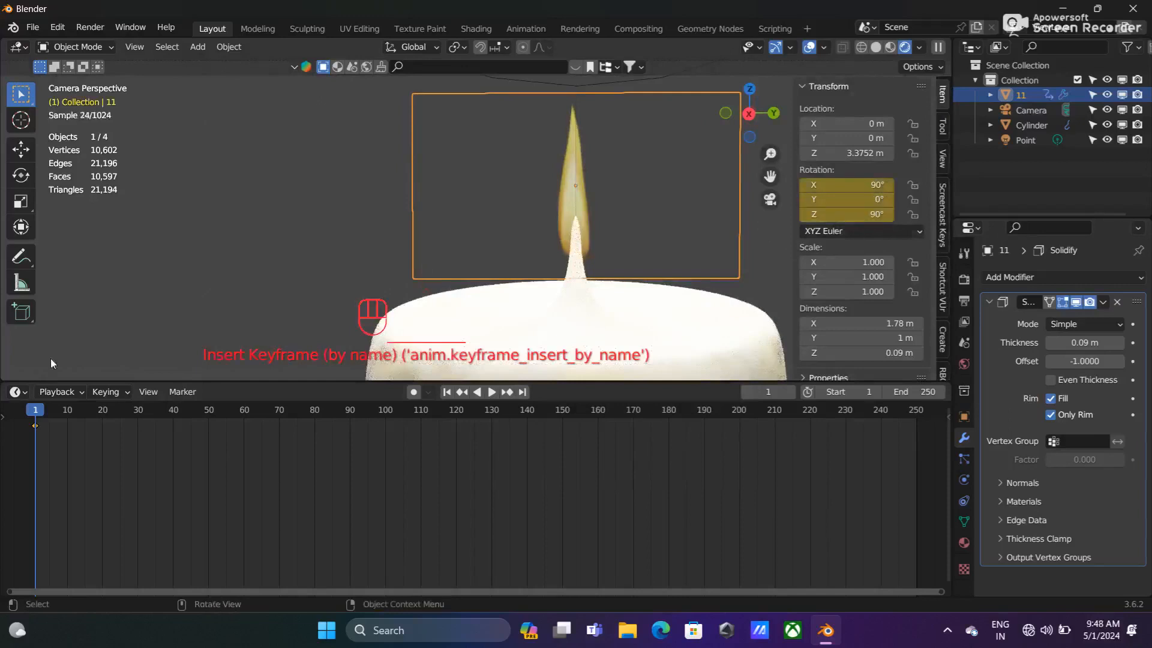
- At frame 15, set the flame plane's rotation to X 91°, Y -2°, Z 94° and insert a Rotation keyframe
drag(32, 410, 85, 410)
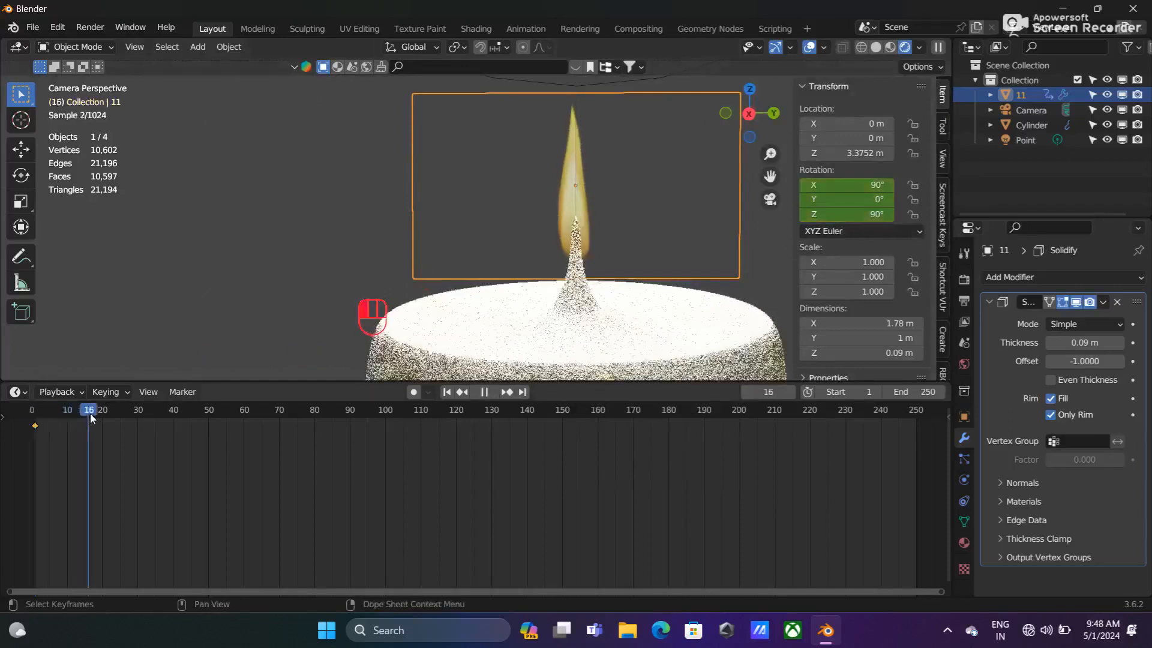
click(890, 214)
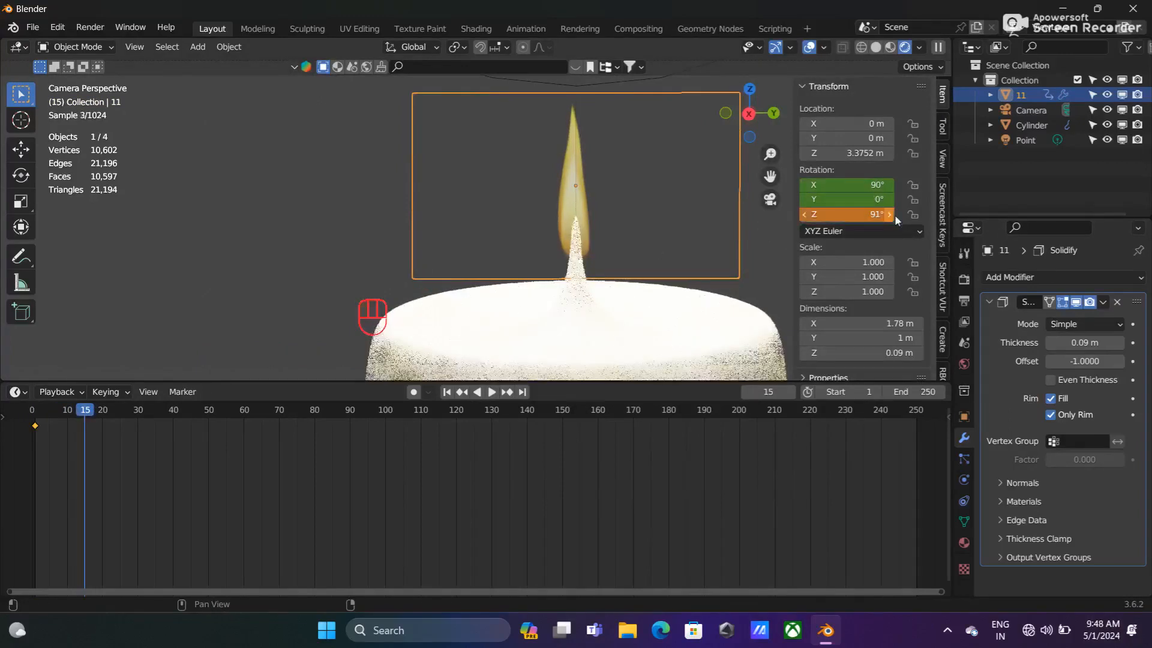
click(890, 214)
click(891, 215)
click(890, 214)
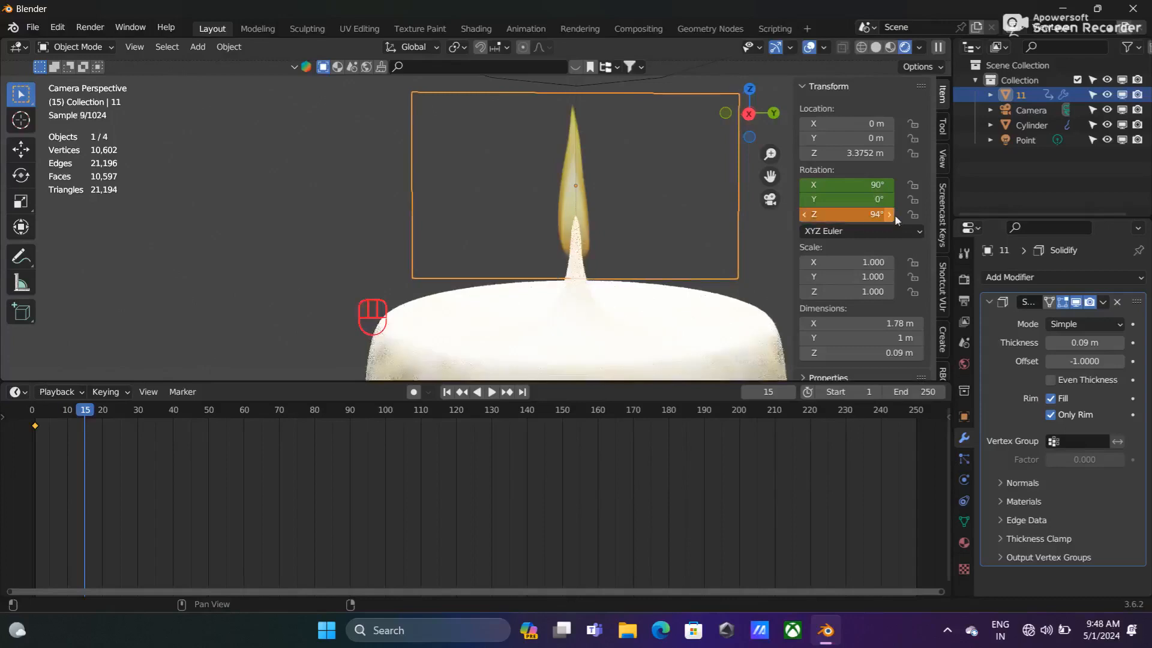
click(804, 200)
click(803, 199)
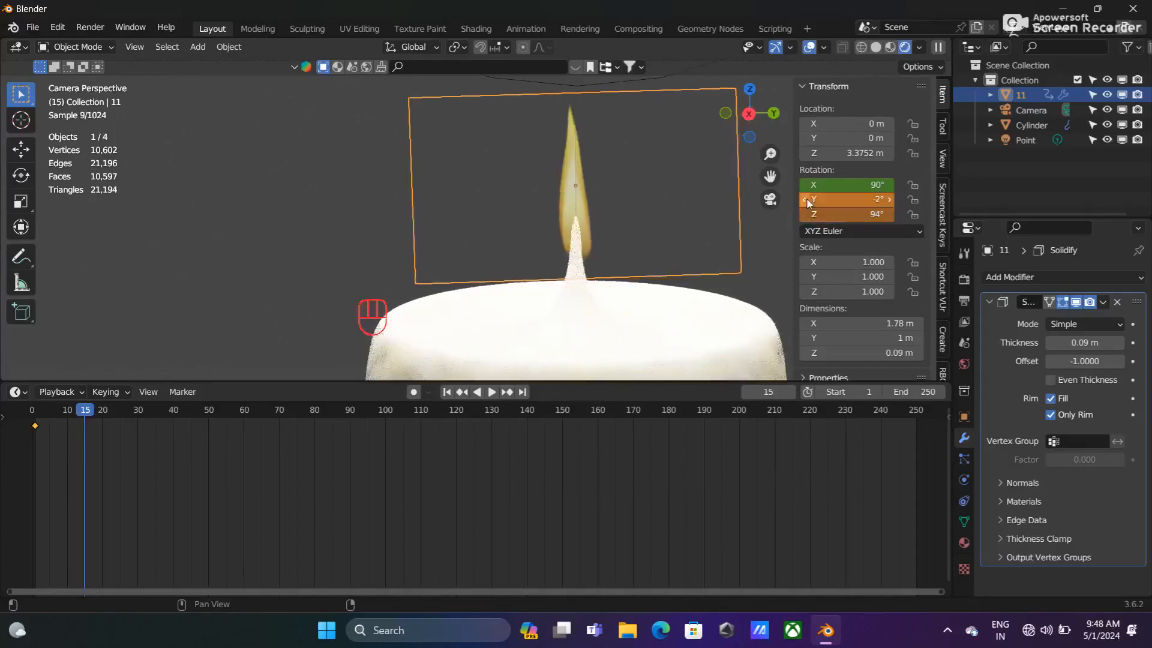
click(889, 185)
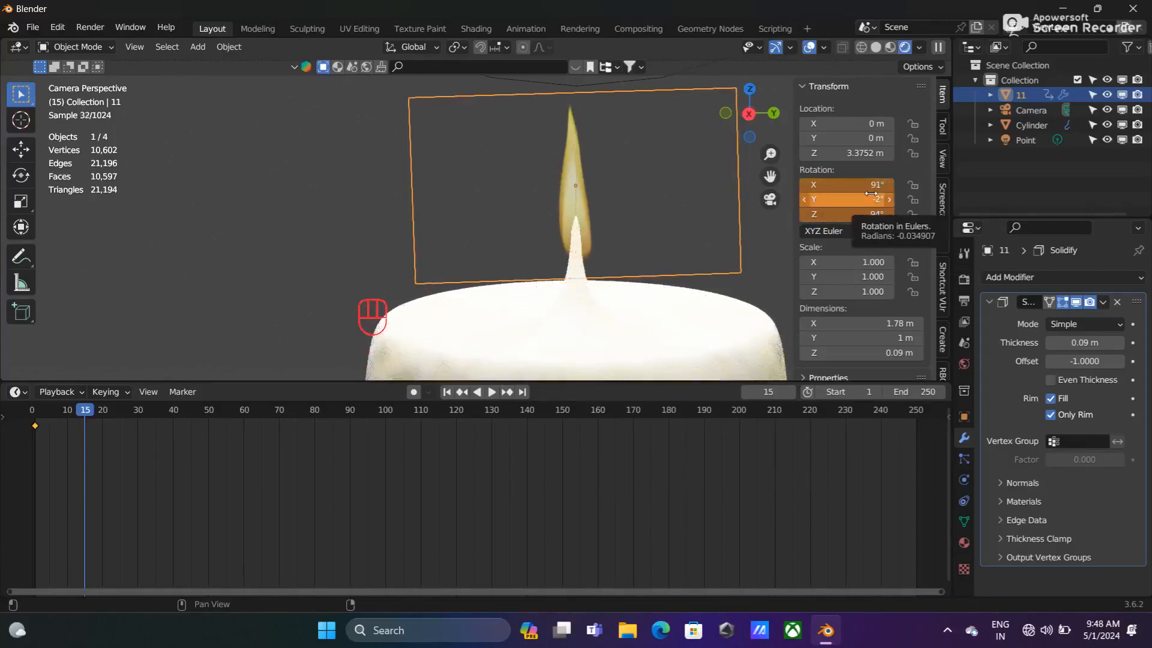
key(i)
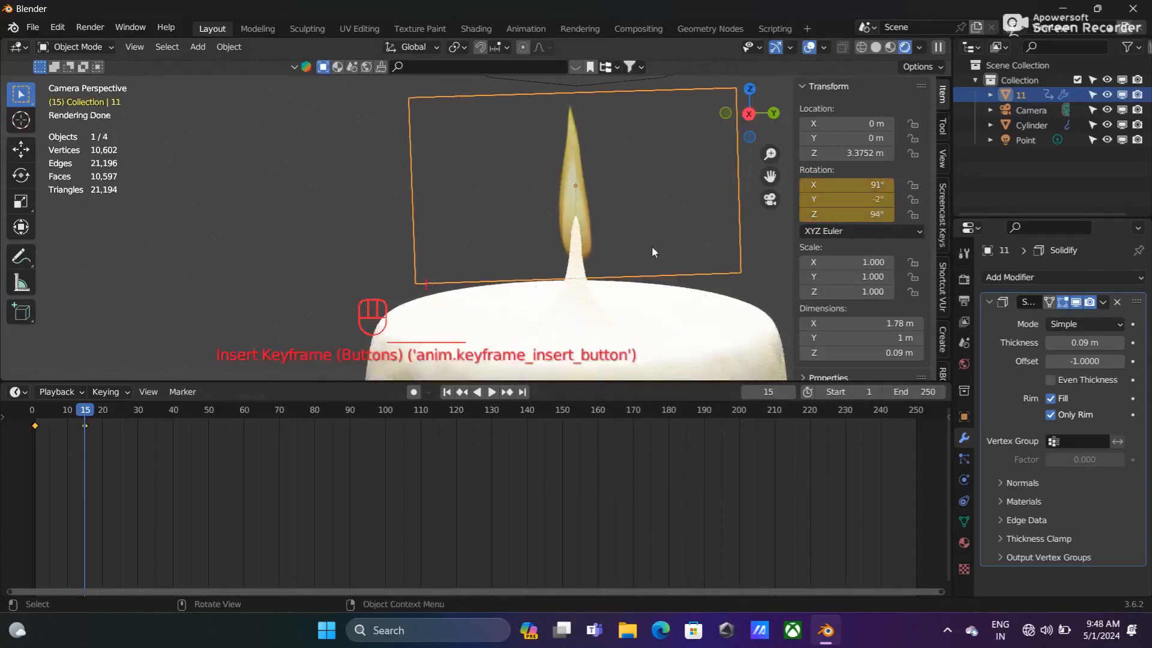
key(i)
click(615, 251)
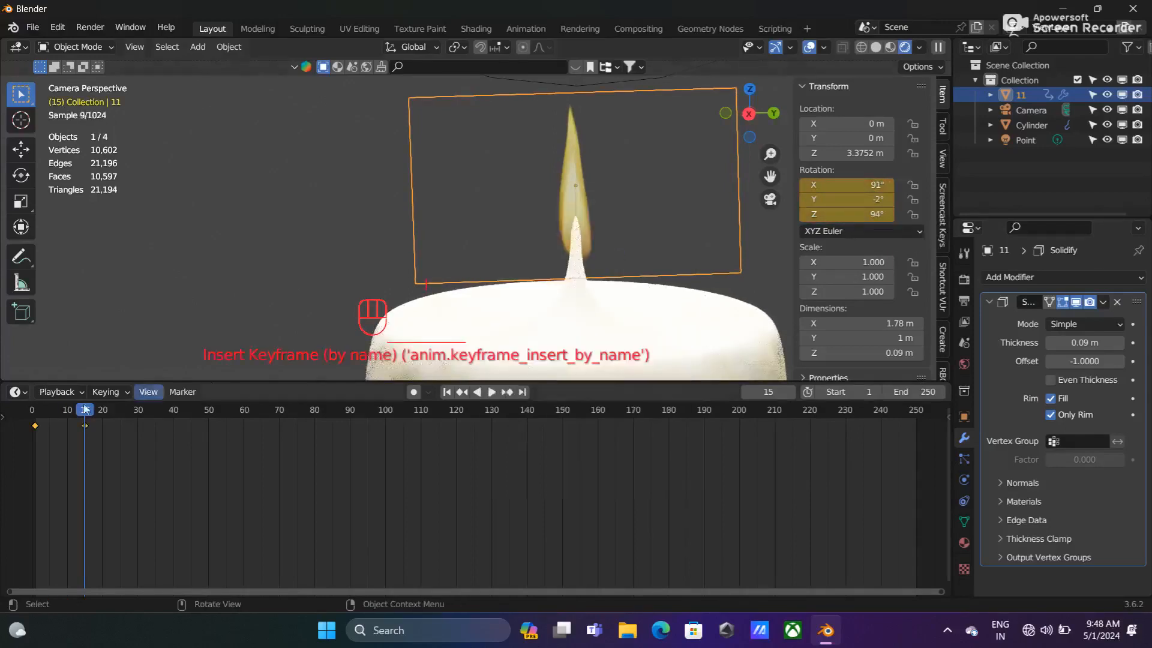
- Move to frame 25 and set the flame plane's Z rotation to 87°
drag(85, 410, 137, 410)
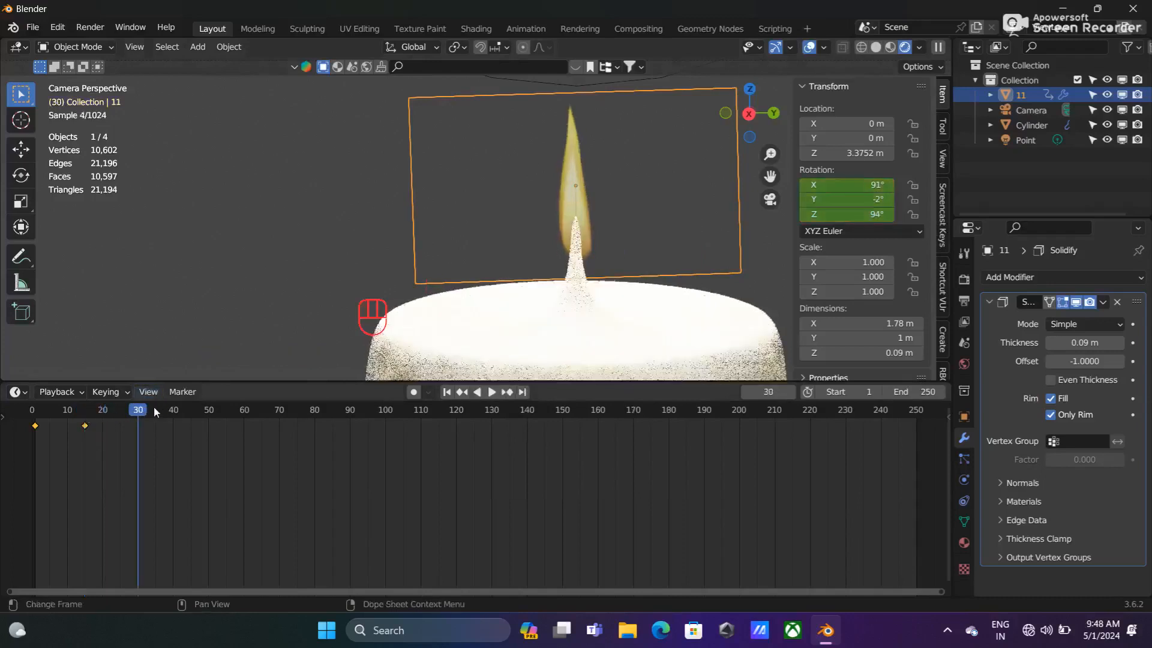
click(120, 409)
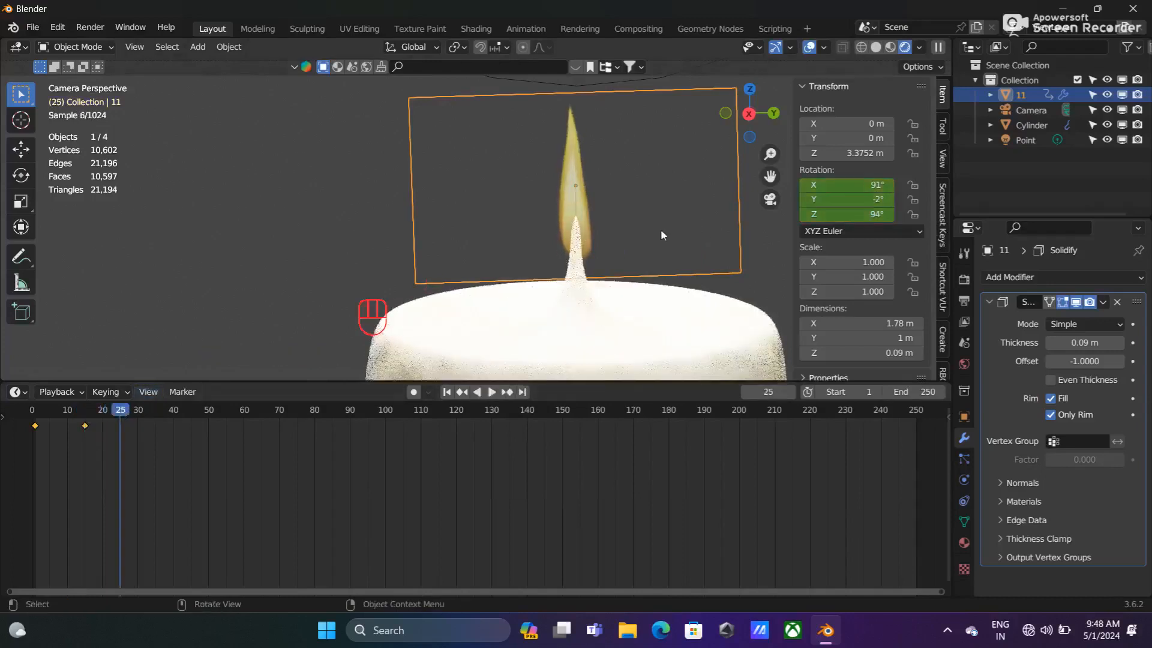
click(809, 221)
click(809, 220)
click(810, 221)
click(809, 220)
click(810, 221)
click(810, 221)
click(810, 221)
- Set the flame plane's Y rotation to 3° and its X rotation to 89° at frame 25
click(888, 203)
click(888, 201)
click(888, 201)
click(888, 201)
click(887, 201)
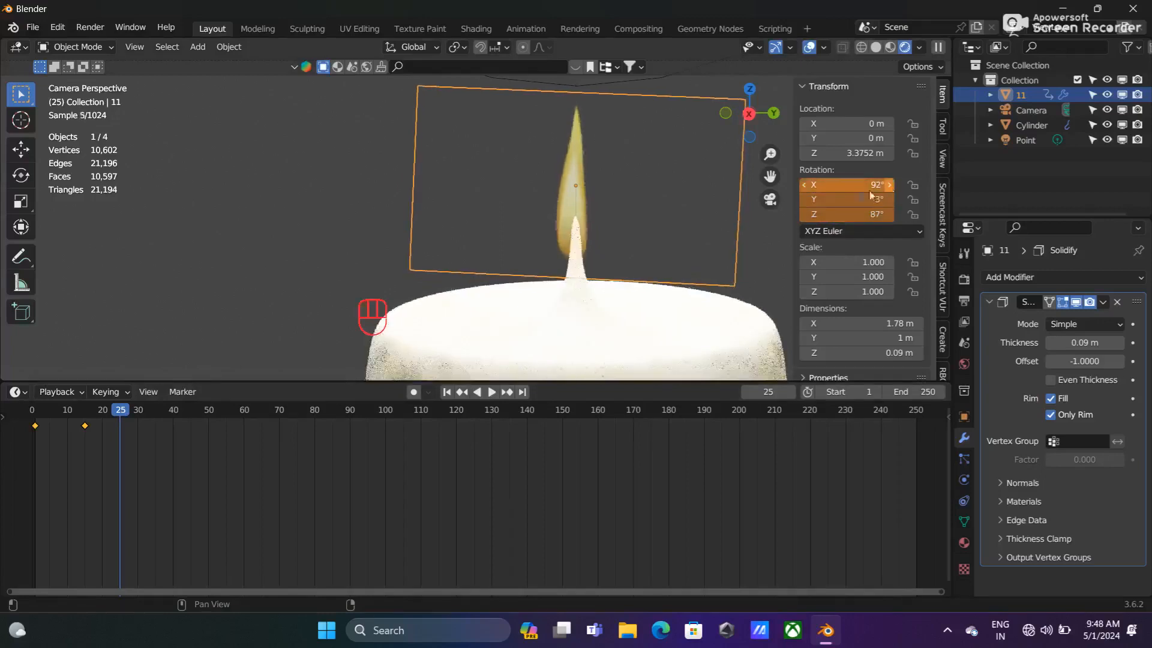
click(802, 186)
click(803, 186)
click(802, 186)
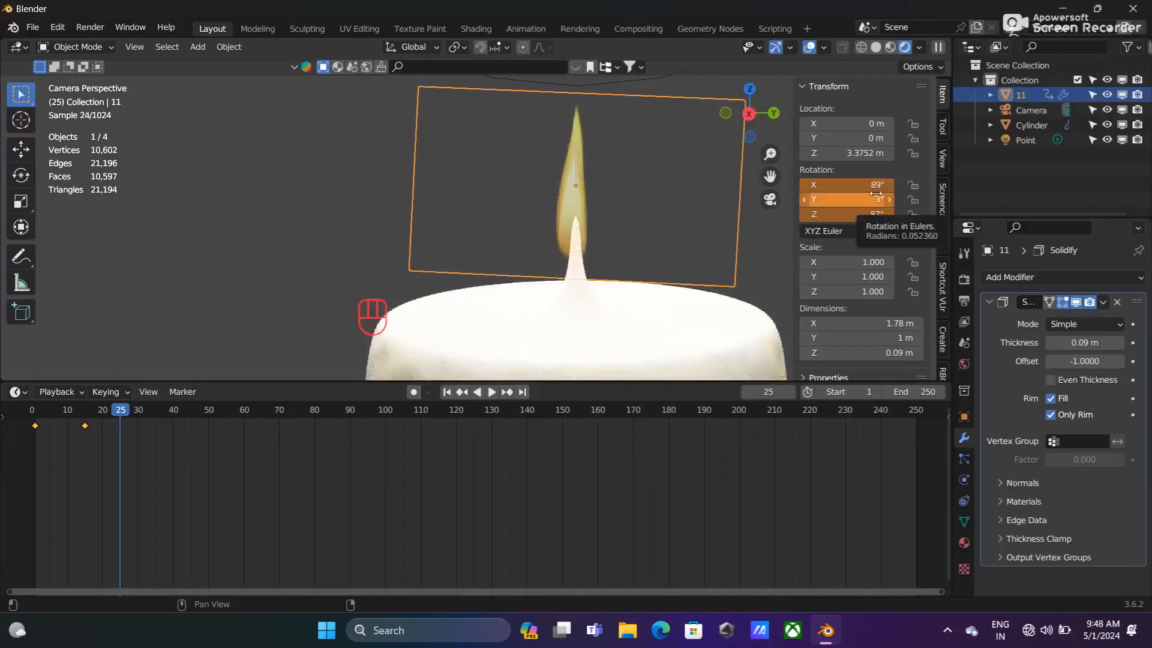
- Insert a Rotation keyframe for the flame plane at frame 25
key(i)
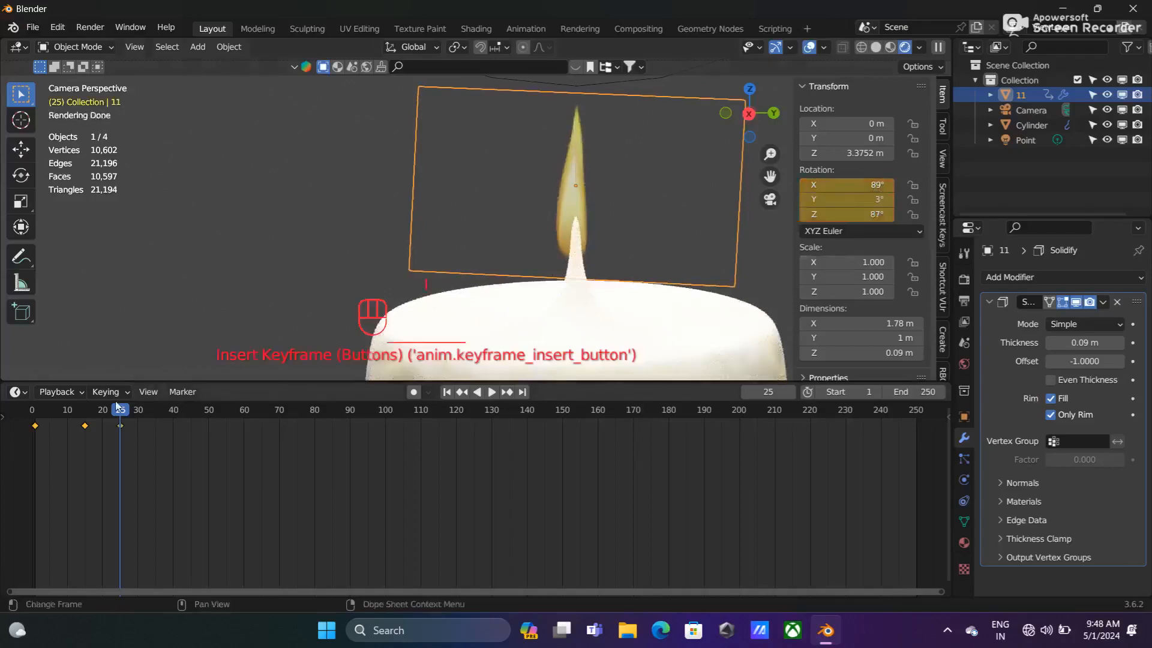
key(i)
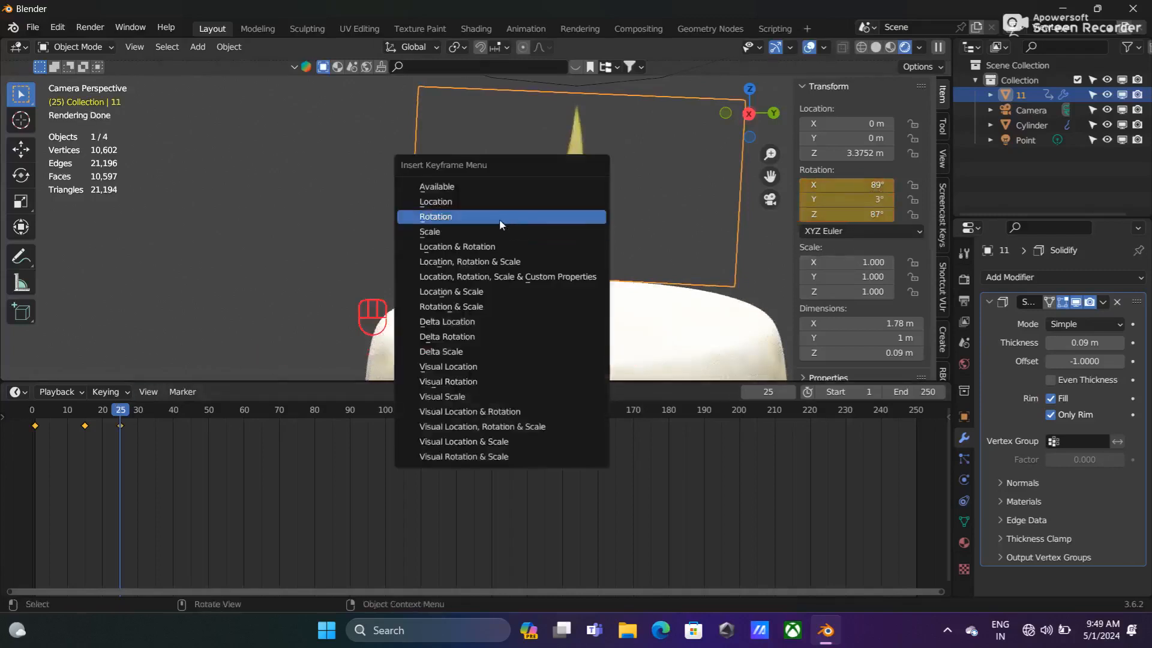
click(499, 215)
- Move to frame 36 and set the flame plane's rotation to X 91°, Y -2°, Z 83°
drag(120, 411, 161, 418)
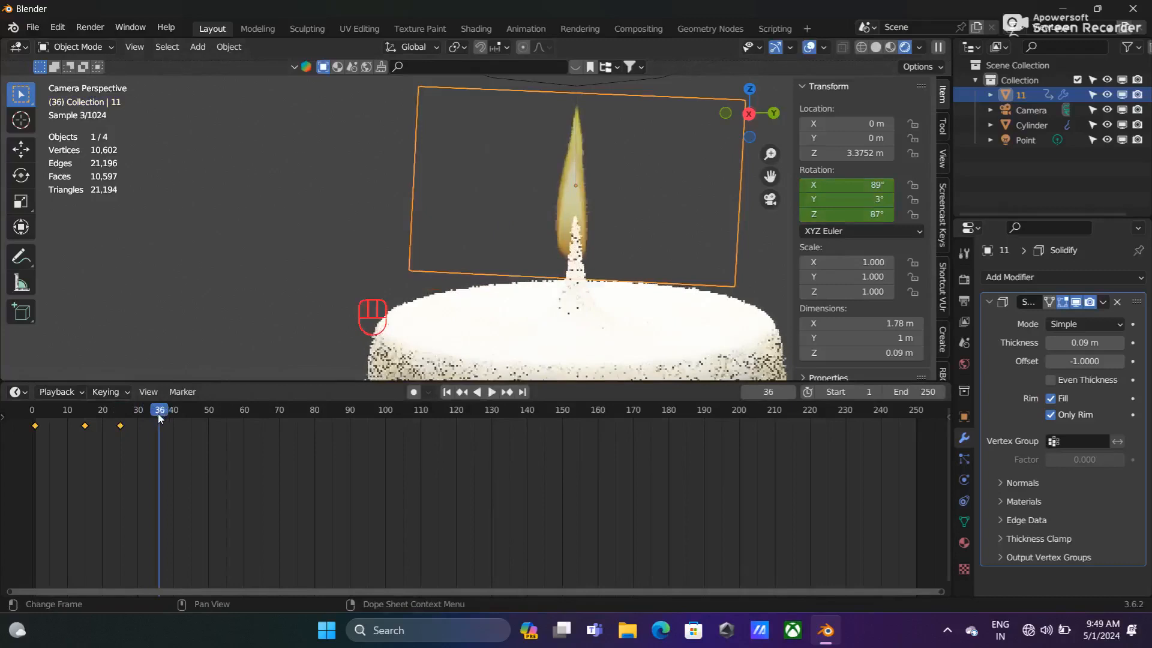
click(805, 215)
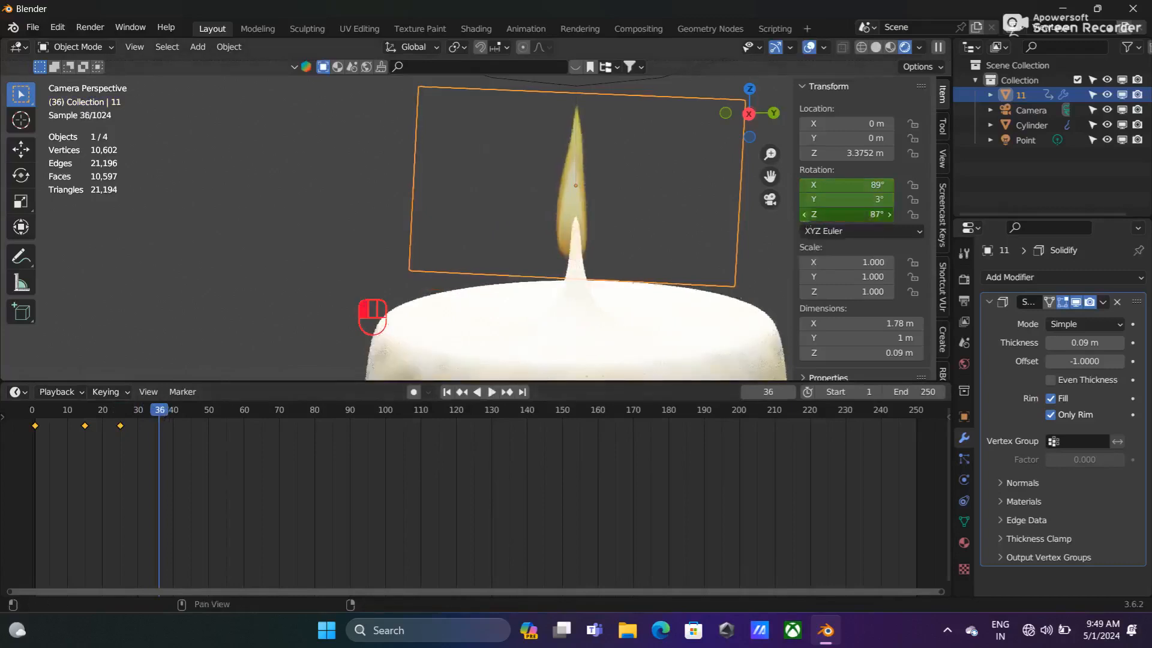
click(806, 215)
click(806, 215)
click(805, 215)
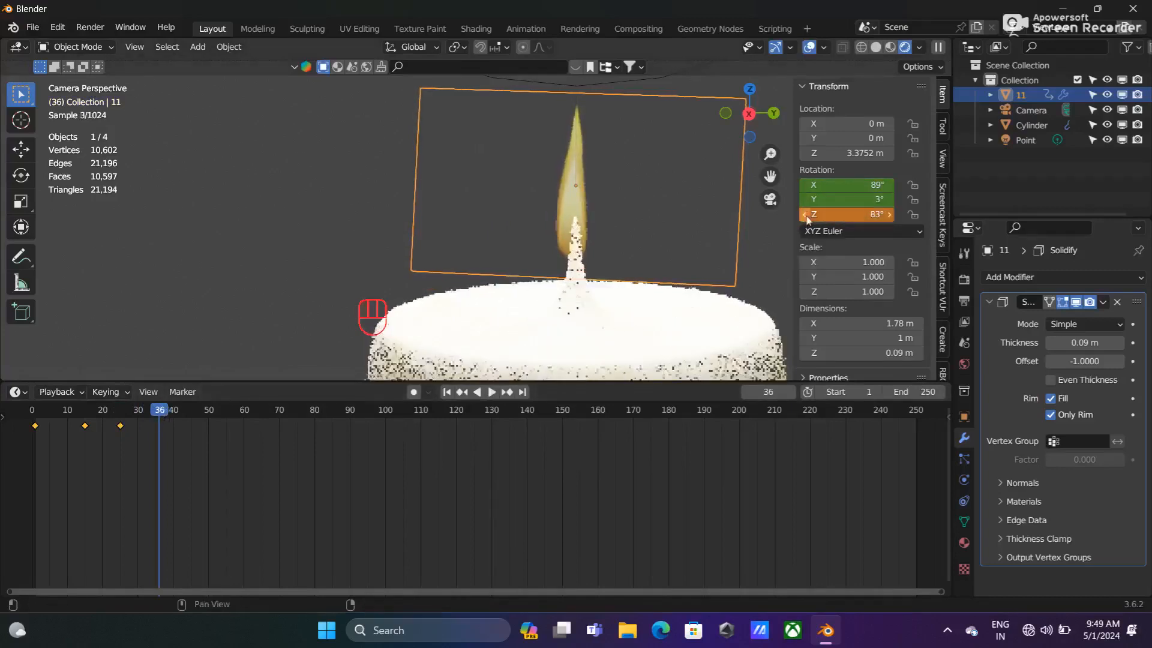
click(805, 203)
click(805, 203)
click(804, 202)
click(804, 203)
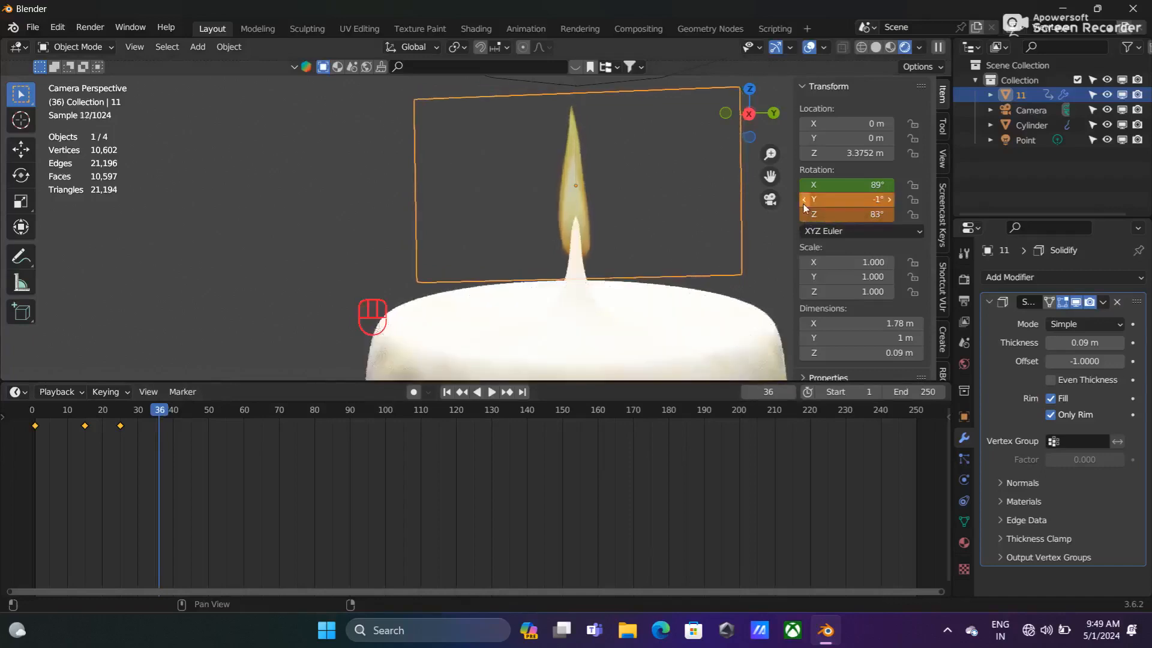
click(804, 200)
click(888, 185)
click(888, 186)
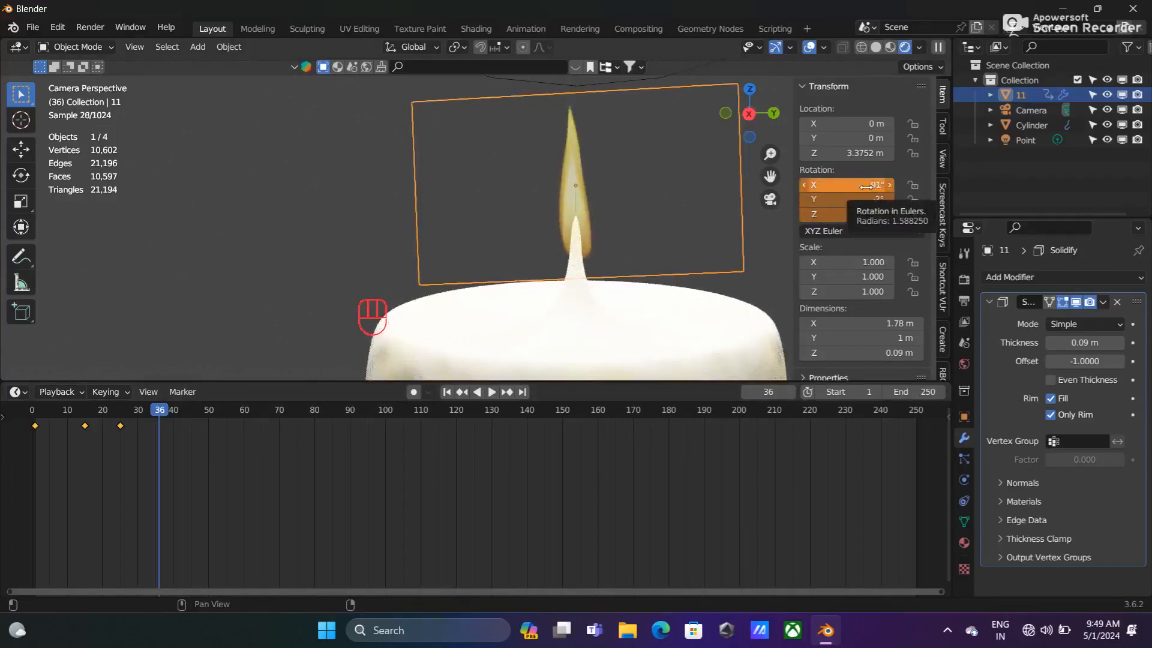
- Insert a Rotation keyframe for the flame plane at frame 36 and play back the flicker from frame 1
key(i)
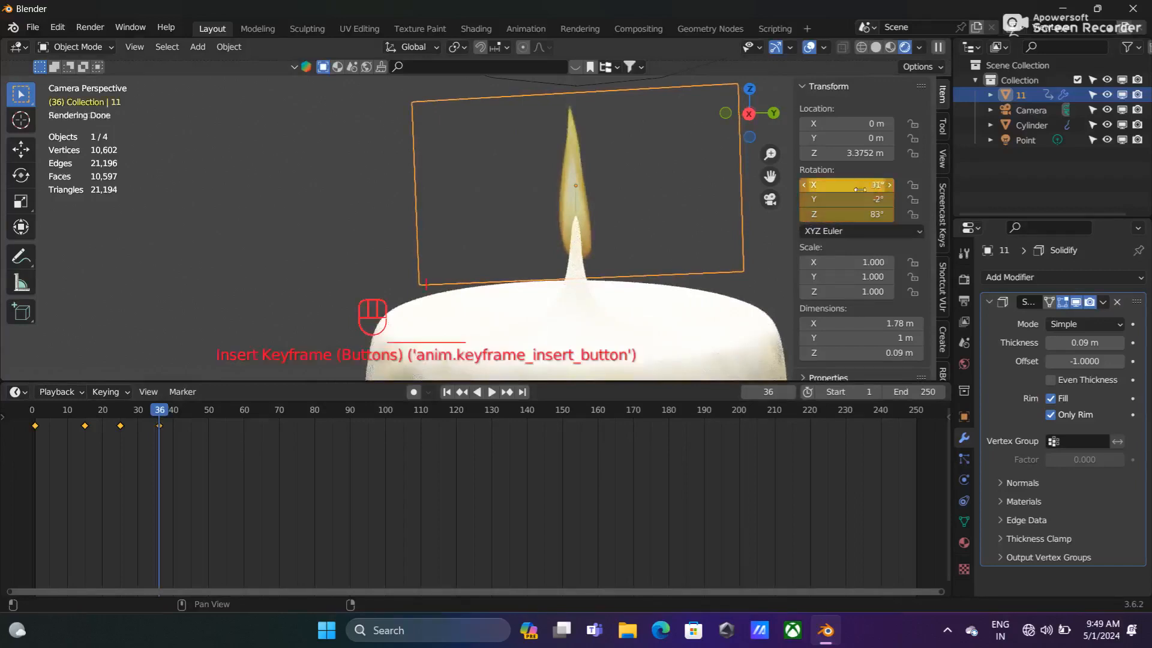
click(446, 391)
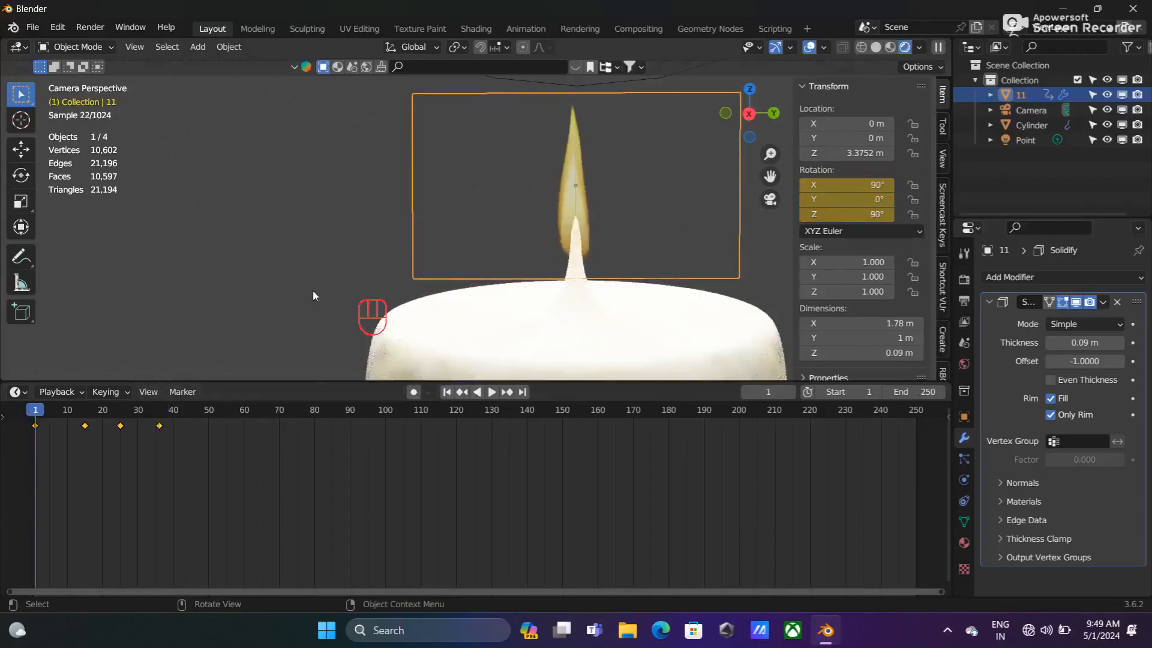
key(space)
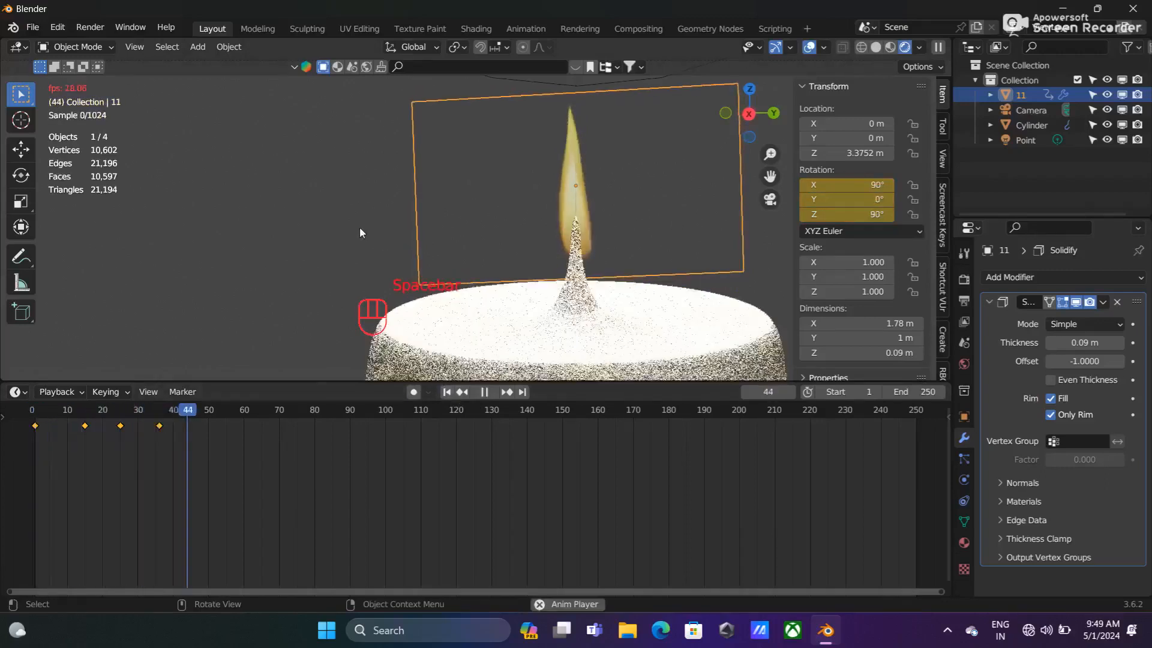
key(space)
click(447, 392)
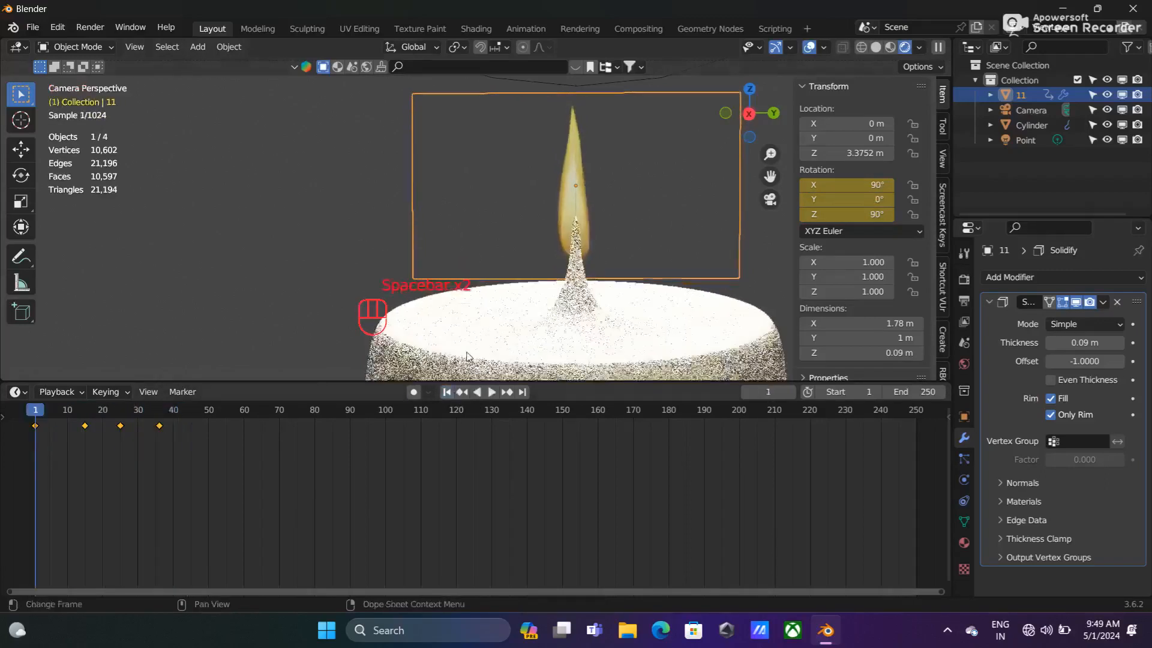
click(334, 265)
- Stretch the flame plane's keyframes in time from frame 1 so the last one falls at about frame 90
click(570, 189)
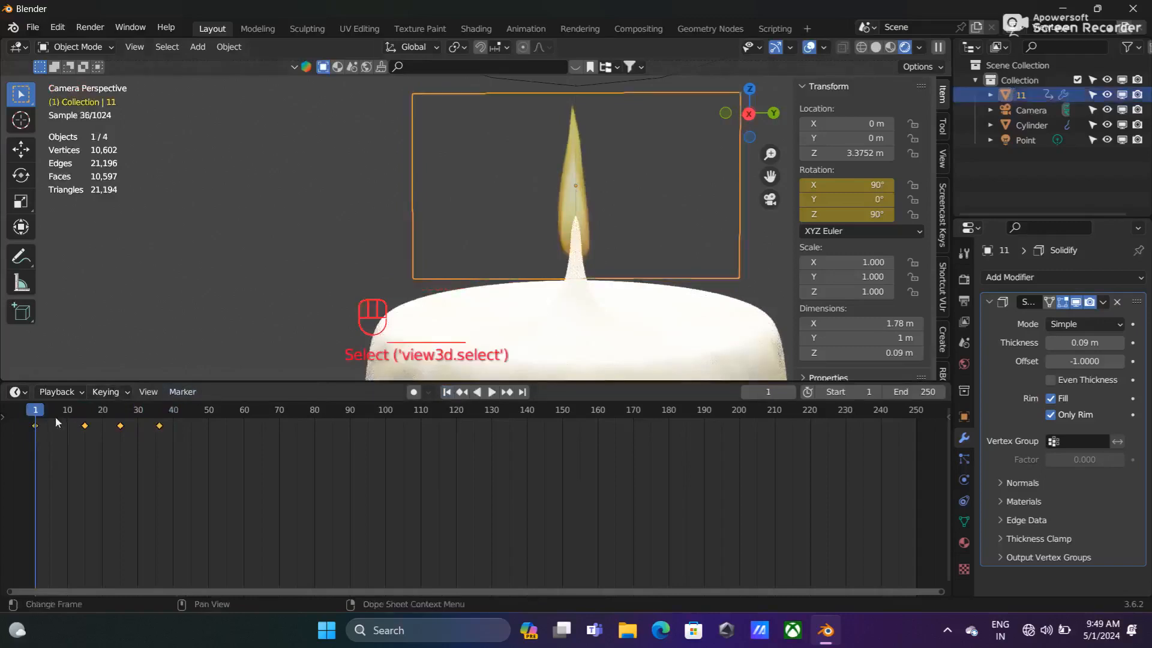
key(s)
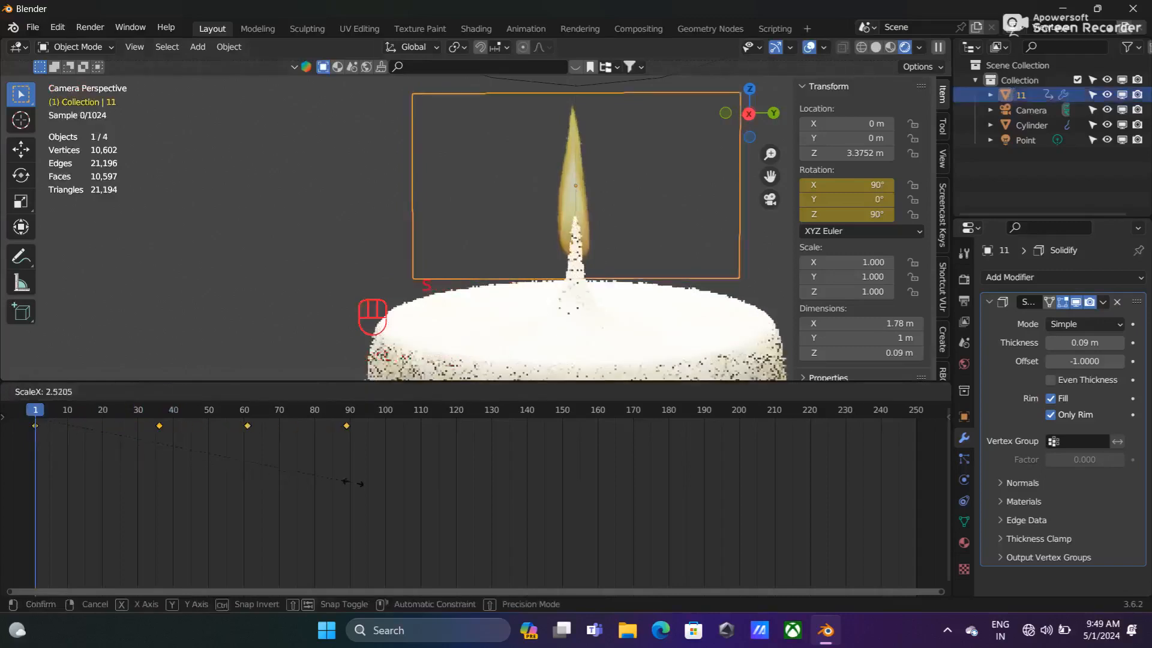
click(355, 481)
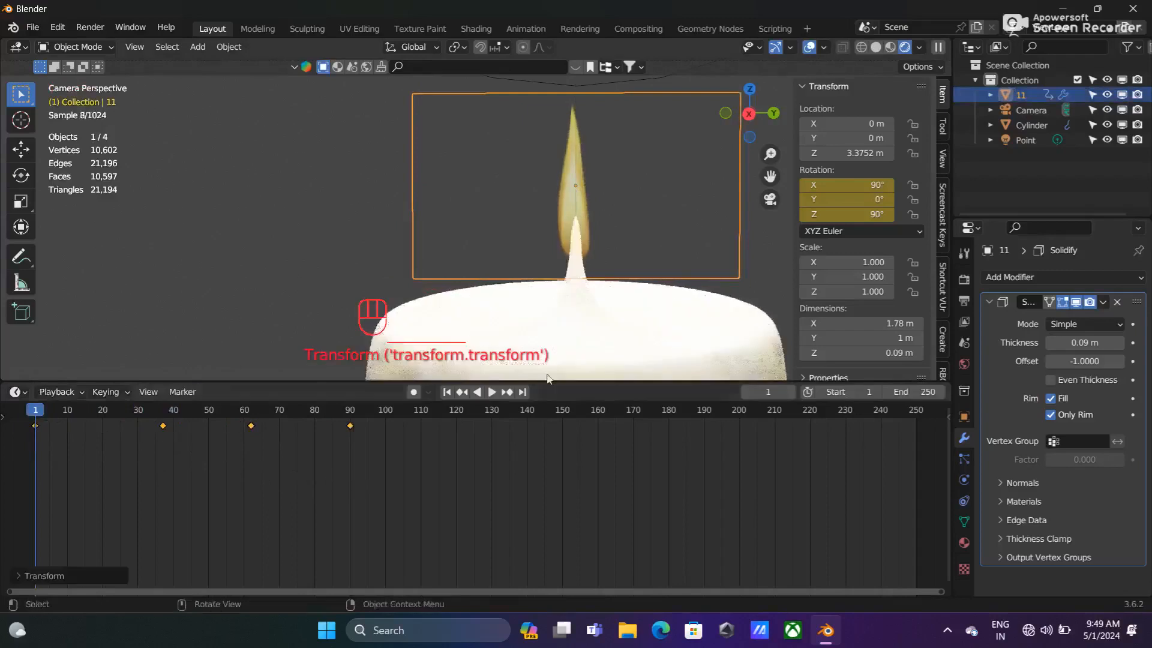
- Play the slowed flame animation twice from frame 1 with nothing selected, and hide the sidebar for a clearer view
click(325, 268)
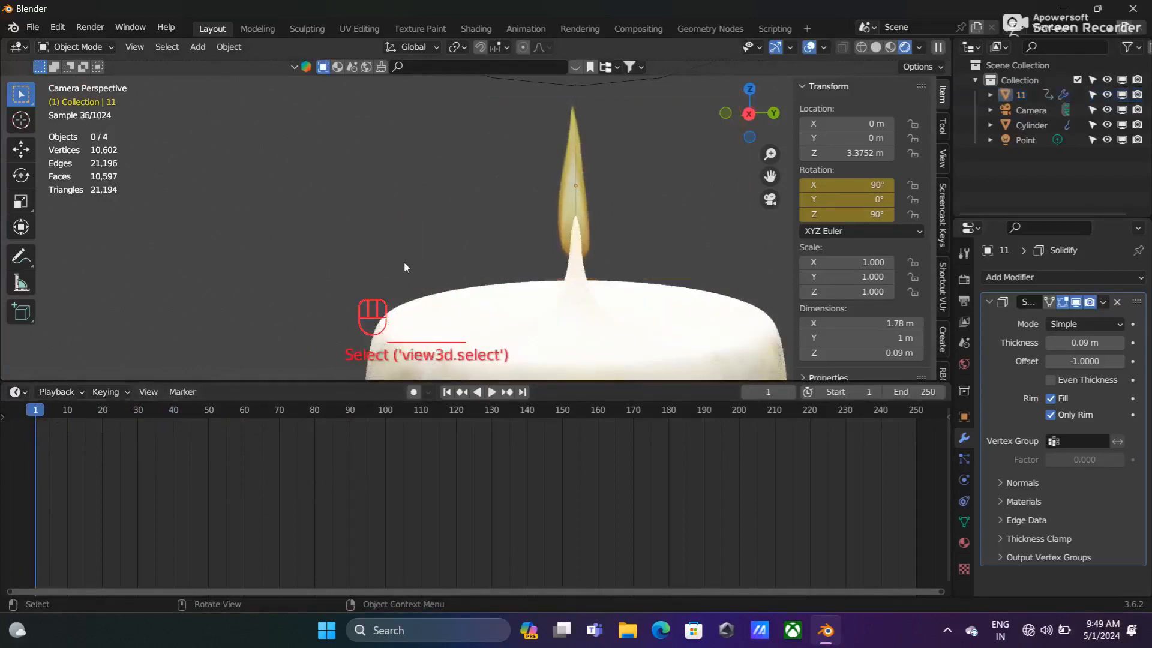
key(space)
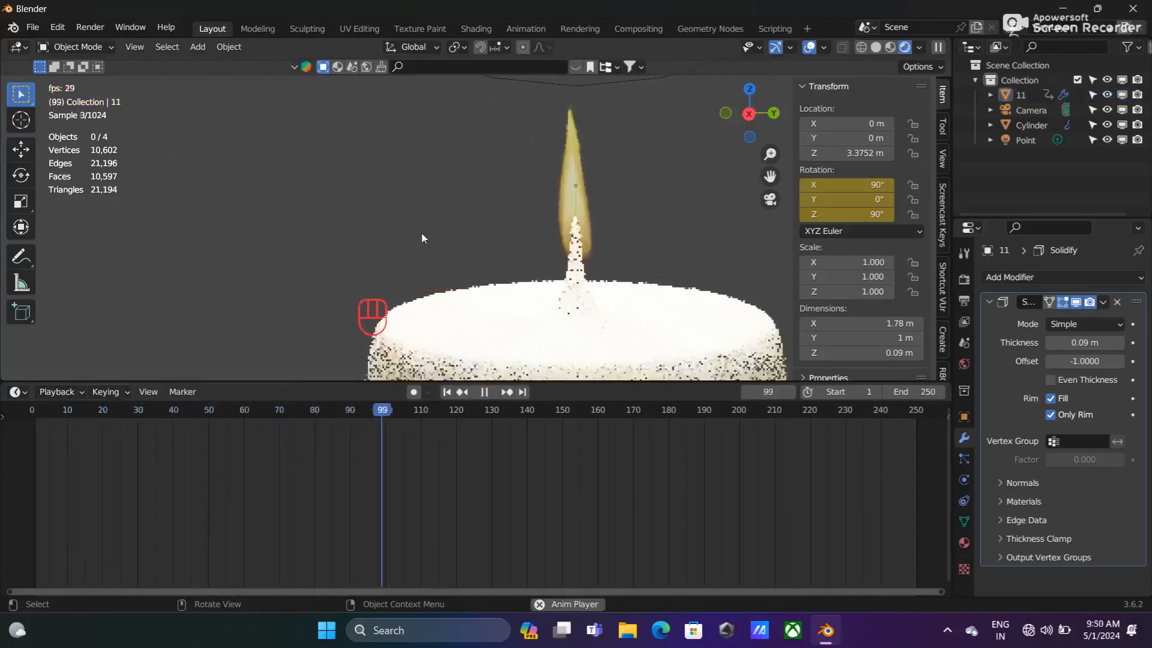
key(space)
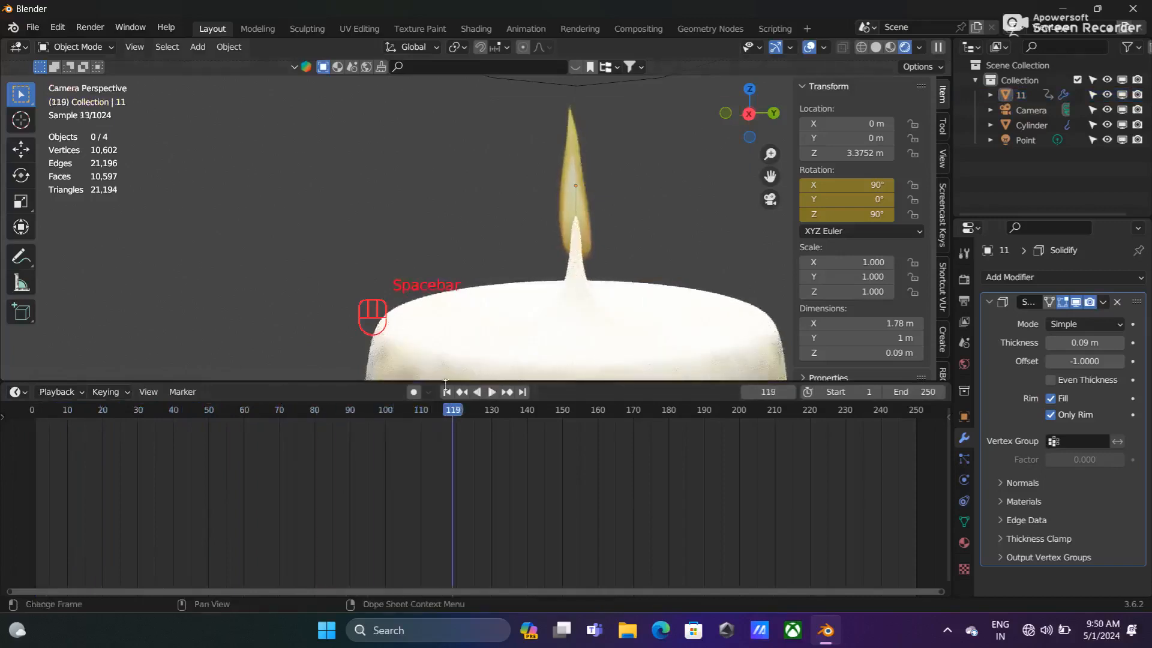
click(447, 392)
key(n)
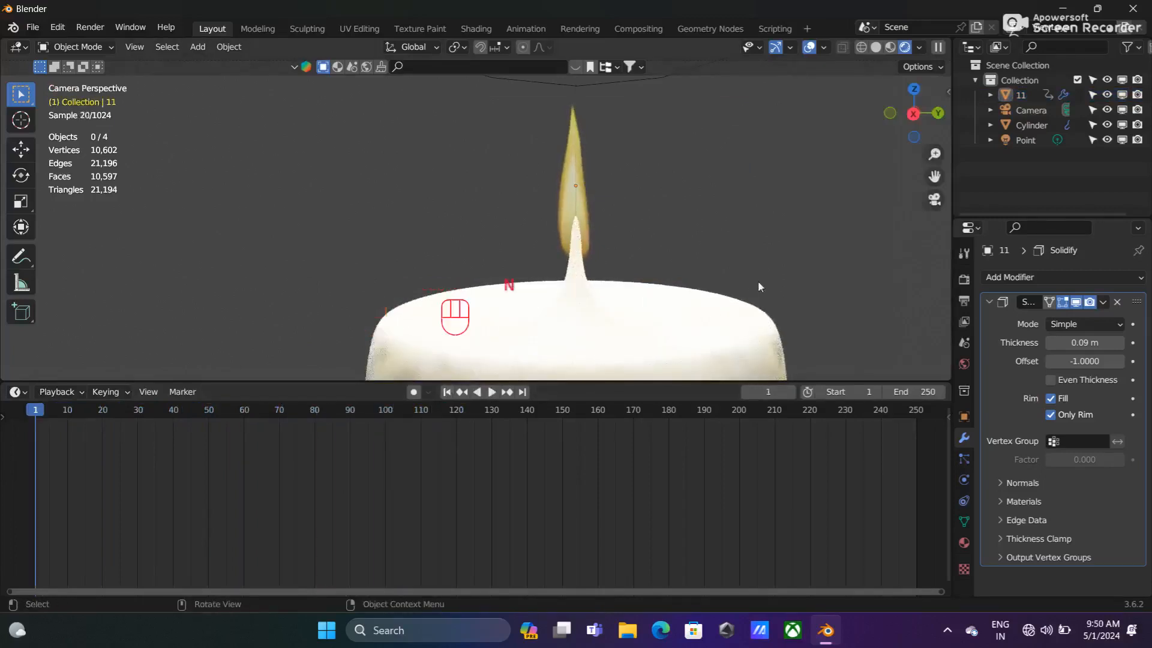
key(space)
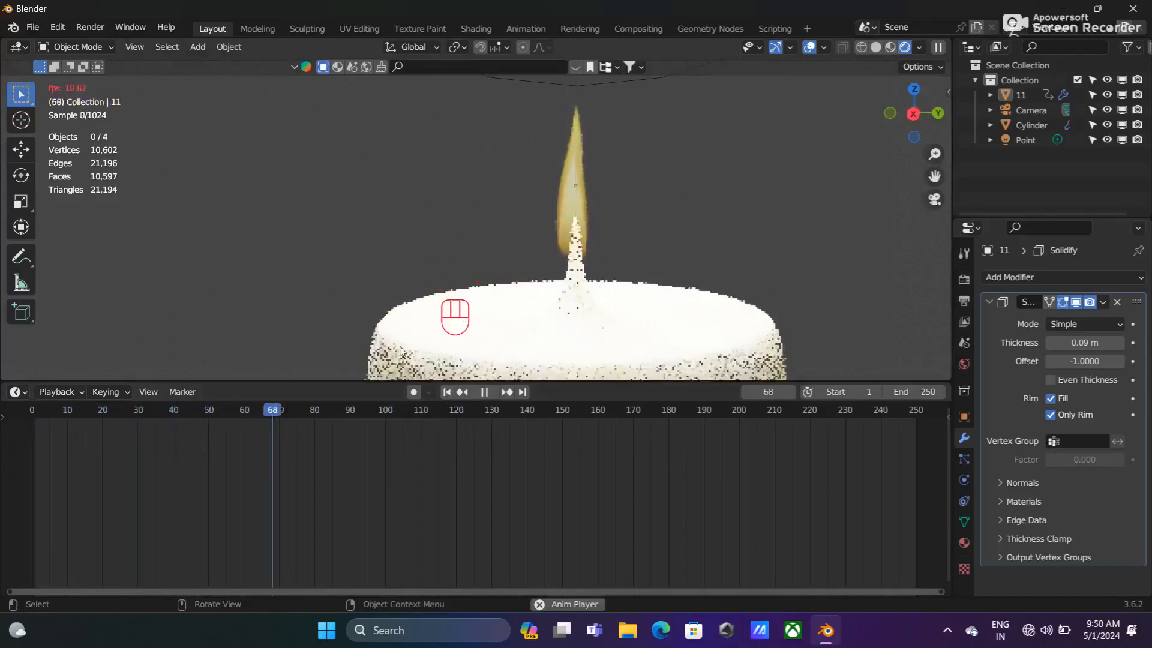
key(space)
click(447, 392)
- Enlarge the 3D viewport over the timeline, switch it to Solid shading and disable the flame plane in viewports
scroll(538, 327, down, 4)
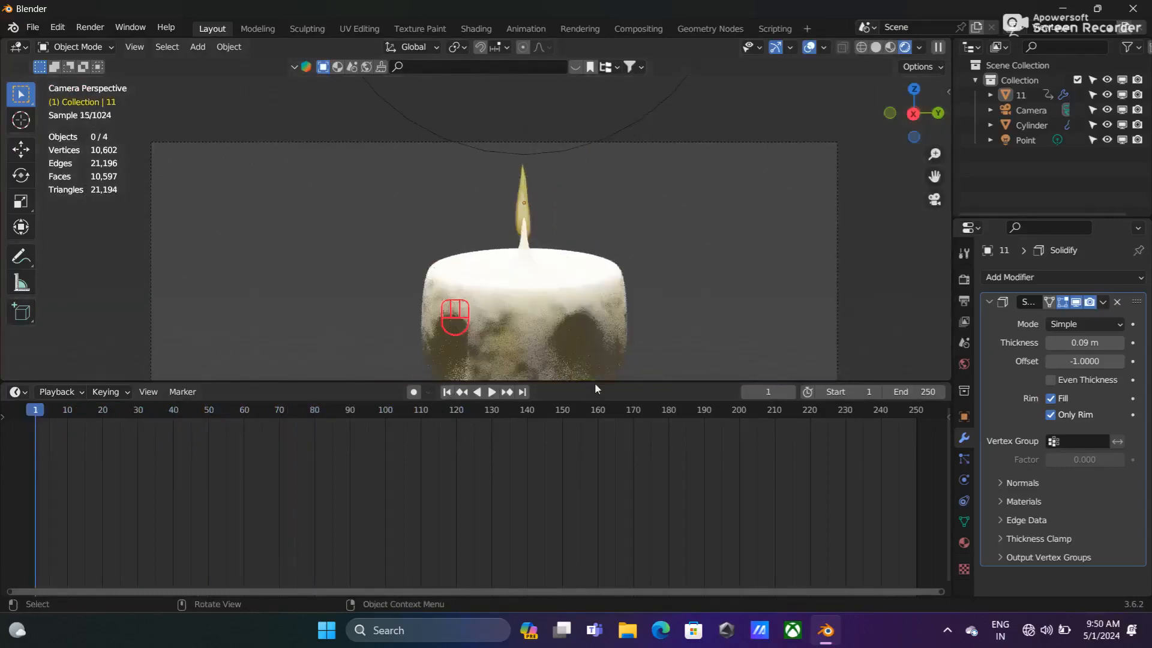
drag(595, 379, 587, 554)
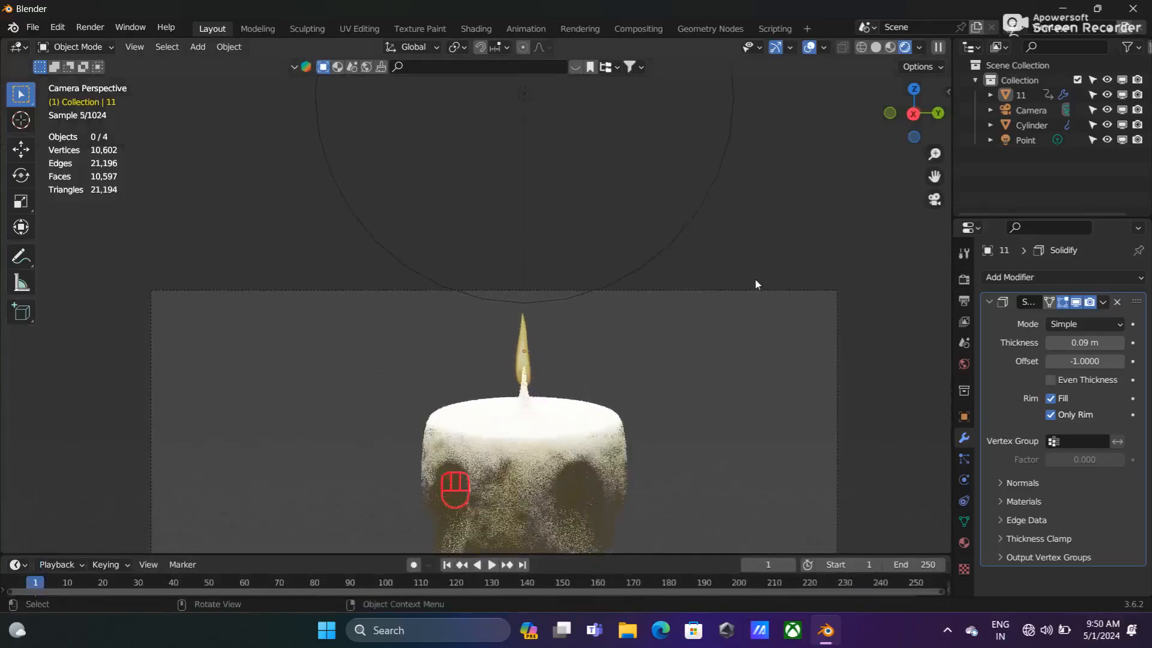
click(890, 47)
scroll(702, 249, down, 3)
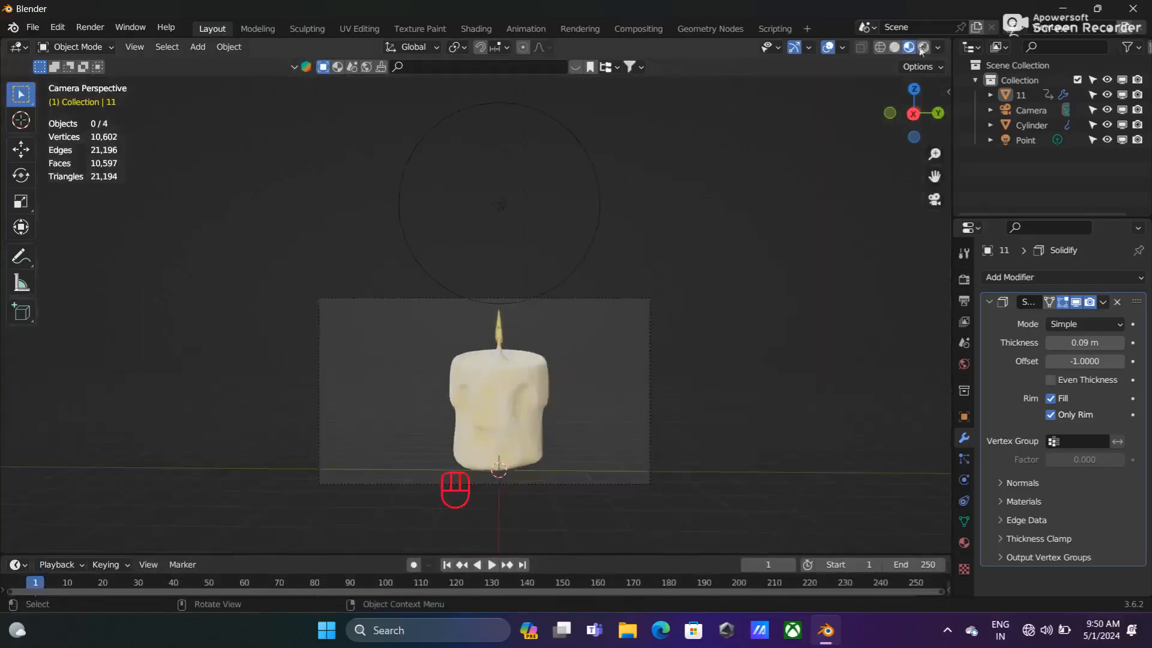
click(894, 47)
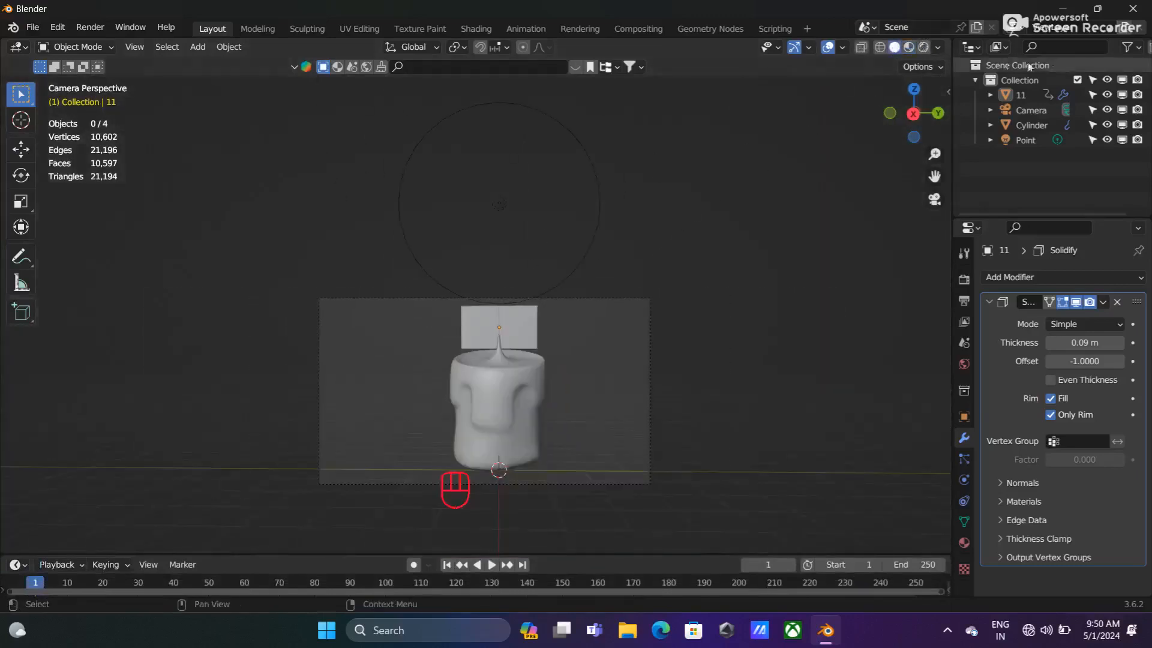
click(1122, 94)
- Add a mesh plane under the candle and scale it up into a large floor extending past the camera
middle_drag(584, 204, 470, 301)
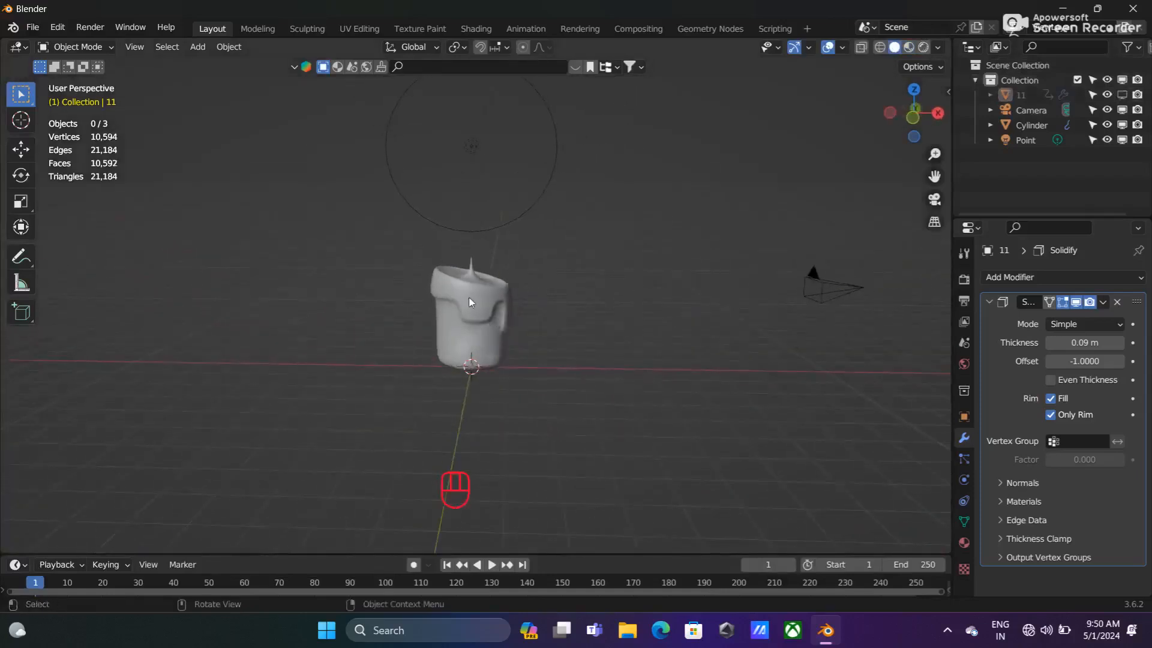
key(shift+a)
mouse_move(372, 311)
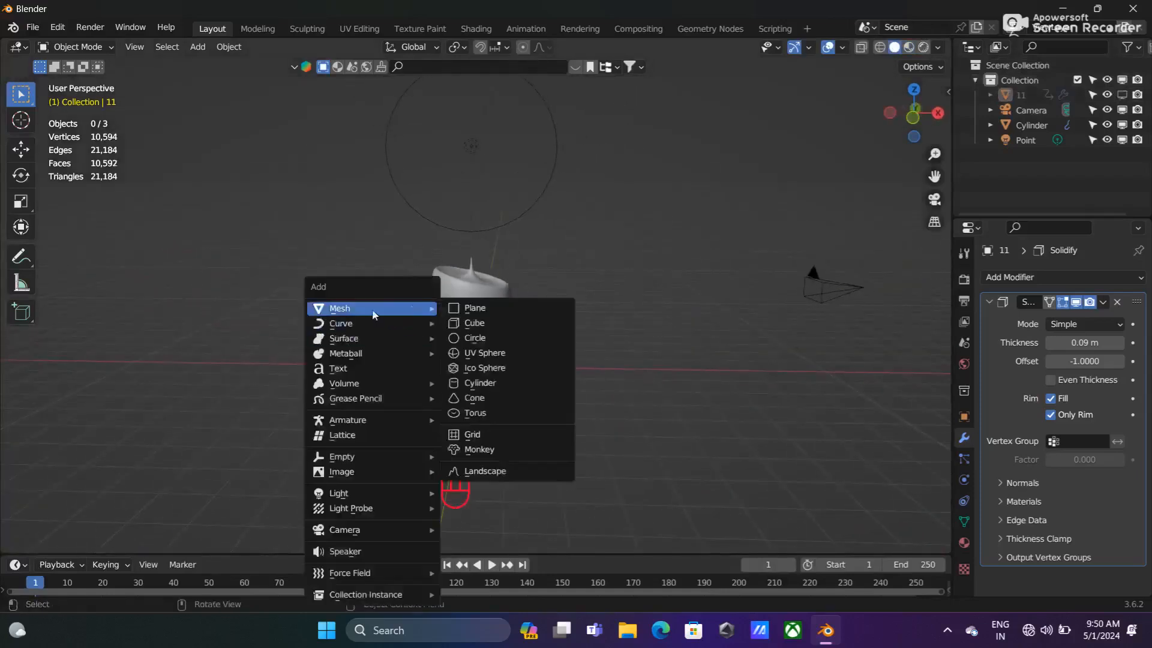
click(474, 307)
middle_drag(551, 349, 460, 329)
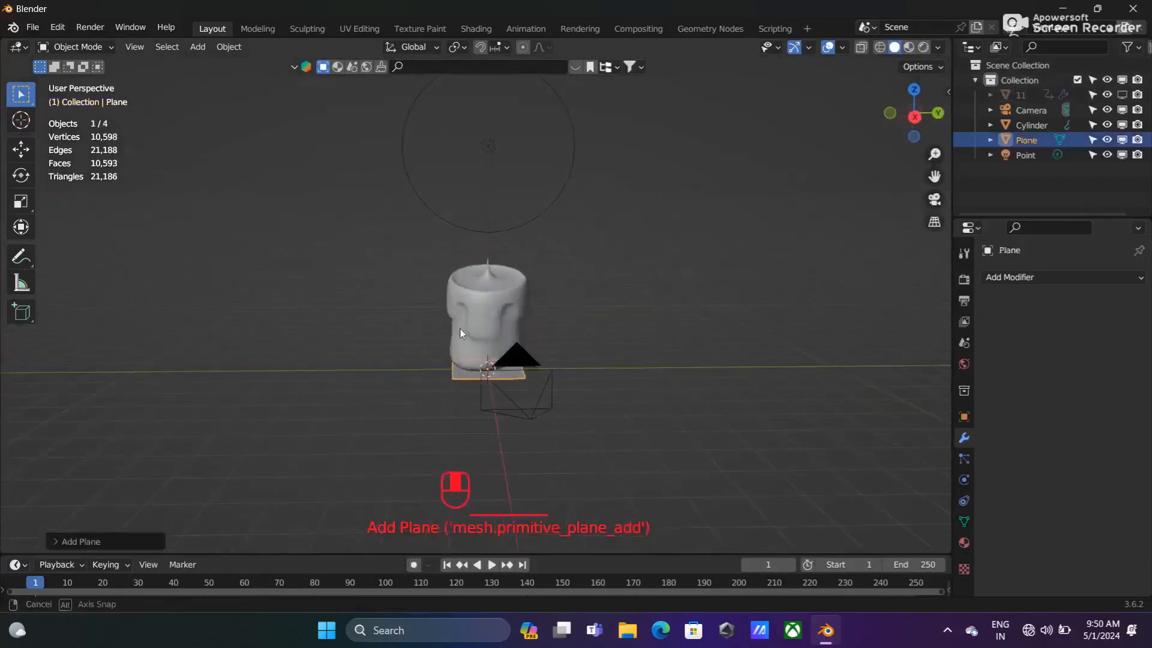
key(s)
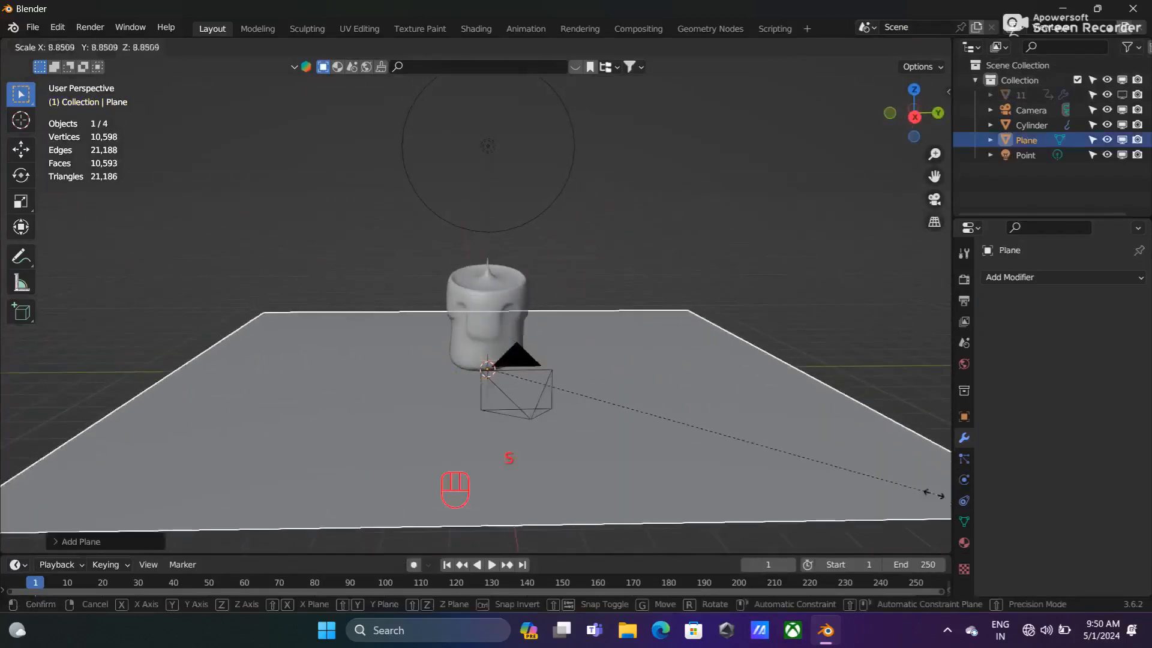
click(15, 516)
scroll(590, 389, down, 4)
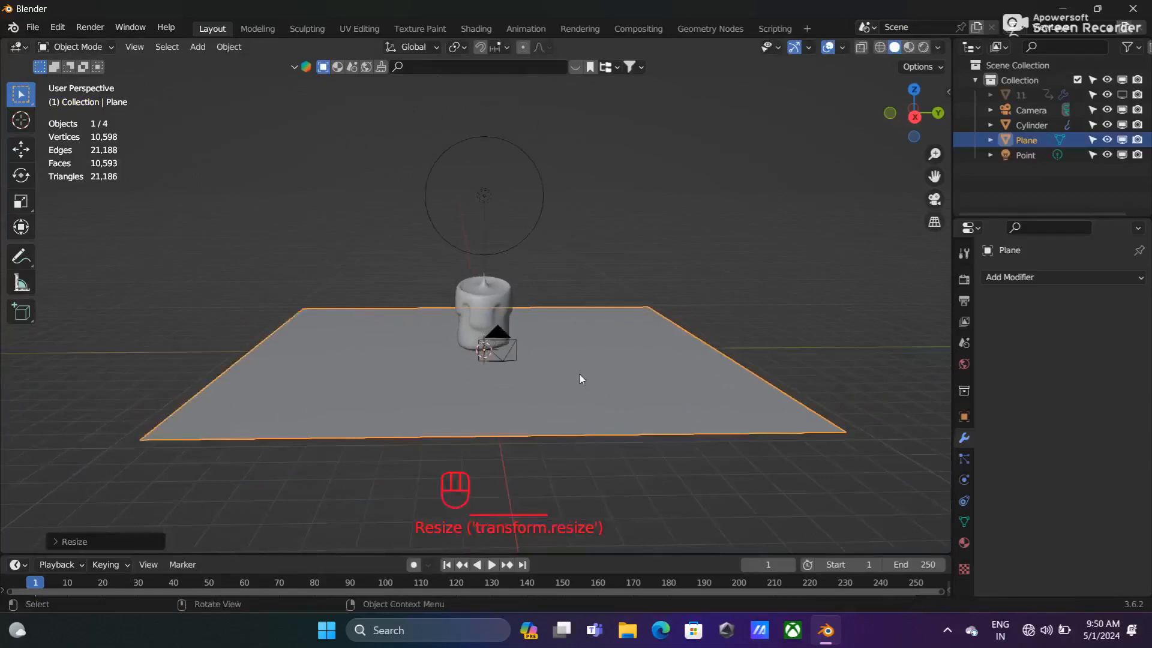
- Extrude the floor plane's edge behind the candle straight up to form a tall back wall
middle_drag(622, 336, 550, 354)
key(Tab)
click(603, 302)
key(2)
click(603, 303)
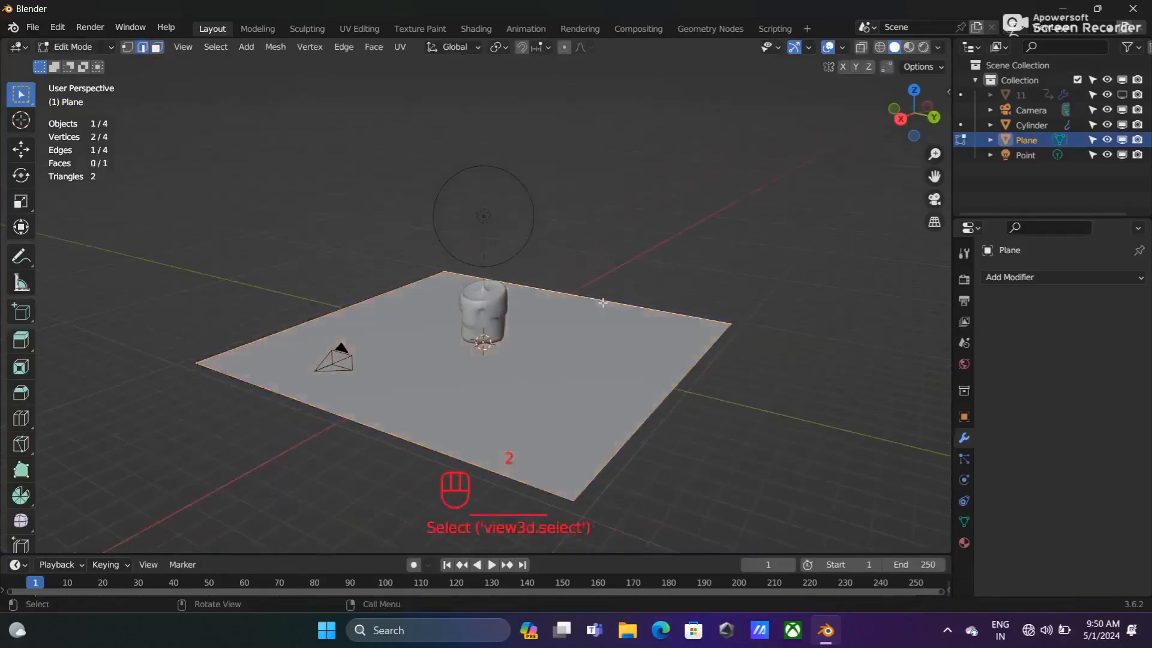
middle_drag(603, 302, 621, 351)
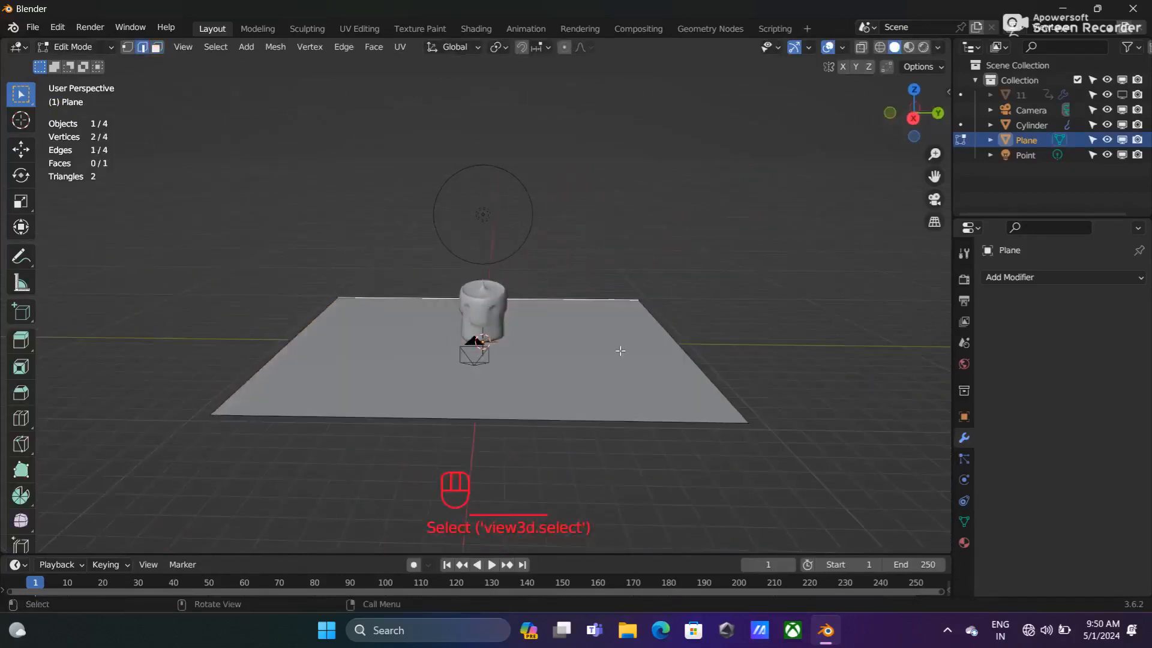
click(592, 201)
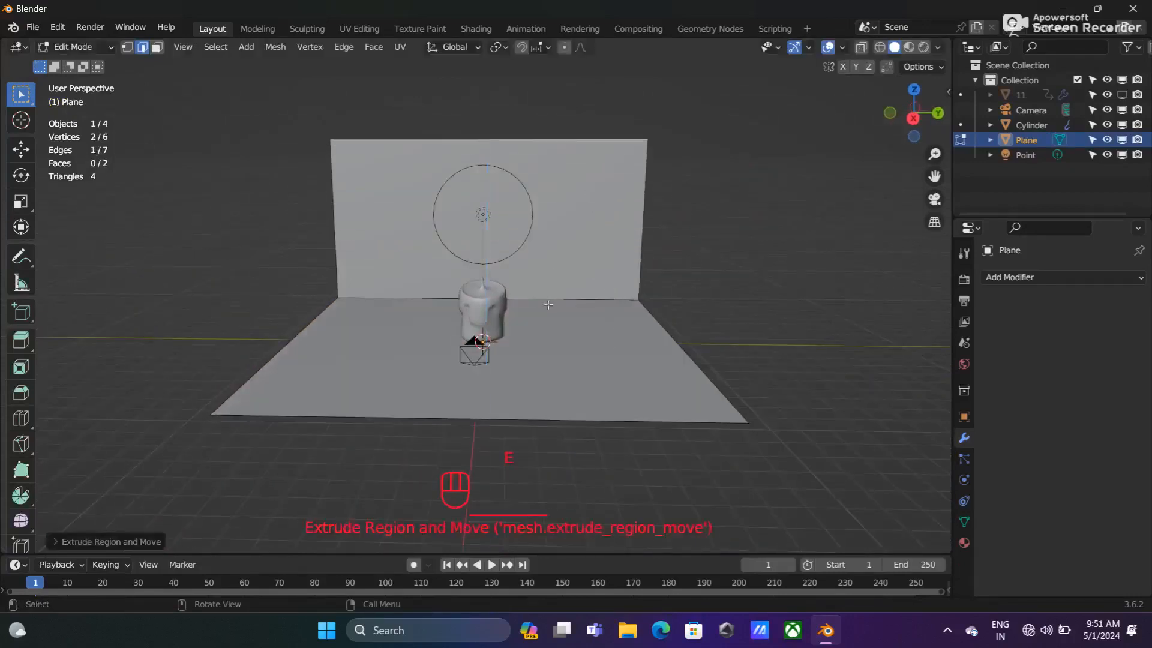
- Bevel the edge between floor and back wall with seven segments to form a curved backdrop
scroll(561, 290, up, 2)
click(553, 298)
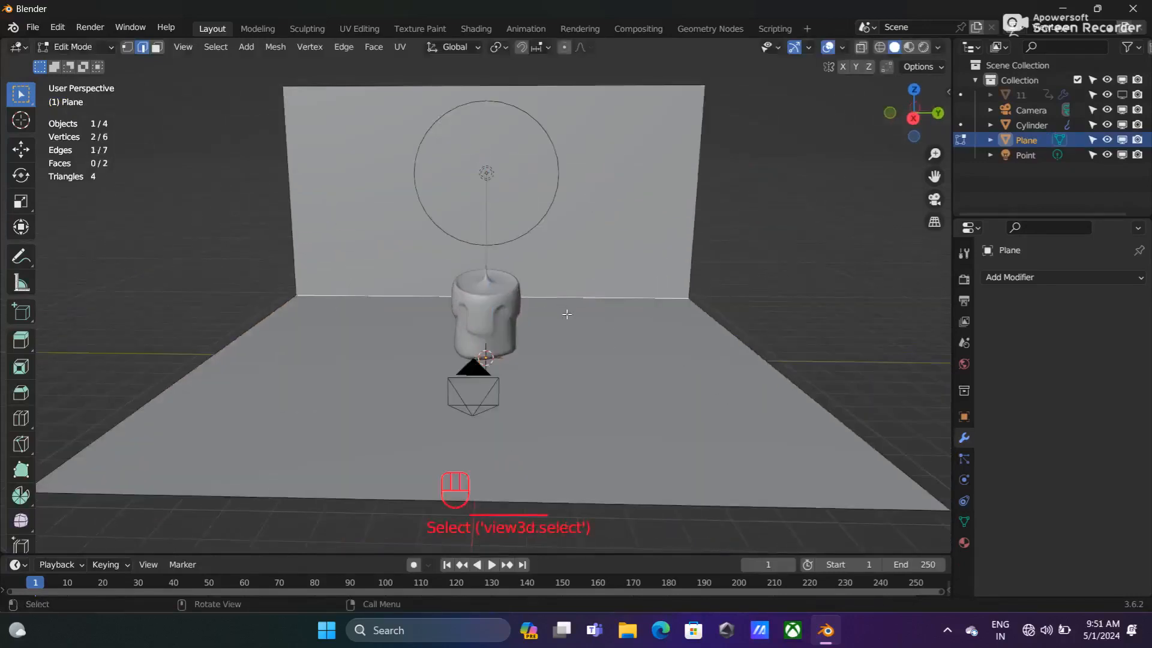
key(ctrl+b)
scroll(594, 319, up, 5)
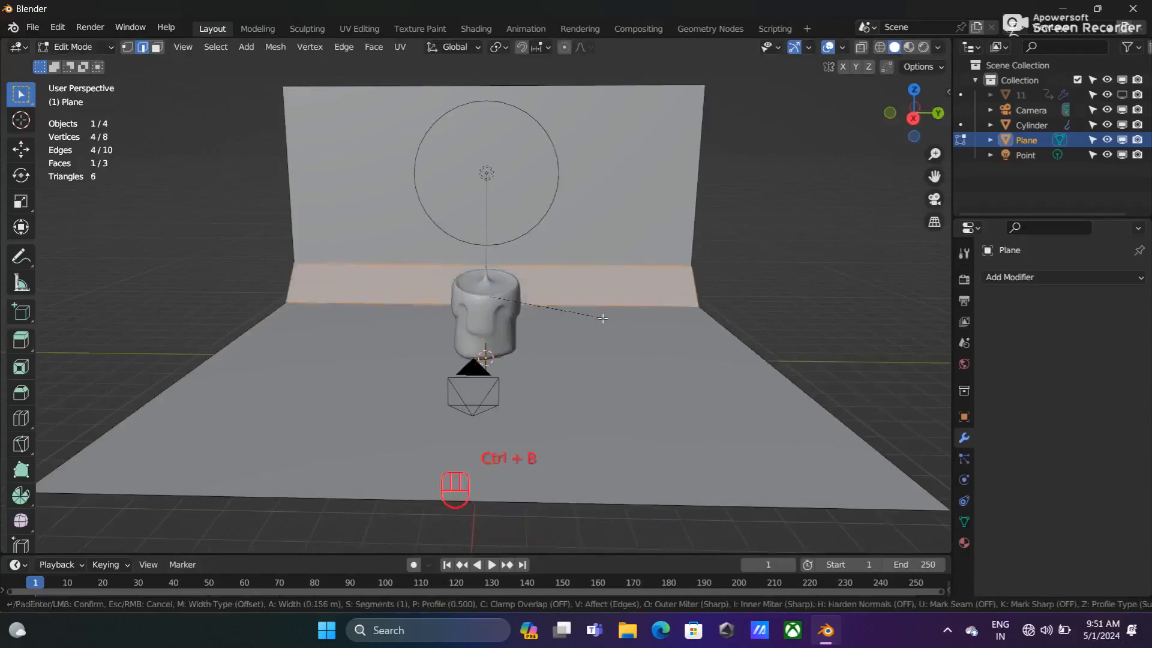
click(622, 326)
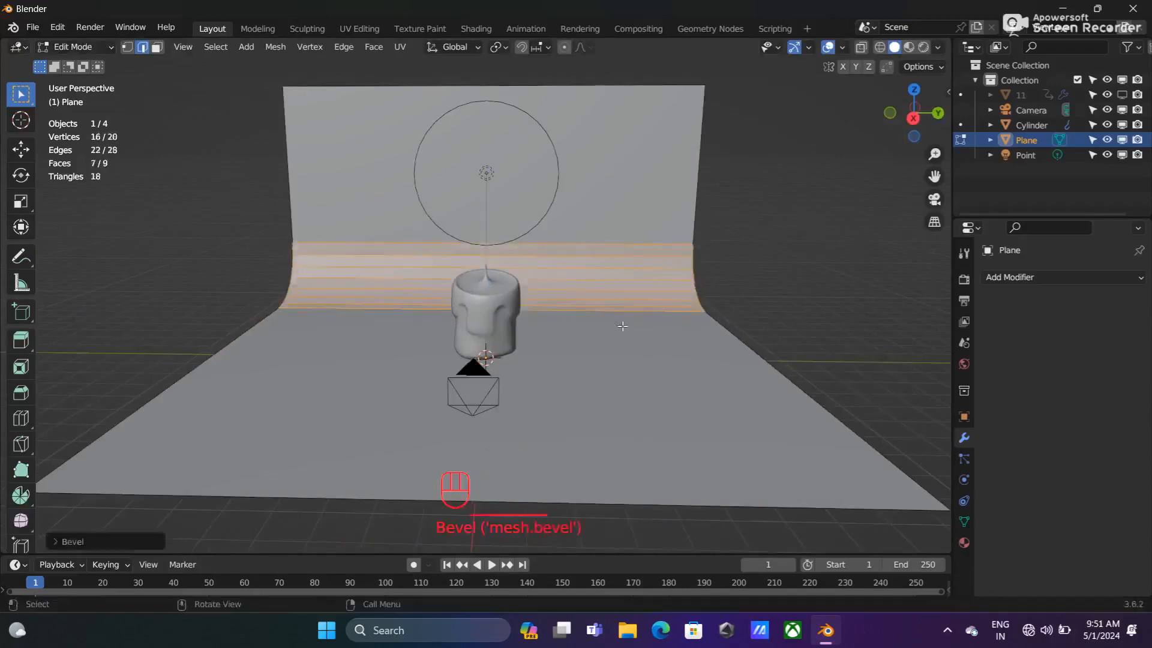
middle_drag(622, 325, 588, 329)
click(588, 334)
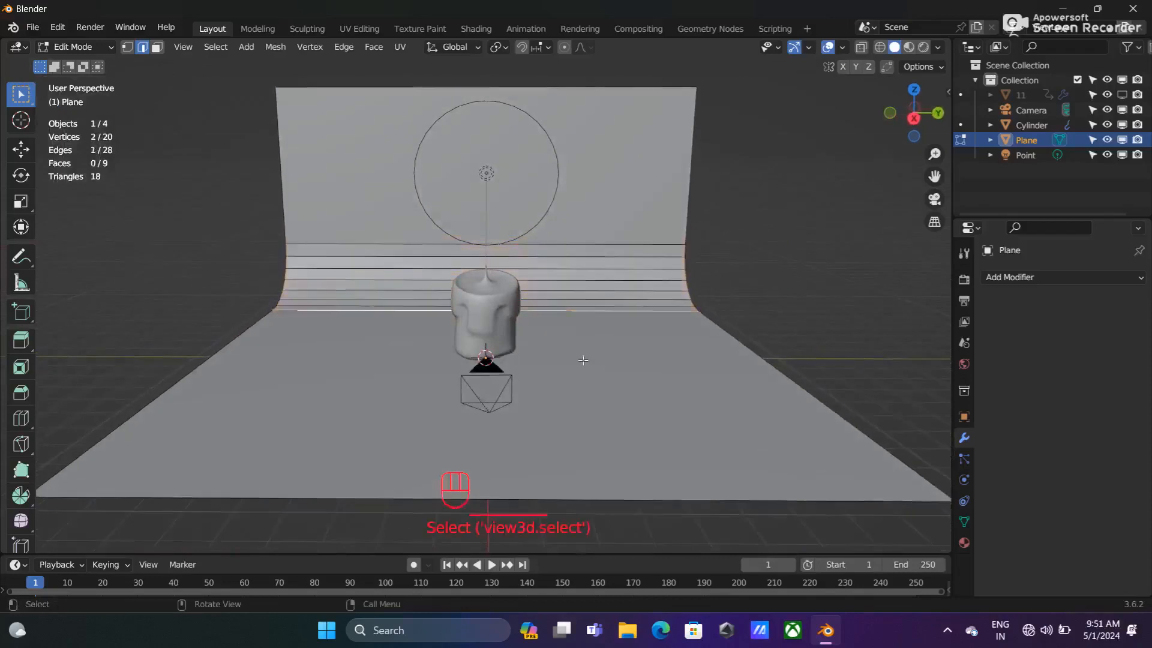
scroll(649, 316, down, 1)
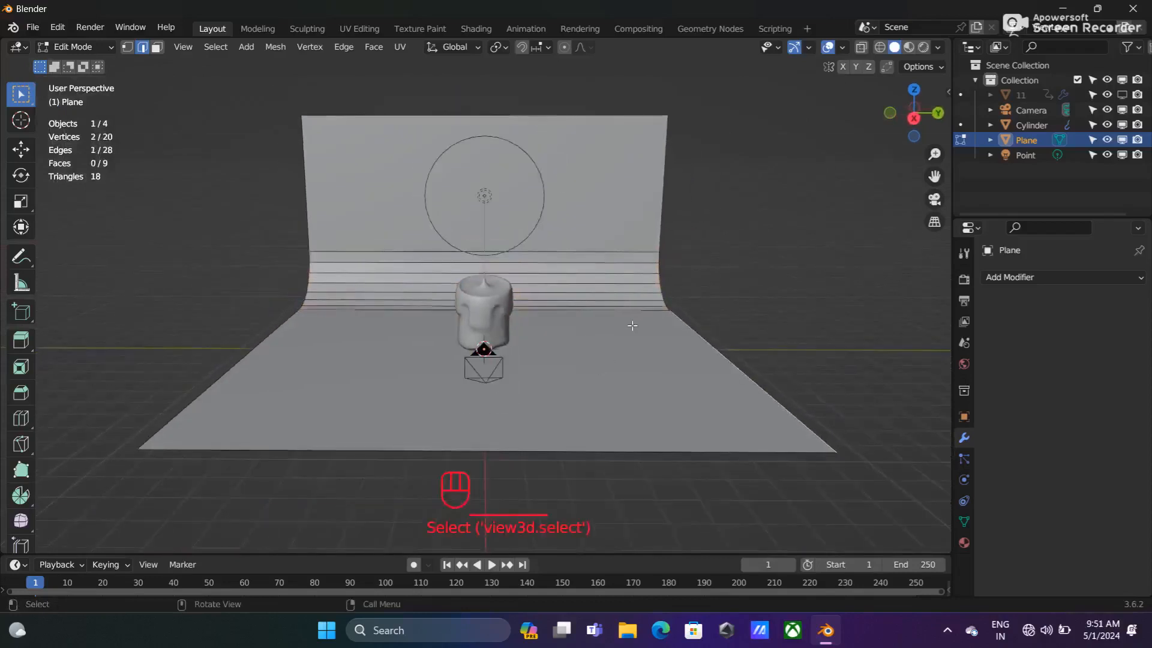
- Switch to Material Preview shading and apply Shade Smooth to the backdrop in Object Mode
click(910, 47)
right_click(585, 318)
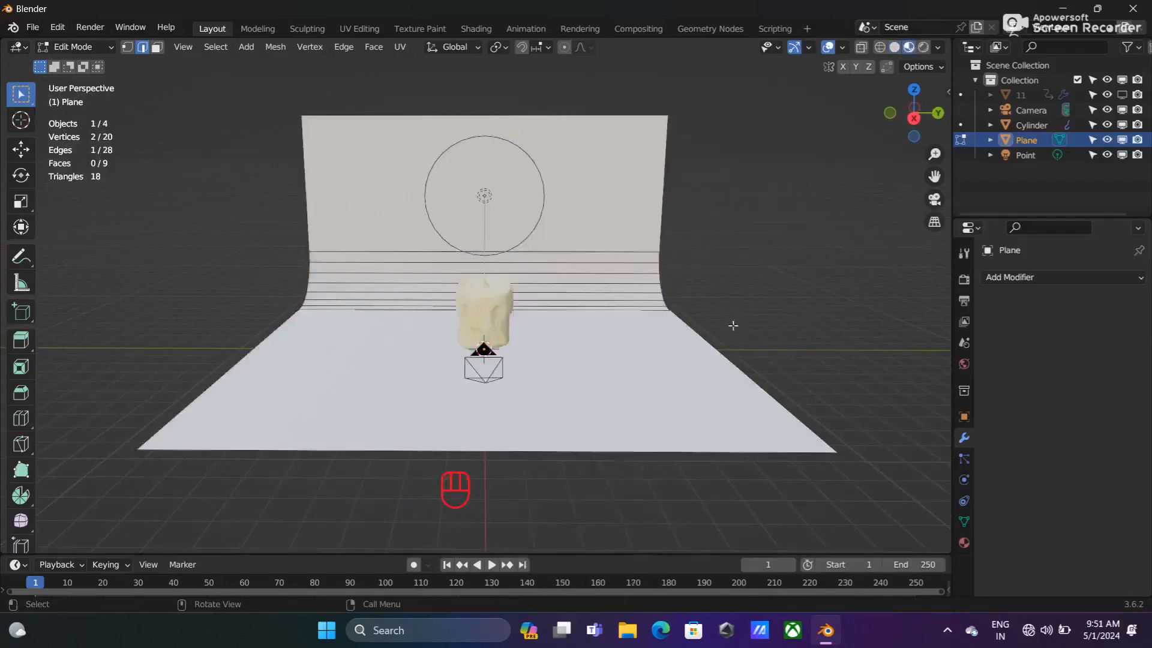
key(Tab)
right_click(571, 324)
click(574, 309)
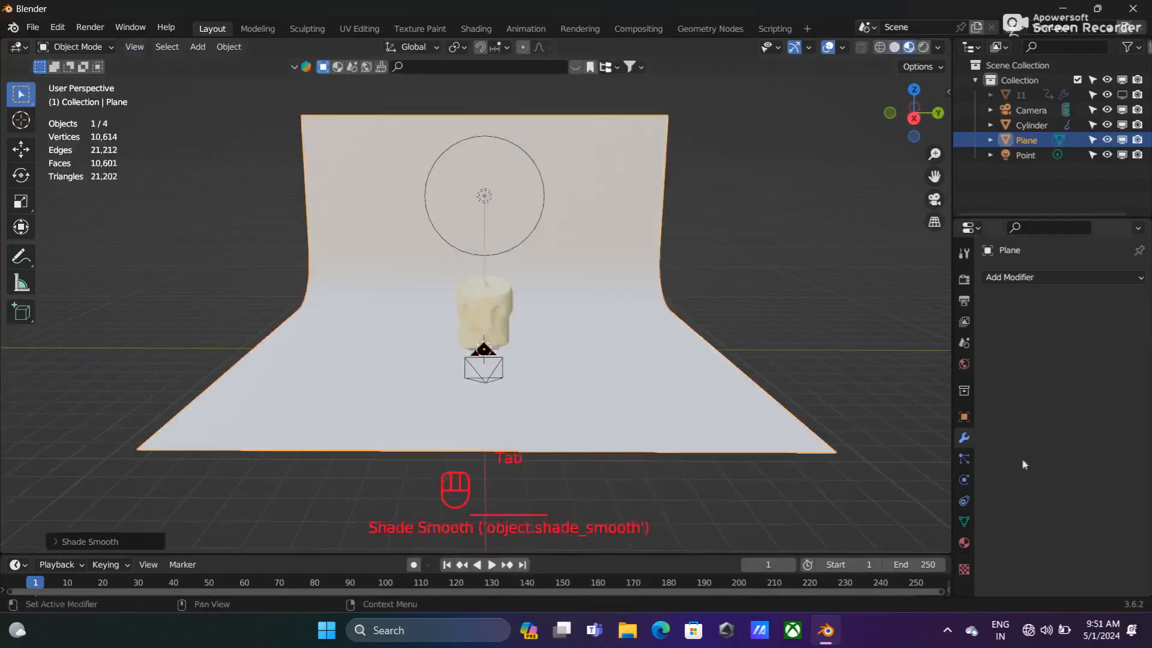
- Create a new material for the backdrop and set its Base Color to a light orange
click(964, 541)
click(1078, 342)
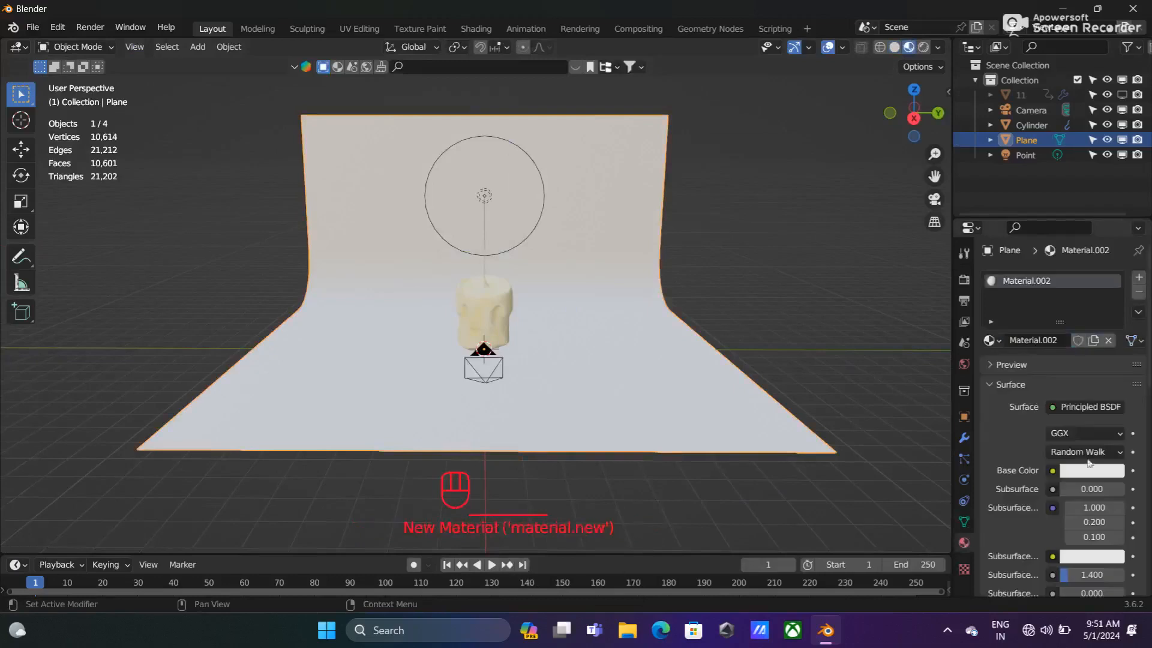
click(1066, 474)
drag(1044, 311, 1033, 336)
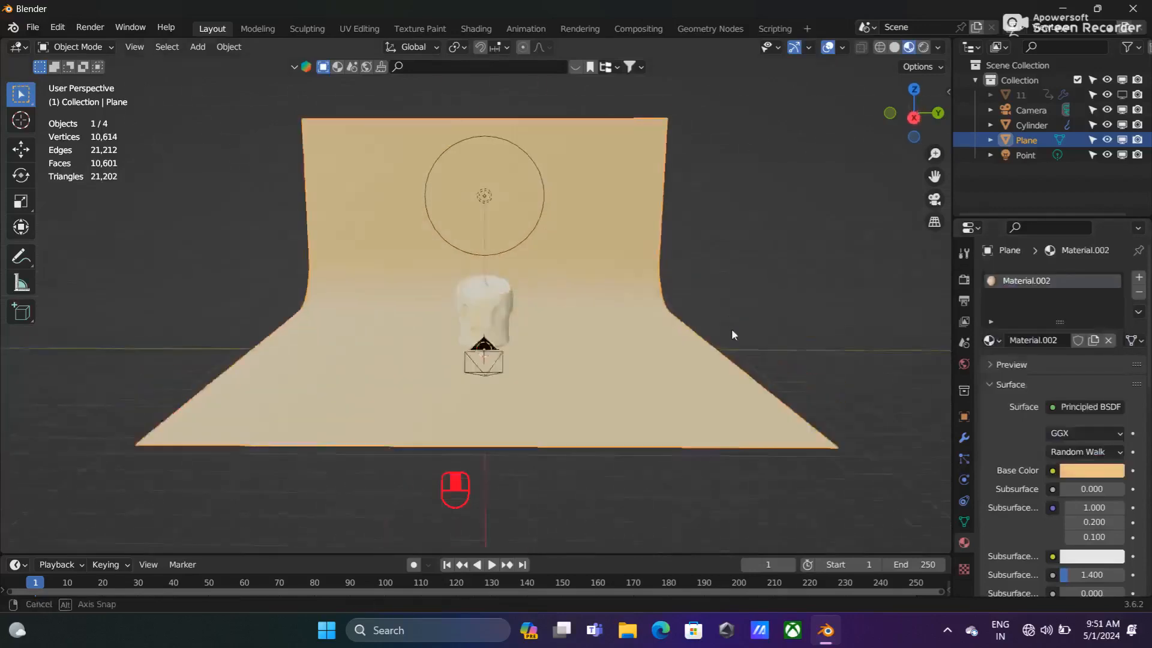
scroll(733, 325, up, 2)
scroll(732, 320, up, 1)
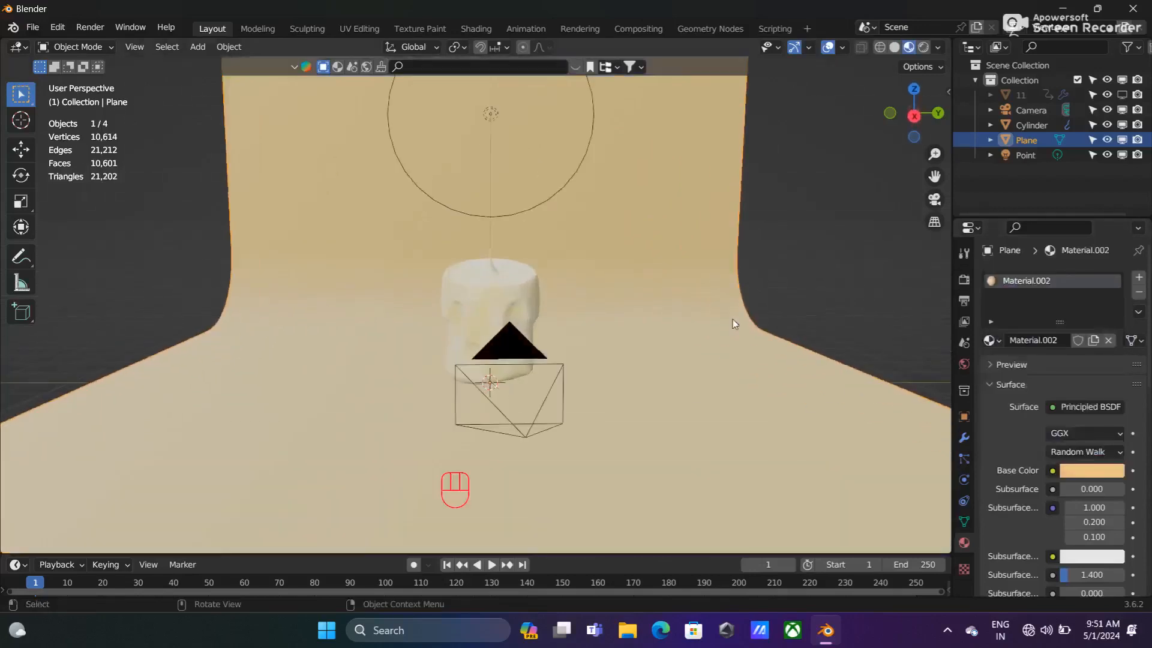
middle_drag(732, 320, 722, 319)
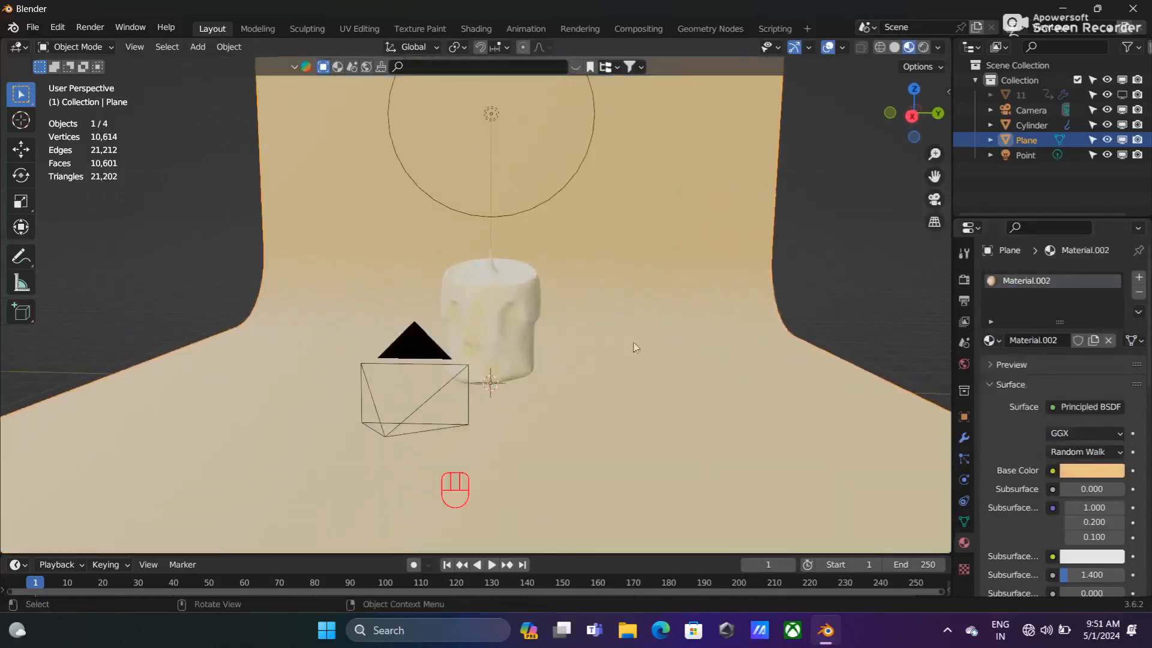
- Look through the scene camera and make the hidden flame object "11" visible again in the viewport
click(415, 356)
key(KP_0)
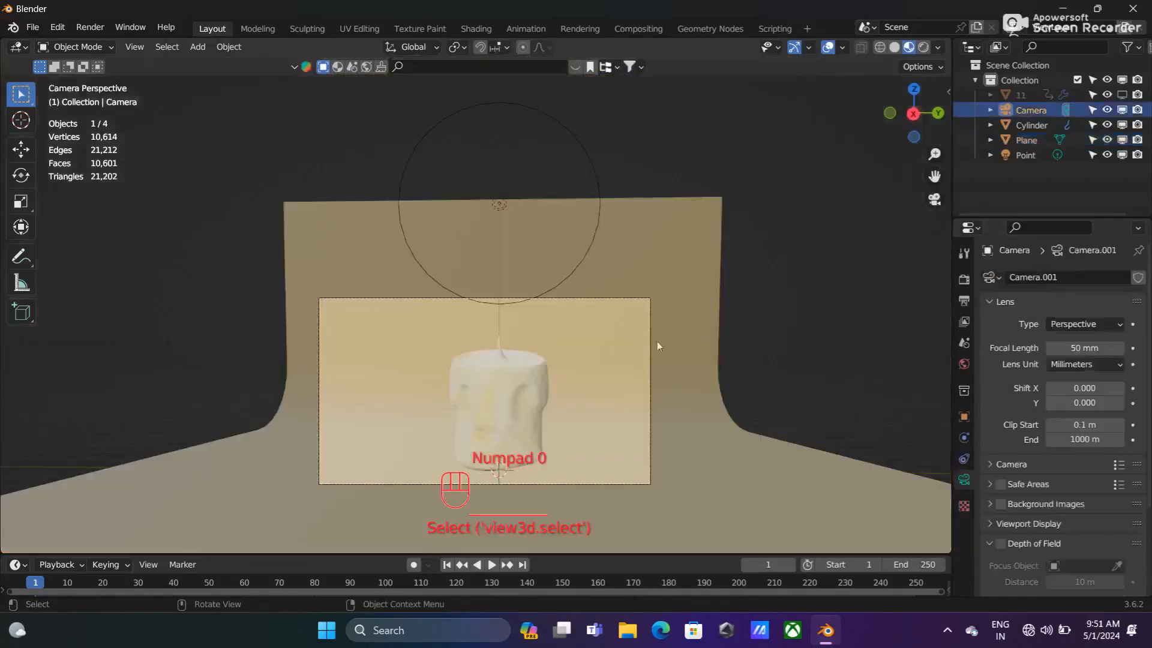
click(1121, 95)
scroll(641, 254, up, 2)
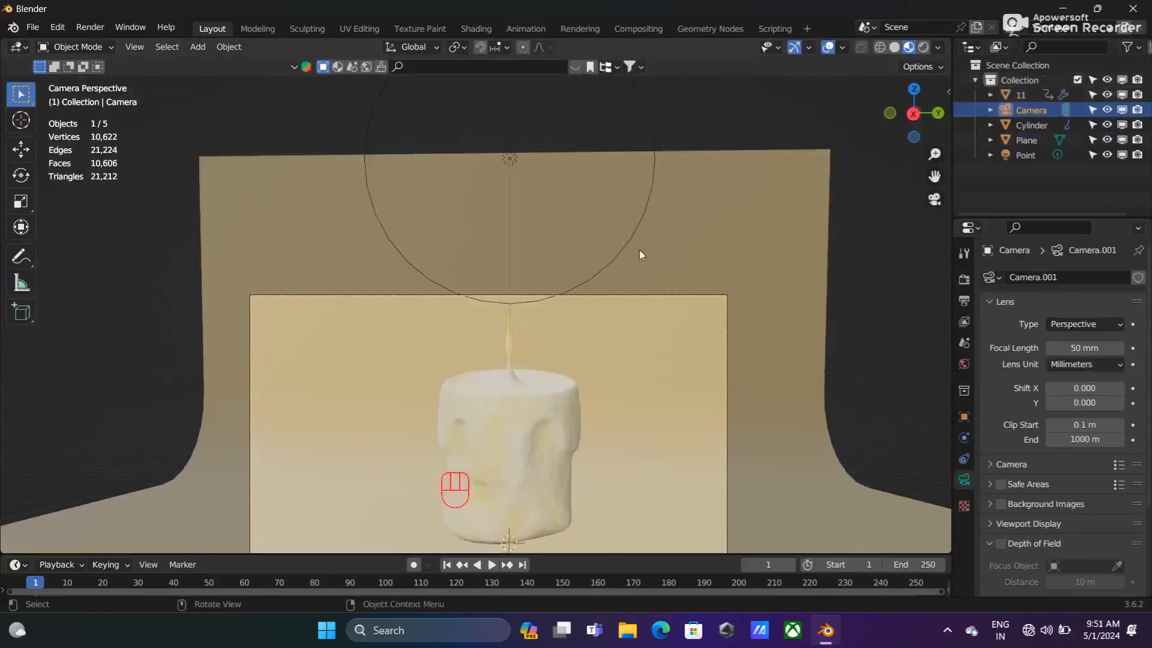
shift+middle_drag(757, 332, 769, 300)
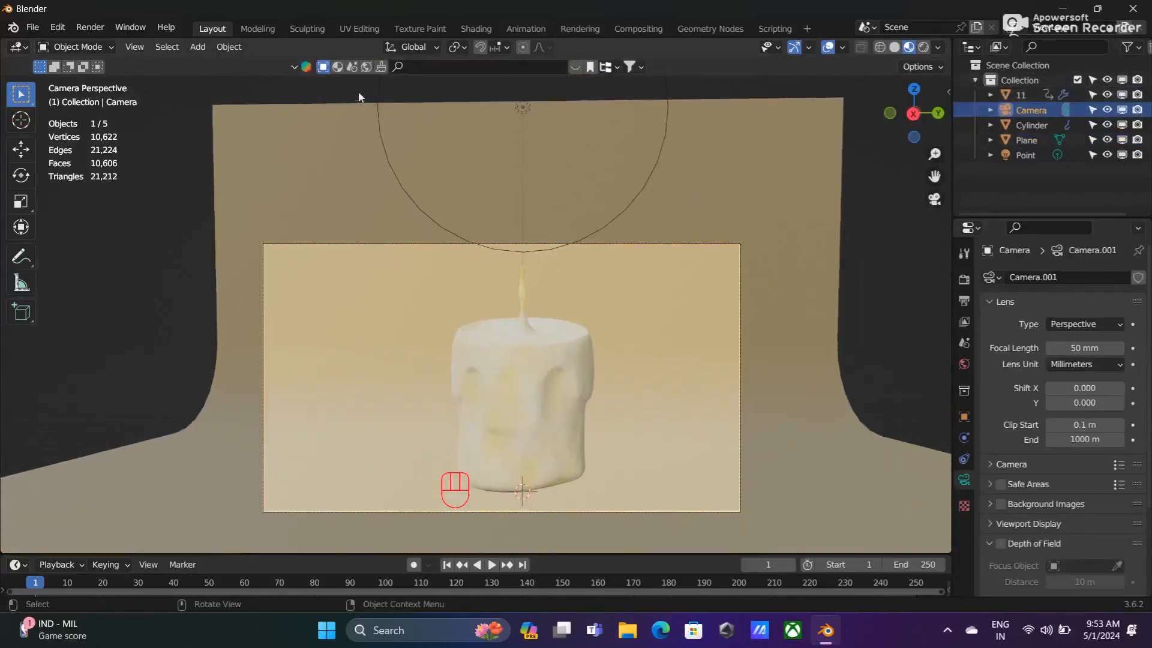
- Search the BlenderKit HDRIs for "candel home" and download Adams Place Bridge as the world lighting
click(432, 66)
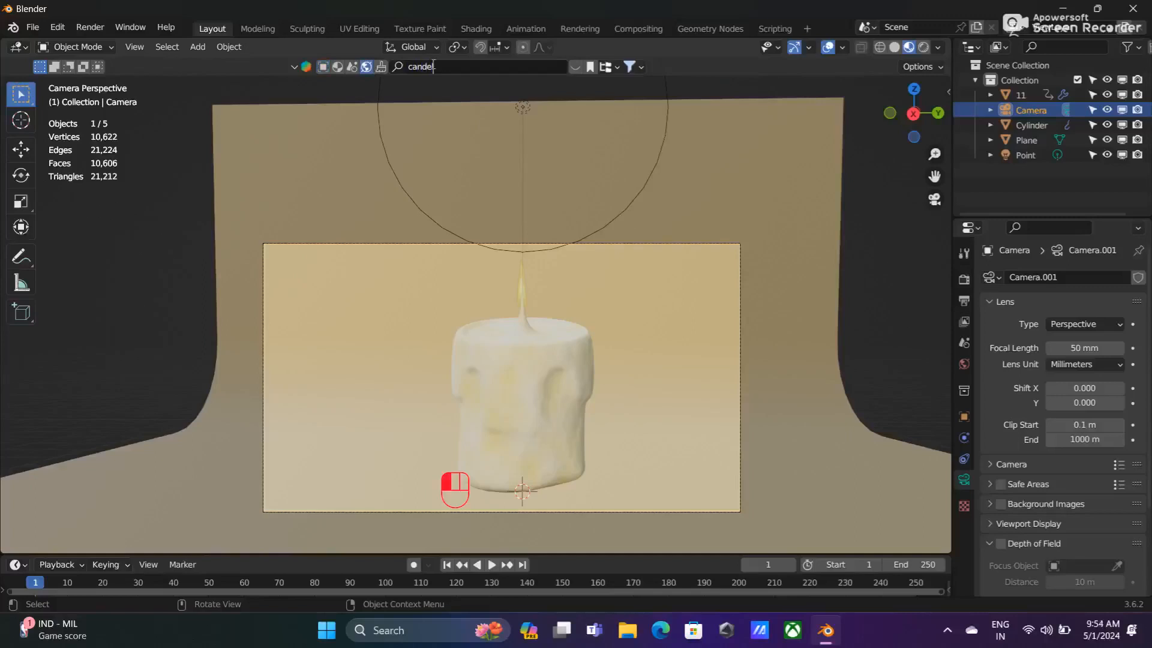
text(e)
key(Return)
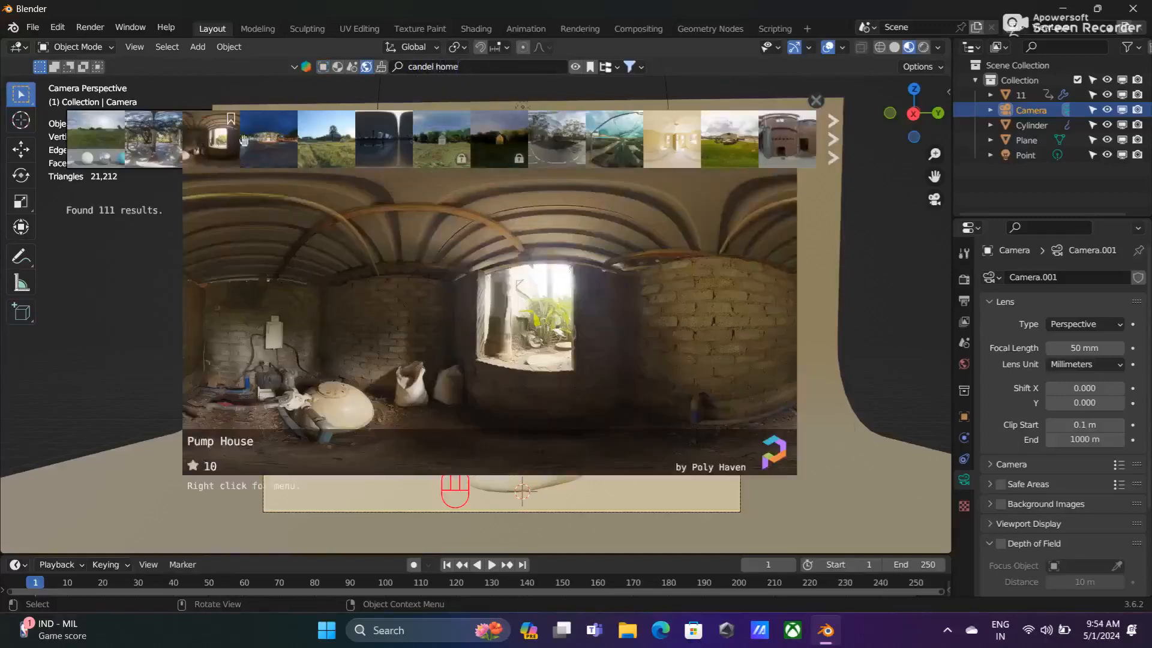
click(395, 148)
click(412, 174)
click(394, 192)
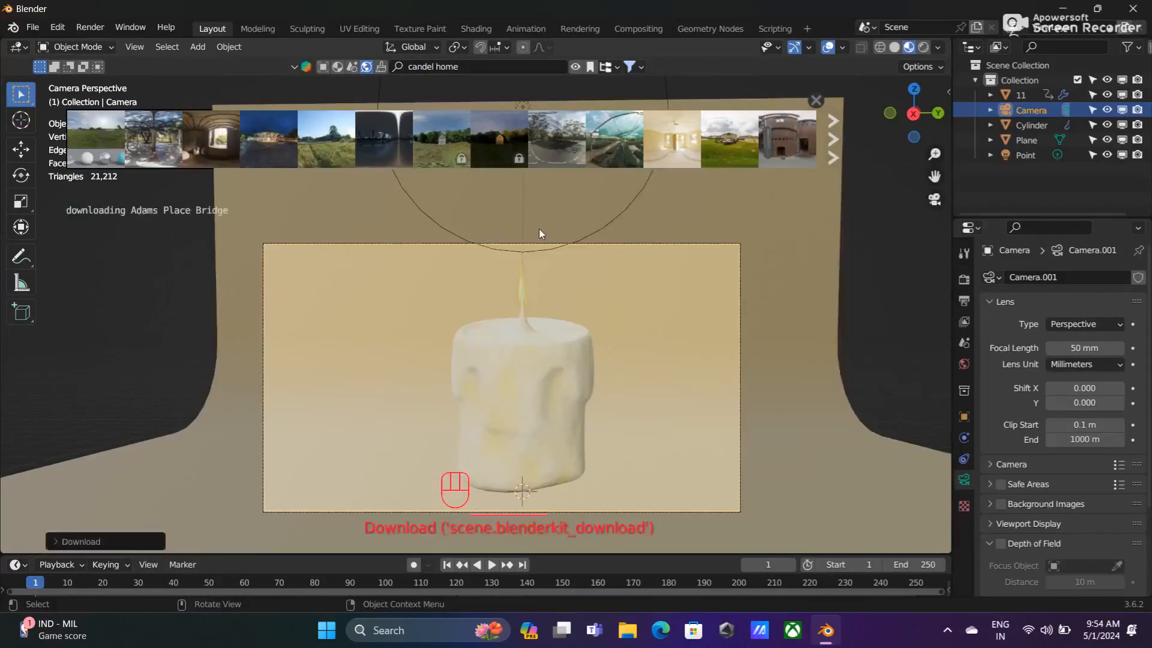
- Switch the viewport to Rendered shading and examine the candle and its lighting, ending in the camera view
click(924, 51)
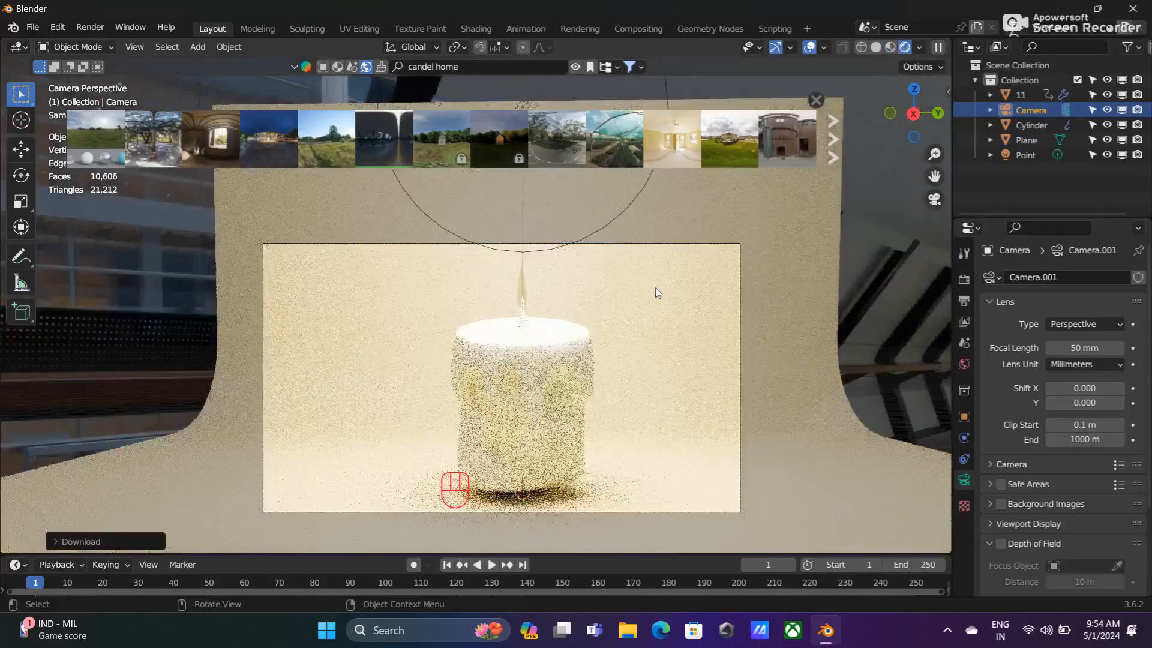
scroll(596, 307, down, 1)
scroll(580, 312, down, 1)
mouse_move(547, 323)
middle_down()
mouse_move(663, 329)
mouse_move(476, 324)
mouse_move(561, 326)
middle_up()
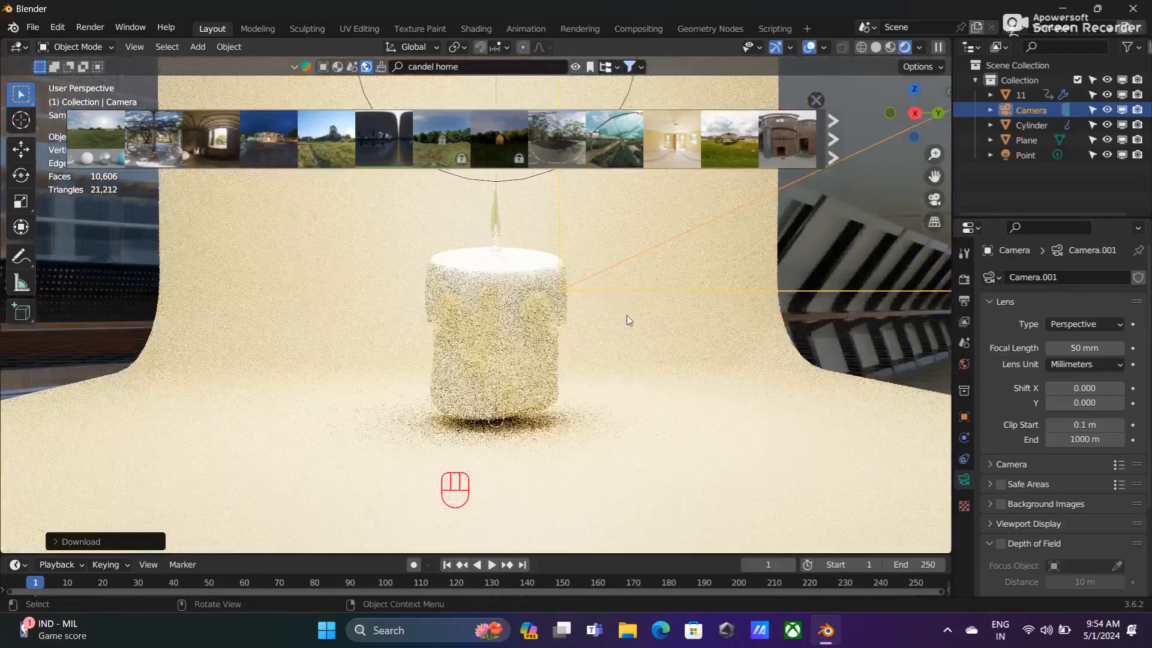
key(KP_0)
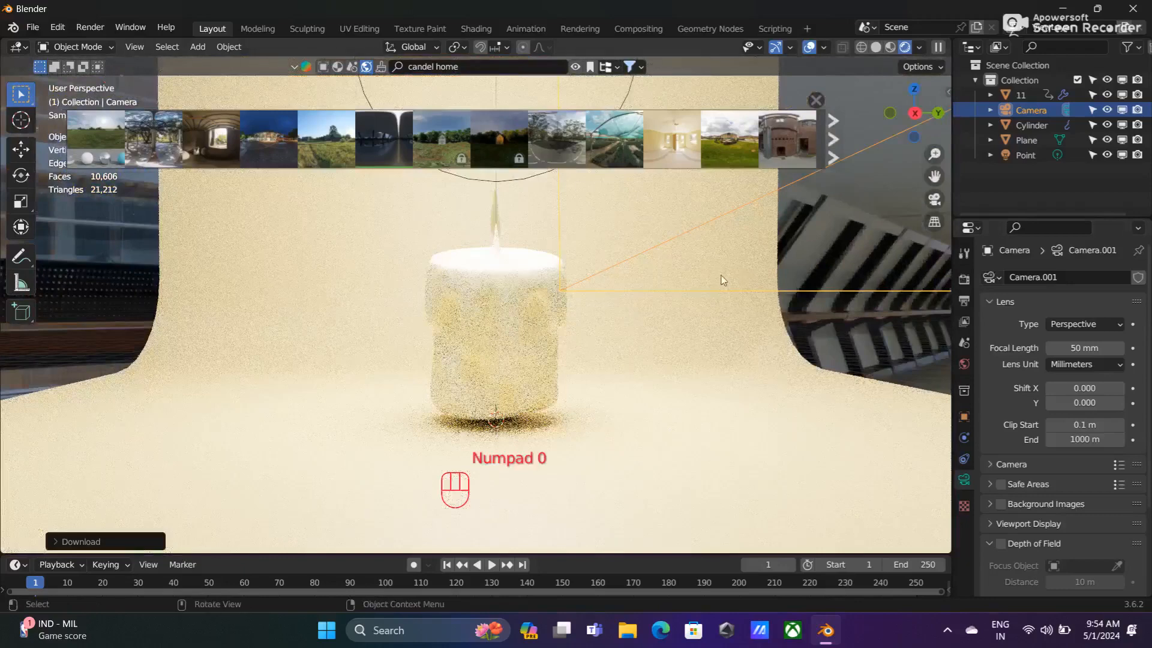
click(694, 293)
key(KP_0)
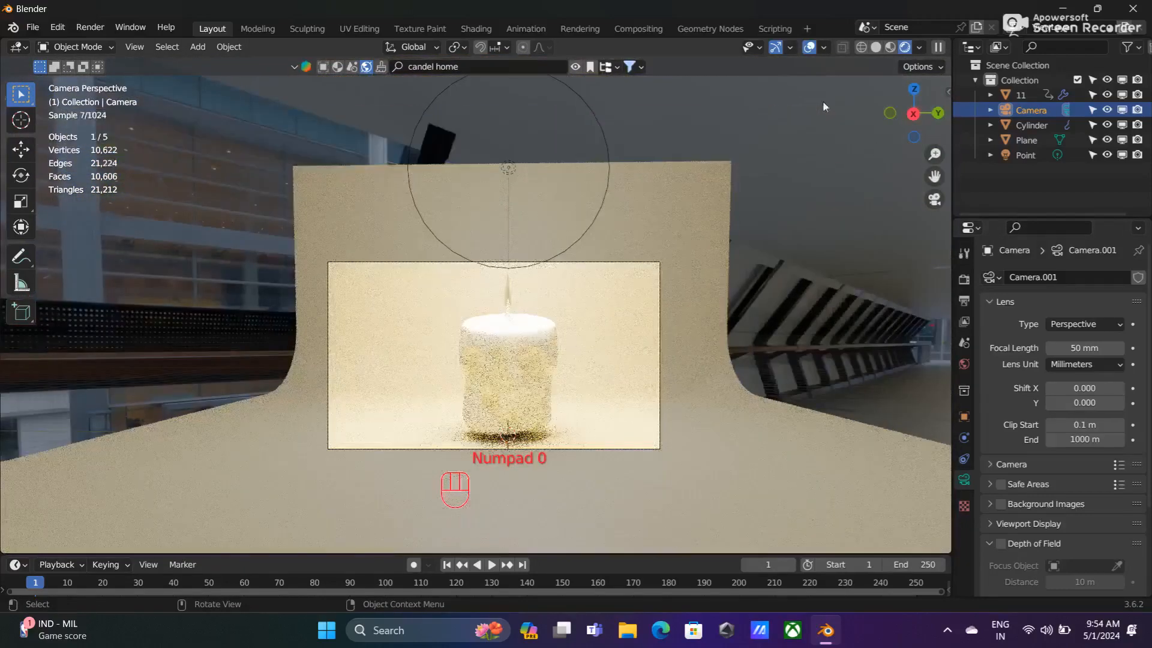
scroll(600, 359, up, 2)
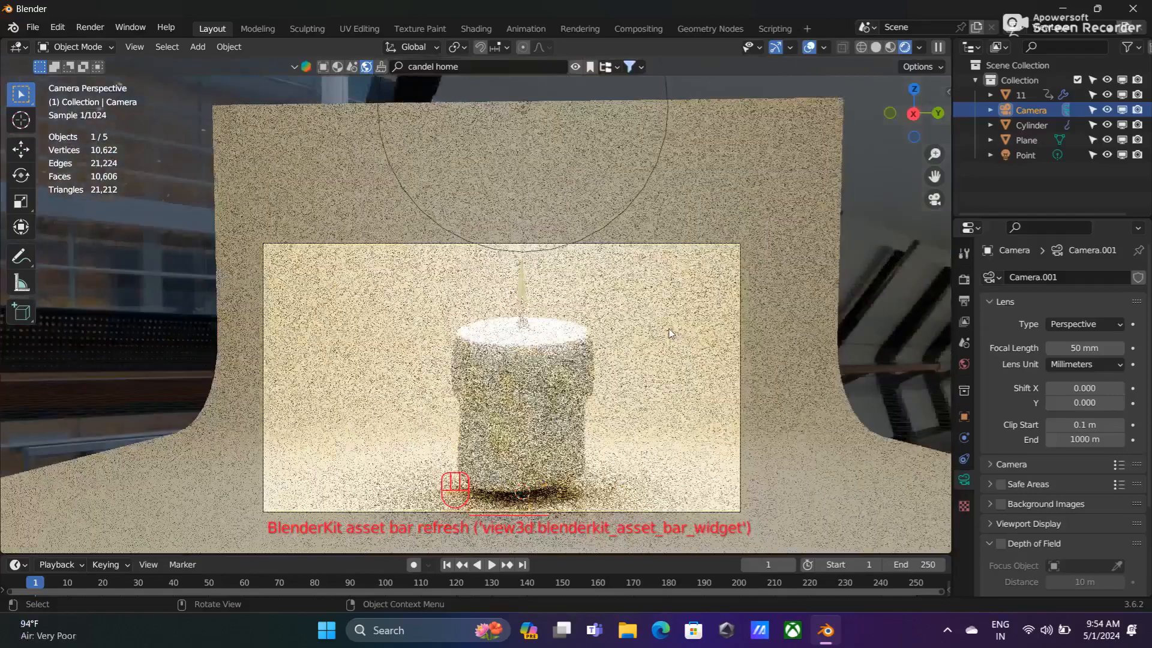
shift+middle_drag(687, 334, 695, 285)
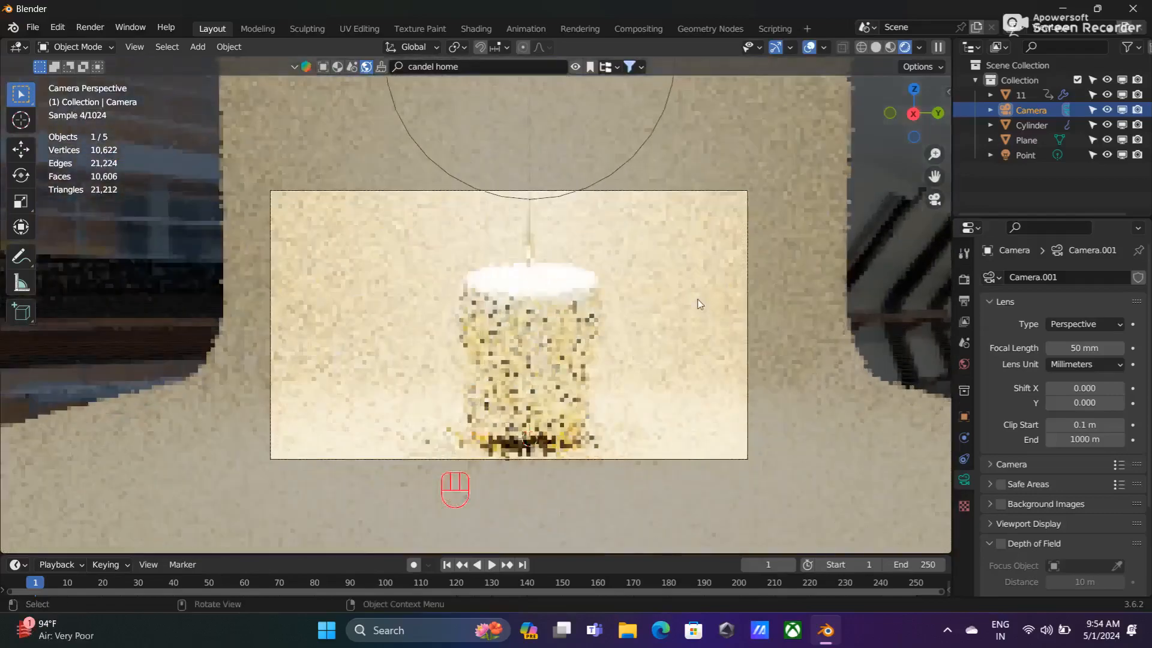
scroll(699, 297, up, 2)
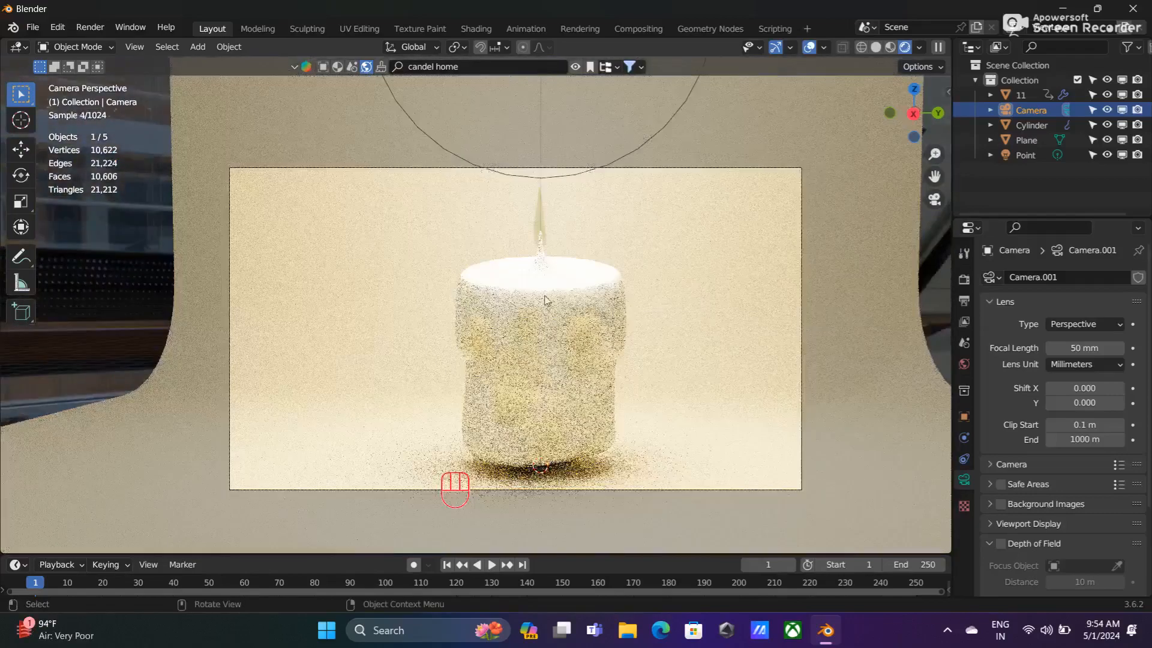
- Try a still render of the current frame with the existing sampling settings
click(90, 27)
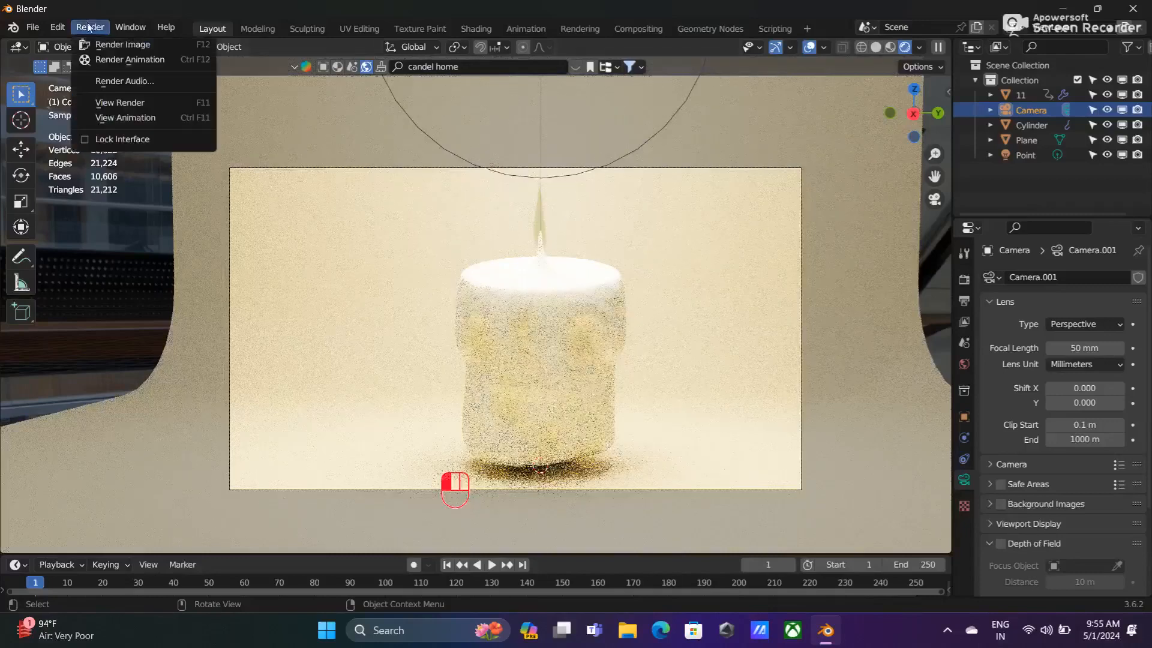
click(127, 47)
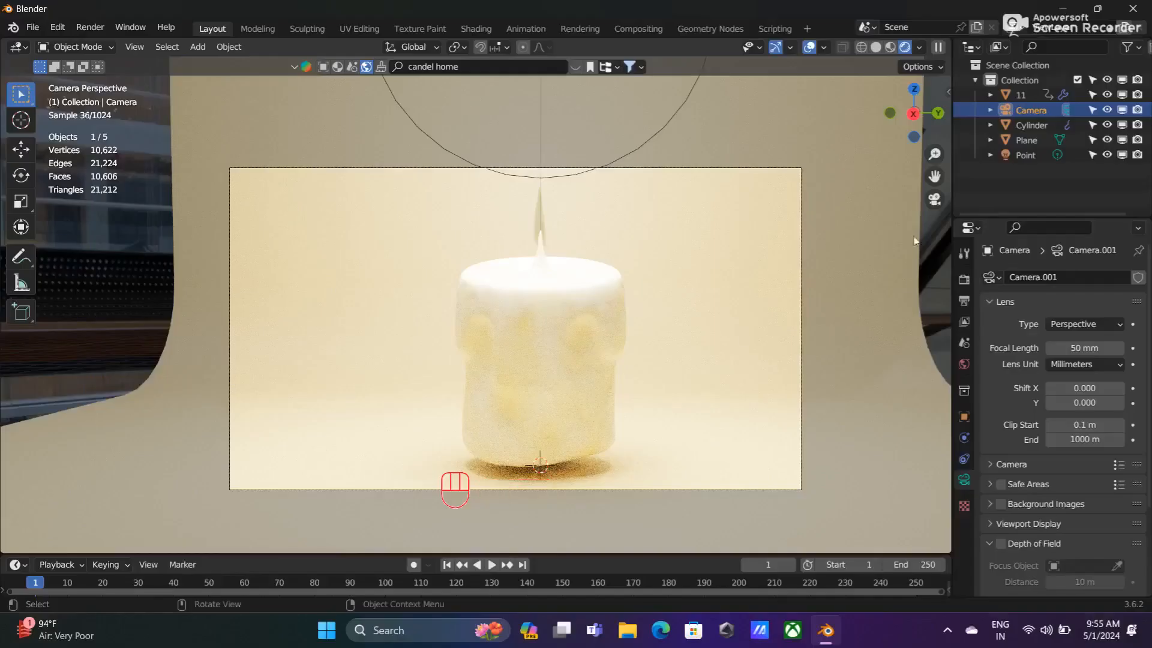
- Set the Cycles maximum samples to 50 for the final render and 100 for the viewport
click(964, 279)
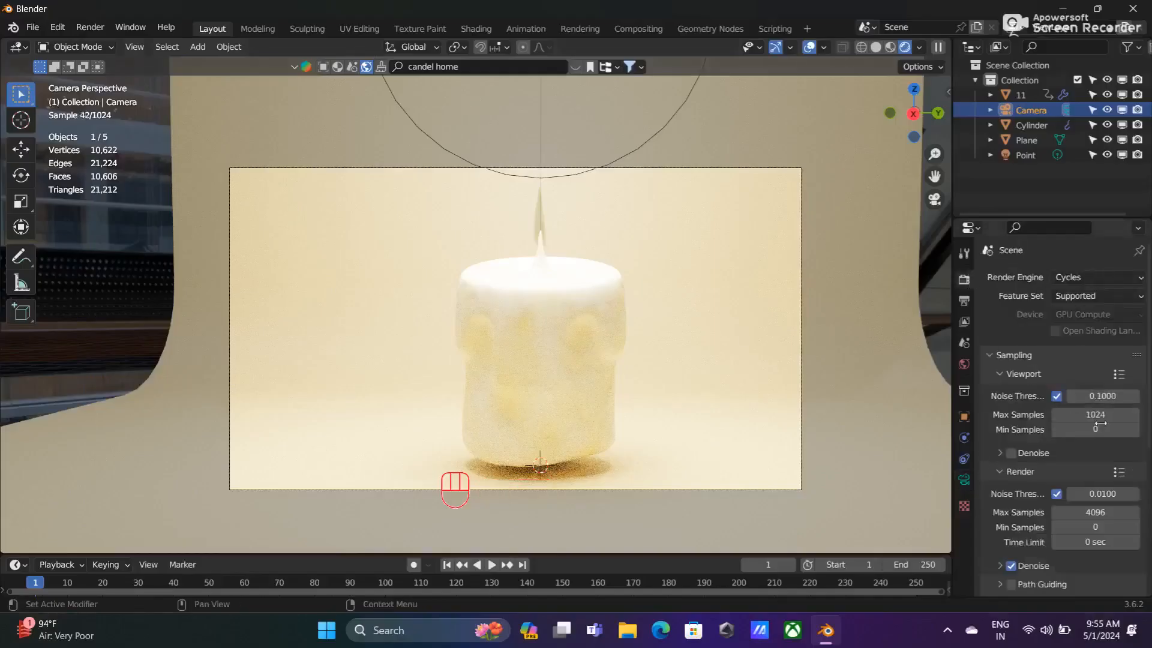
click(1095, 512)
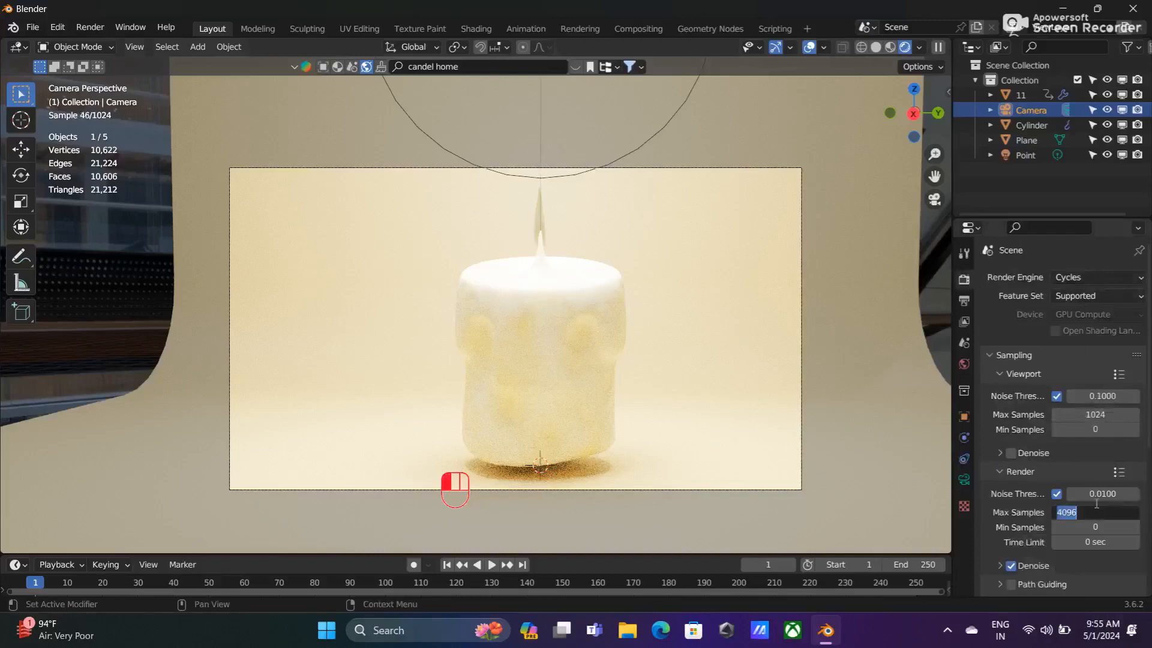
text(50)
key(Return)
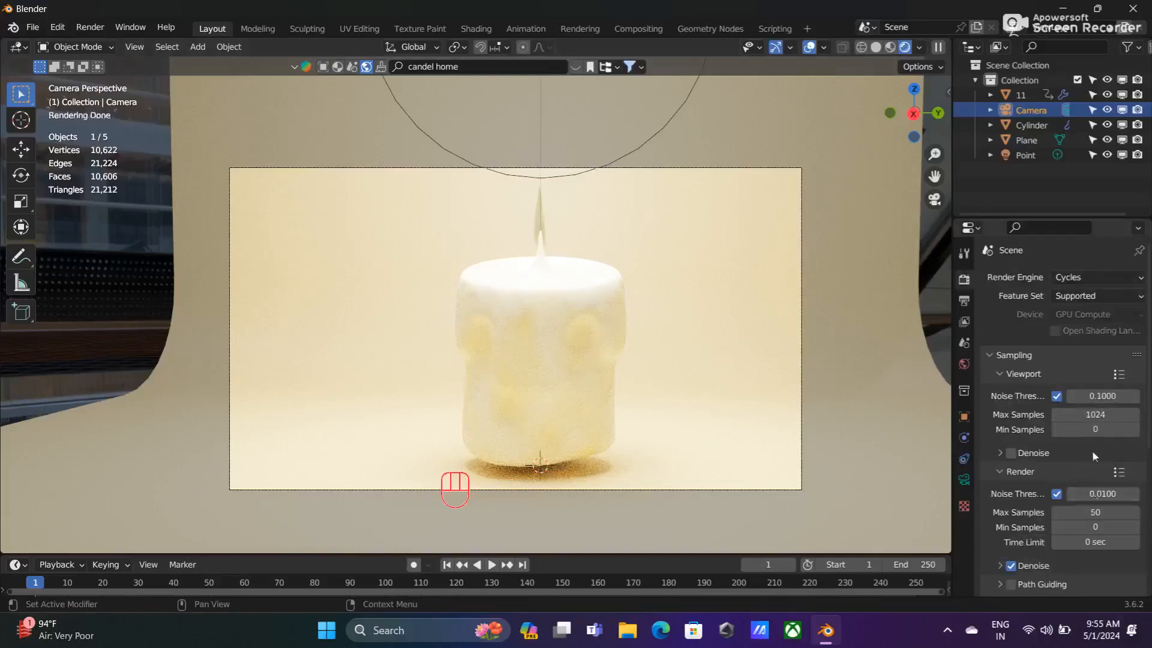
click(1096, 415)
text(100)
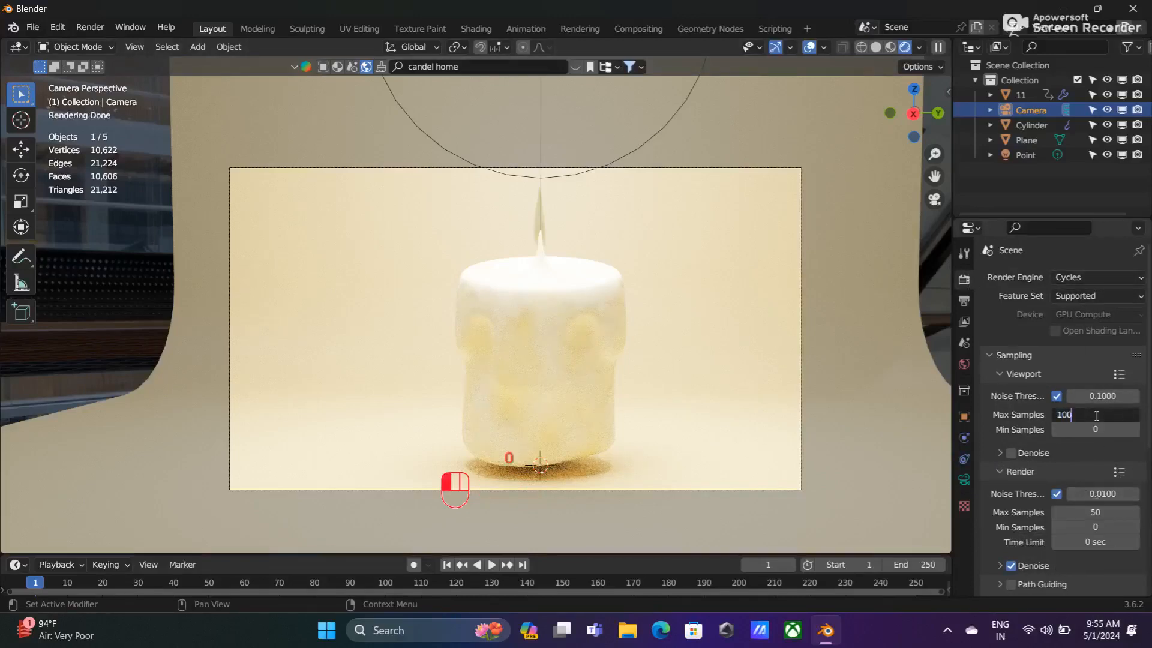
key(Return)
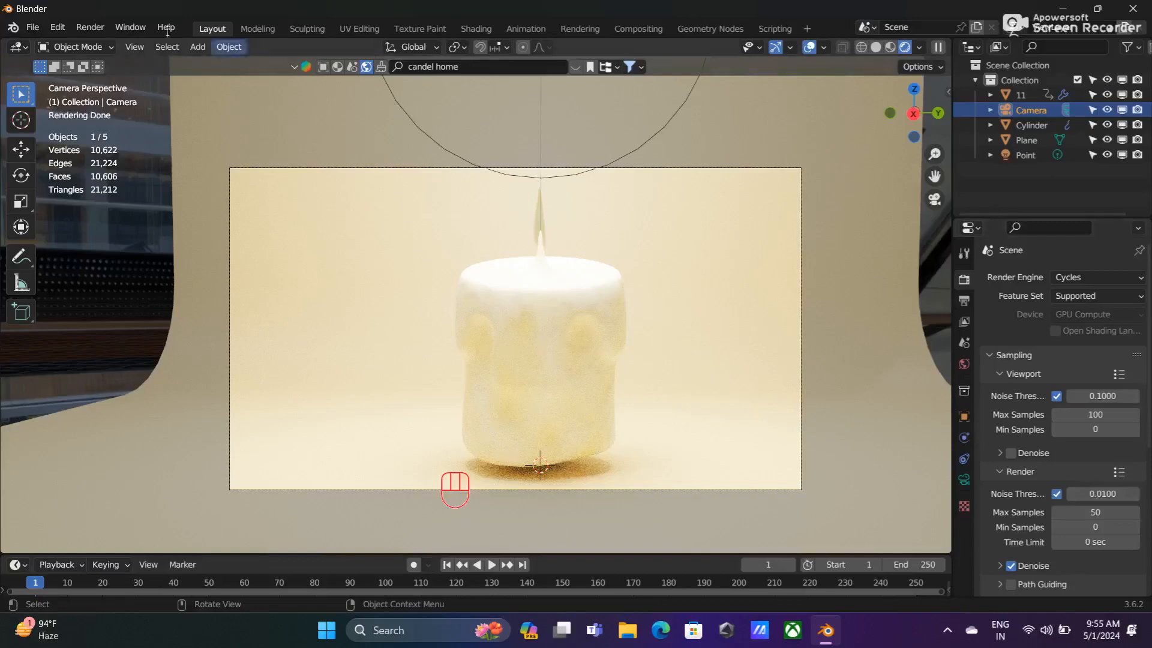
- Render the candle scene from the camera as a still image and view the whole result
click(88, 28)
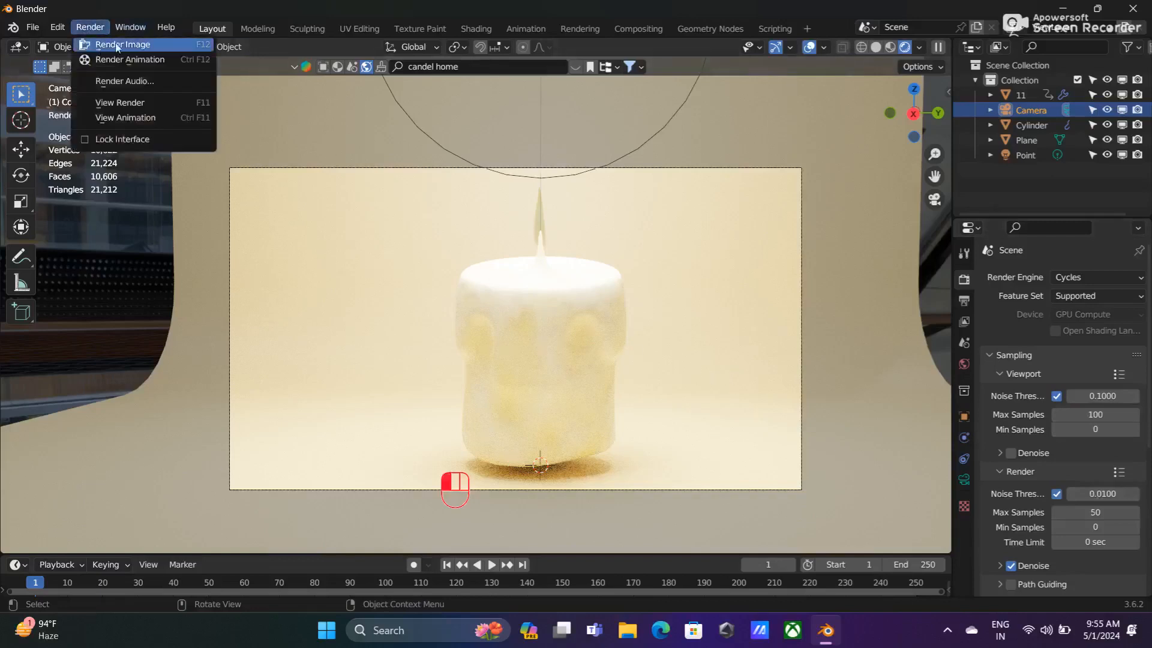
click(122, 44)
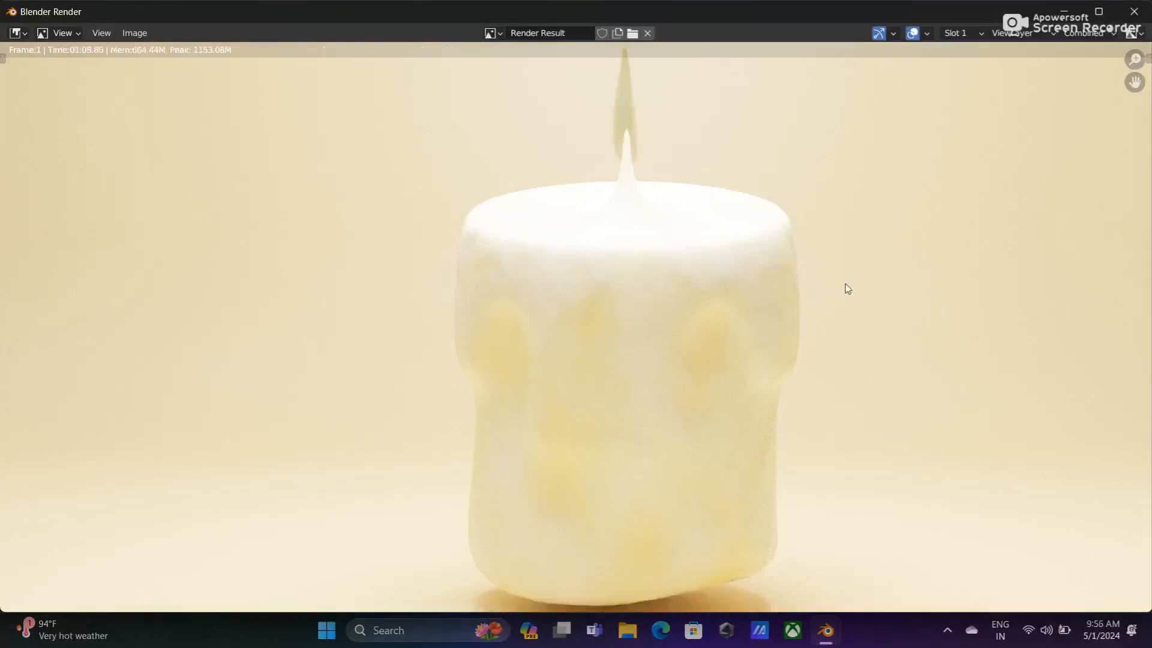
scroll(848, 289, down, 3)
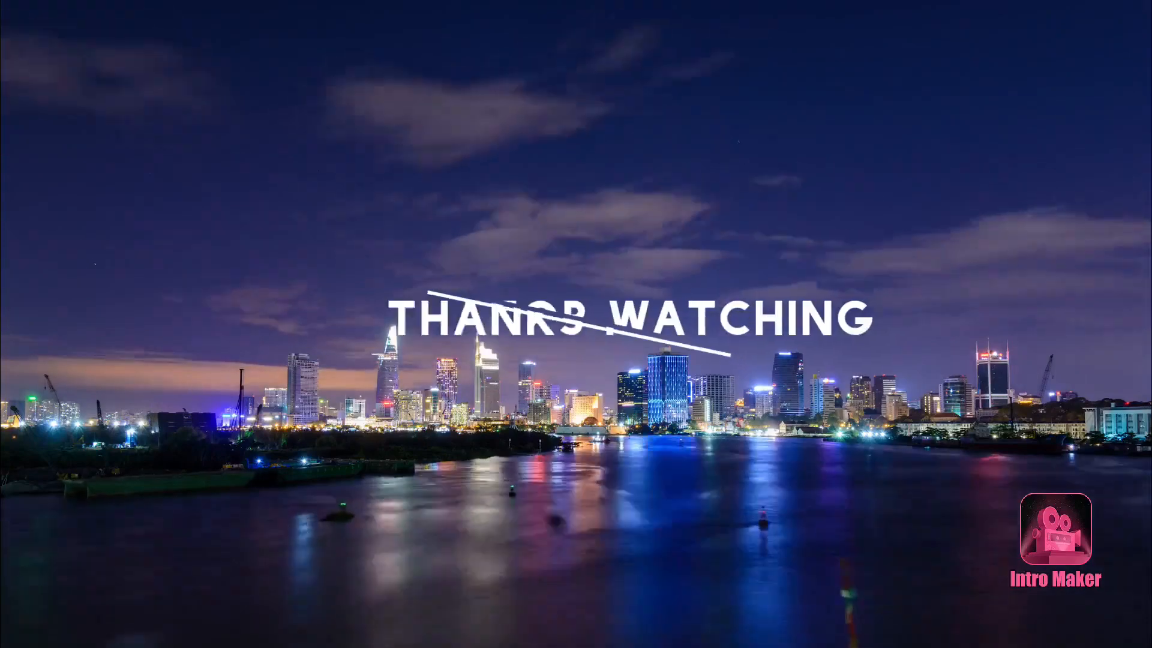